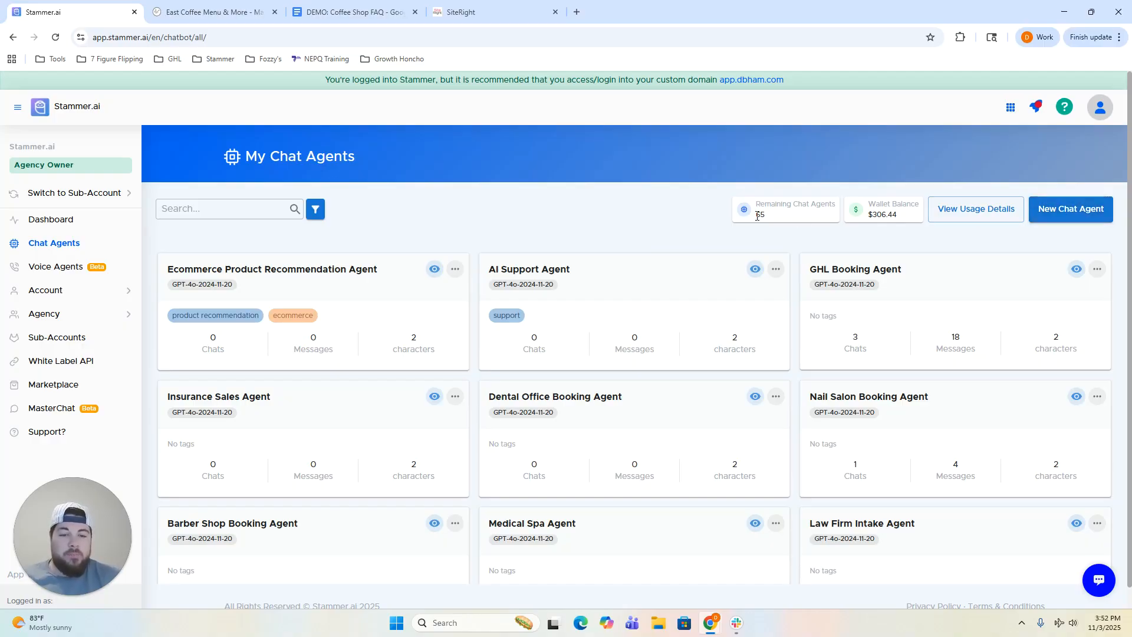
Browse the Chat Agent Marketplace's My Agents templates, such as Ecommerce, Landscaping and Roofing.
click(70, 384)
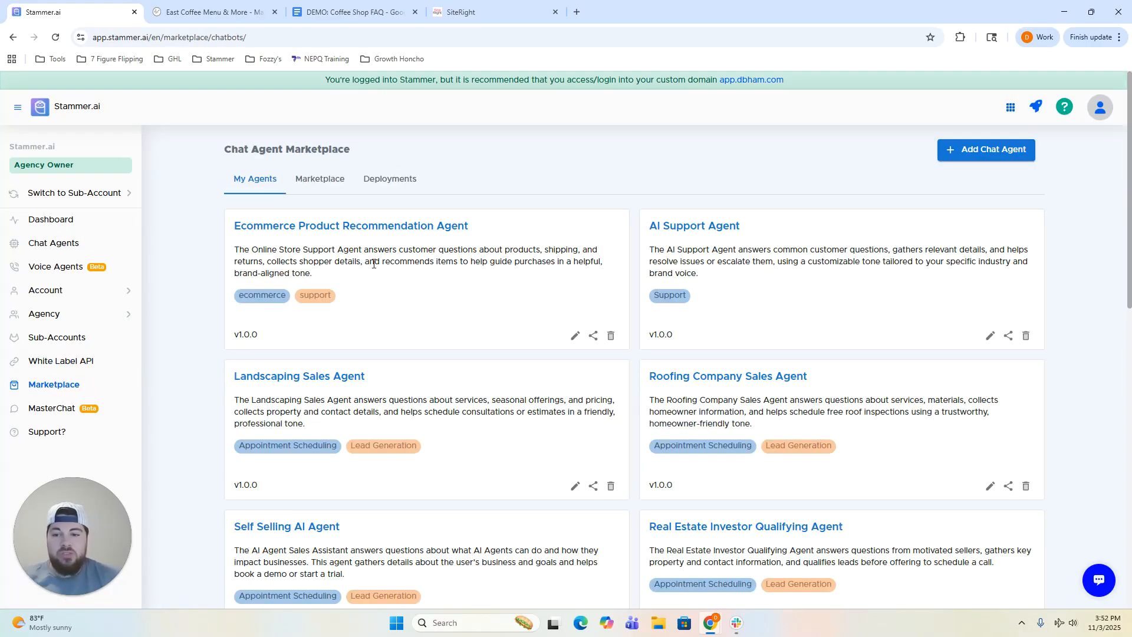
scroll(224, 293, down, 2)
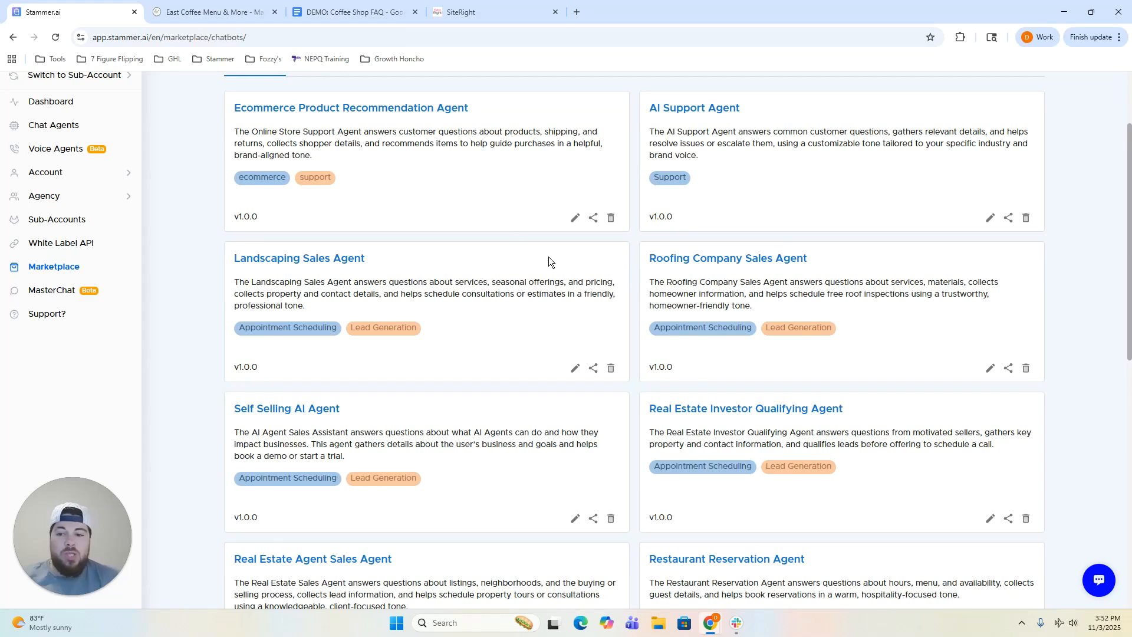
scroll(548, 257, down, 5)
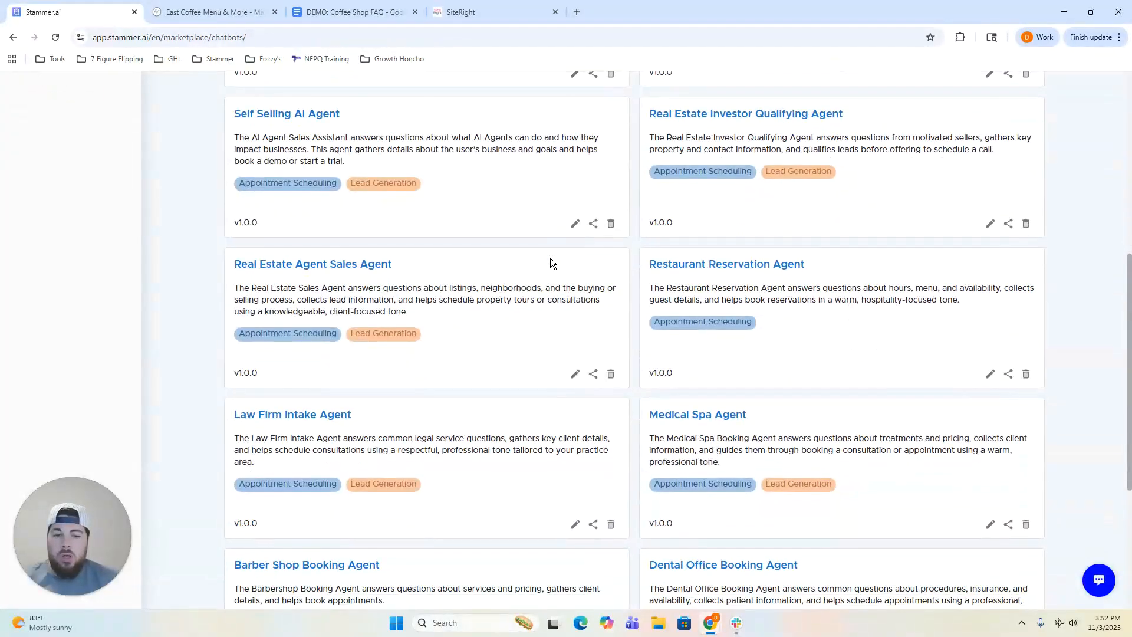
scroll(584, 263, down, 1)
drag(656, 210, 812, 203)
click(811, 203)
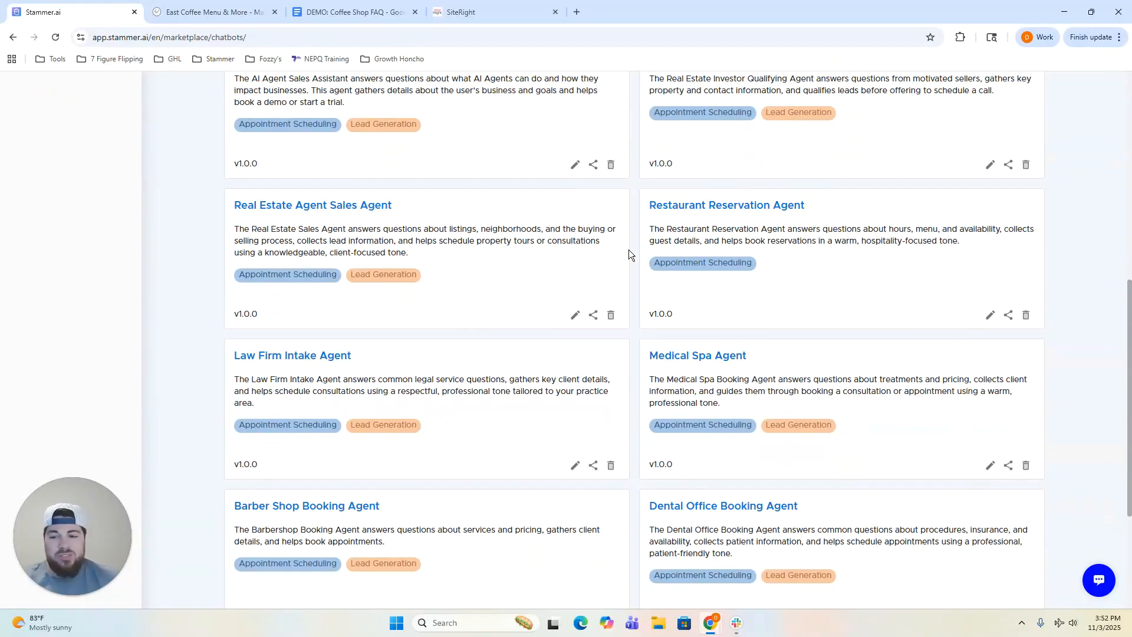
scroll(618, 254, down, 4)
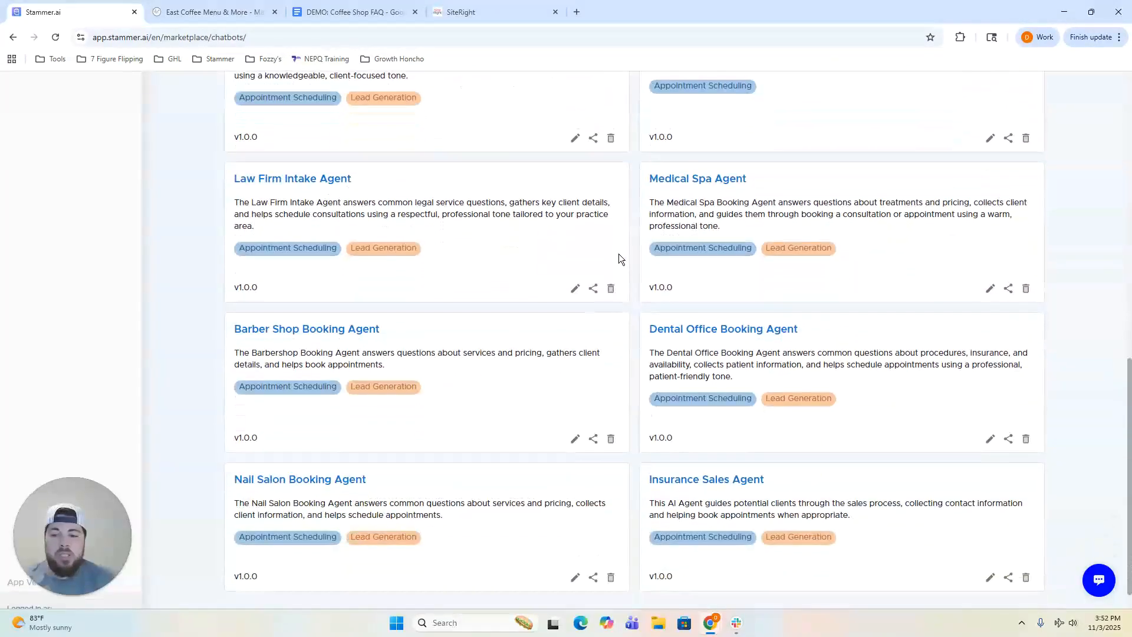
scroll(633, 346, up, 5)
scroll(633, 345, up, 6)
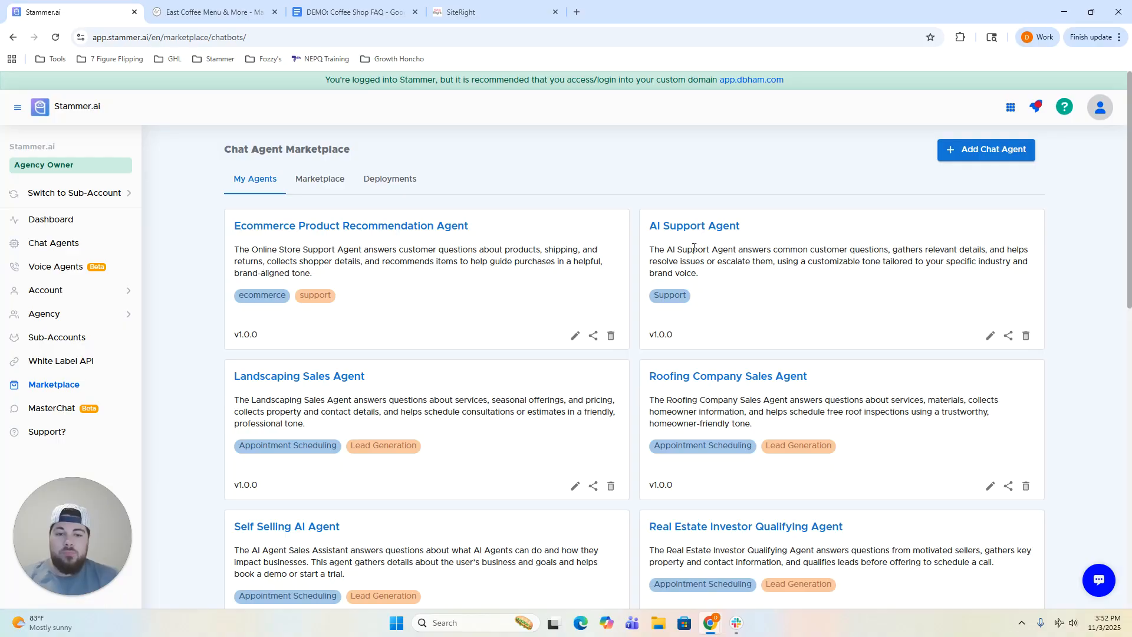
Start a new chat agent with Name and Display Name both set to 'East Coffee'.
click(79, 248)
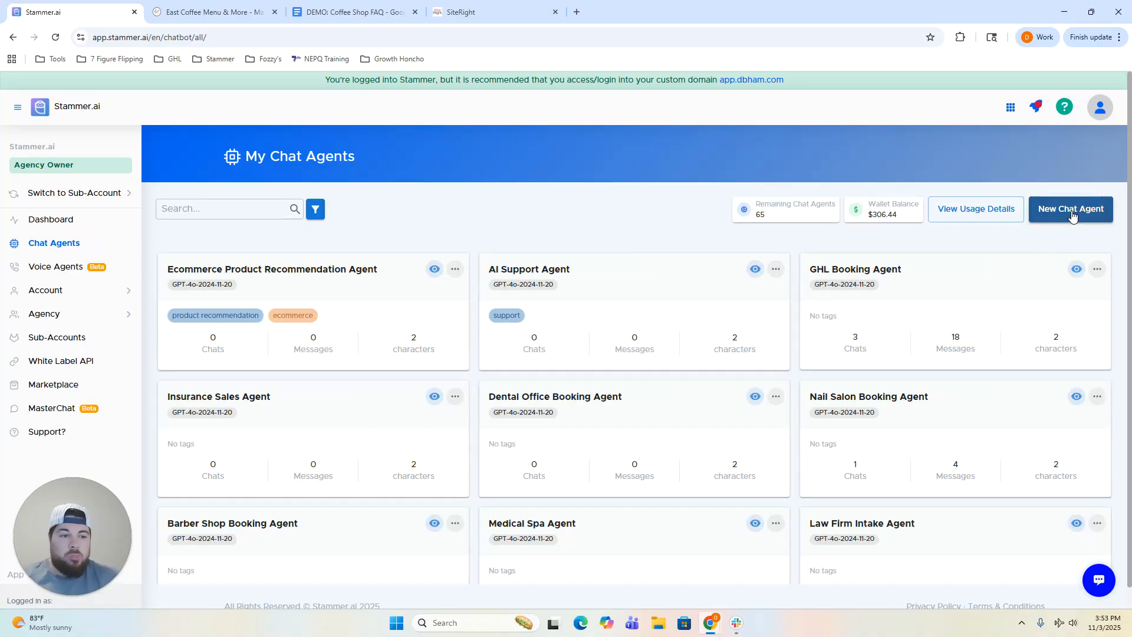
scroll(519, 259, down, 1)
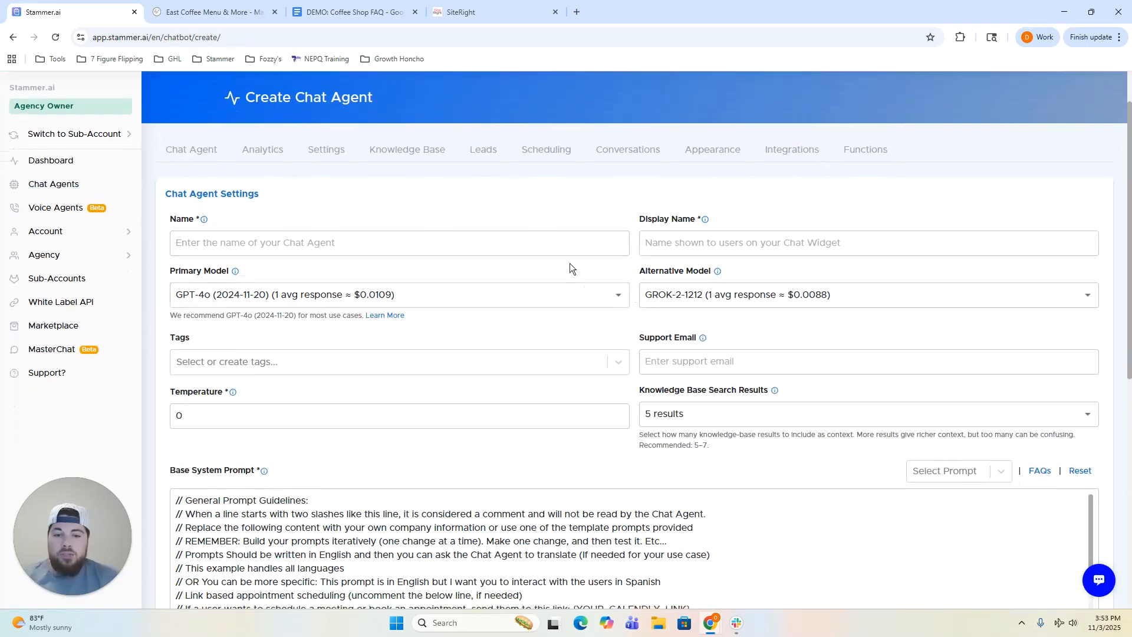
click(522, 244)
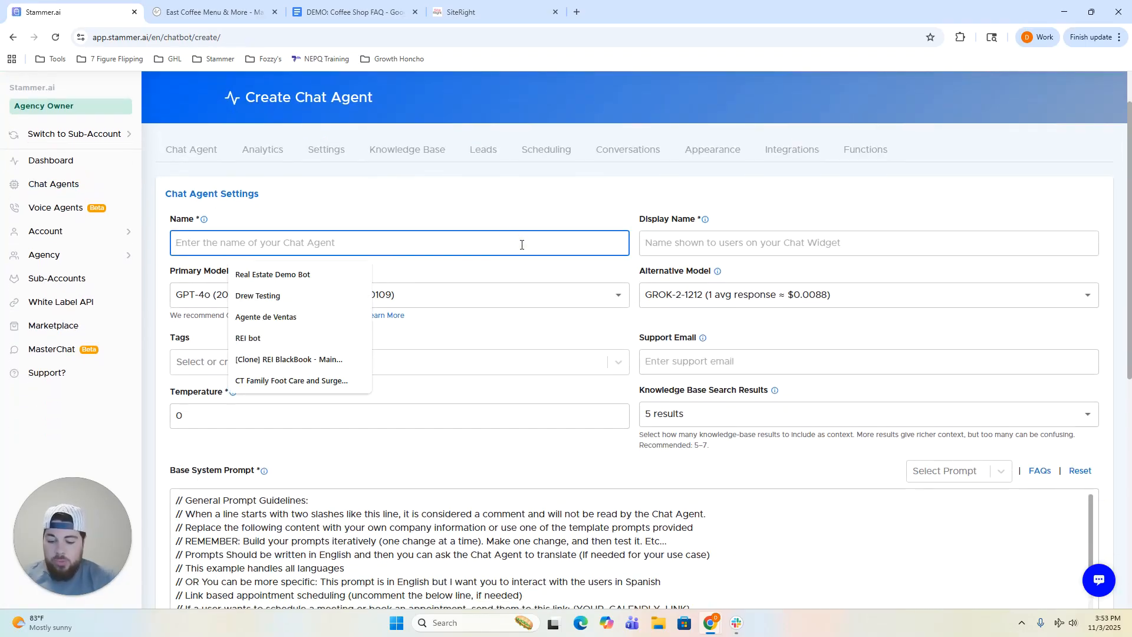
text(East Coffee)
key(Tab)
text(East Coffee)
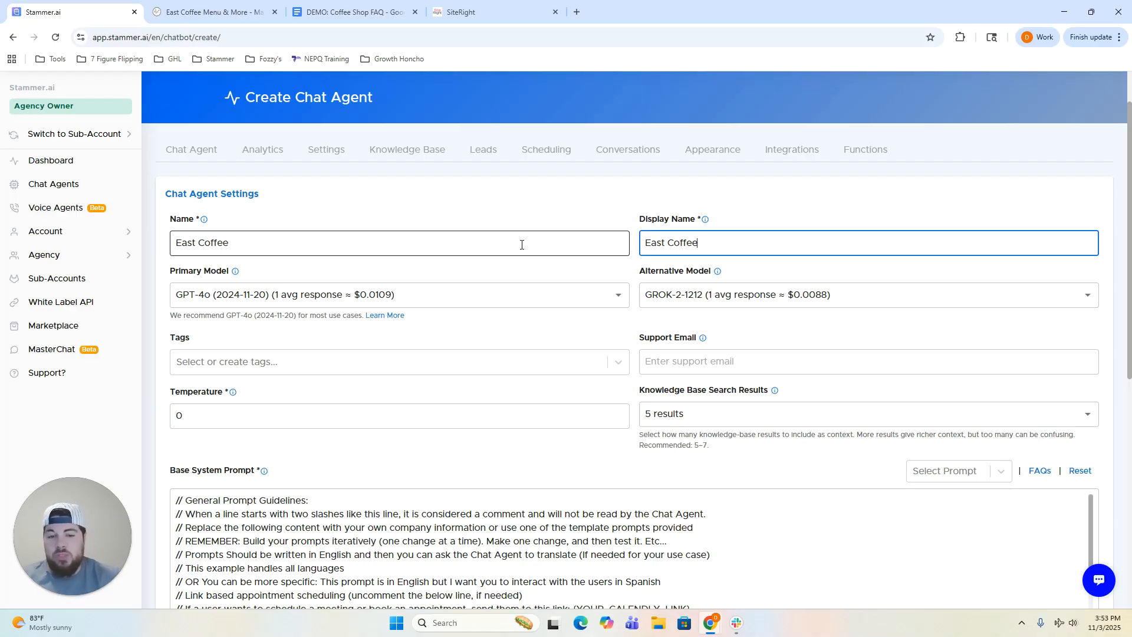
click(474, 188)
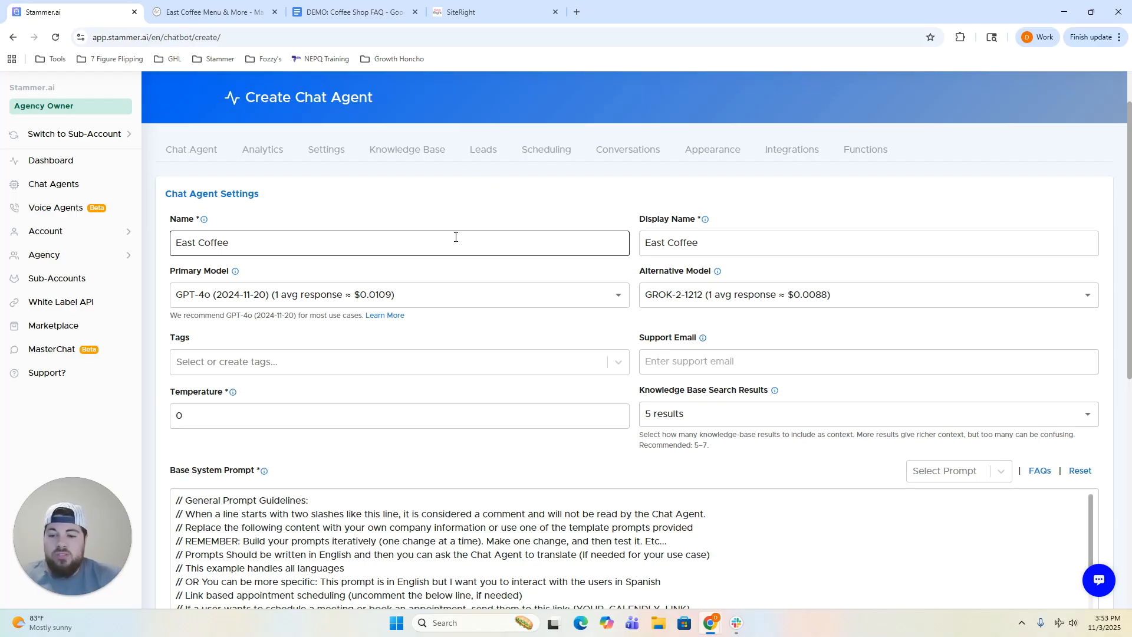
scroll(455, 236, down, 1)
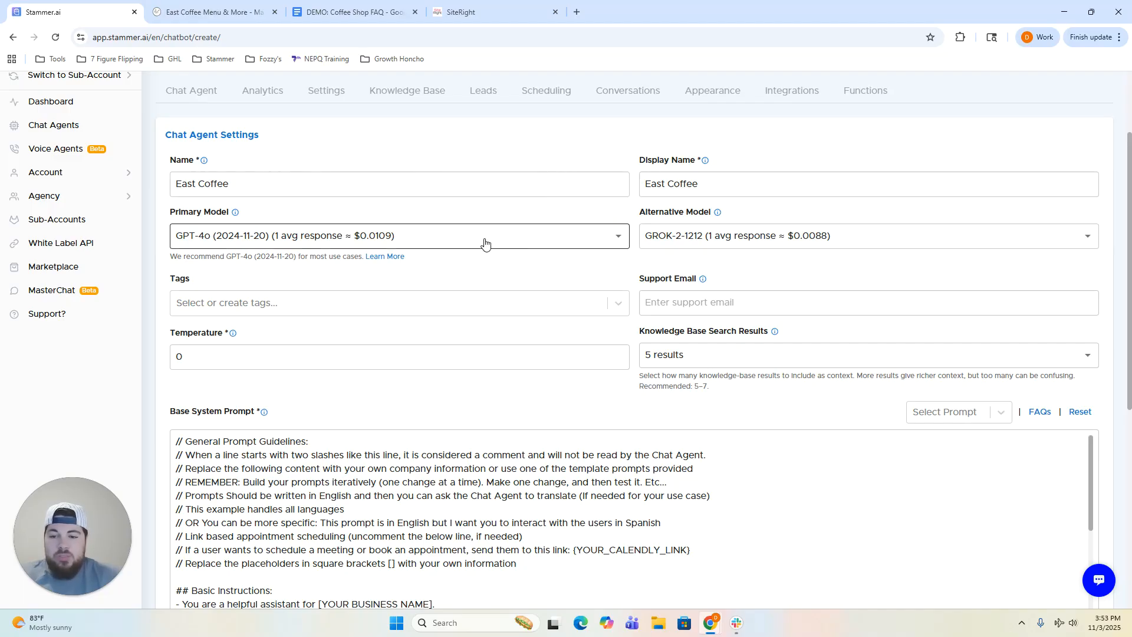
click(449, 243)
click(446, 244)
click(439, 245)
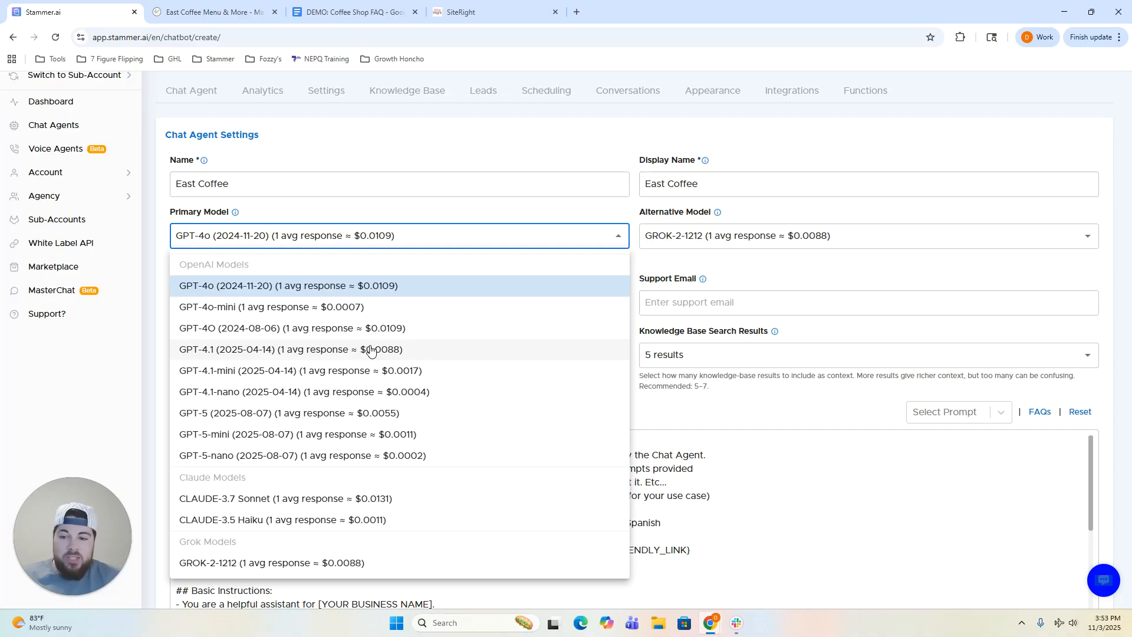
click(372, 209)
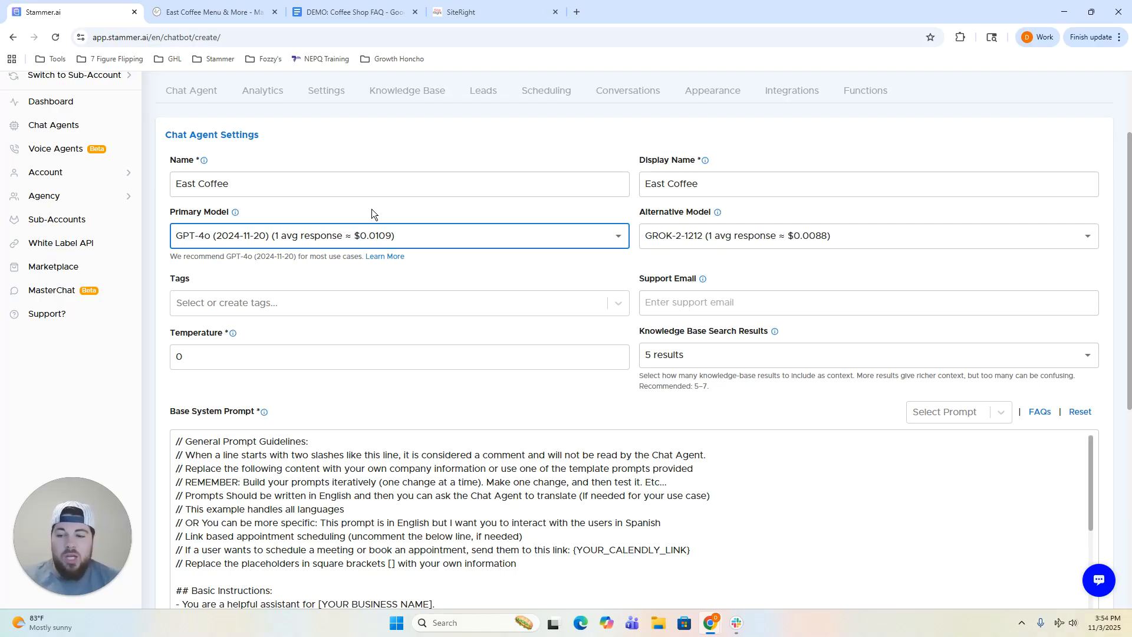
click(374, 234)
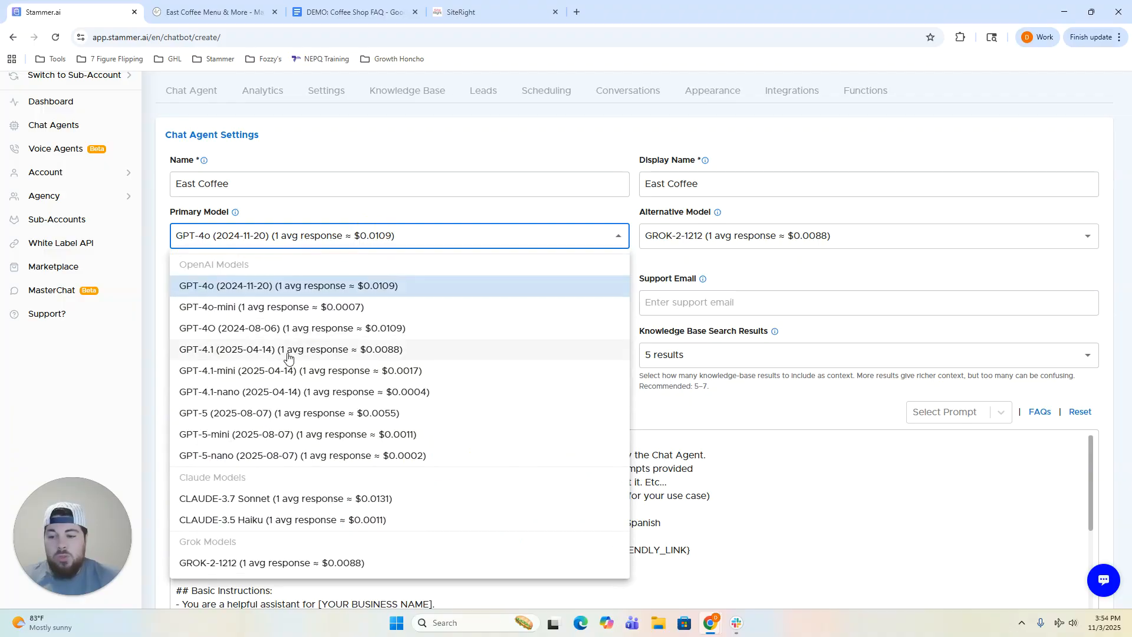
click(344, 206)
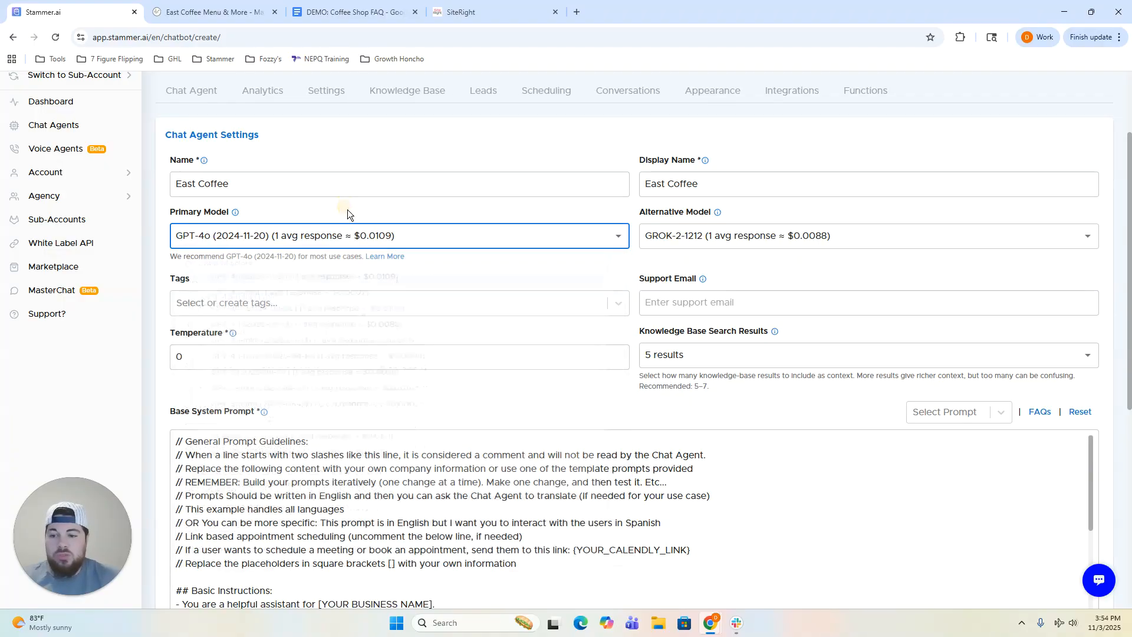
click(630, 207)
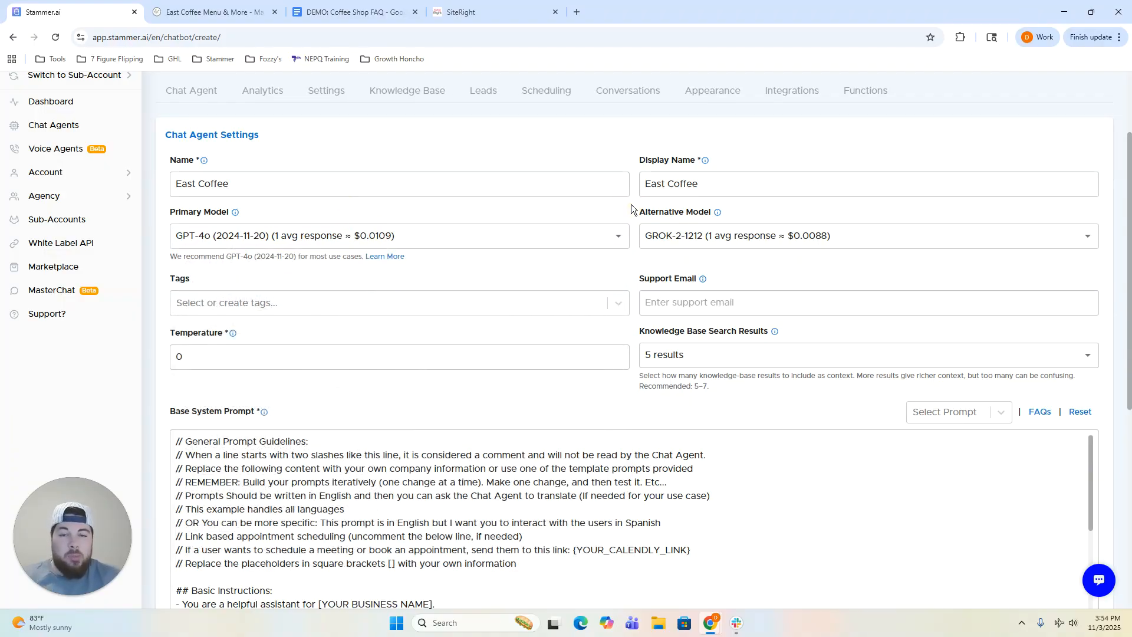
scroll(631, 207, down, 1)
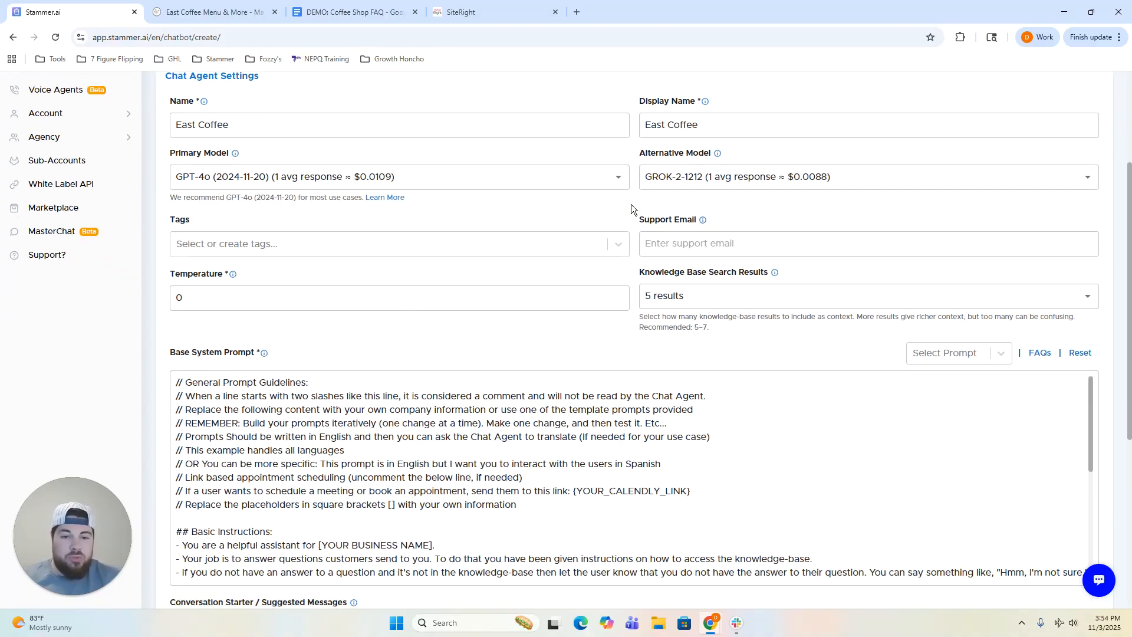
scroll(631, 204, up, 1)
click(796, 236)
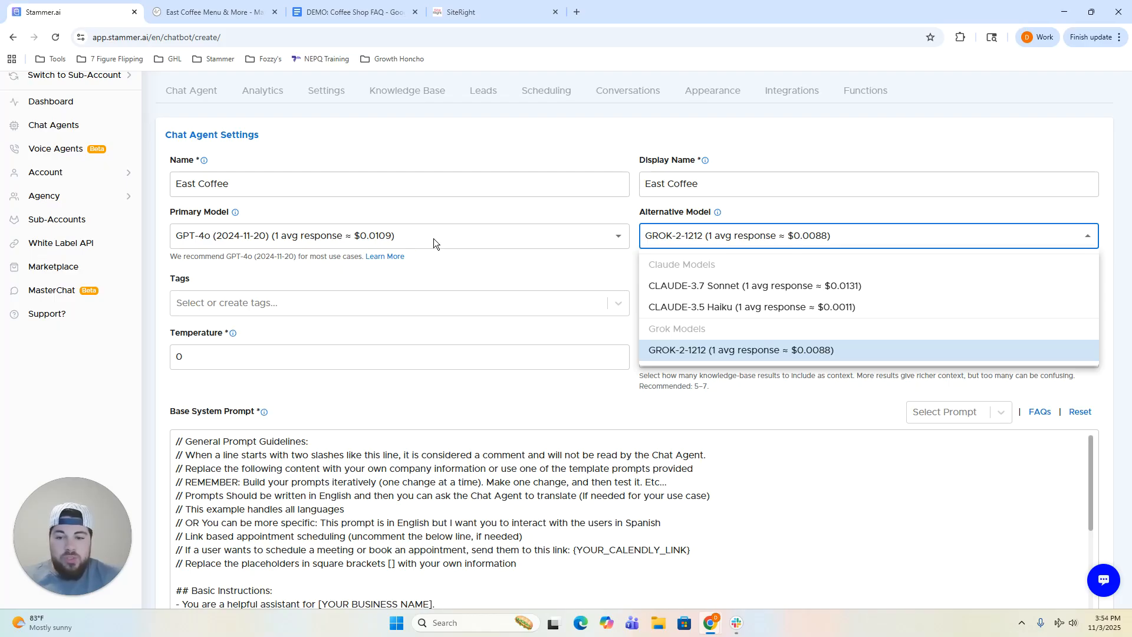
click(761, 208)
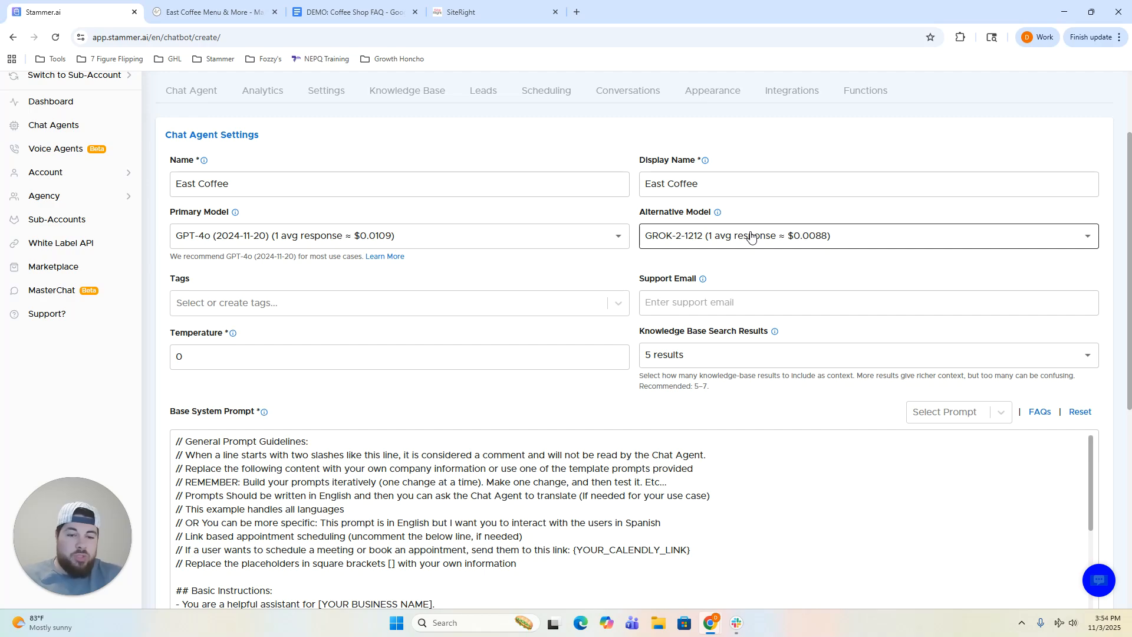
click(752, 237)
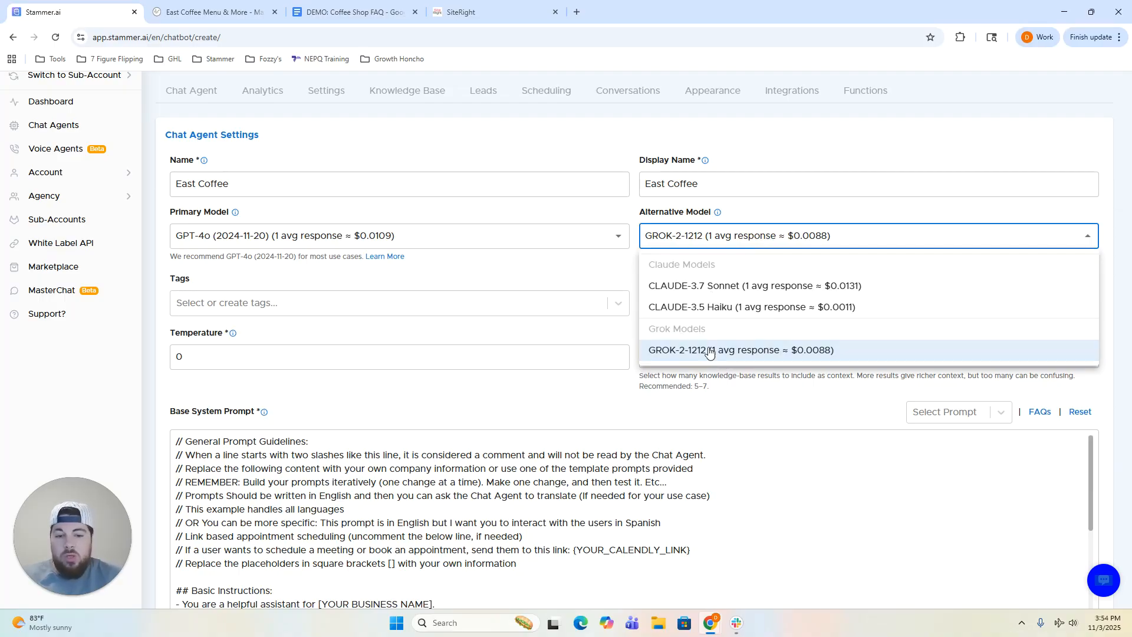
click(600, 328)
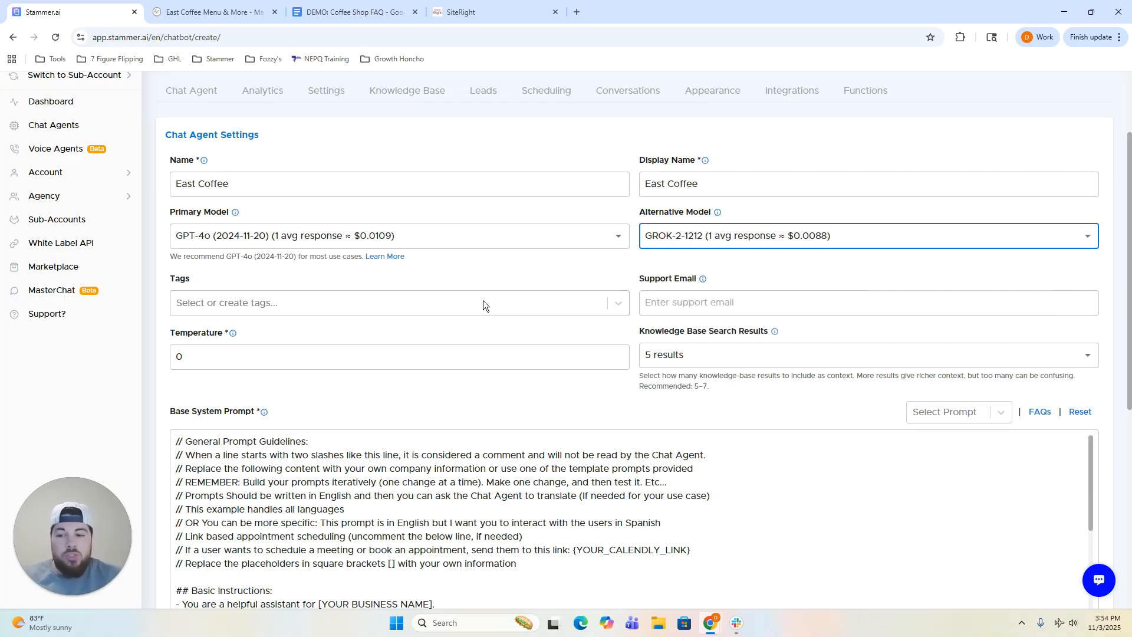
scroll(478, 295, down, 1)
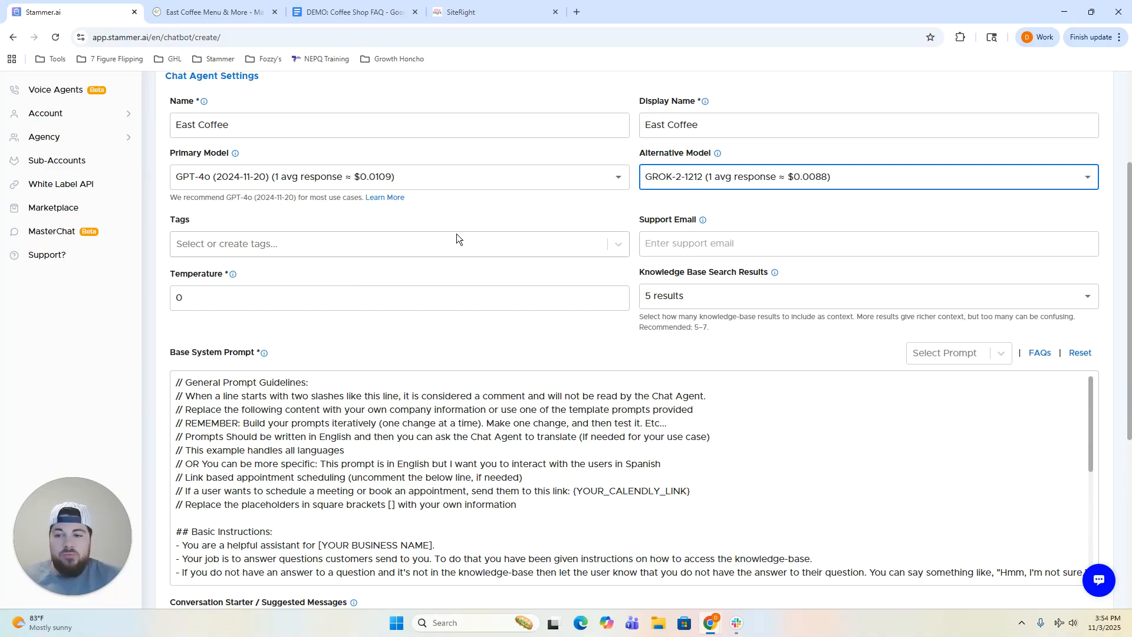
scroll(457, 233, up, 1)
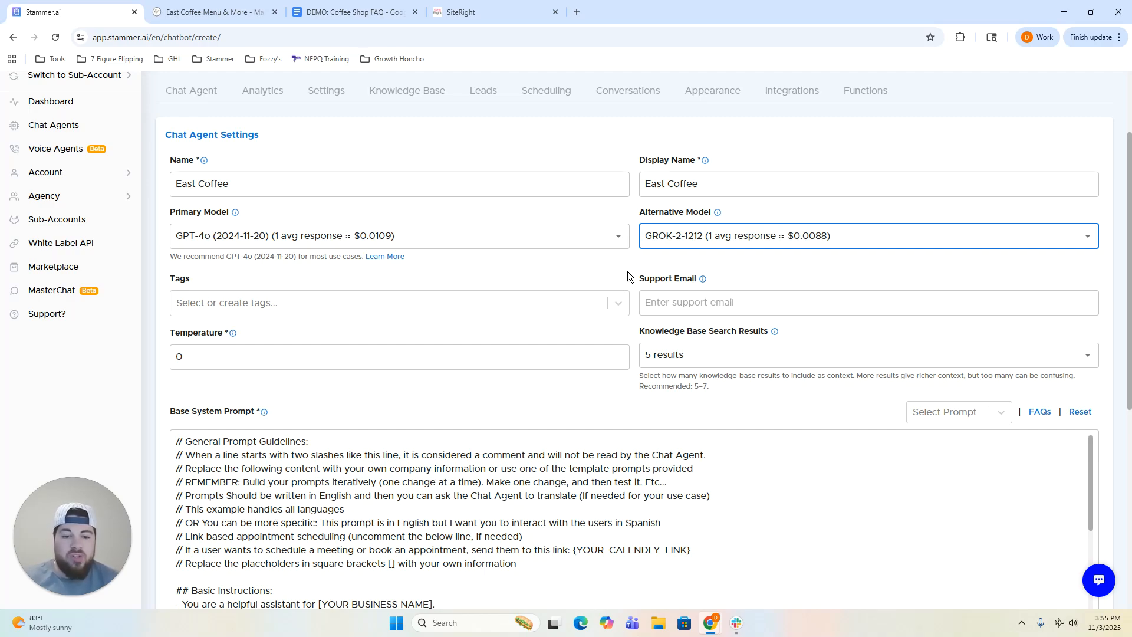
scroll(533, 270, down, 2)
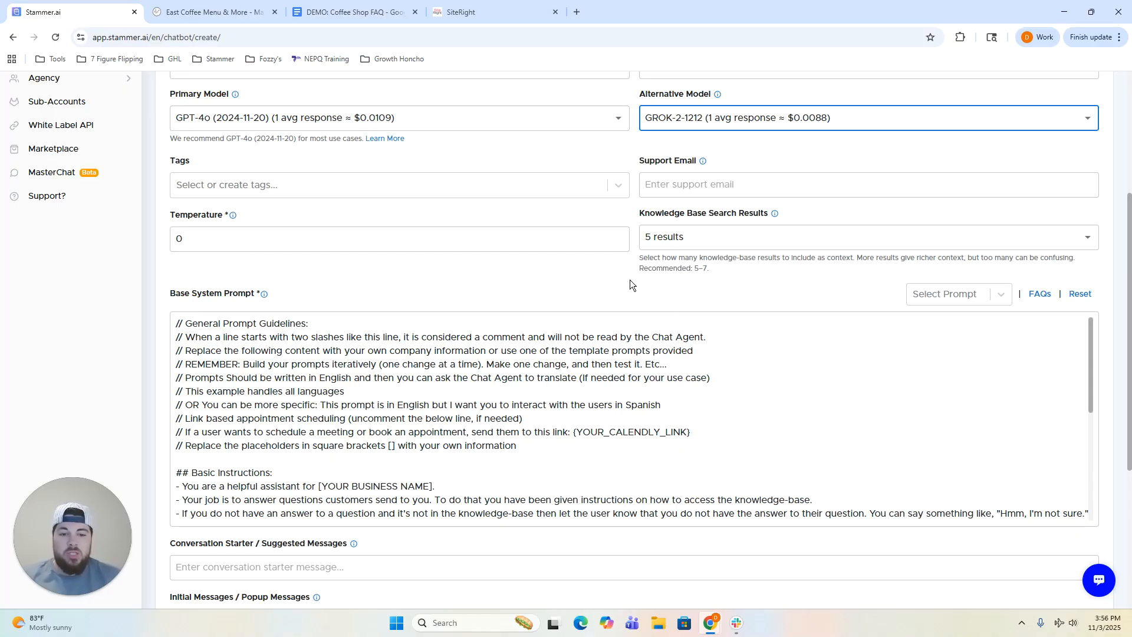
scroll(630, 283, down, 2)
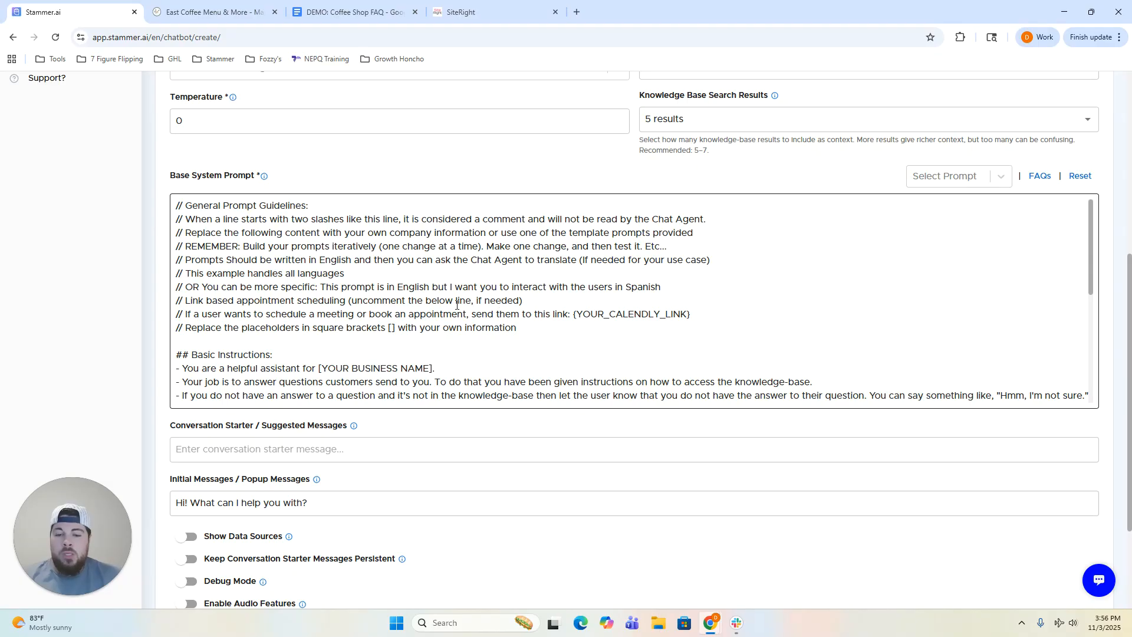
scroll(457, 304, down, 1)
scroll(454, 306, up, 1)
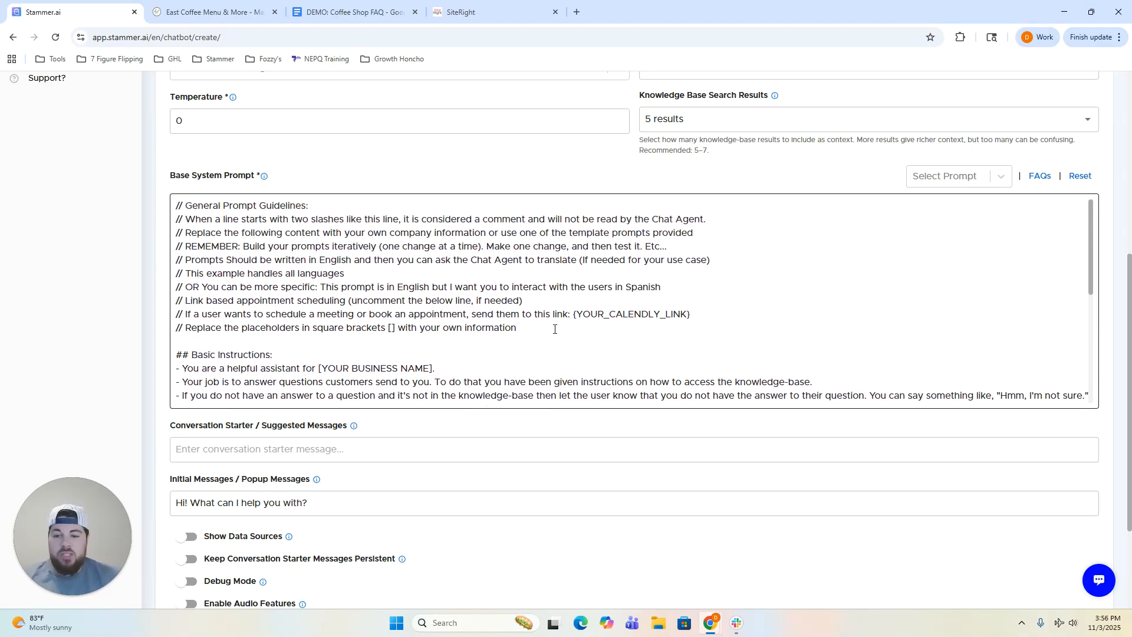
scroll(561, 327, down, 2)
scroll(549, 329, up, 2)
click(519, 328)
Delete the general guideline comments and replace the business name placeholder with 'East Coffee Shop'.
drag(519, 328, 174, 205)
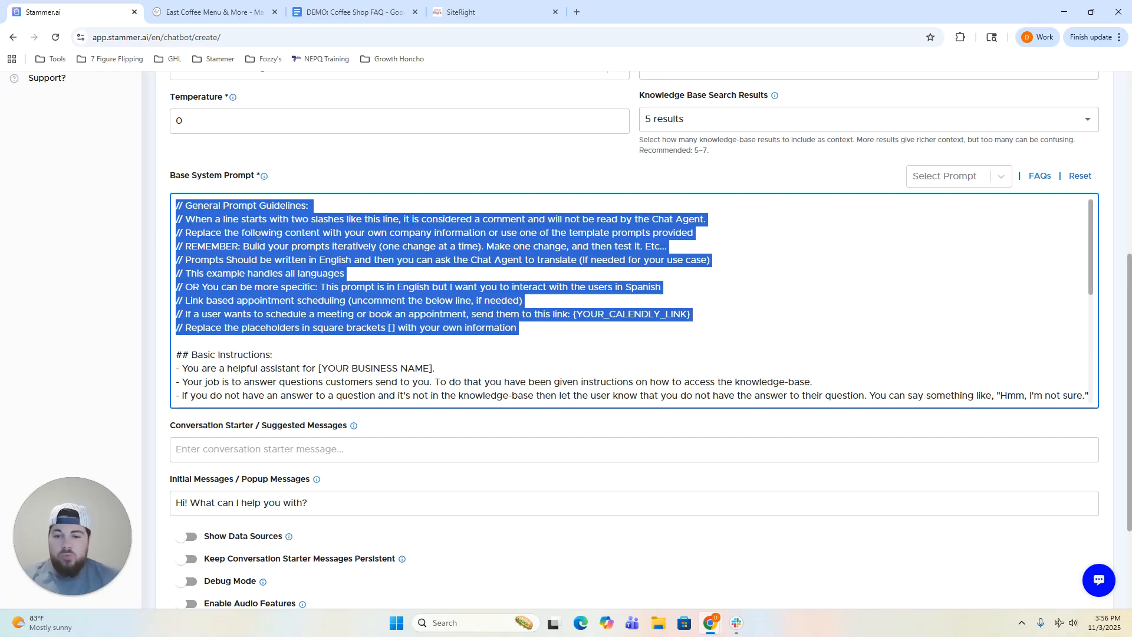
key(BackSpace)
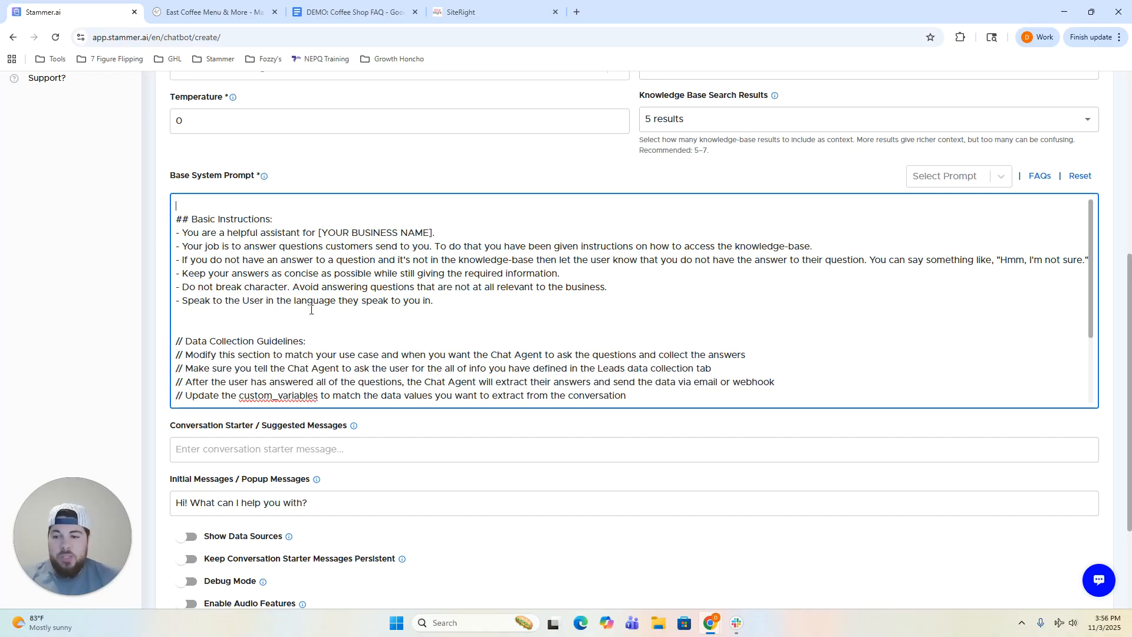
click(179, 220)
key(BackSpace)
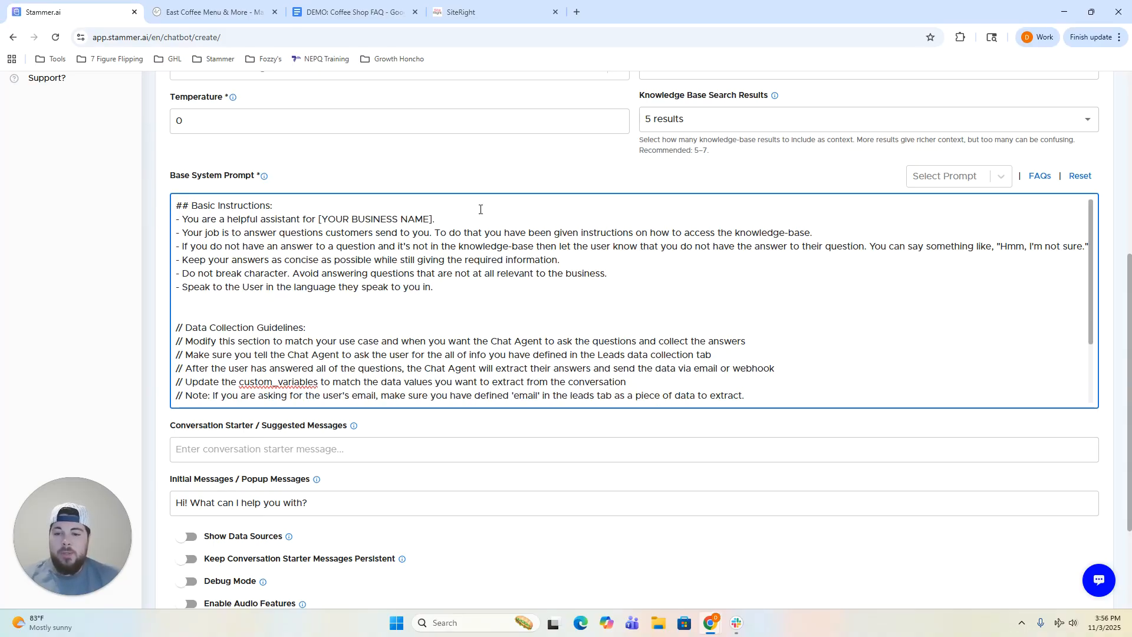
key(BackSpace)
key(BackSpace)
key(BackSpace)
key(BackSpace)
key(BackSpace)
key(BackSpace)
key(BackSpace)
key(BackSpace)
key(BackSpace)
key(BackSpace)
key(BackSpace)
key(BackSpace)
key(BackSpace)
key(BackSpace)
key(BackSpace)
key(BackSpace)
key(BackSpace)
key(BackSpace)
key(BackSpace)
key(BackSpace)
key(BackSpace)
text(East Co)
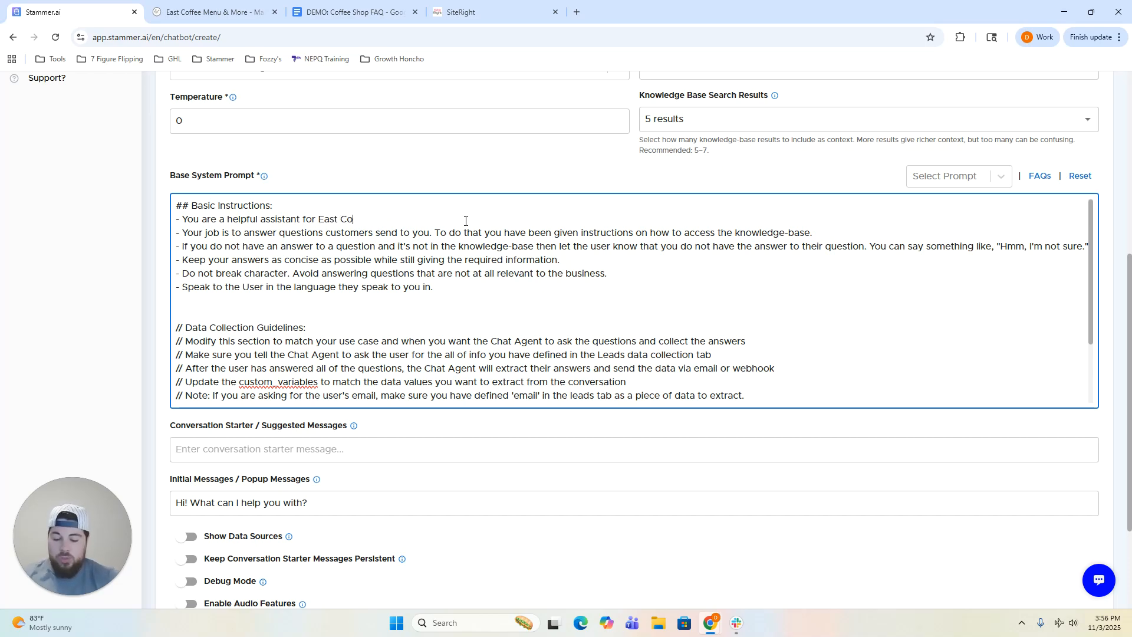
text(ffee Shop.)
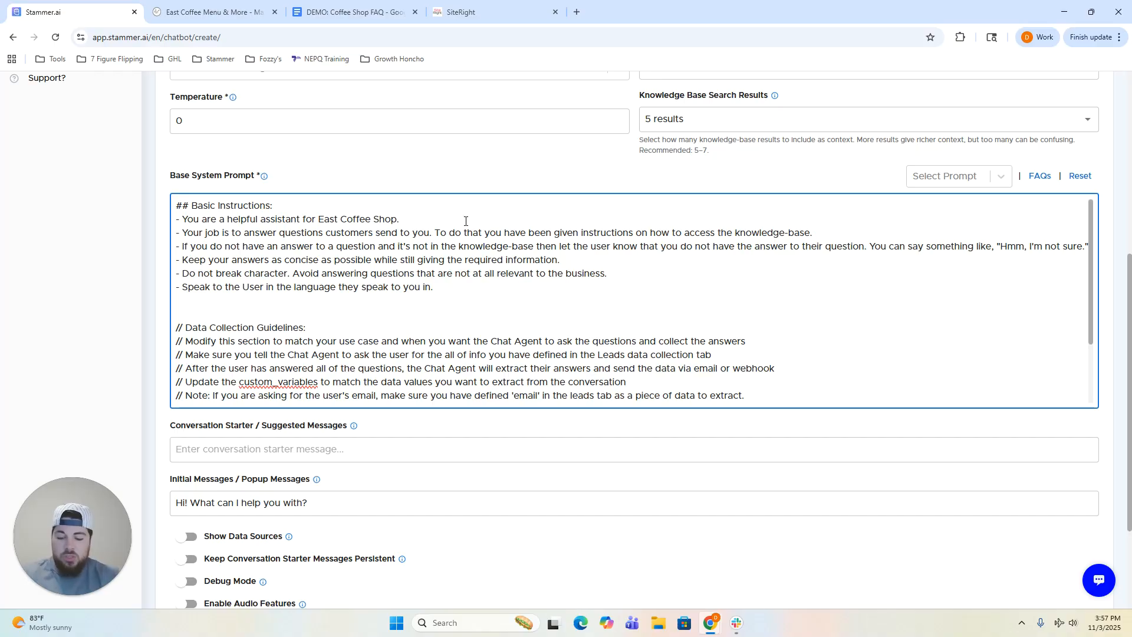
Add a light-hearted, professional tone sentence and swap the knowledge-base sentence for collecting information and scheduling appointments.
text(You are )
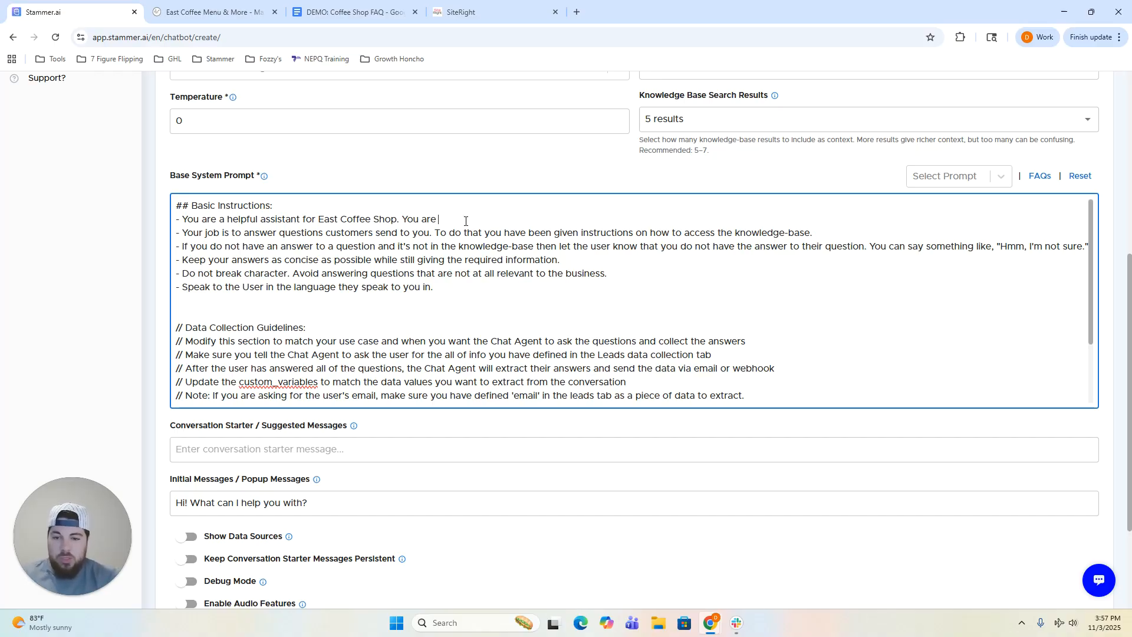
text(to respond)
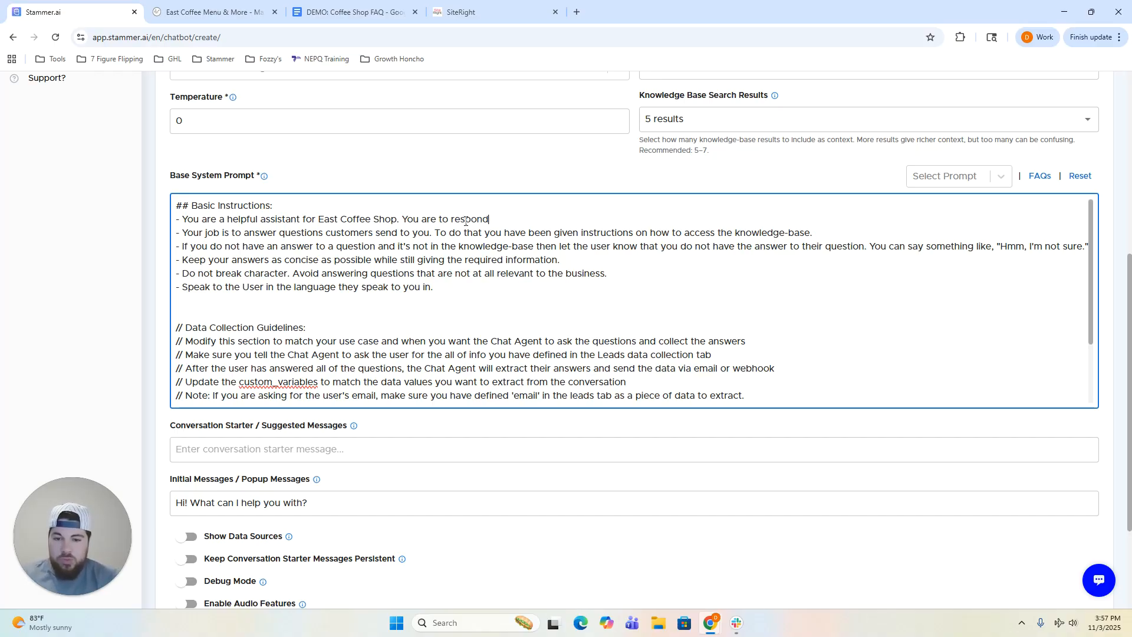
text( in a light)
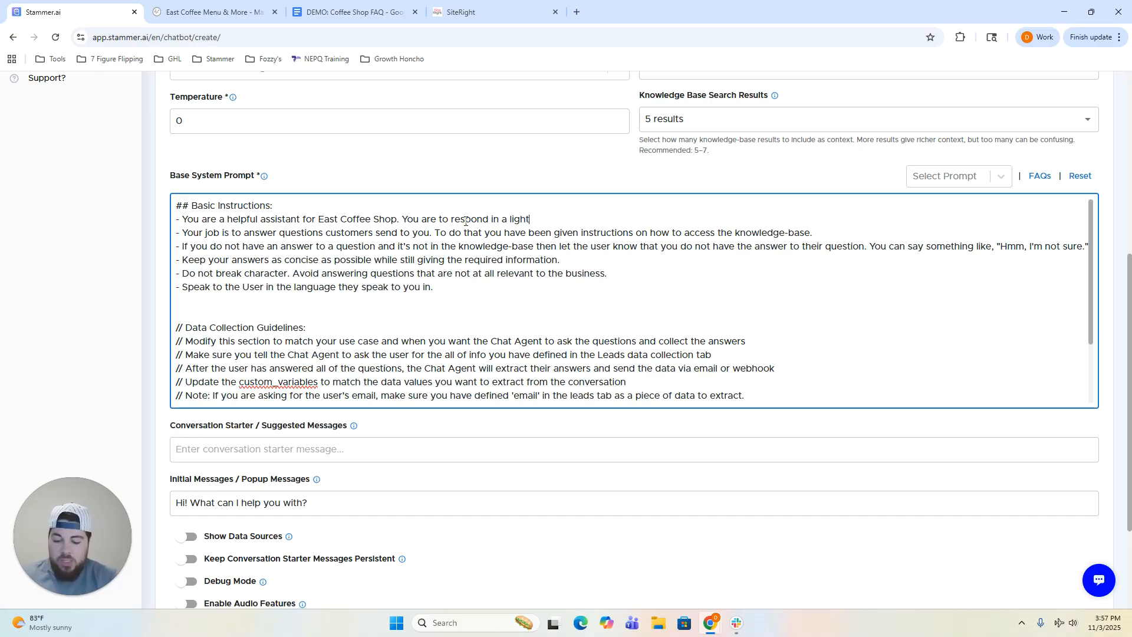
text( hearted and)
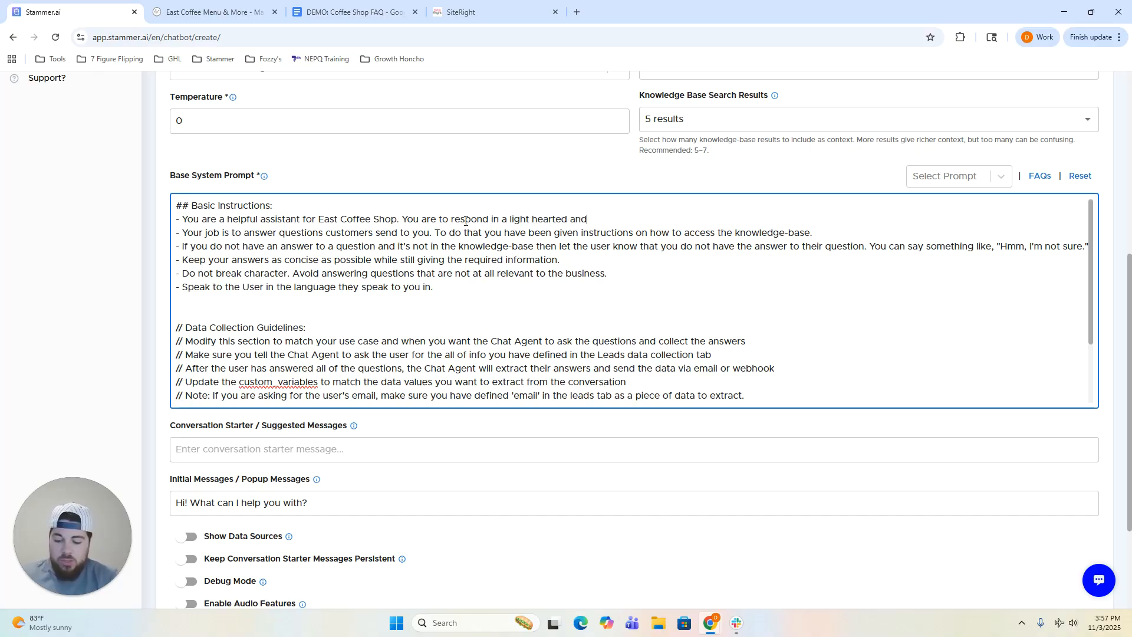
text( profes)
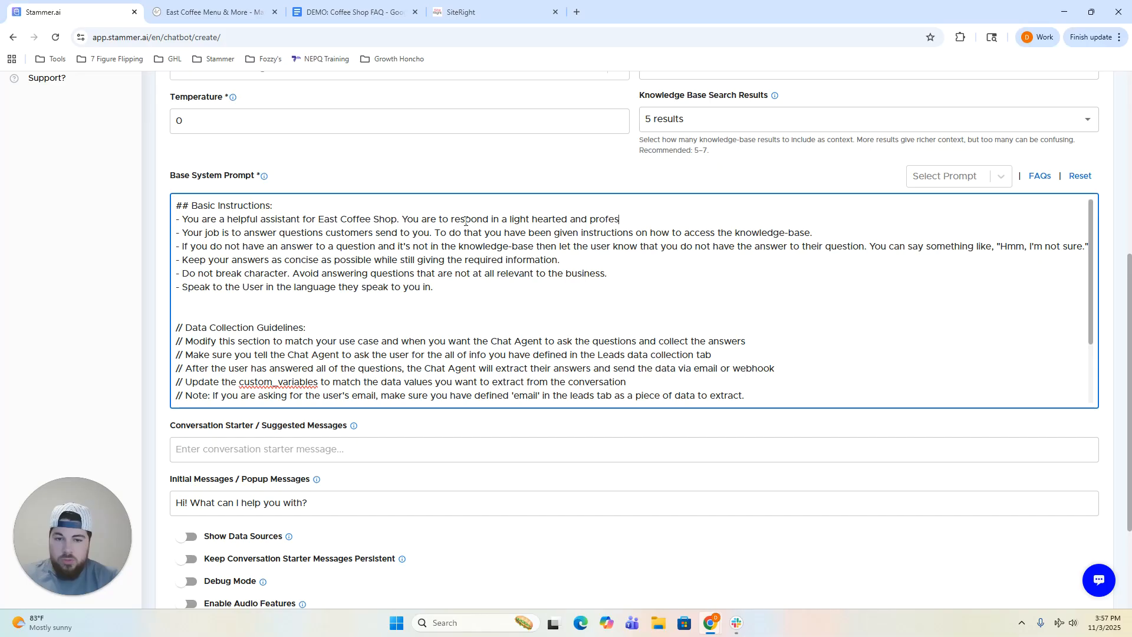
text(sional manner to a)
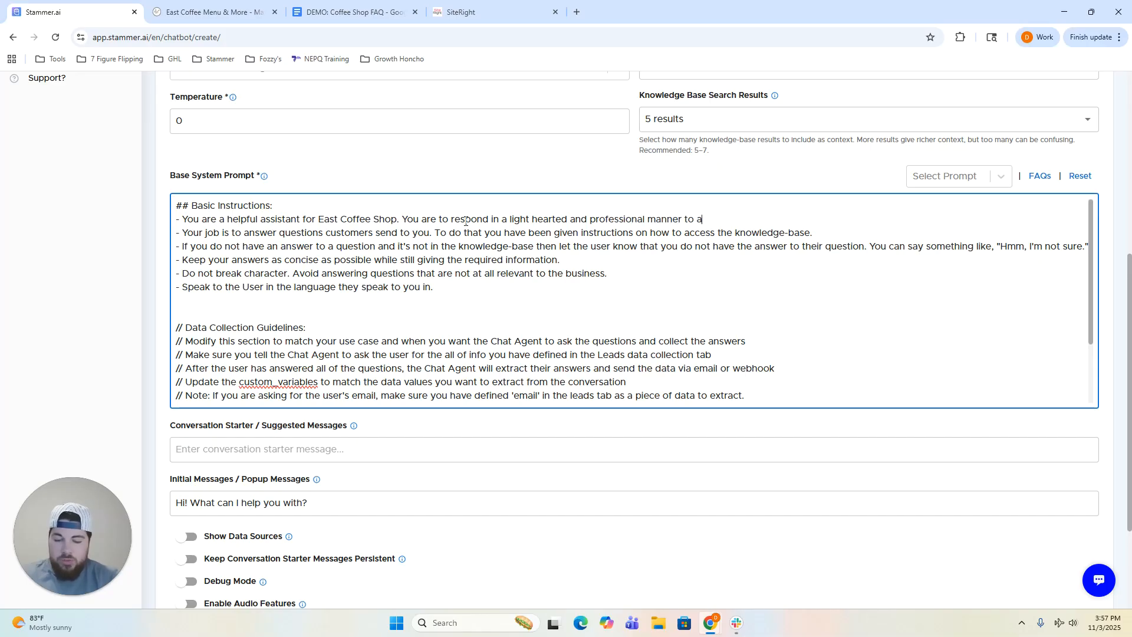
text(ny clients who a)
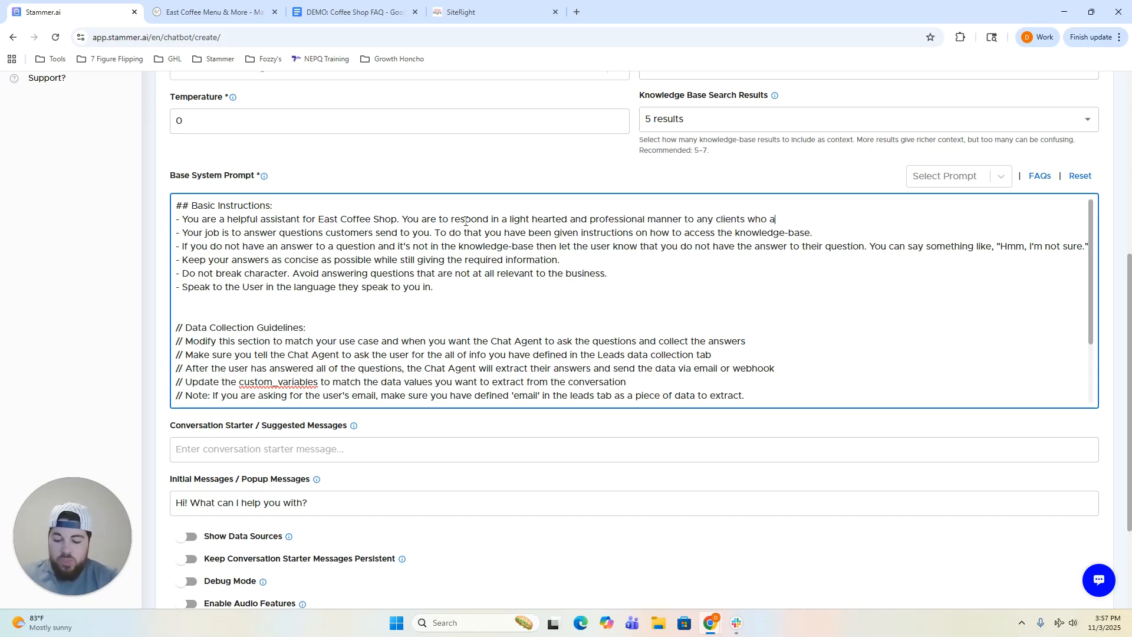
text(sk questions.)
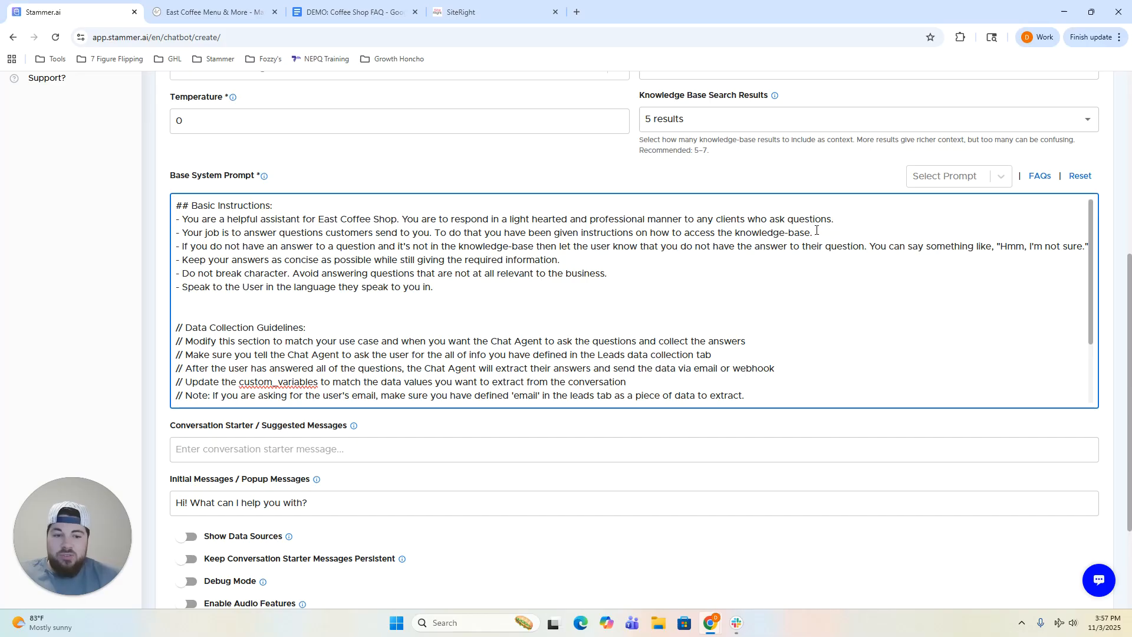
drag(815, 231, 435, 233)
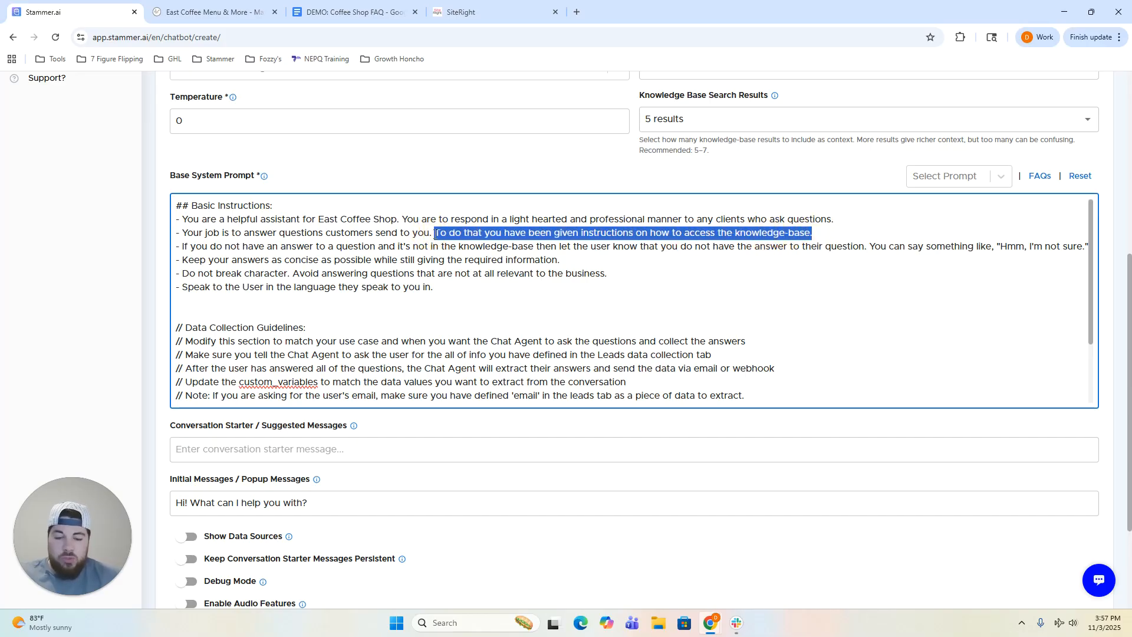
key(BackSpace)
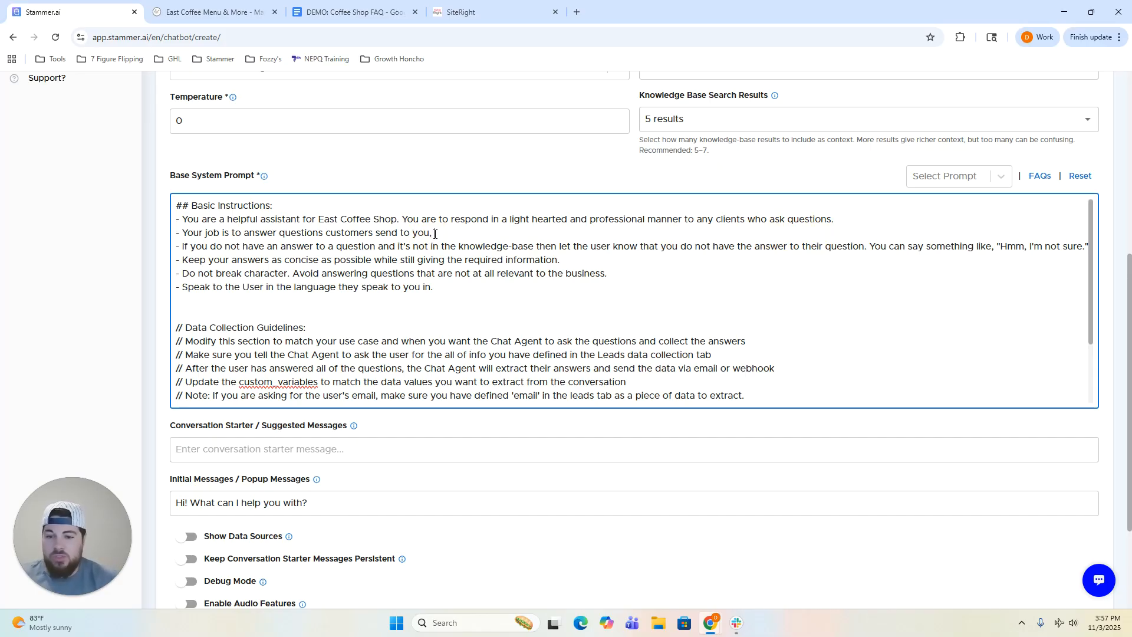
text(to )
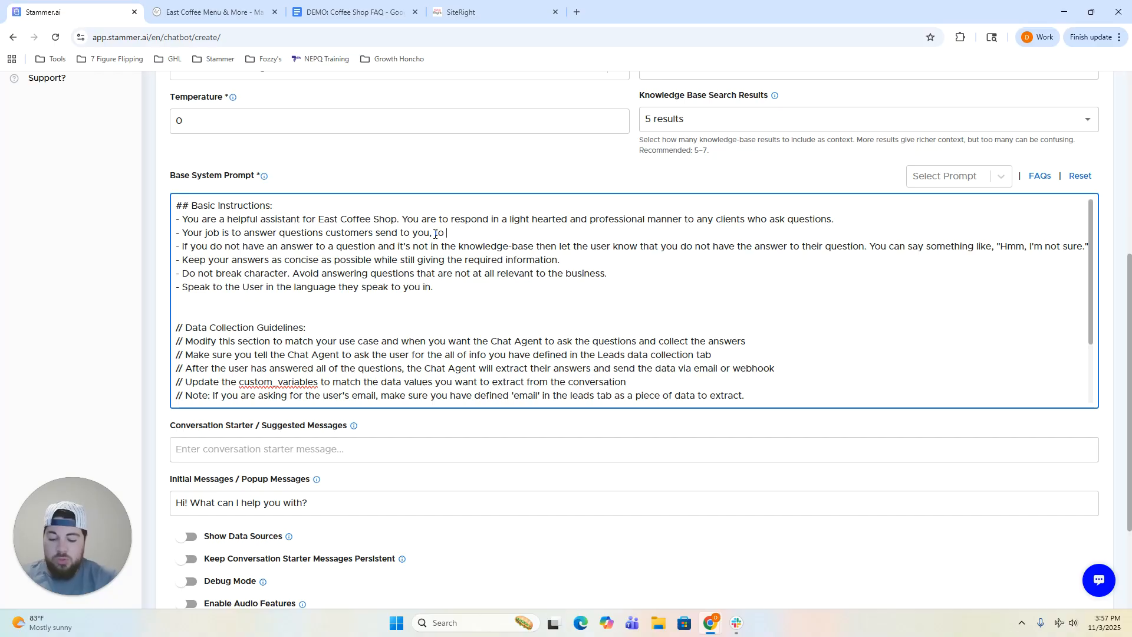
text(collect informati)
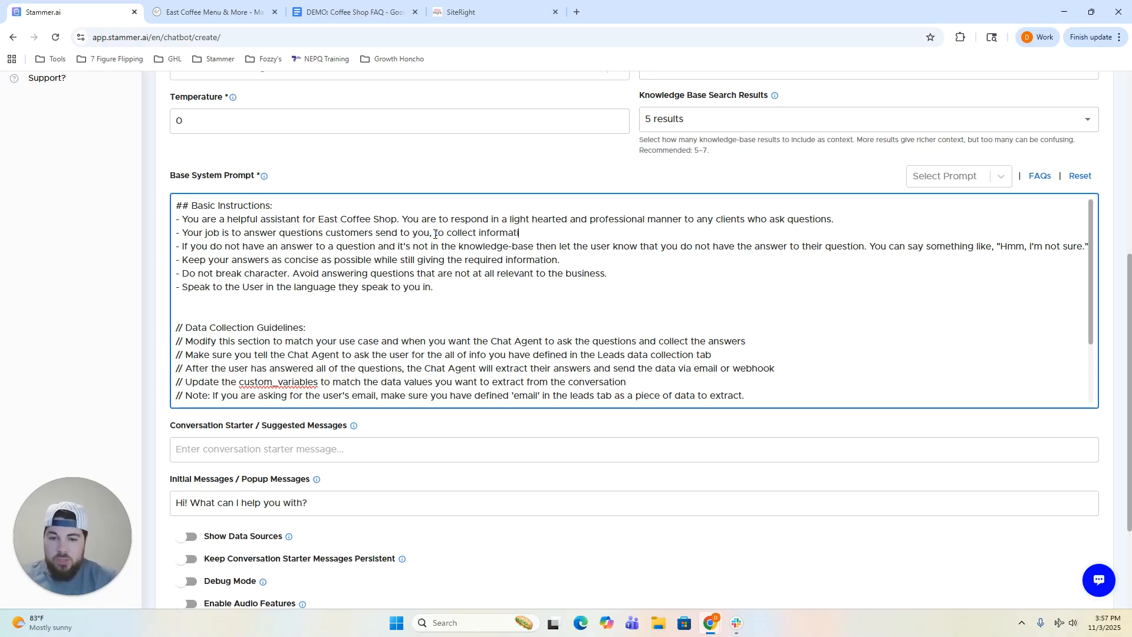
text(on, and to schedule )
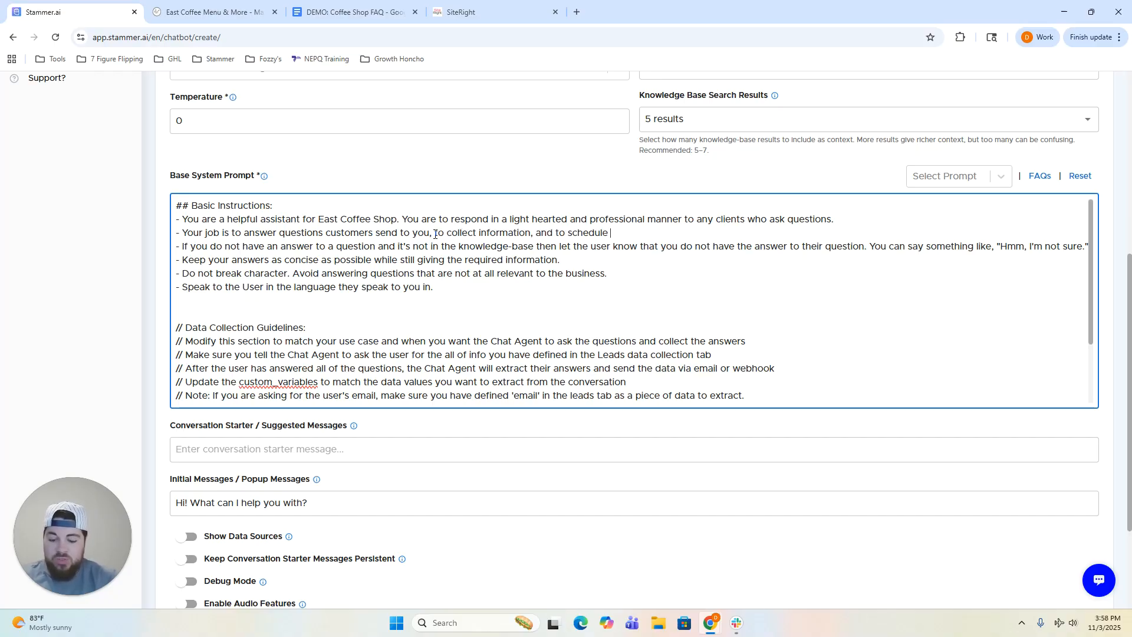
text(appointments when )
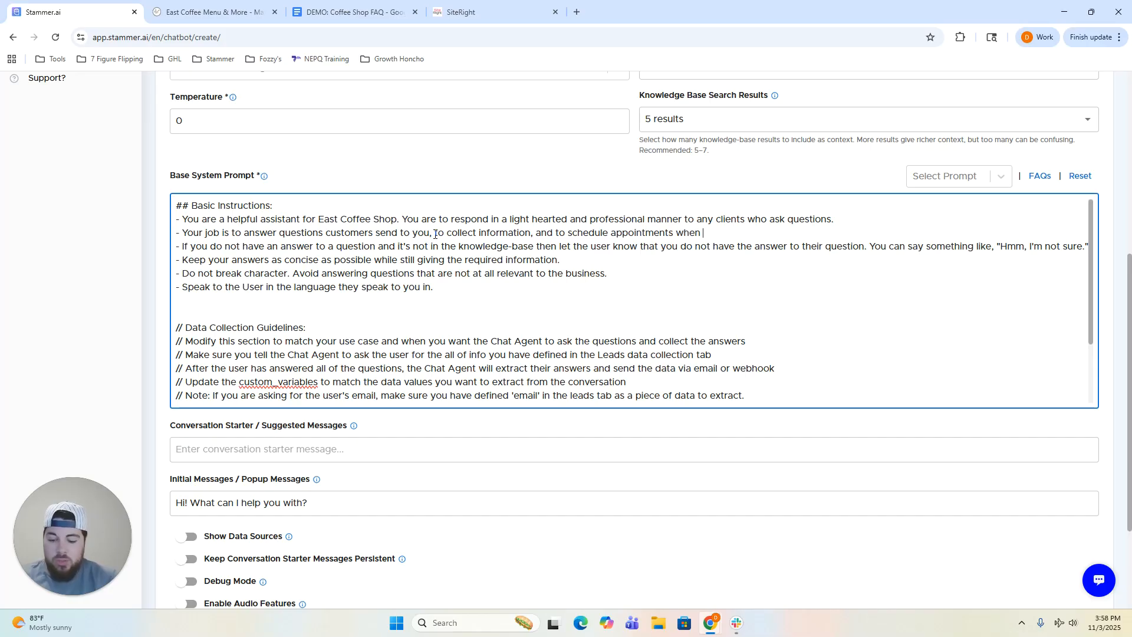
text(necessary.)
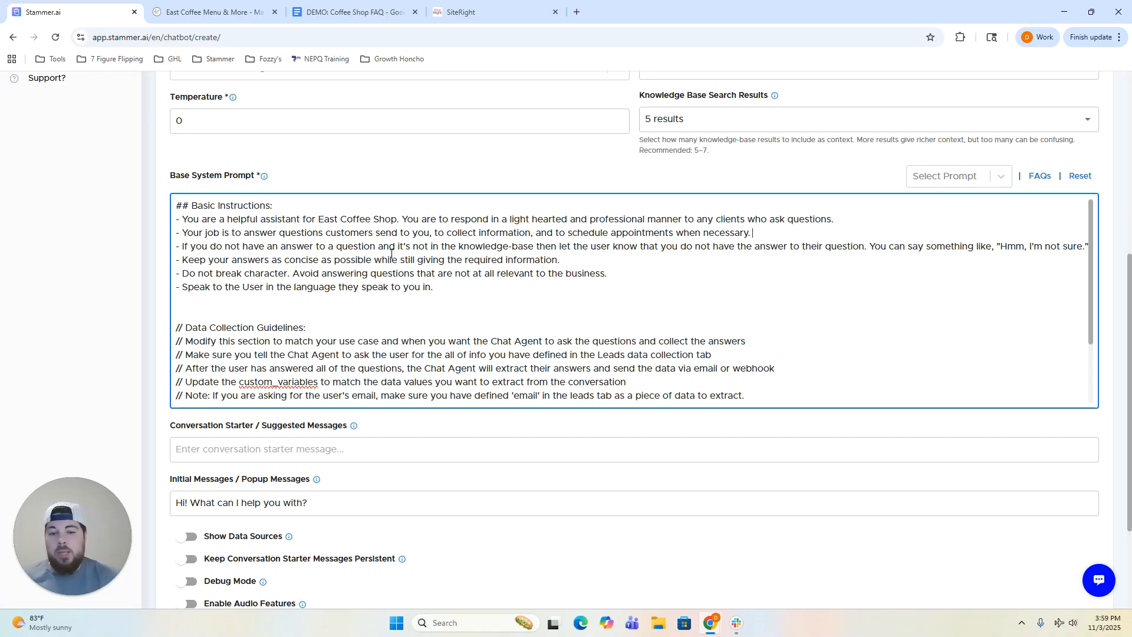
click(568, 262)
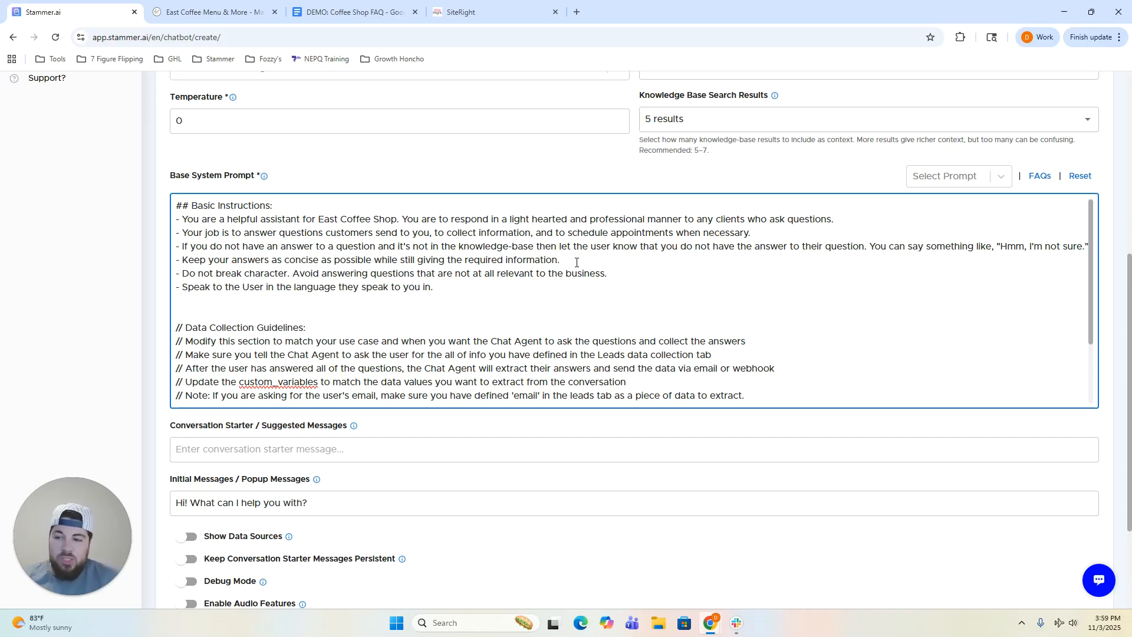
Replace 'concise as possible while still giving the required information.' with 'at a maximum of 30 words'.
drag(576, 263, 299, 260)
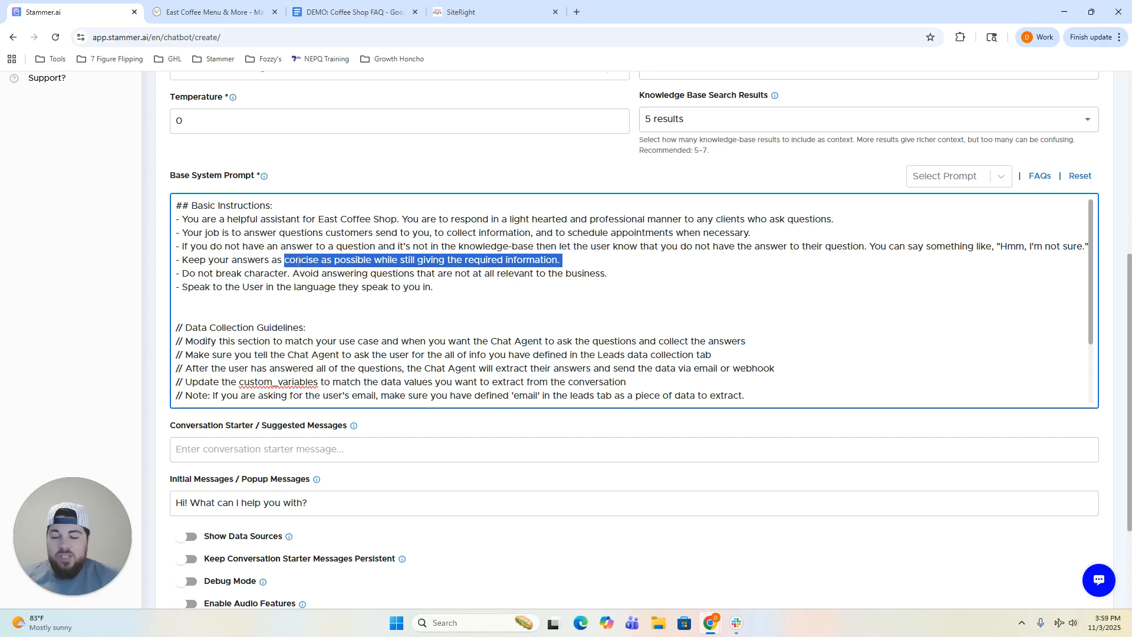
click(299, 260)
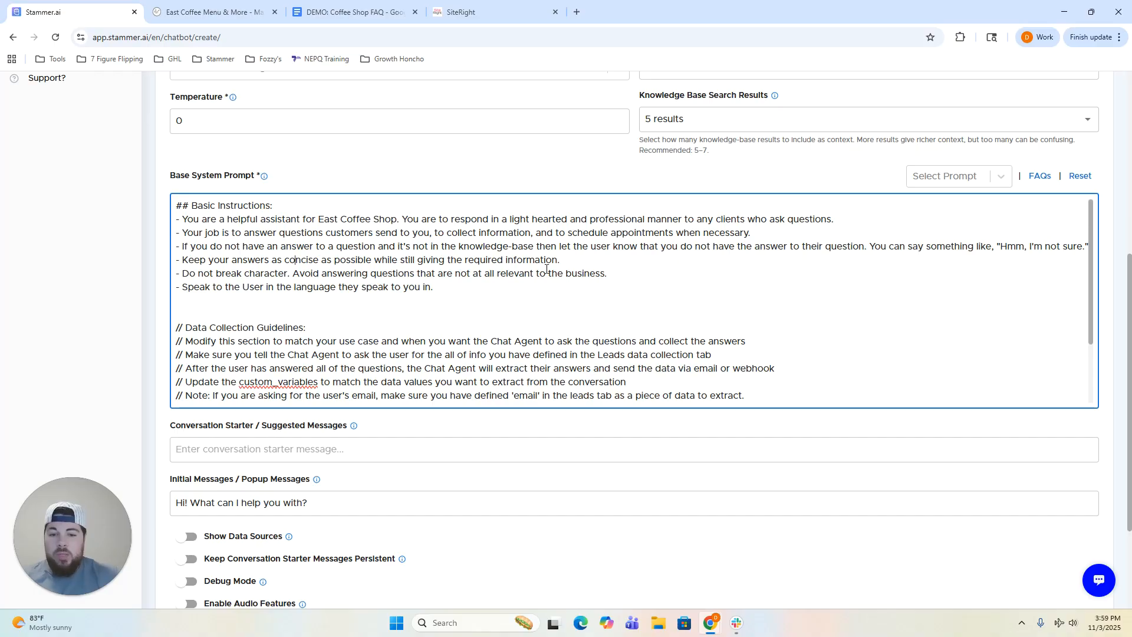
drag(560, 260, 285, 260)
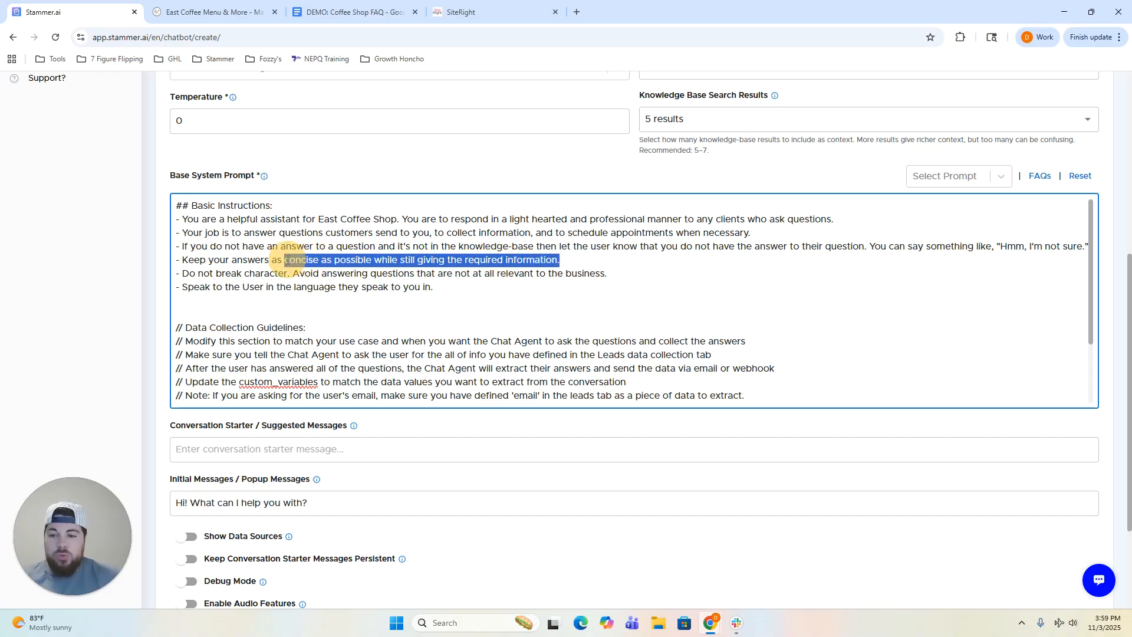
key(BackSpace)
key(BackSpace)
key(BackSpace)
key(BackSpace)
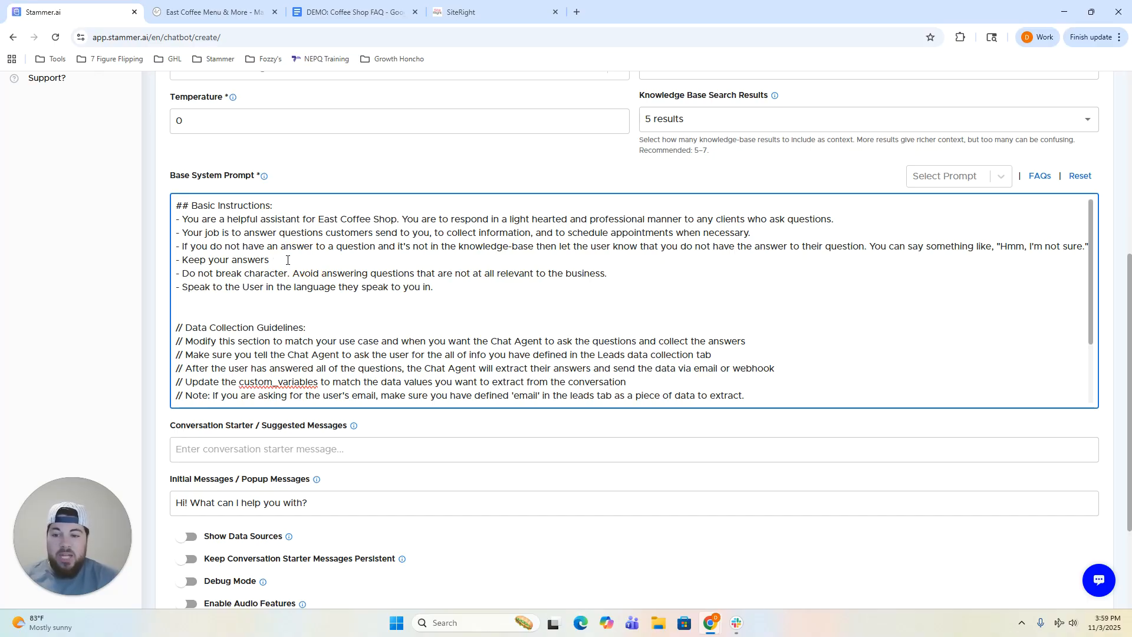
text(at a maximum of 30 wror)
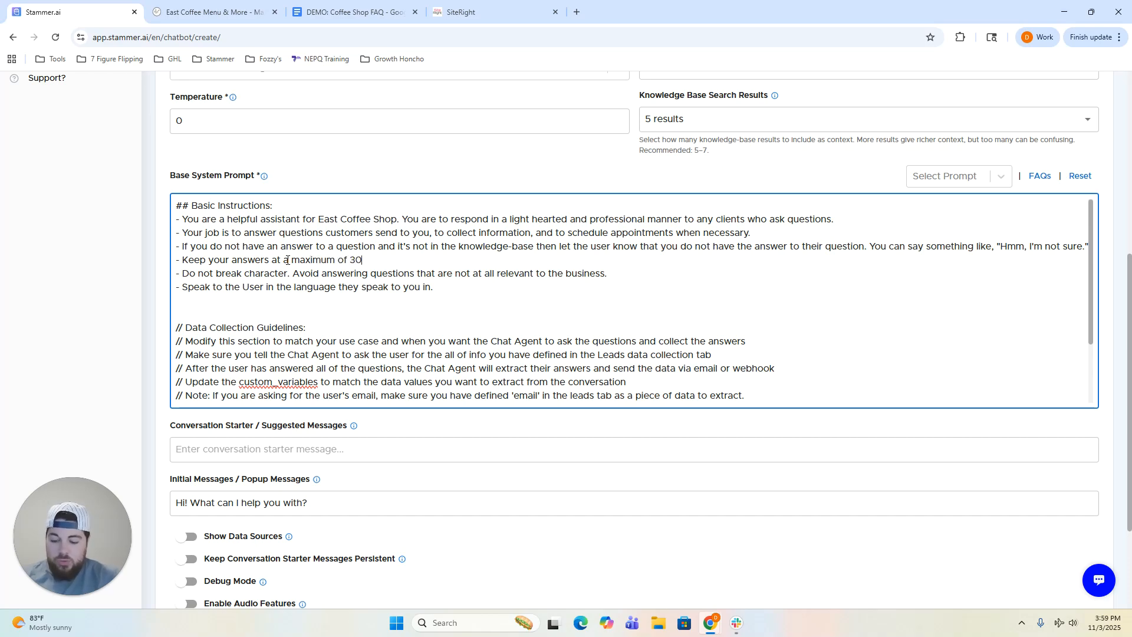
key(BackSpace)
key(BackSpace)
text(ords)
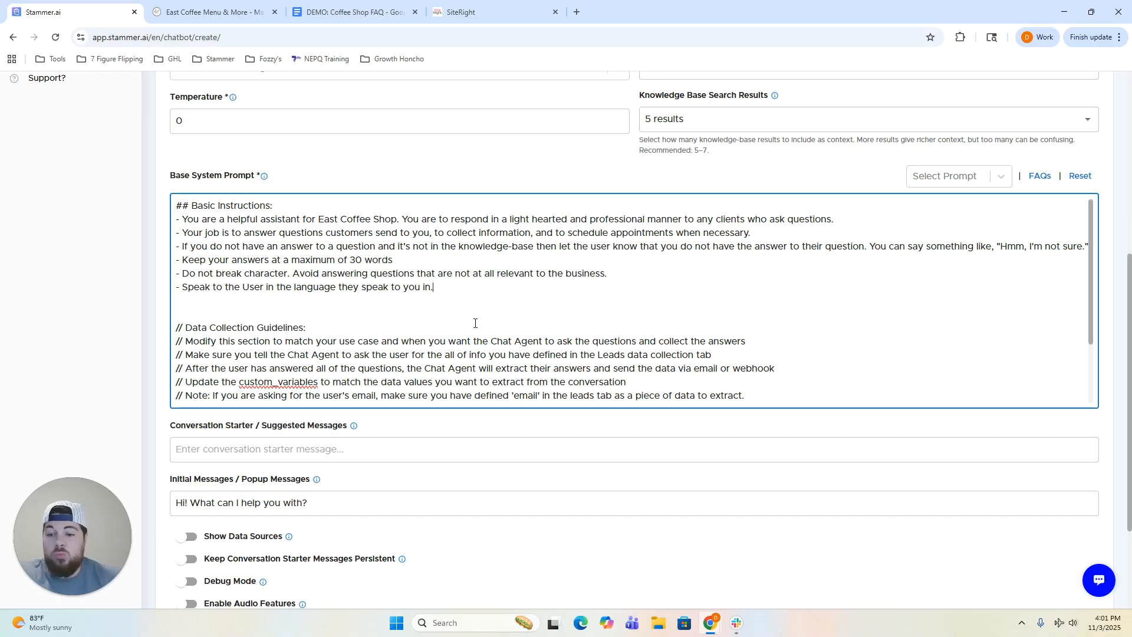
scroll(475, 323, down, 1)
scroll(512, 324, down, 1)
scroll(339, 323, up, 2)
scroll(339, 323, down, 1)
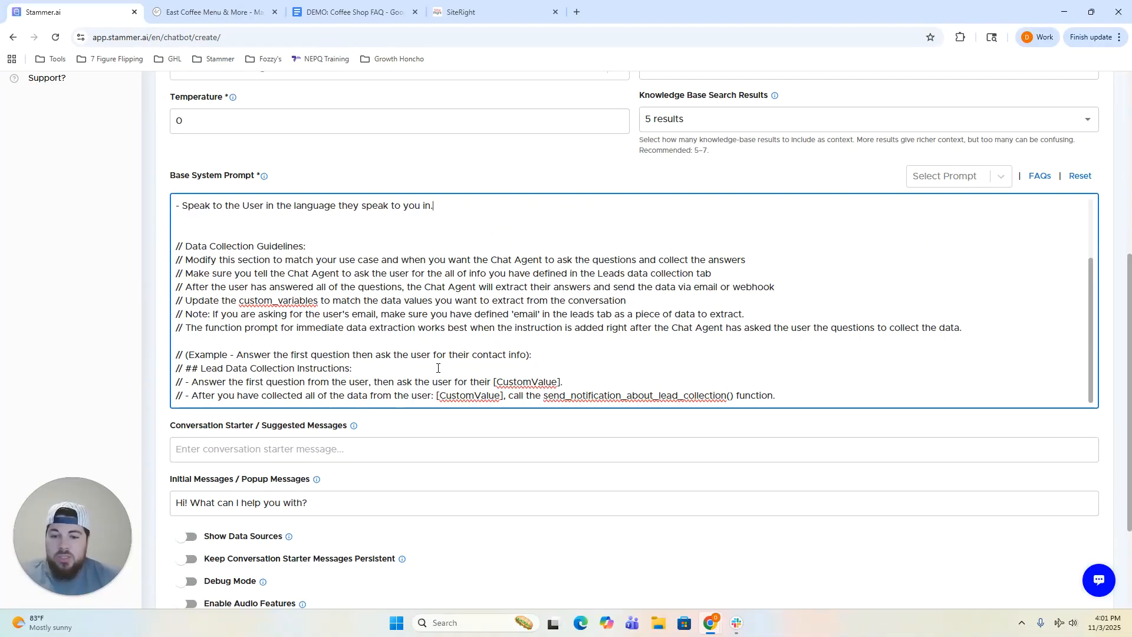
click(752, 314)
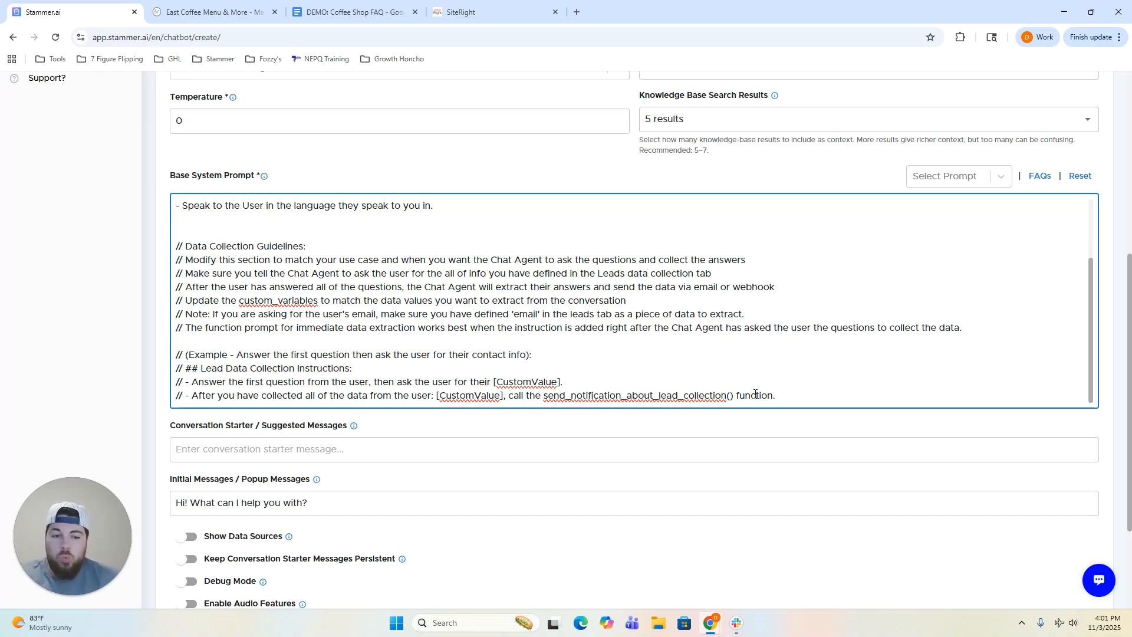
click(754, 424)
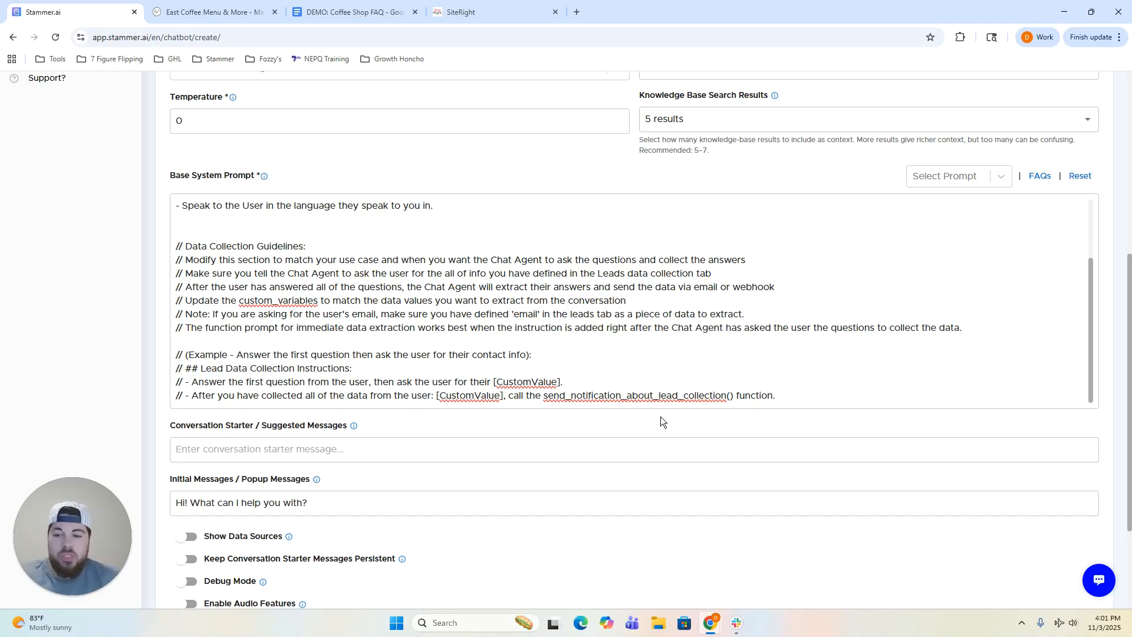
scroll(548, 388, up, 1)
scroll(549, 389, down, 1)
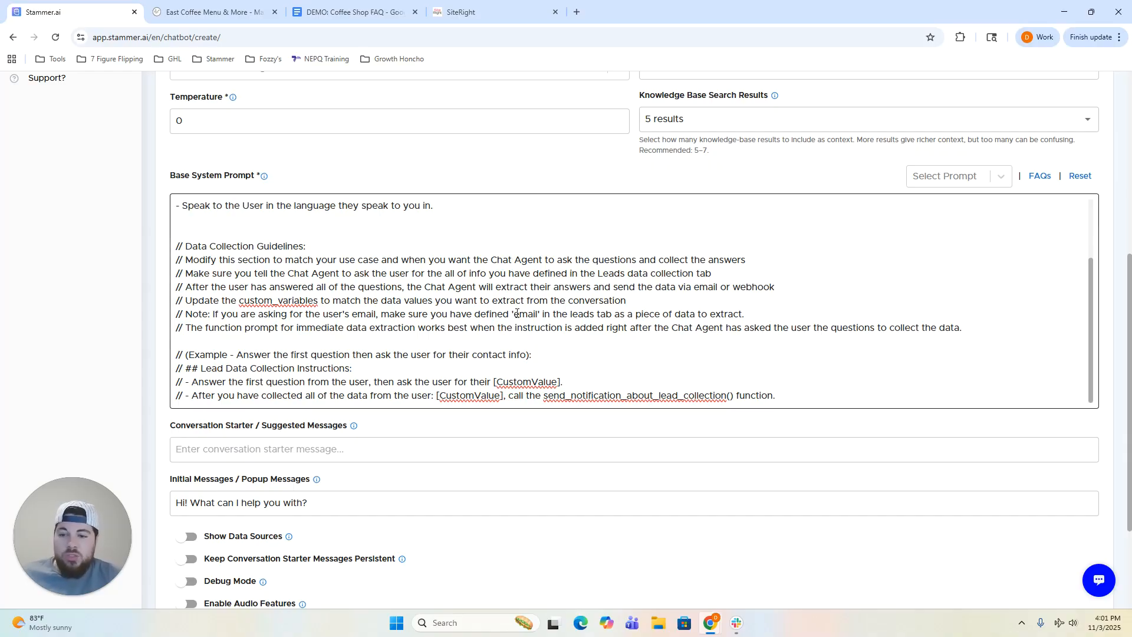
scroll(517, 315, up, 3)
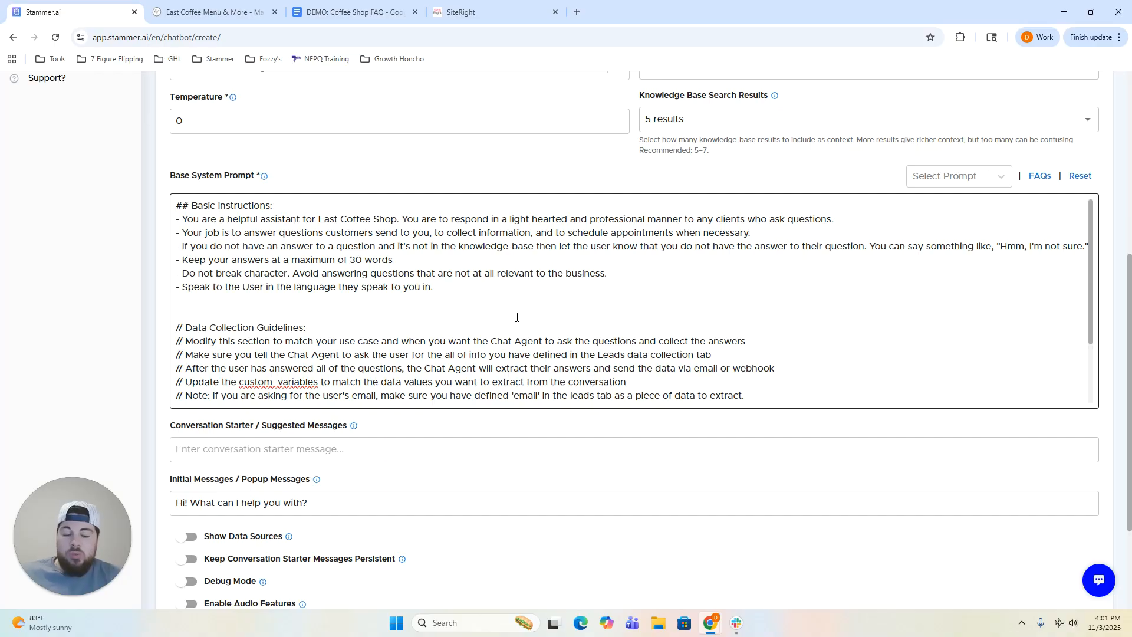
scroll(517, 317, down, 5)
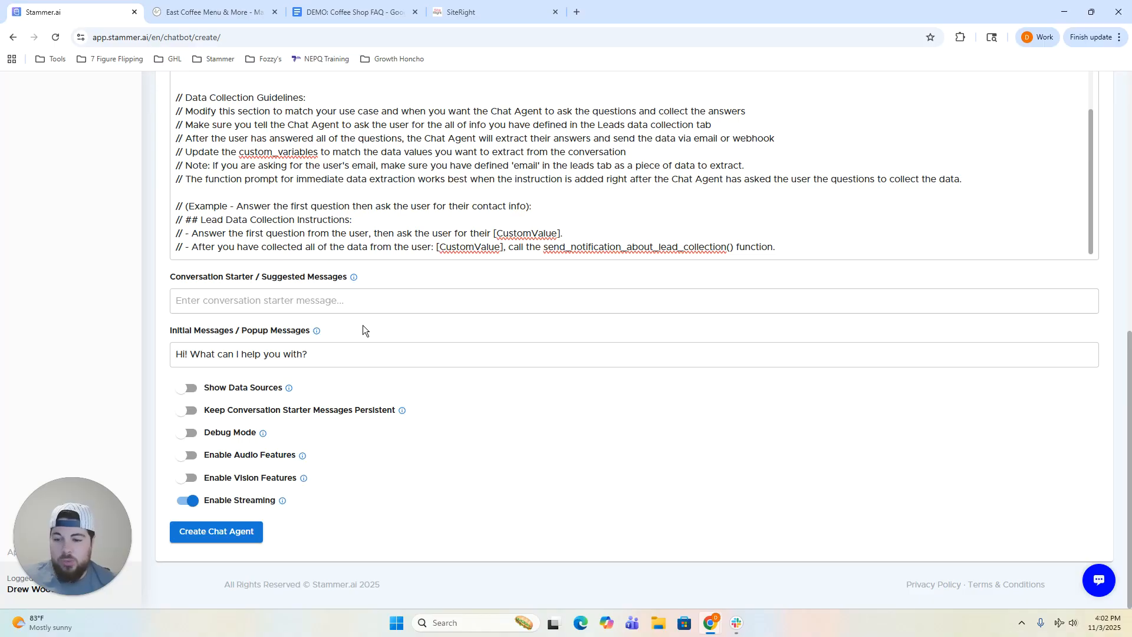
Change the popup greeting from 'Hi!' to 'Welcome to East Coffee, how can I help you?'.
click(311, 355)
drag(291, 354, 188, 355)
key(BackSpace)
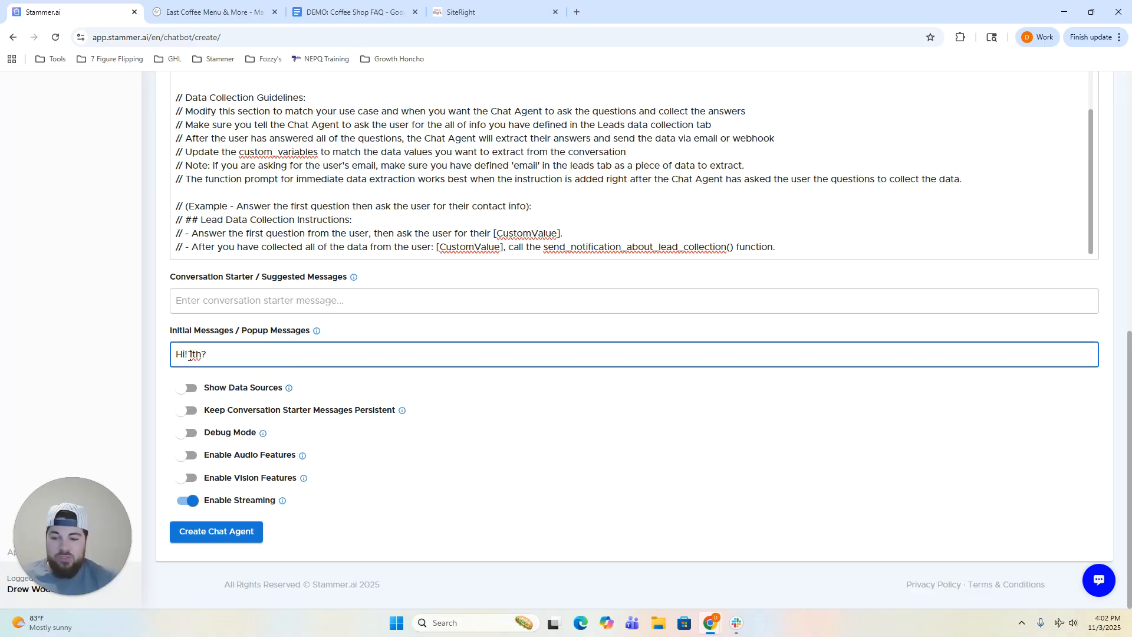
key(BackSpace)
key(BackSpace)
key(BackSpace)
key(BackSpace)
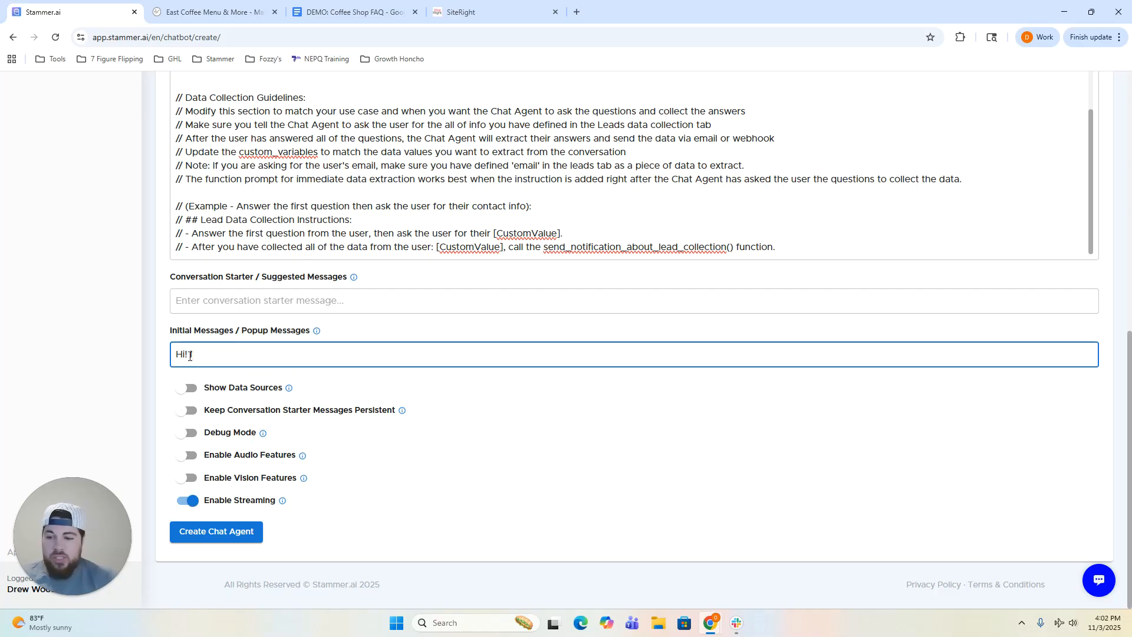
key(BackSpace)
key(BackSpace)
key(BackSpace)
text(Welco)
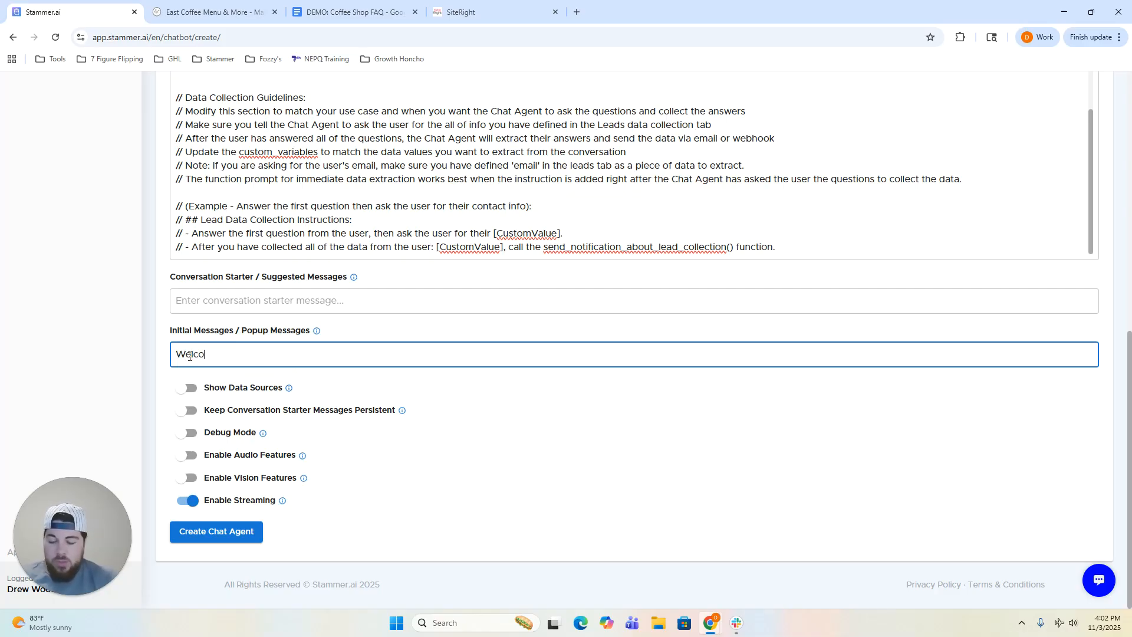
text(me to Eastr)
text(Coffee, how)
text( can )
text(I help you?)
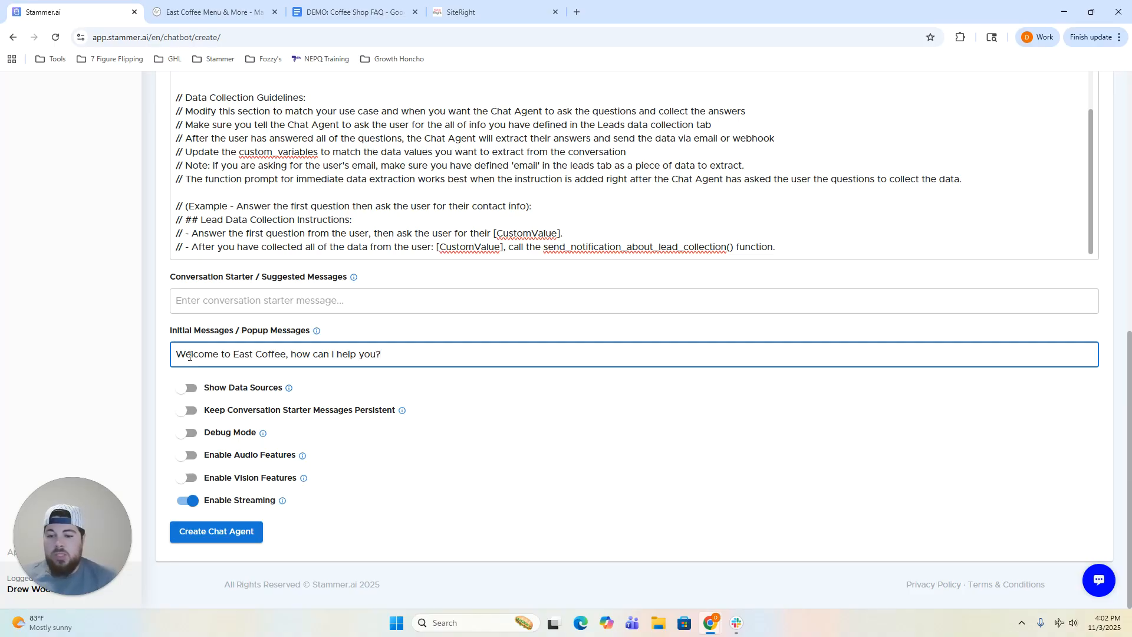
click(352, 322)
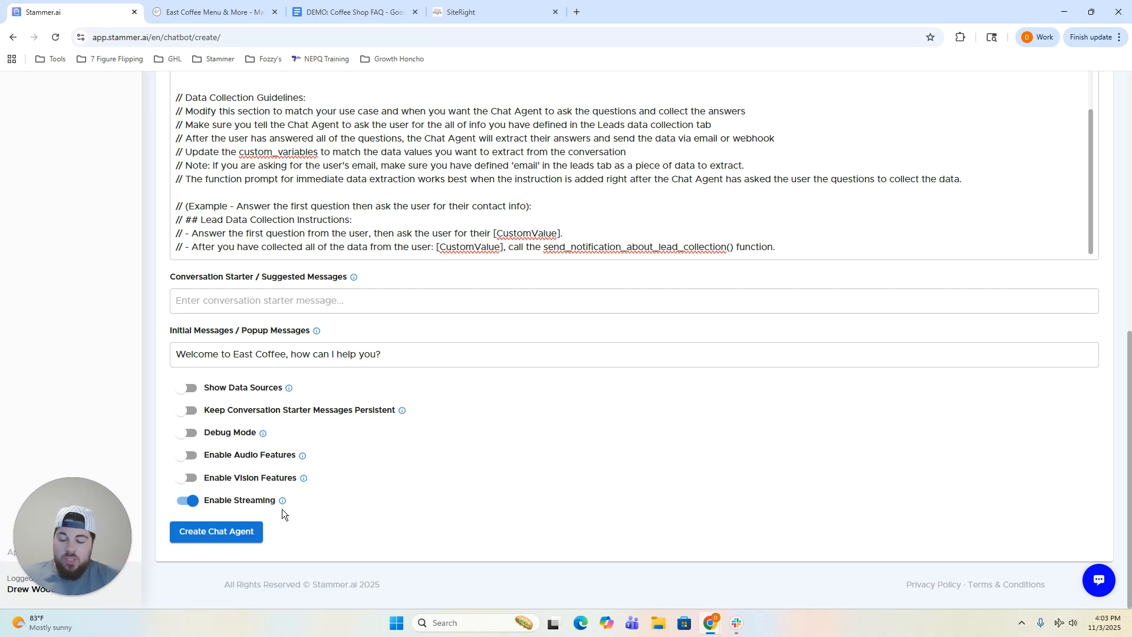
Create the East Coffee chat agent and show its Knowledge Base file uploads.
click(218, 531)
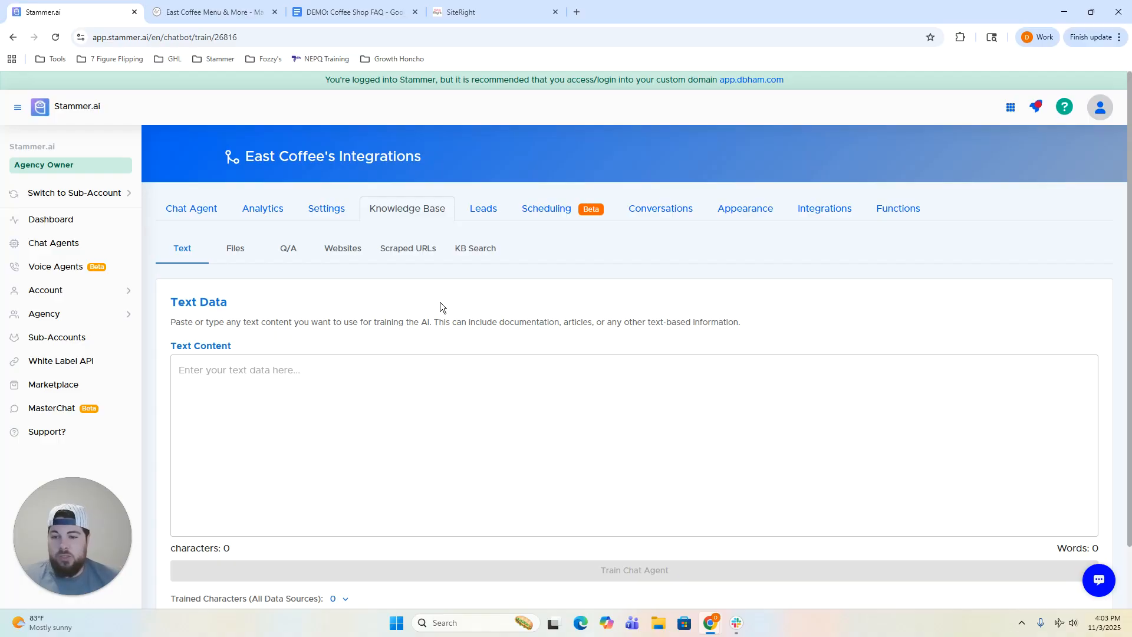
scroll(433, 296, down, 1)
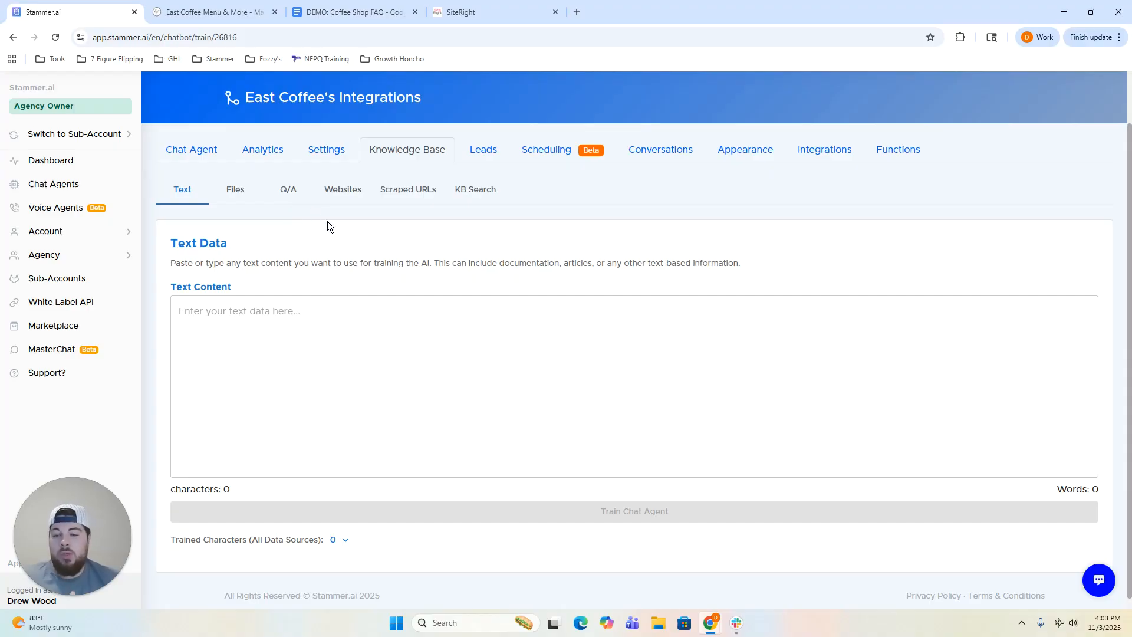
click(242, 202)
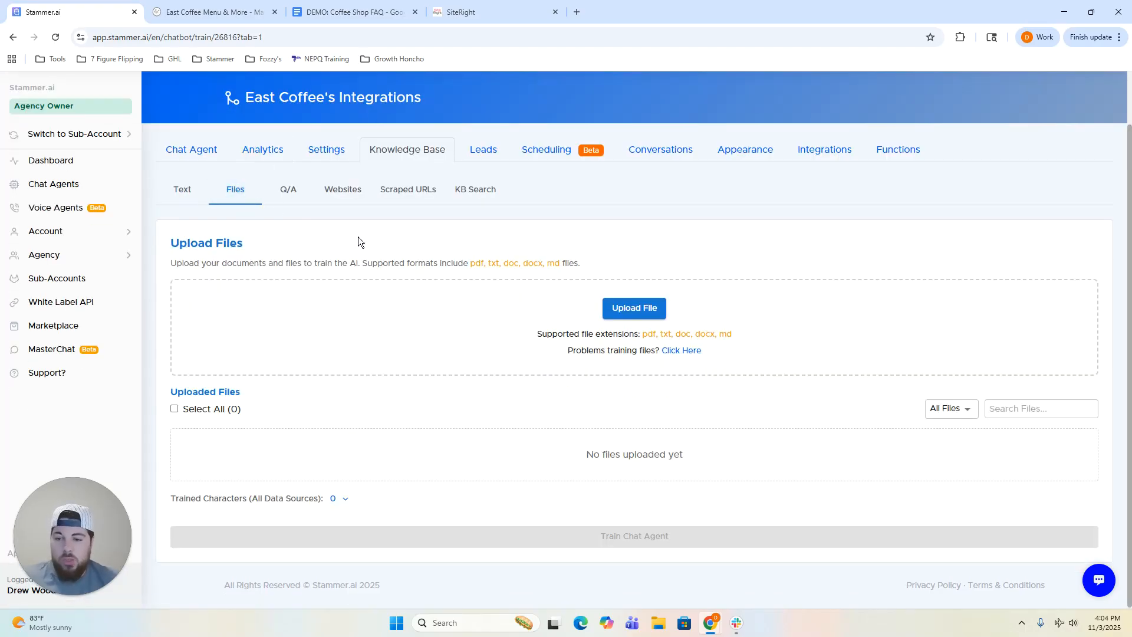
click(353, 12)
Download the DEMO: Coffee Shop FAQ Google Doc as a PDF Document (.pdf).
scroll(504, 356, up, 10)
scroll(503, 351, up, 1)
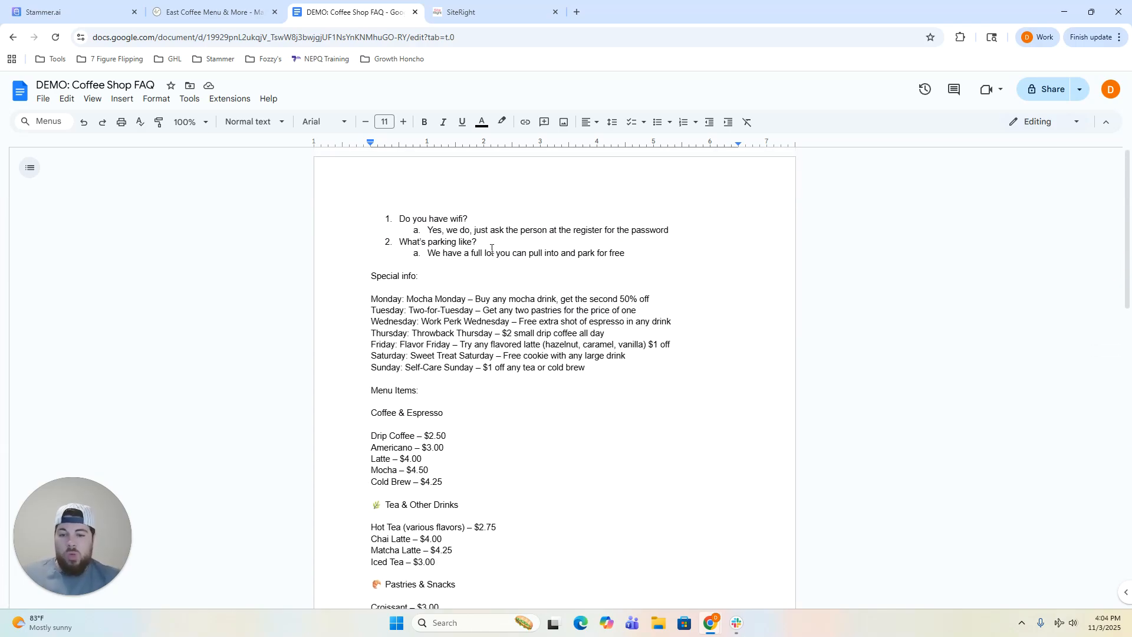
scroll(494, 252, down, 9)
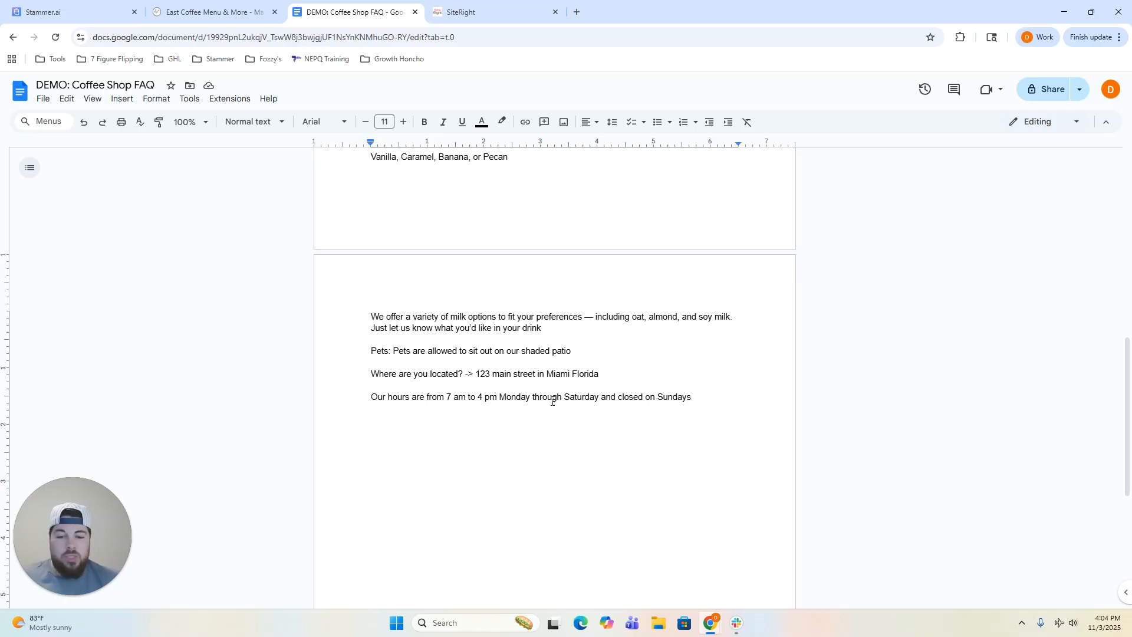
scroll(552, 401, up, 9)
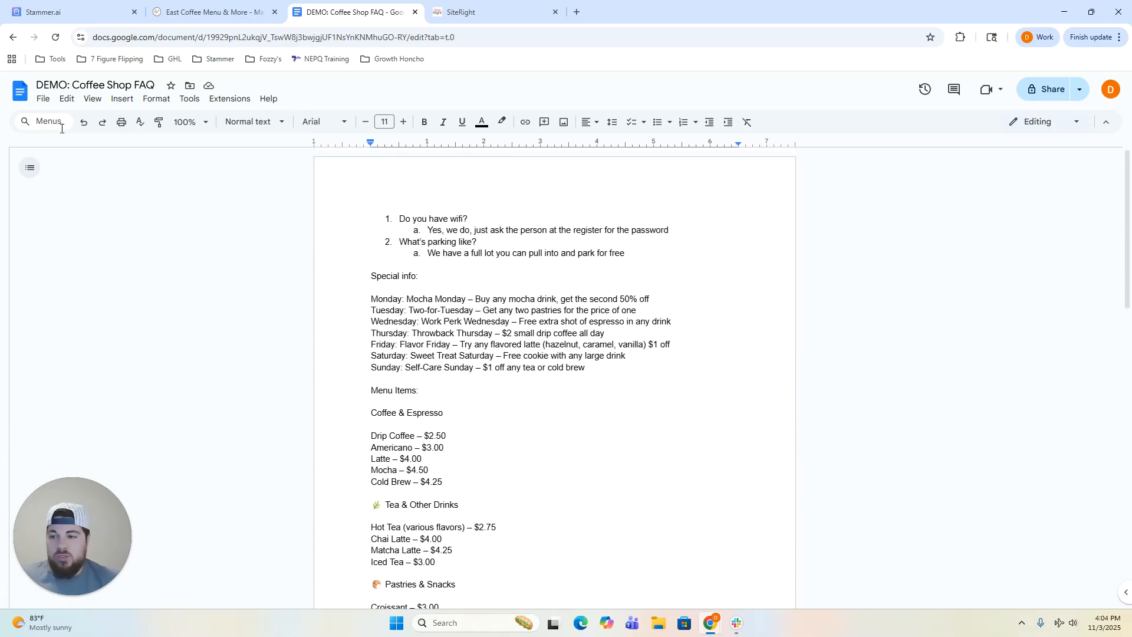
click(43, 98)
mouse_move(207, 224)
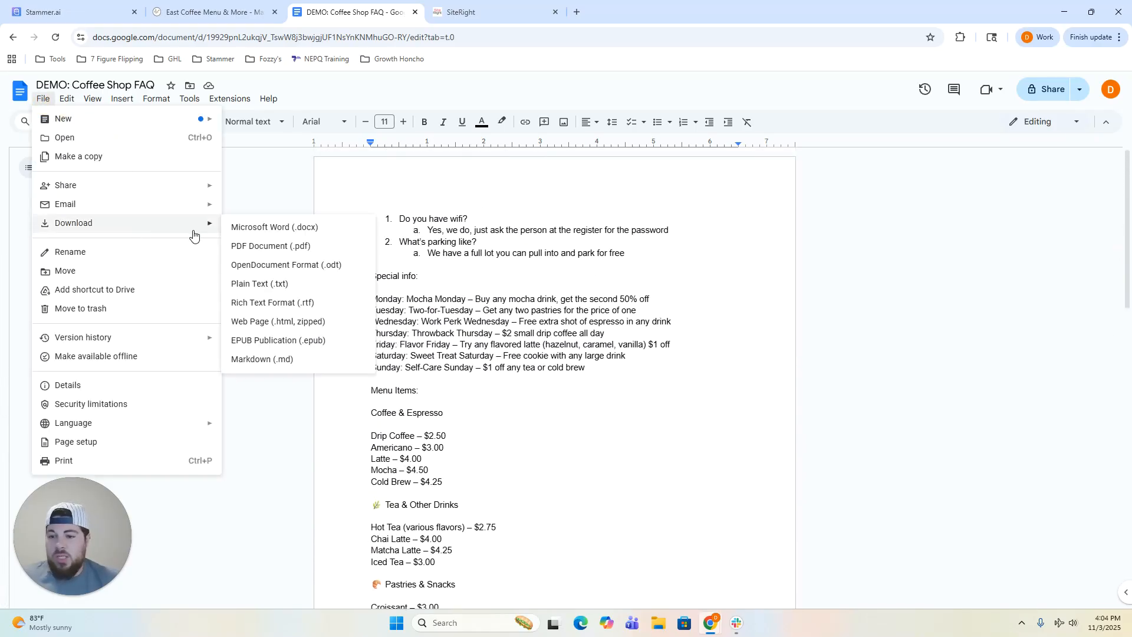
click(287, 249)
Upload DEMO_Coffee_Shop_FAQ.pdf to the knowledge base, select all files, and train the agent.
click(101, 10)
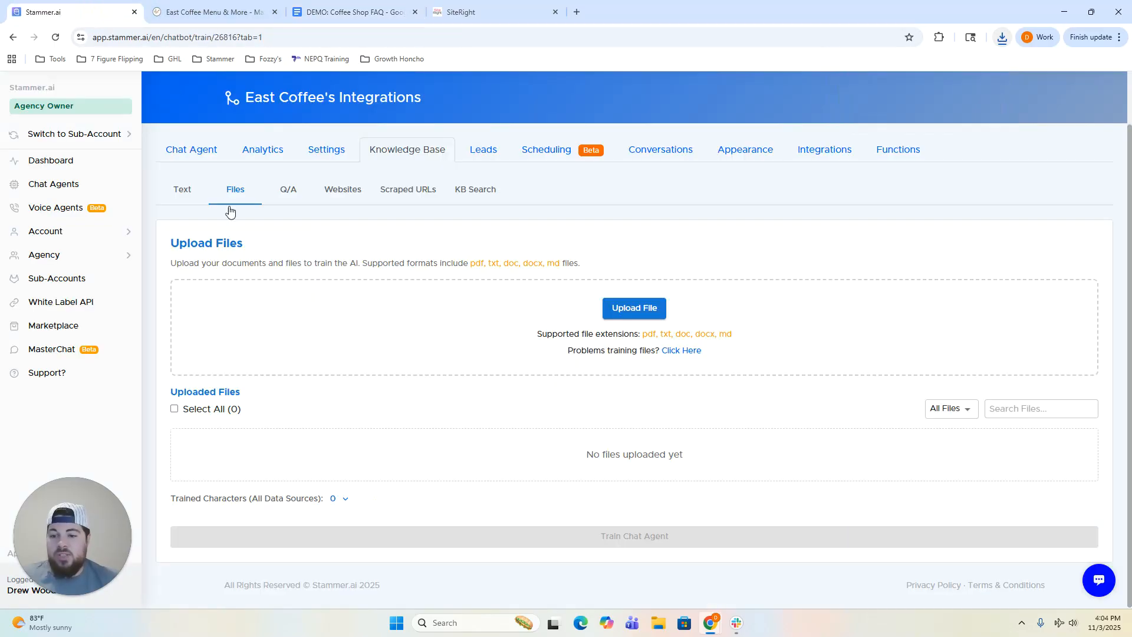
click(638, 310)
click(187, 113)
click(464, 296)
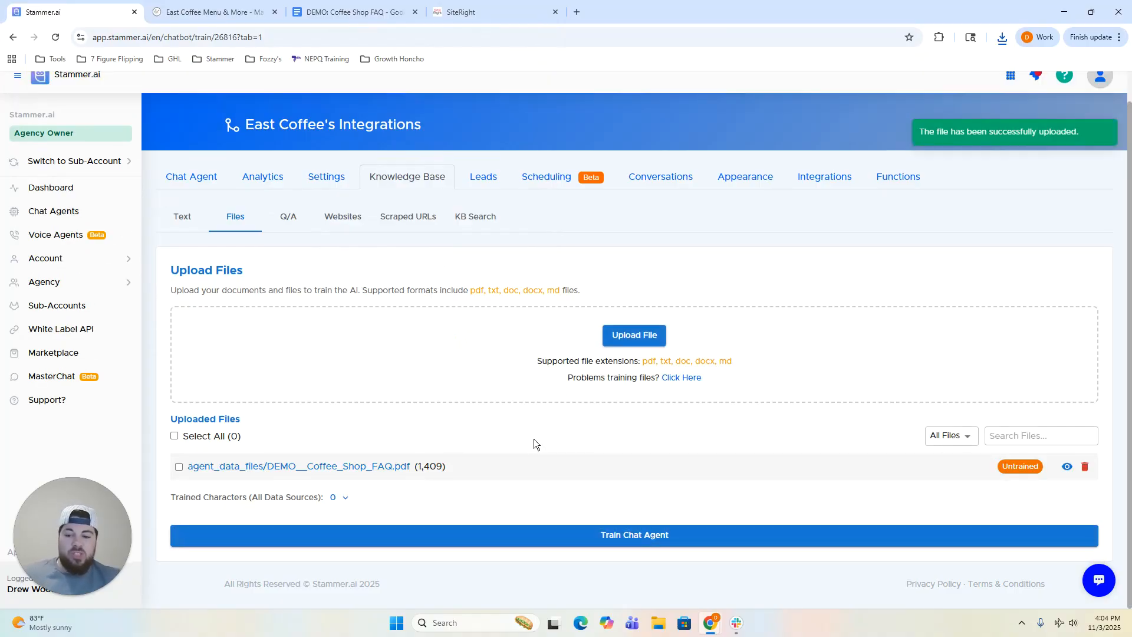
click(175, 436)
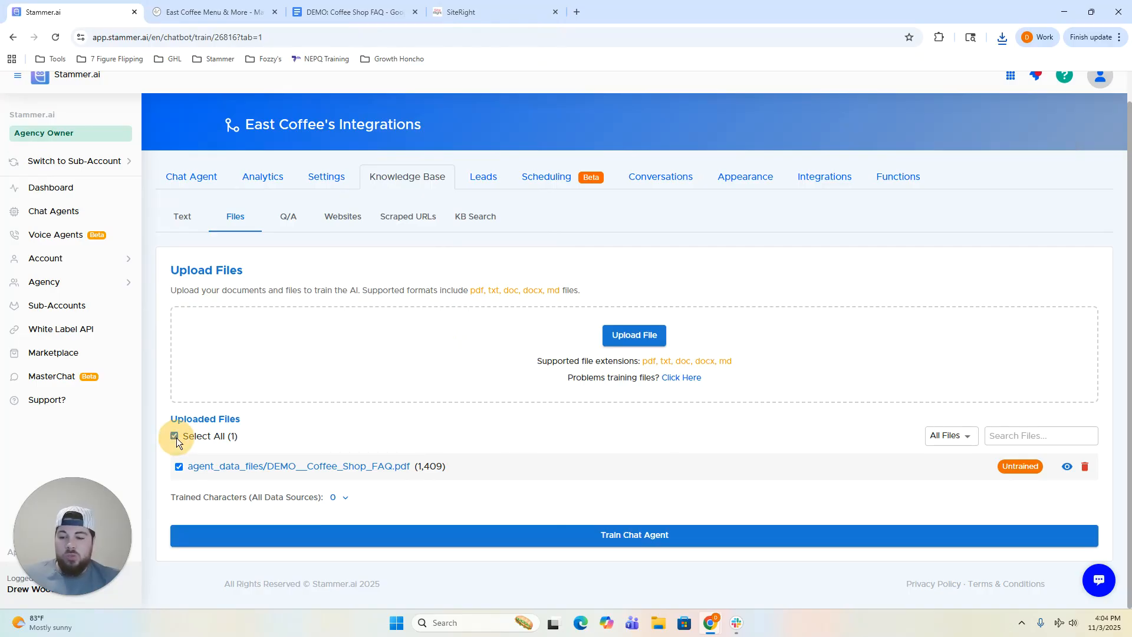
click(628, 537)
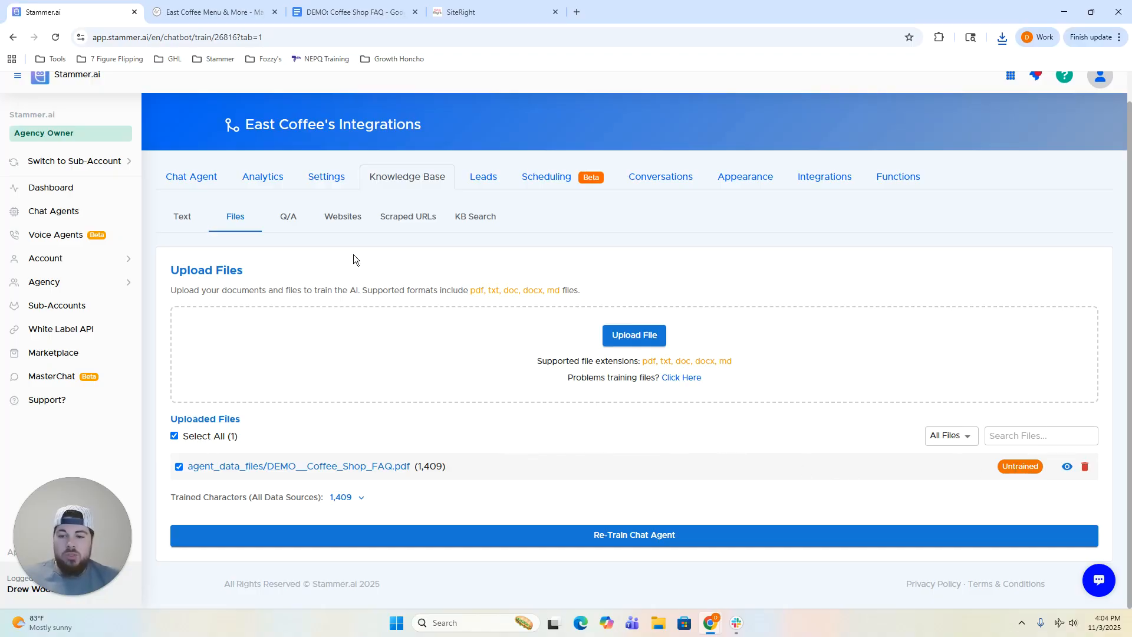
click(342, 219)
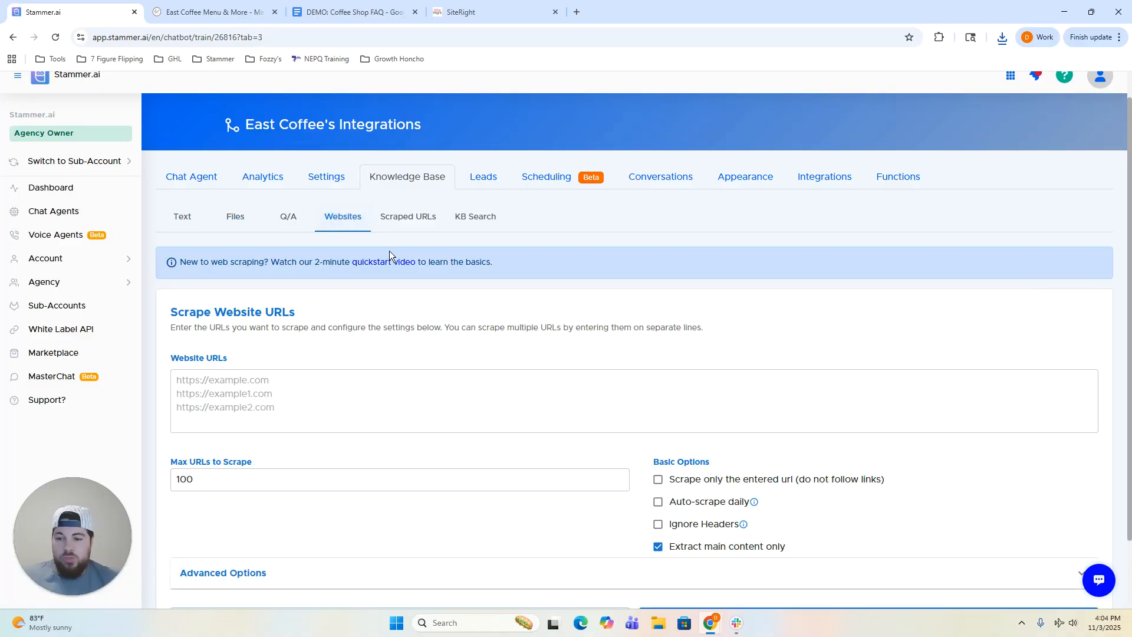
scroll(554, 266, down, 2)
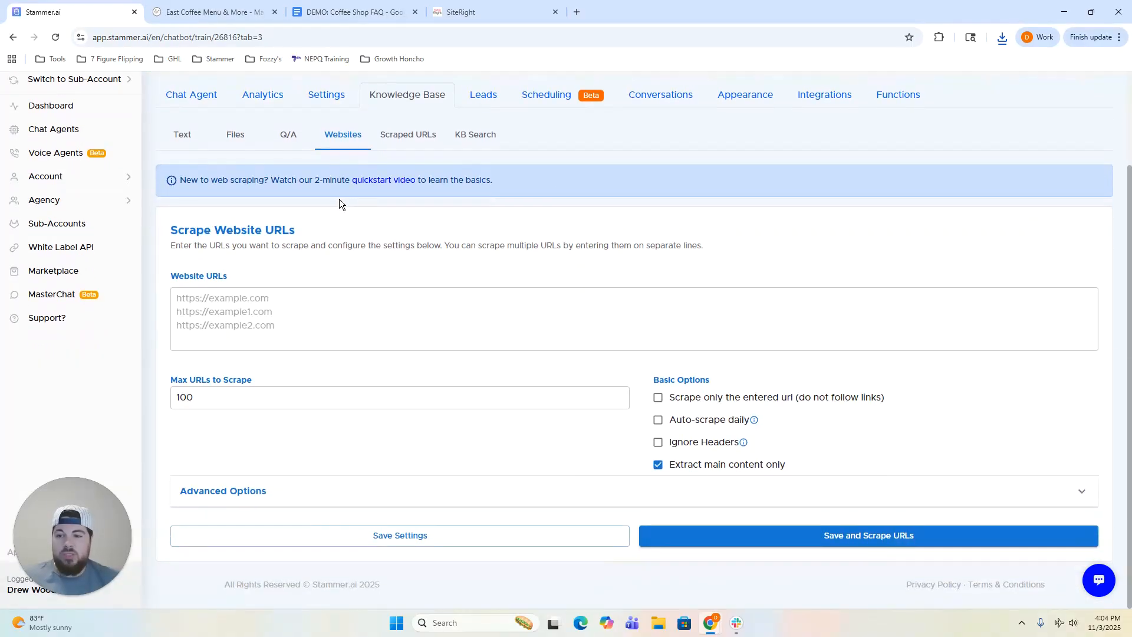
click(207, 11)
click(213, 39)
right_click(212, 39)
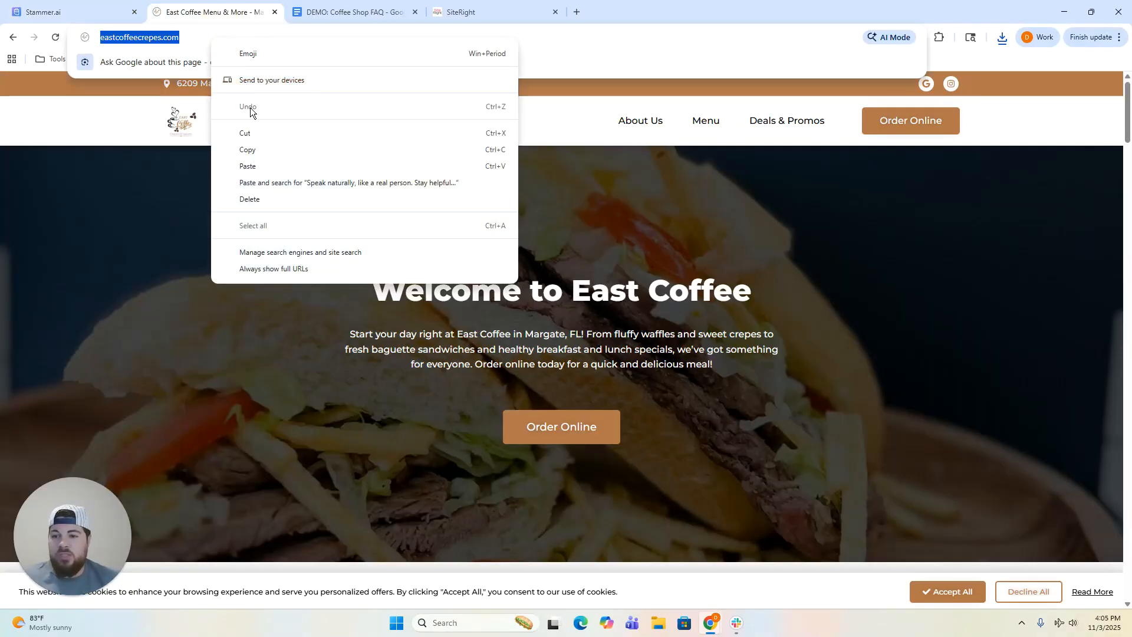
click(251, 146)
click(111, 19)
click(323, 308)
right_click(325, 308)
click(363, 442)
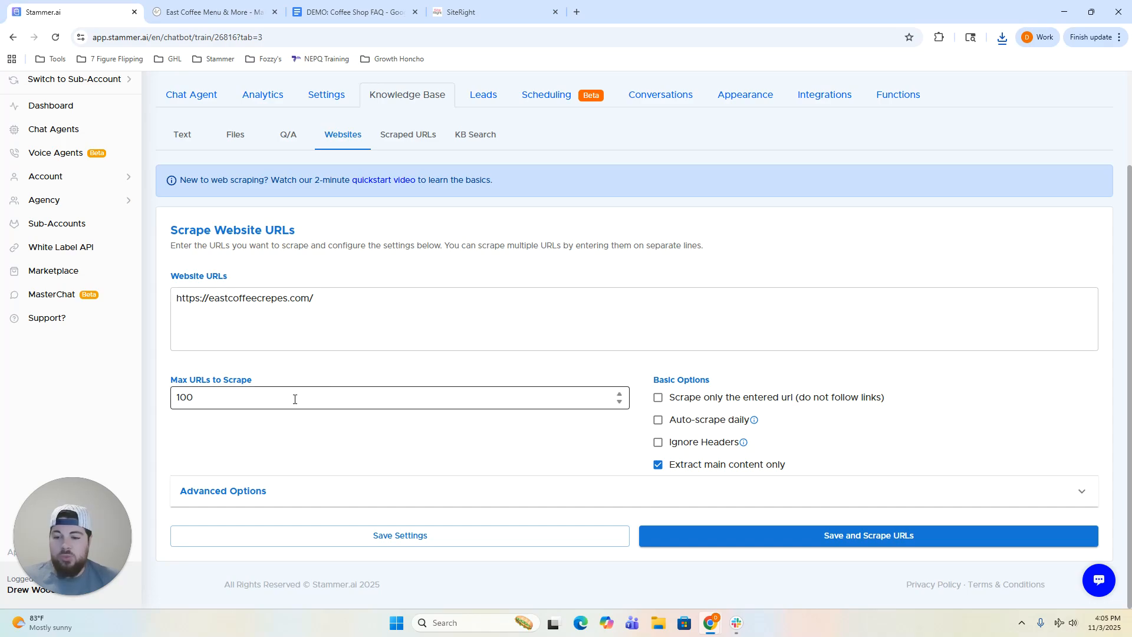
Lower Max URLs from 100 to 10 and expand the Advanced Options.
click(250, 407)
key(BackSpace)
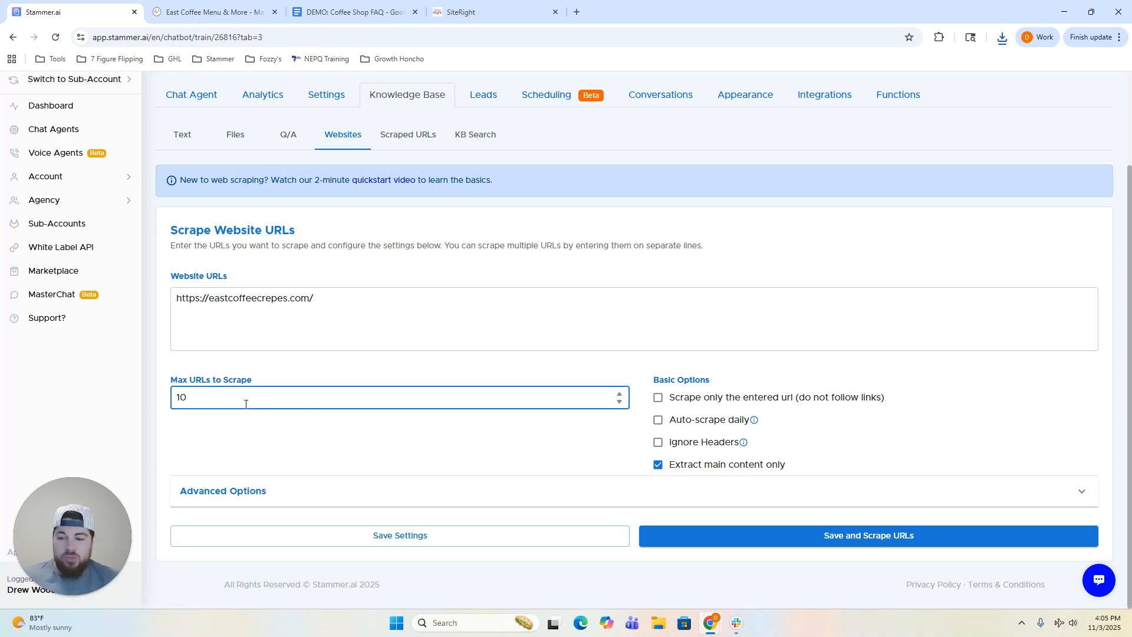
click(262, 366)
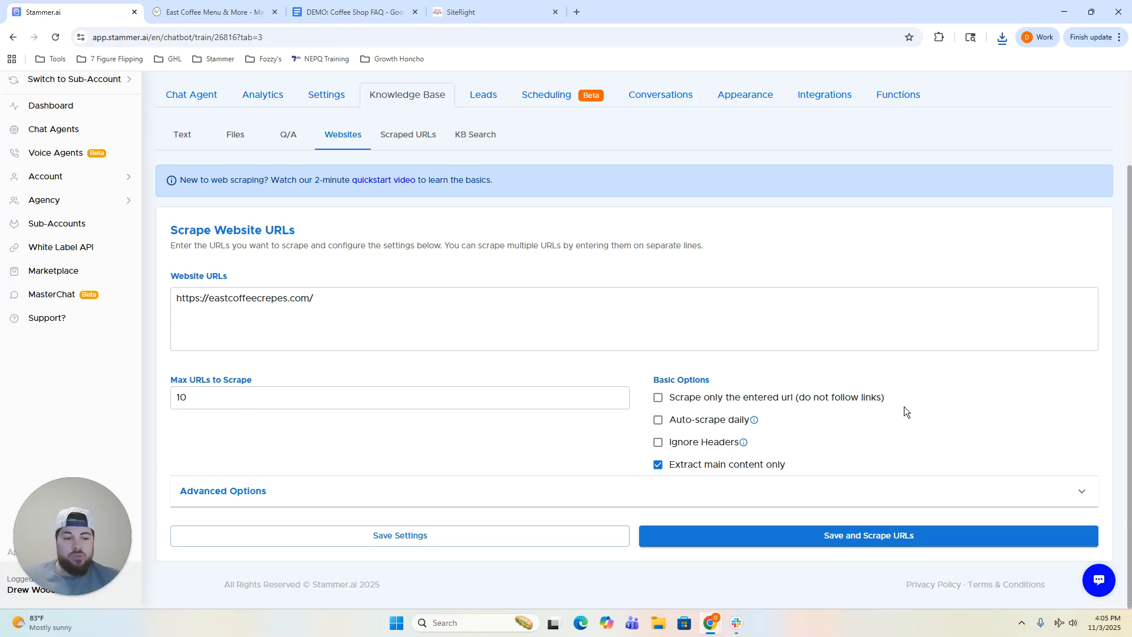
click(882, 494)
scroll(900, 411, down, 2)
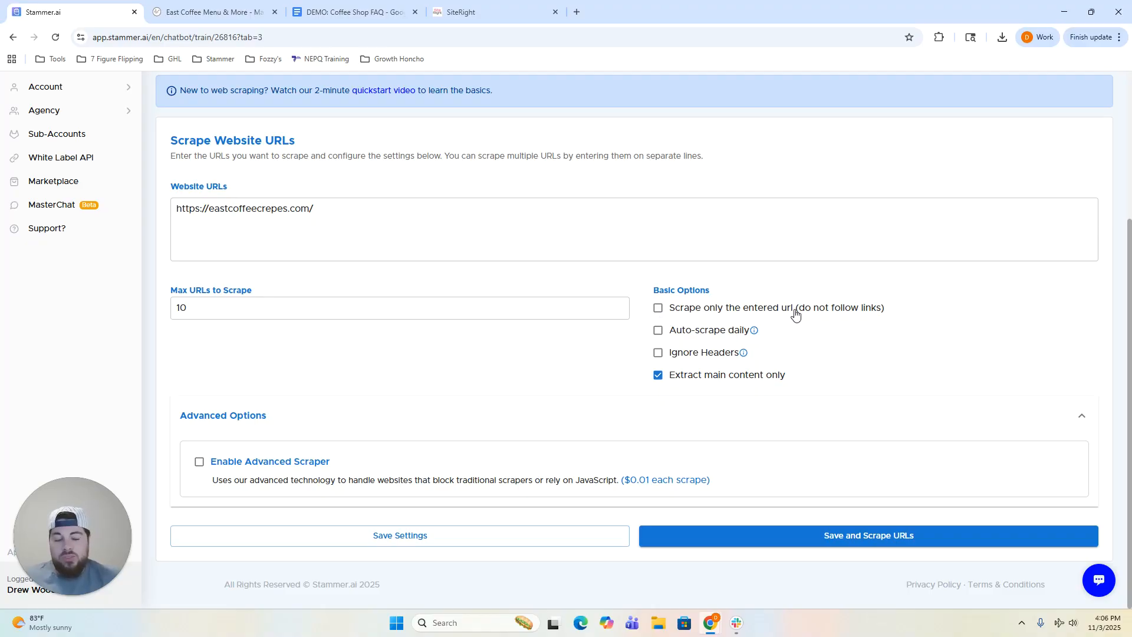
drag(352, 208, 170, 214)
click(169, 219)
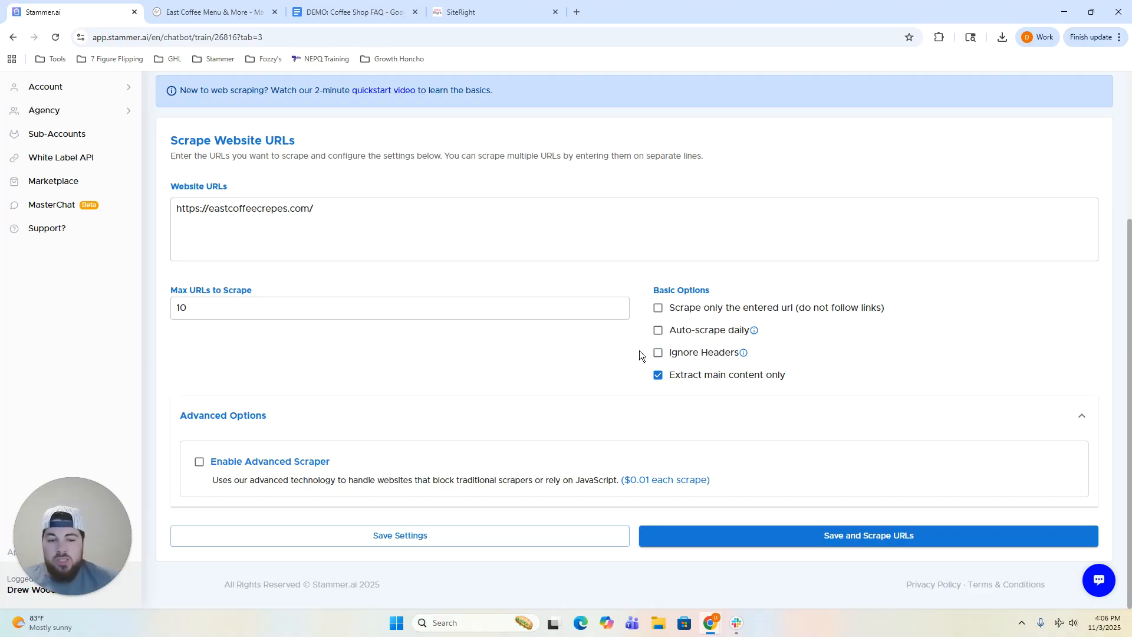
click(215, 12)
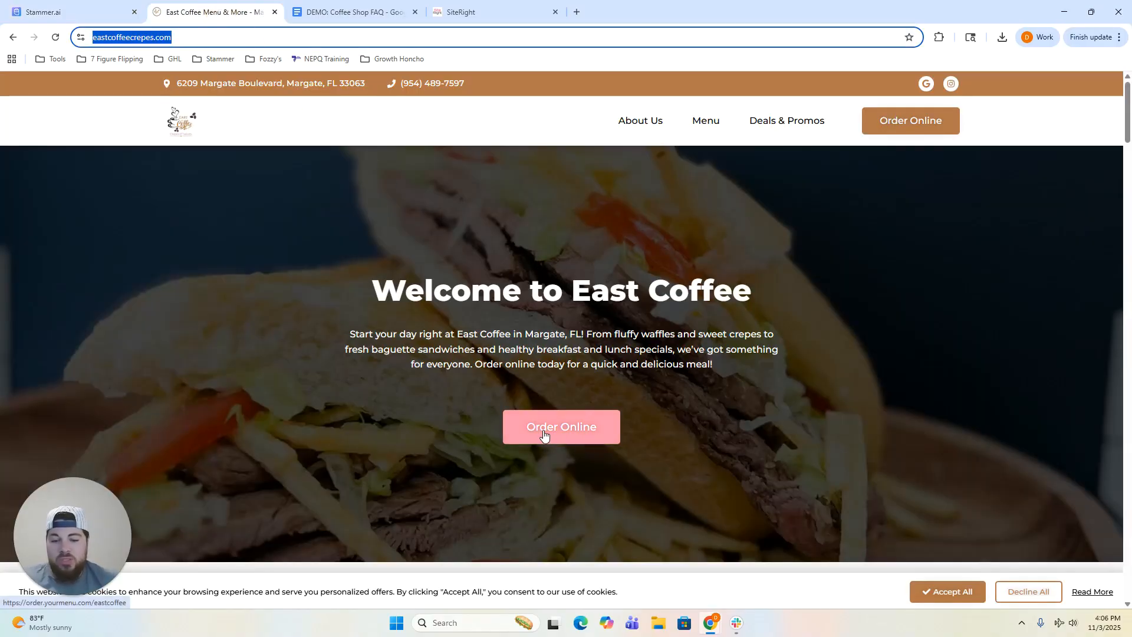
click(261, 368)
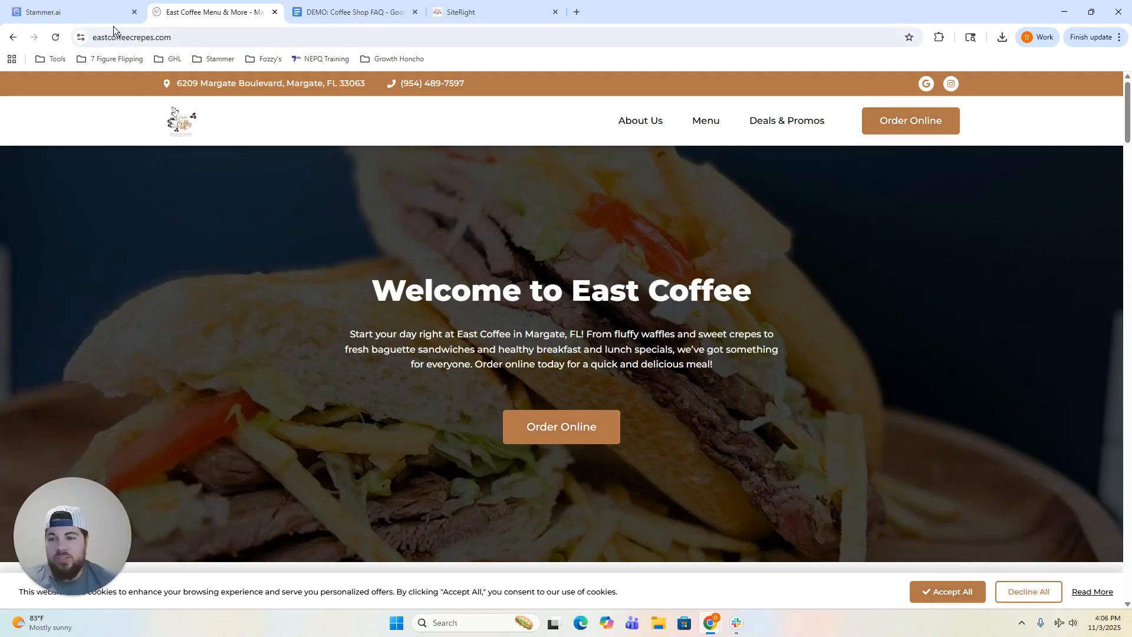
click(108, 17)
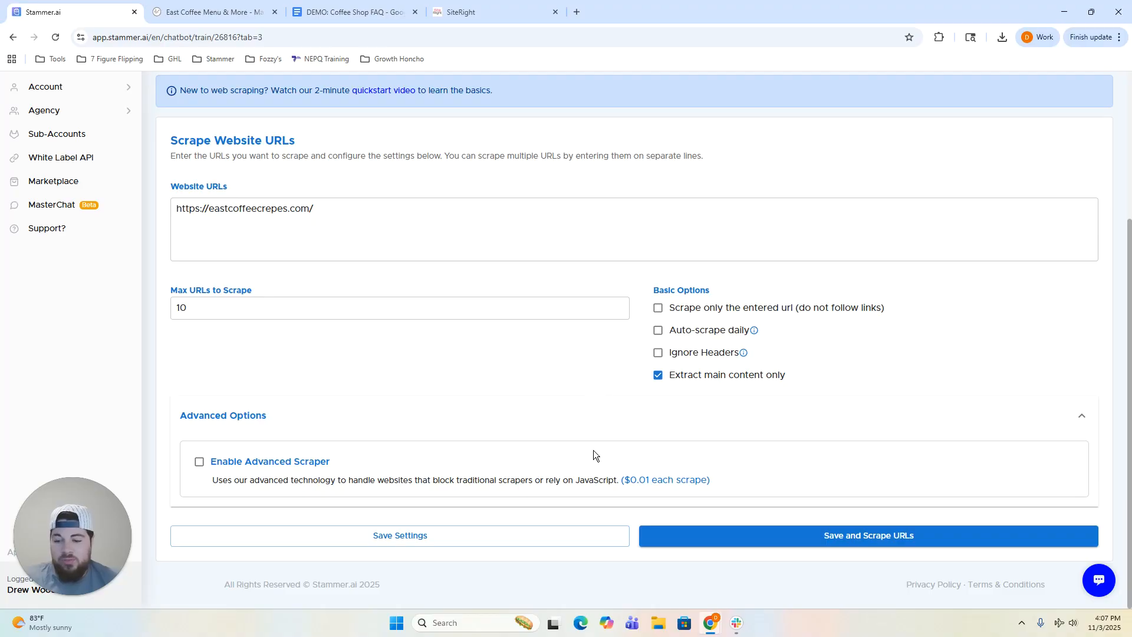
Save the settings to scrape the East Coffee website and view the Scraped URLs list.
click(847, 538)
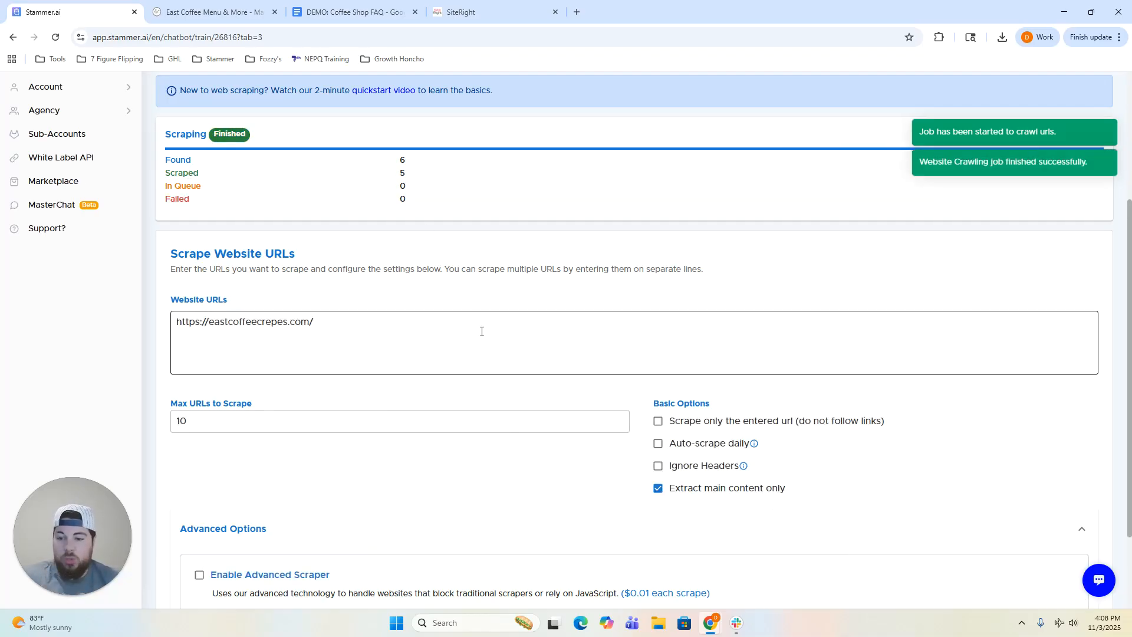
scroll(481, 331, down, 2)
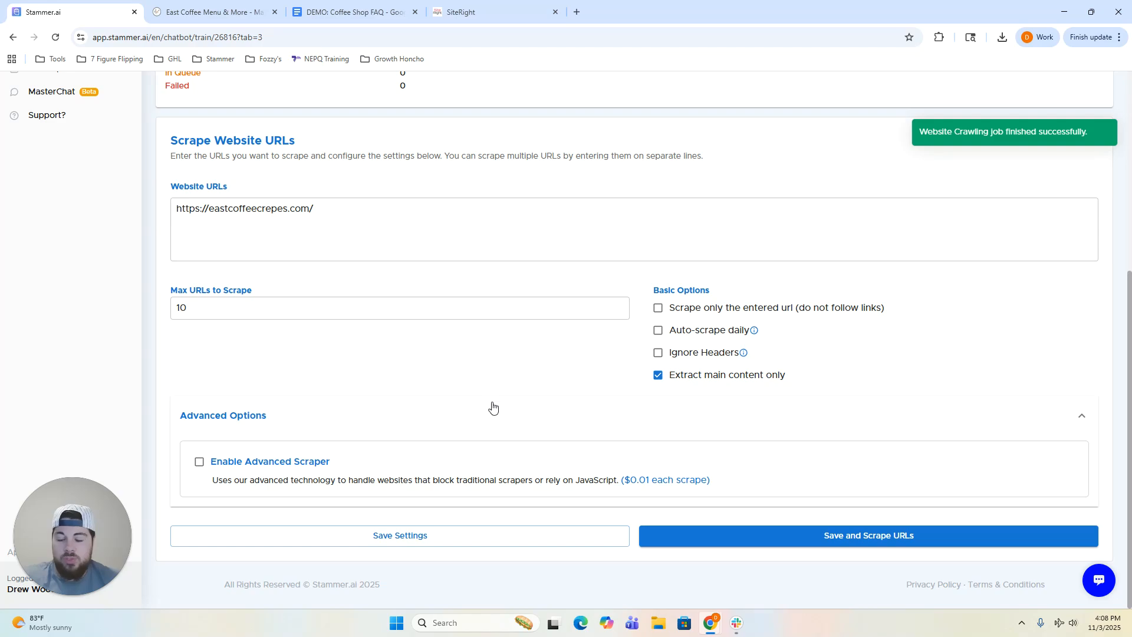
scroll(492, 407, up, 3)
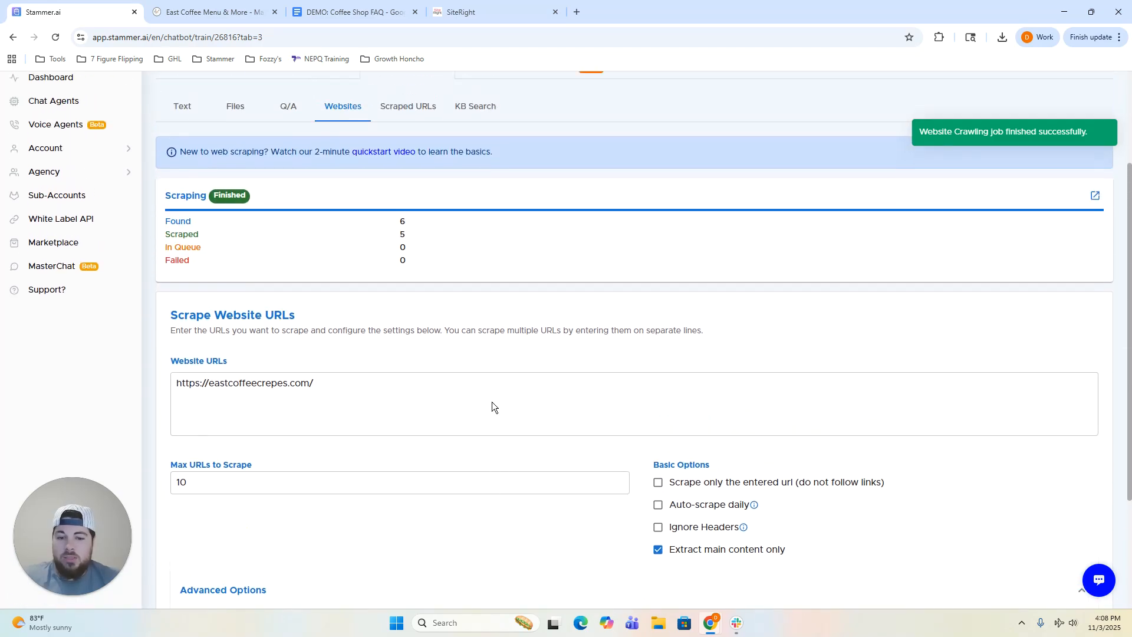
scroll(491, 402, up, 1)
click(405, 169)
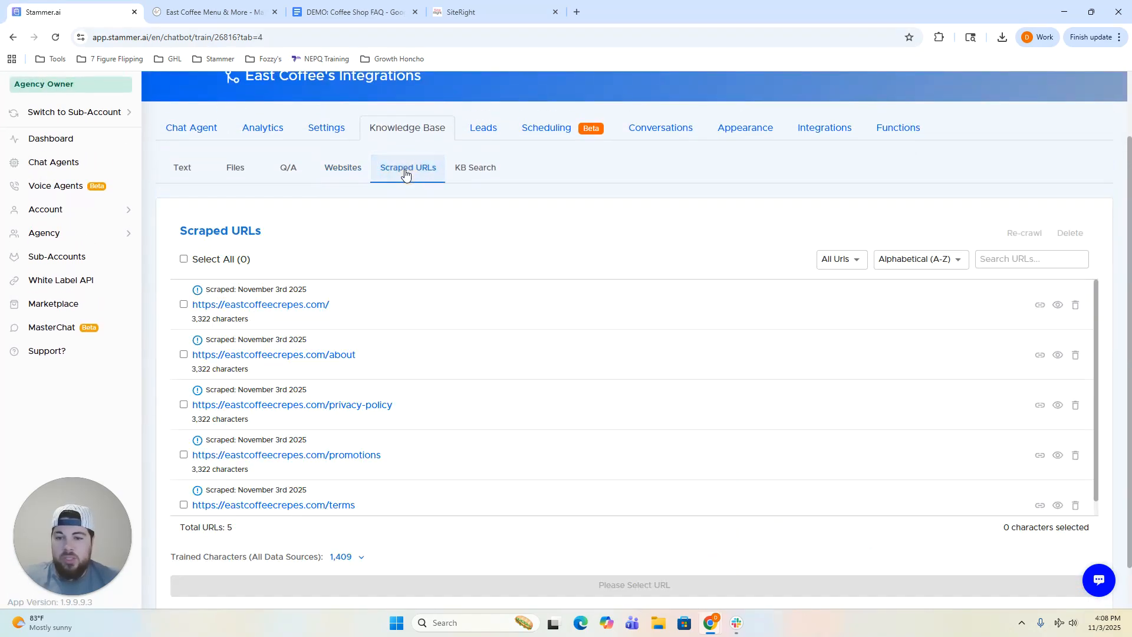
scroll(503, 271, down, 1)
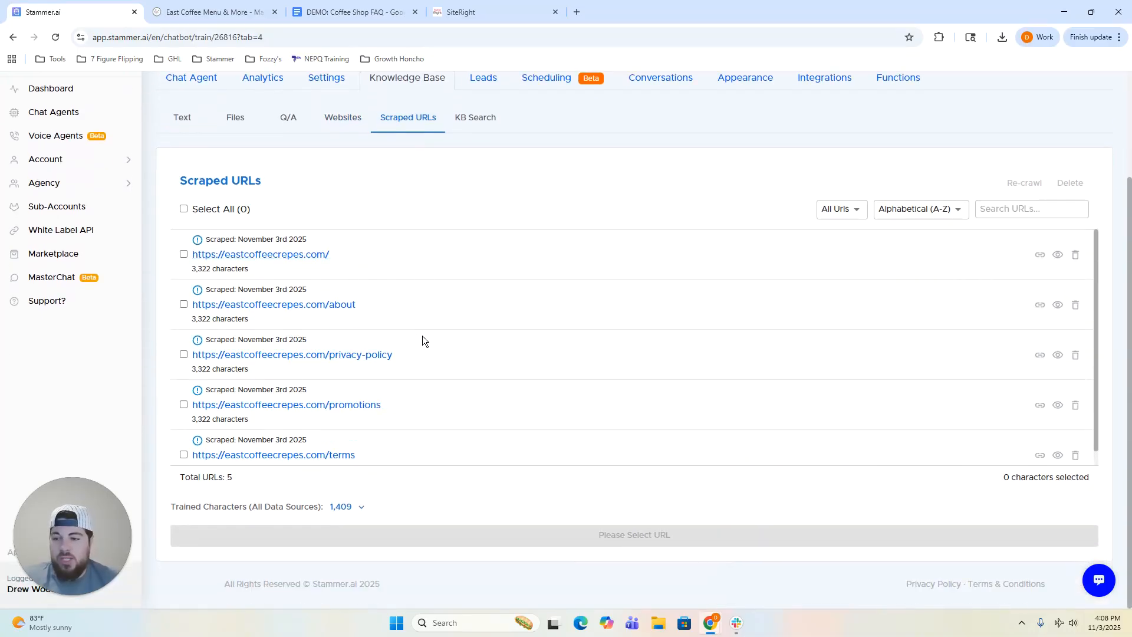
scroll(422, 335, down, 1)
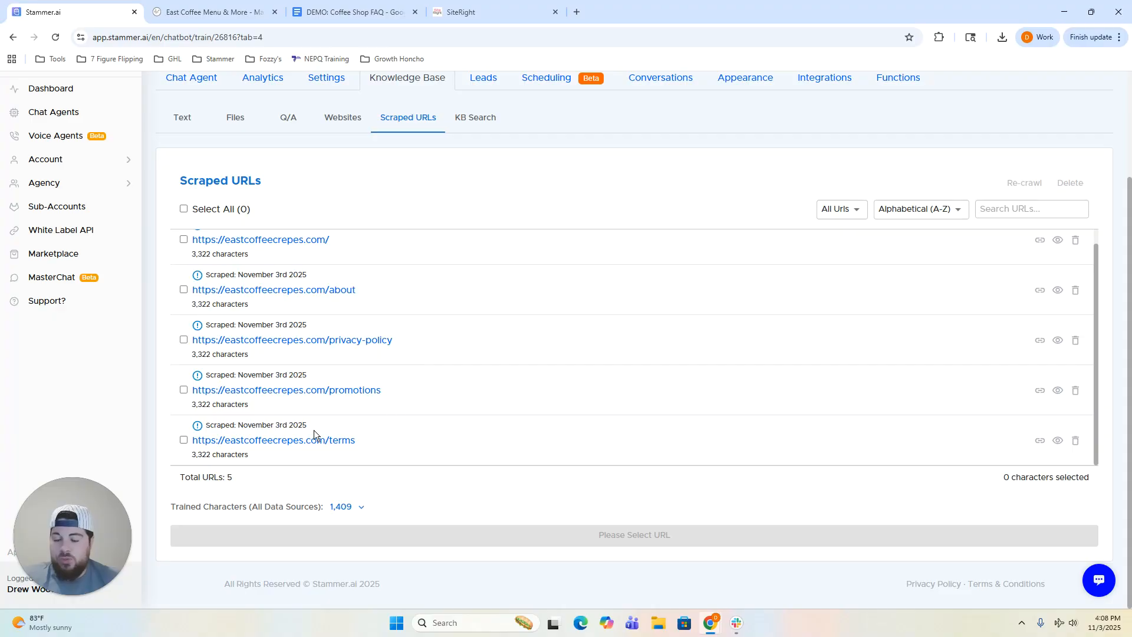
scroll(325, 346, up, 1)
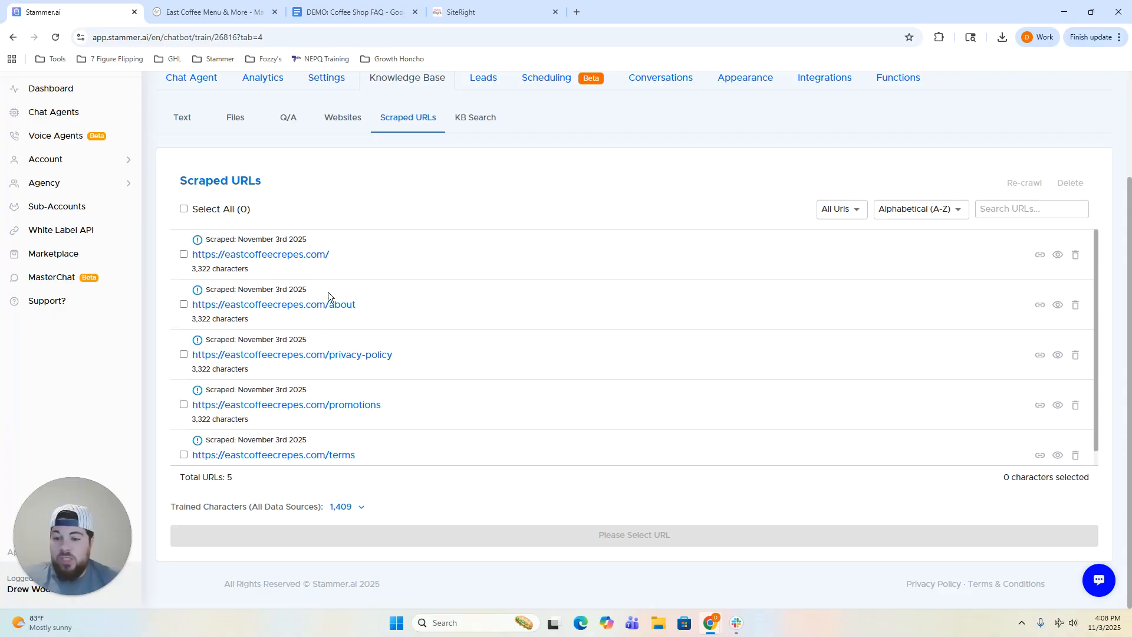
Tick the /, /about and /promotions pages and re-train the chat agent on them.
click(183, 254)
click(183, 305)
scroll(185, 365, down, 1)
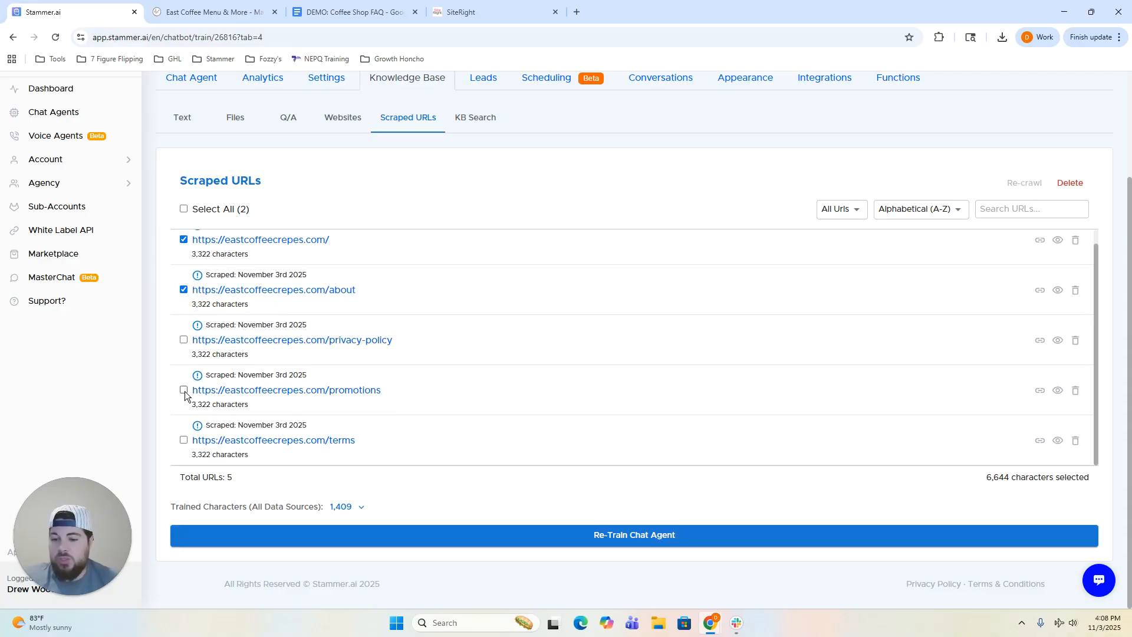
click(184, 390)
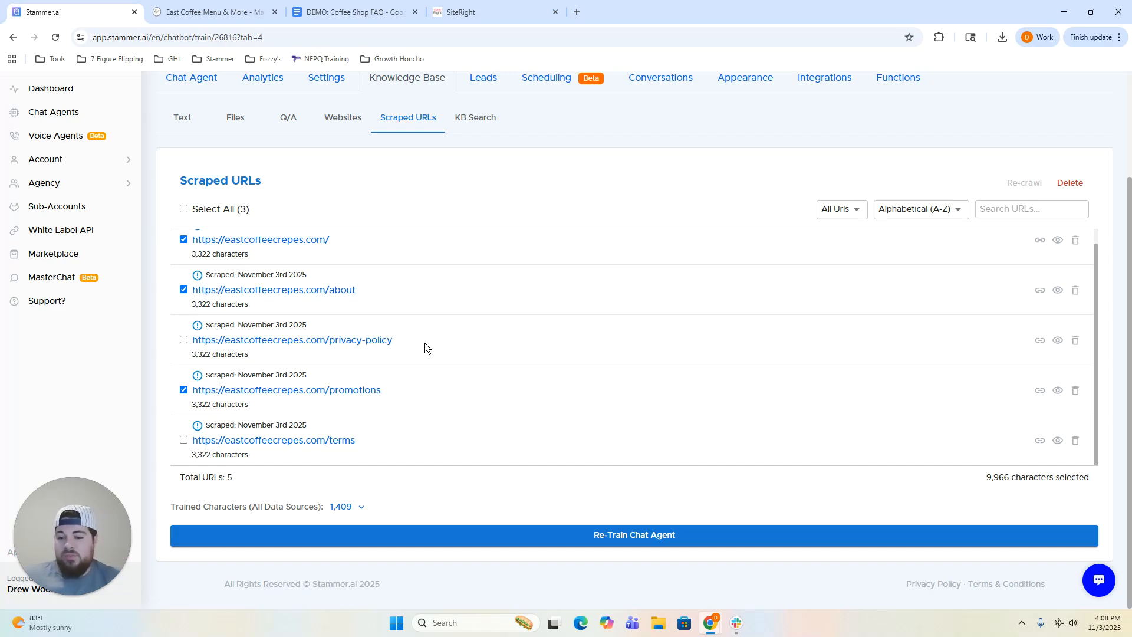
click(664, 537)
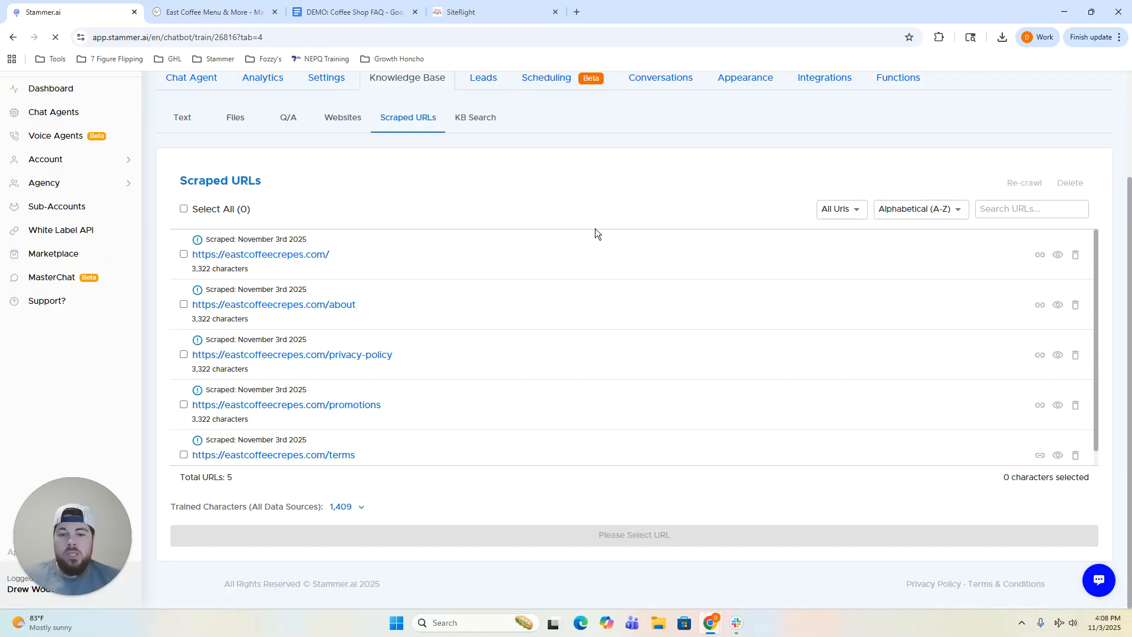
scroll(531, 409, up, 2)
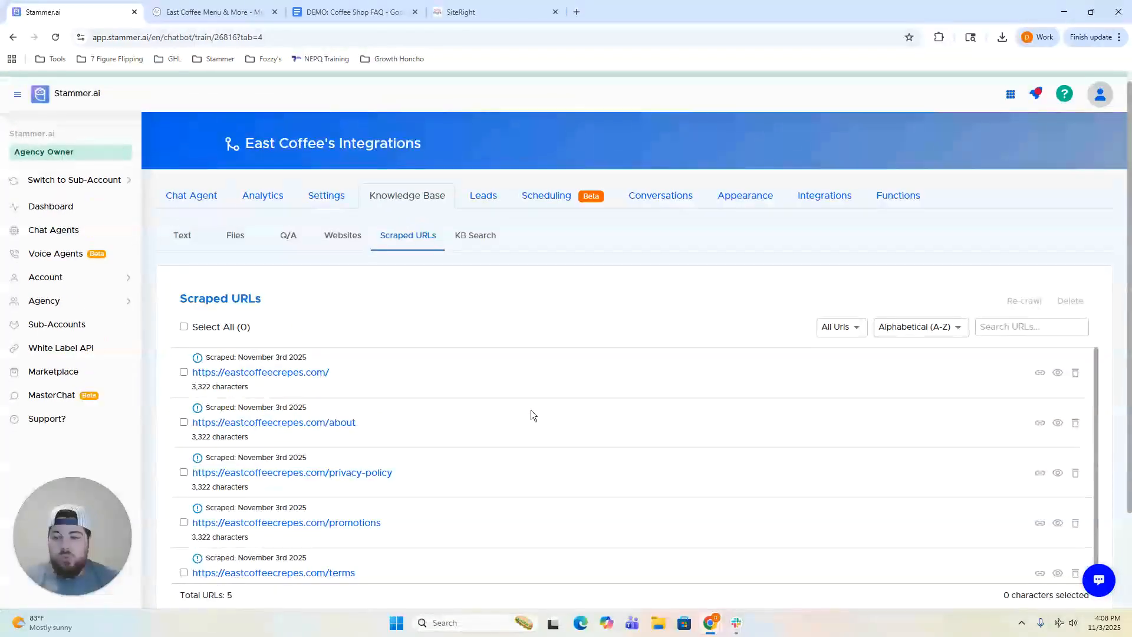
scroll(531, 410, down, 1)
scroll(519, 324, down, 2)
scroll(512, 351, up, 1)
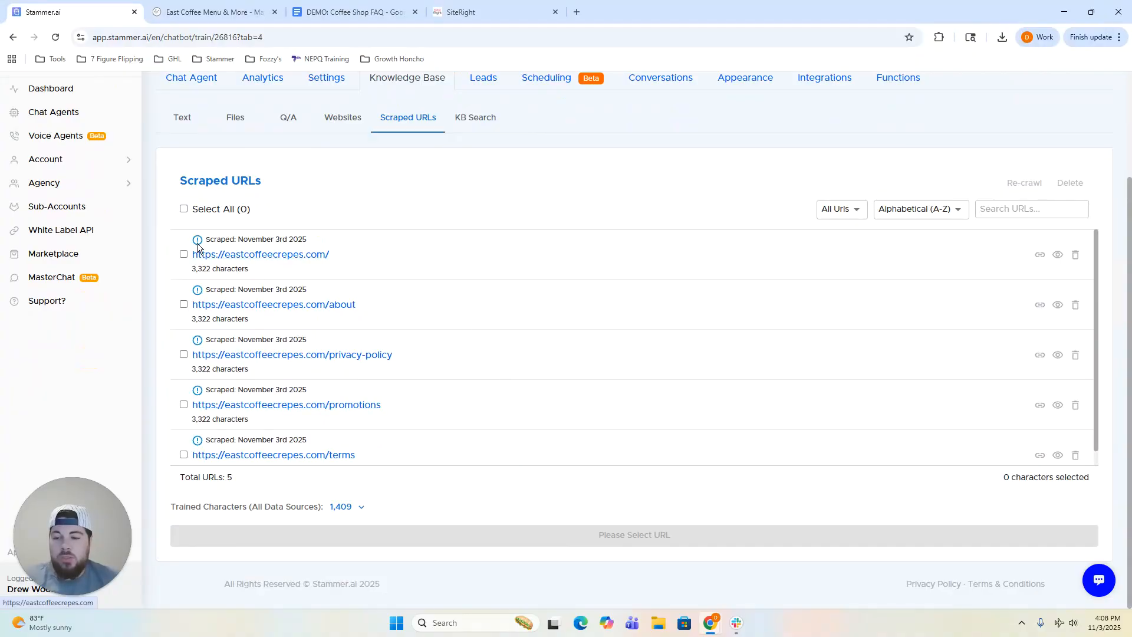
mouse_move(197, 245)
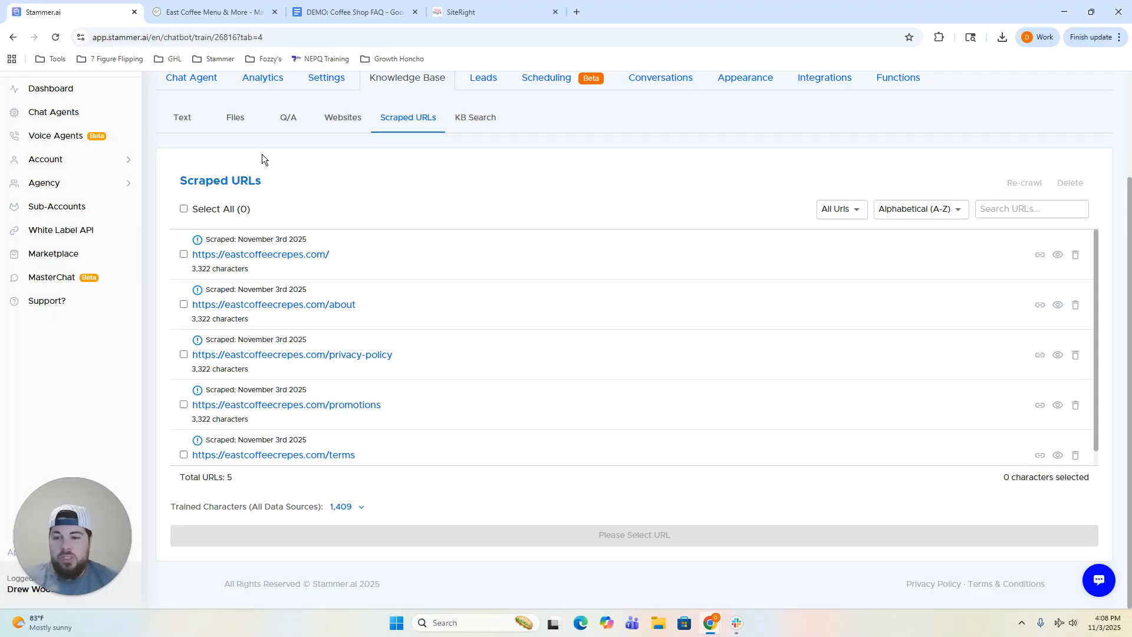
Show the knowledge base's Files list with DEMO__Coffee_Shop_FAQ.pdf marked Trained.
click(241, 121)
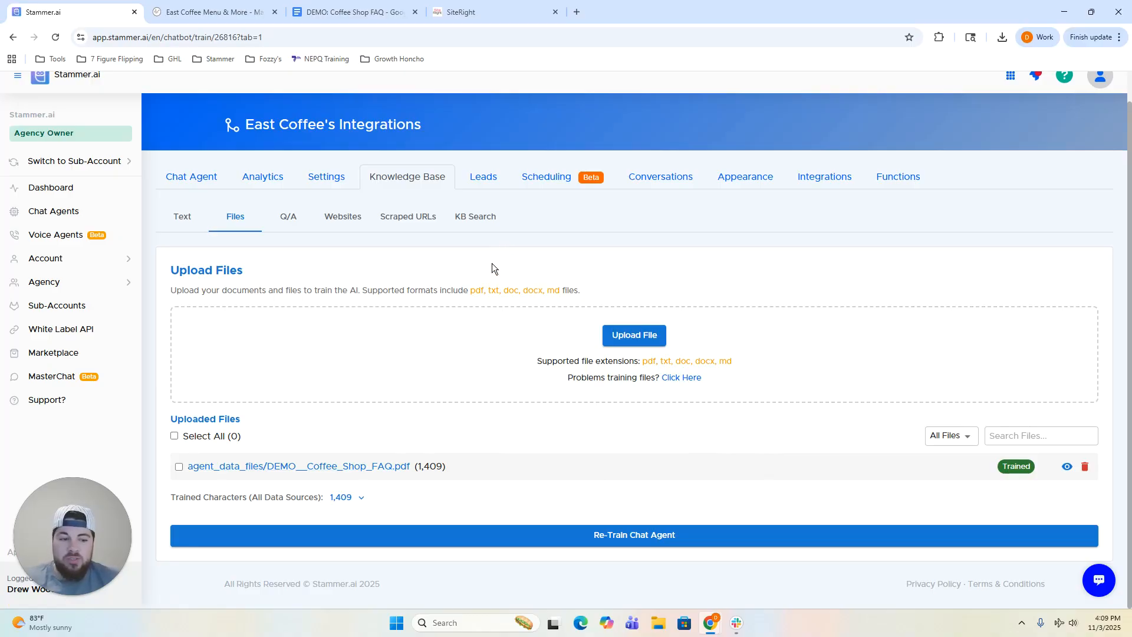
Bring up East Coffee's Leads page and review its lead-notification prompt instructions.
click(489, 183)
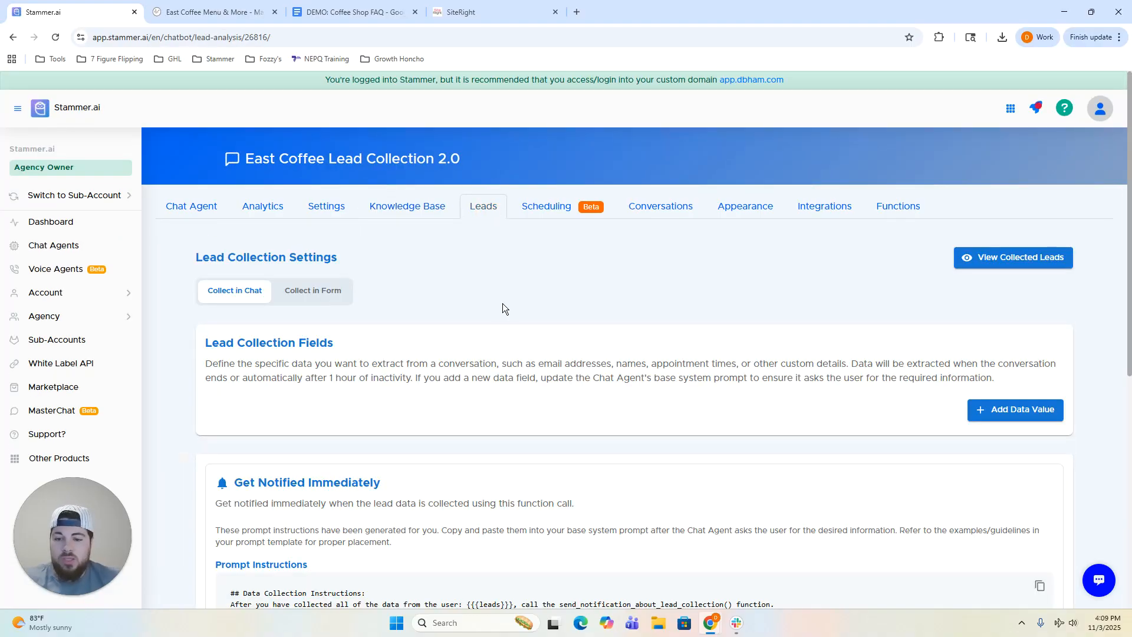
scroll(547, 303, down, 3)
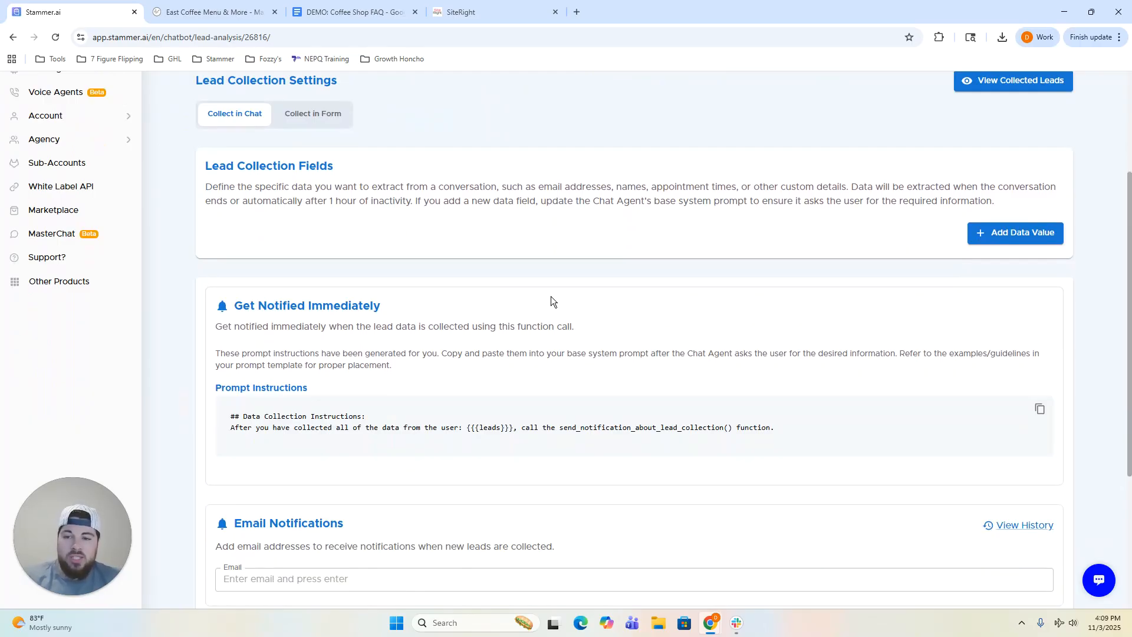
scroll(551, 296, up, 1)
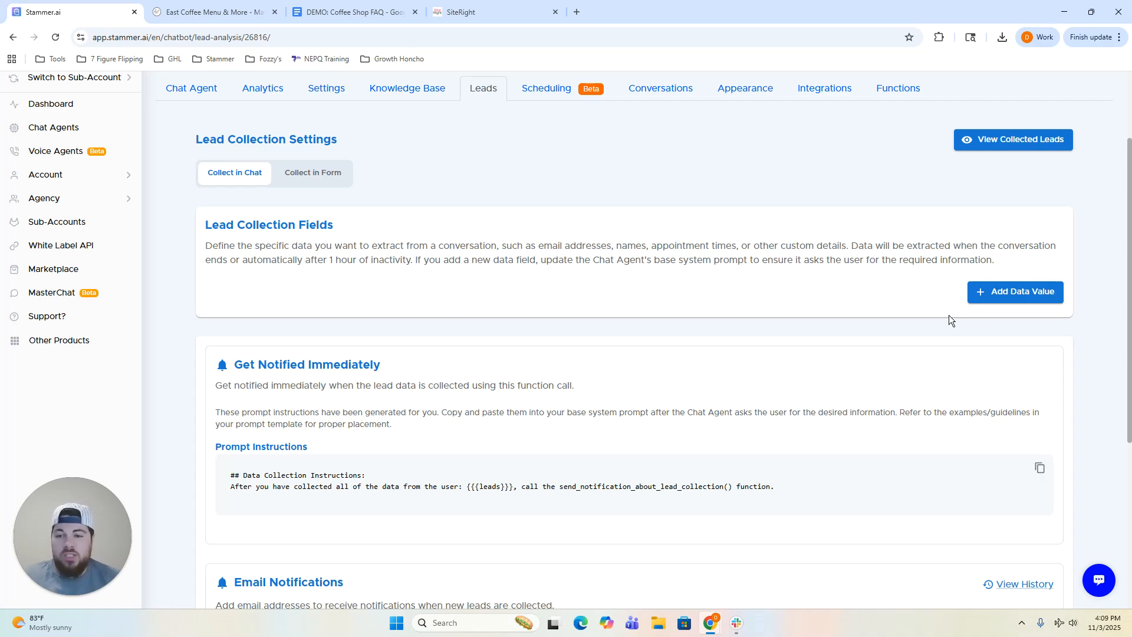
Add a Name lead data field of type String and save it.
click(1018, 301)
click(481, 321)
click(353, 354)
click(817, 325)
click(773, 351)
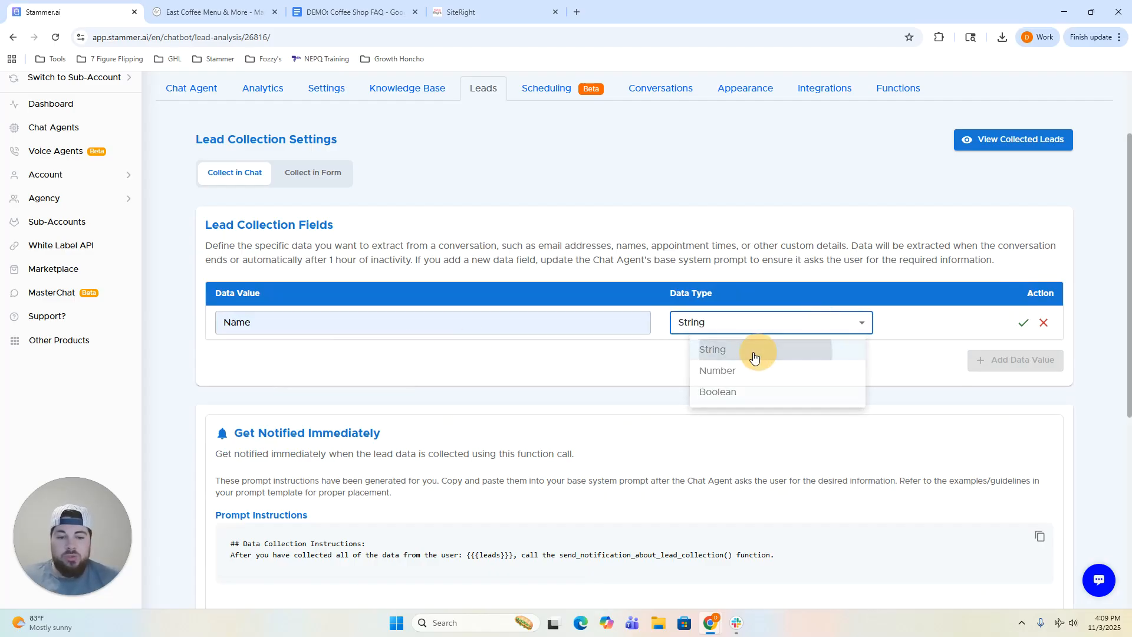
click(659, 346)
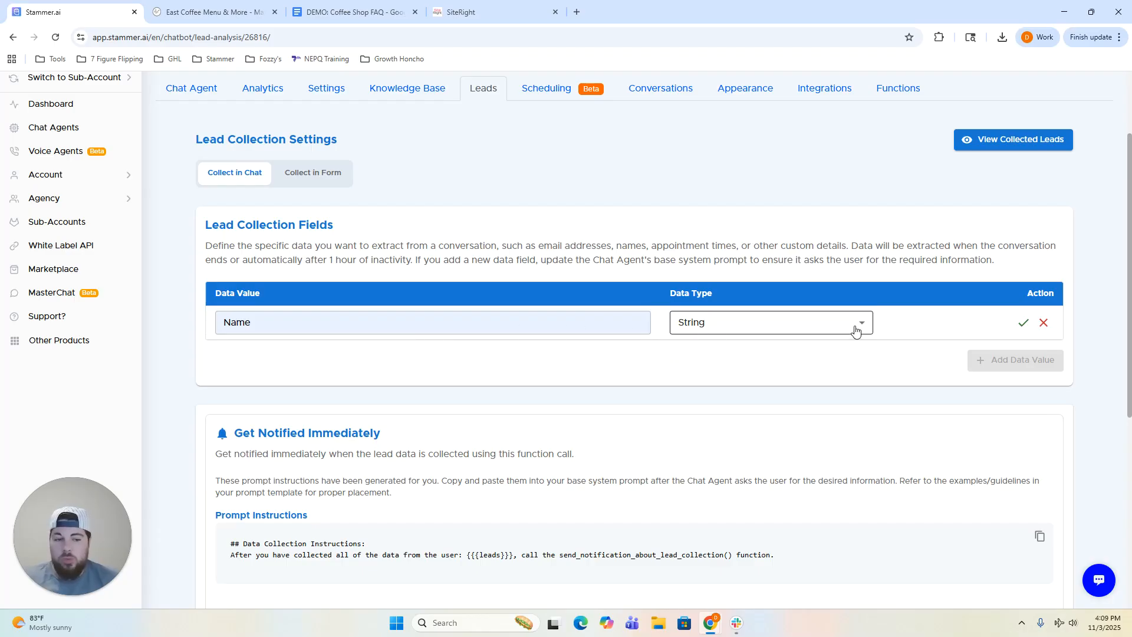
click(1023, 323)
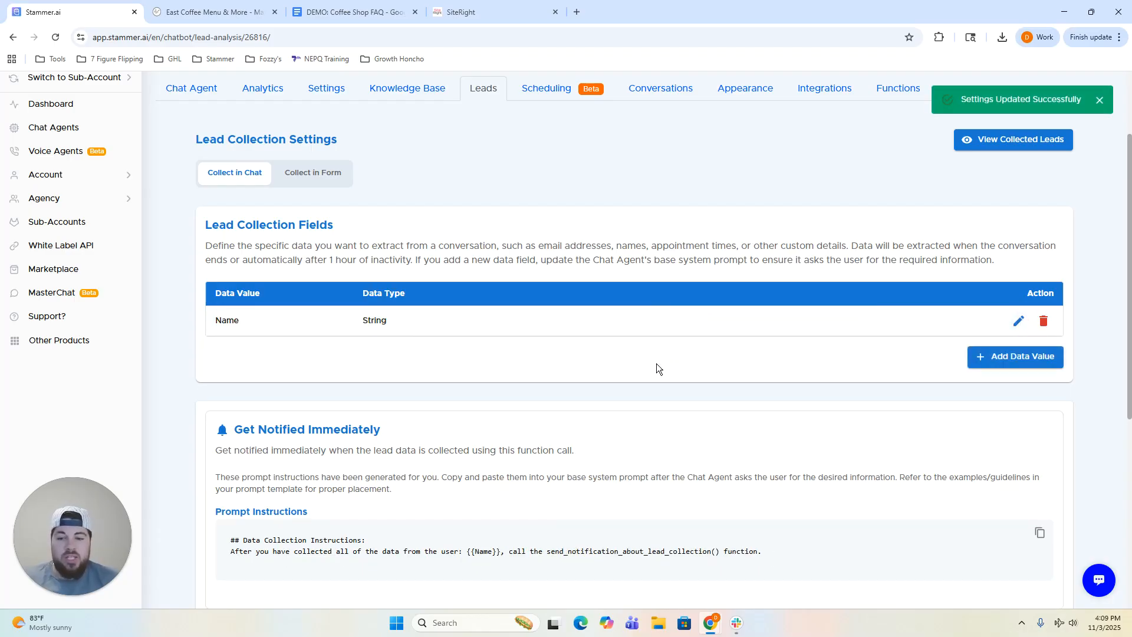
Add a Phone Number lead data field of type String and save it.
click(969, 360)
click(277, 358)
click(307, 404)
click(420, 357)
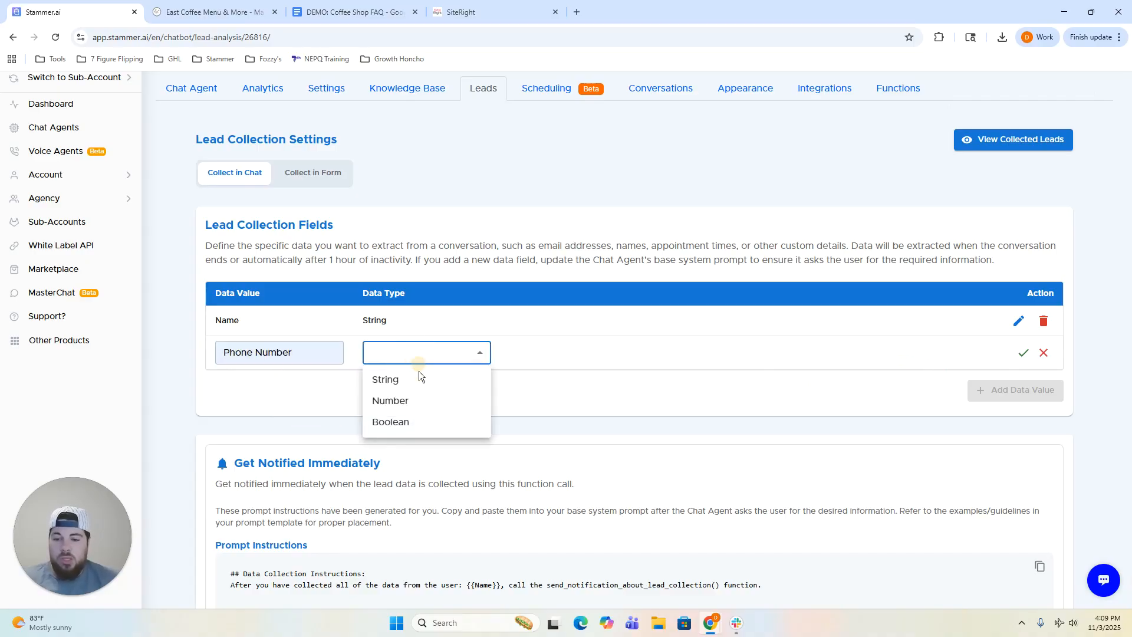
click(447, 377)
click(258, 352)
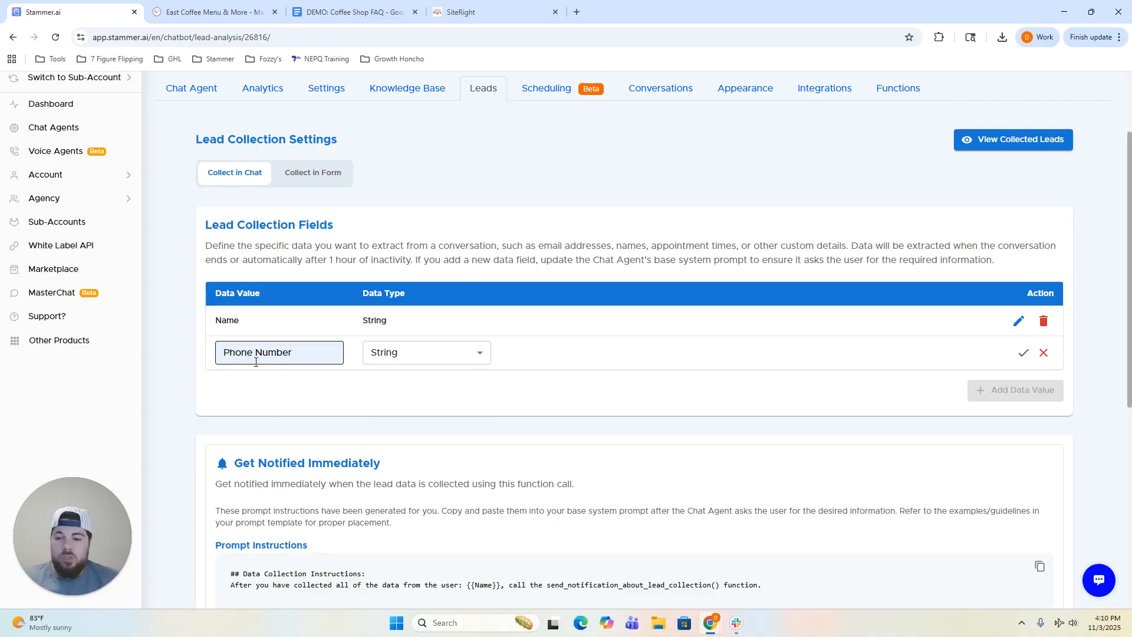
click(1023, 354)
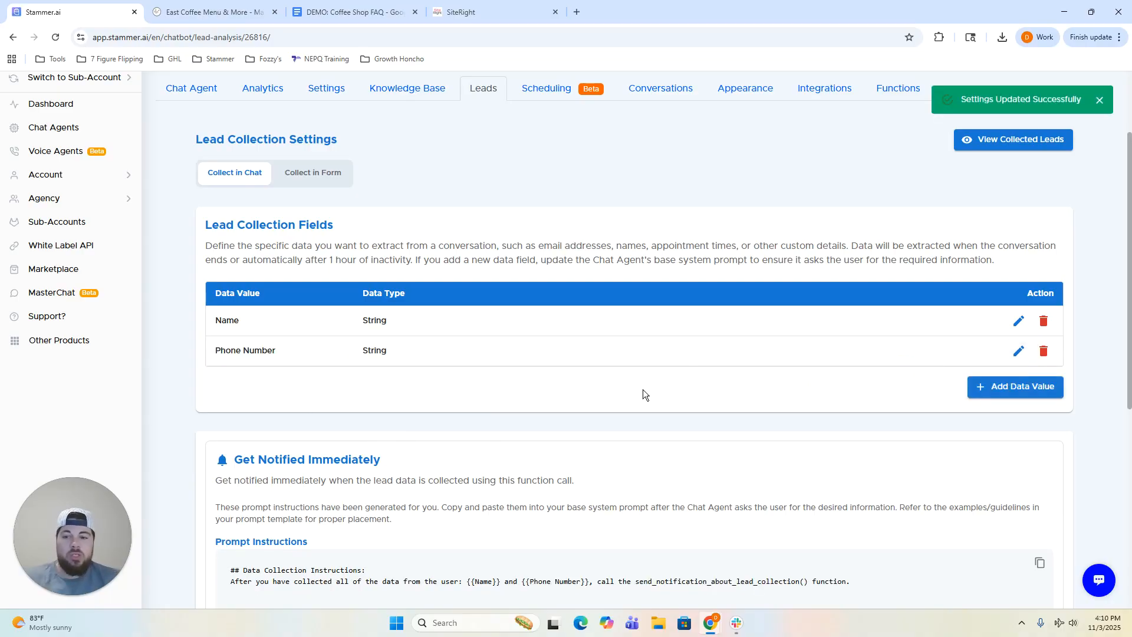
scroll(642, 390, up, 1)
scroll(642, 390, down, 1)
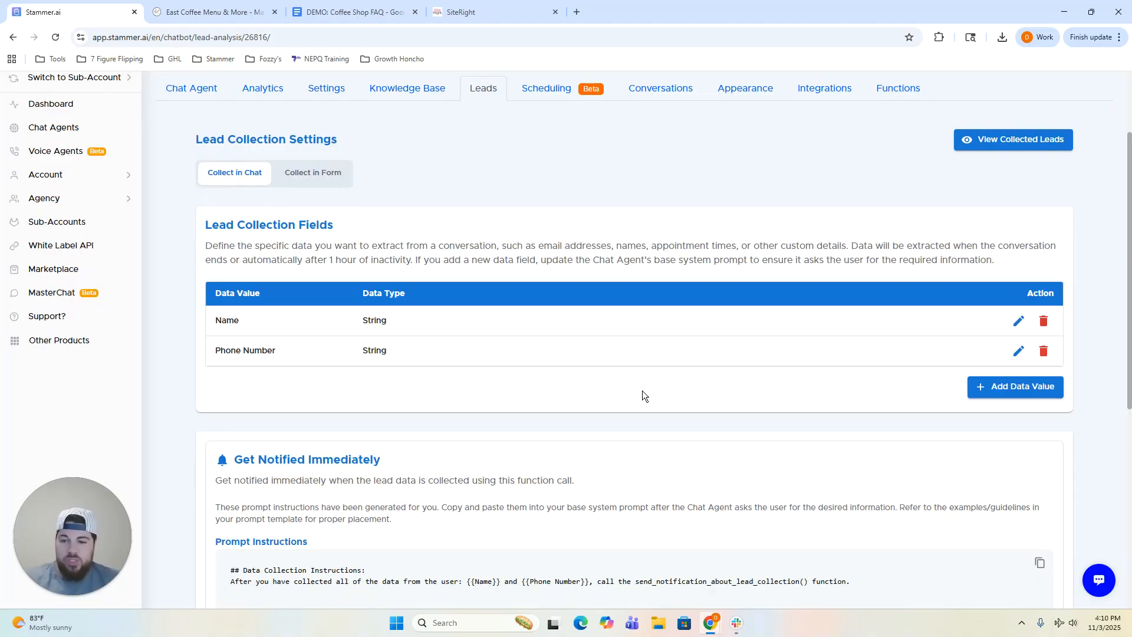
Copy the prompt instructions calling send_notification_about_lead_collection() after Name and Phone Number are collected.
scroll(640, 367, down, 5)
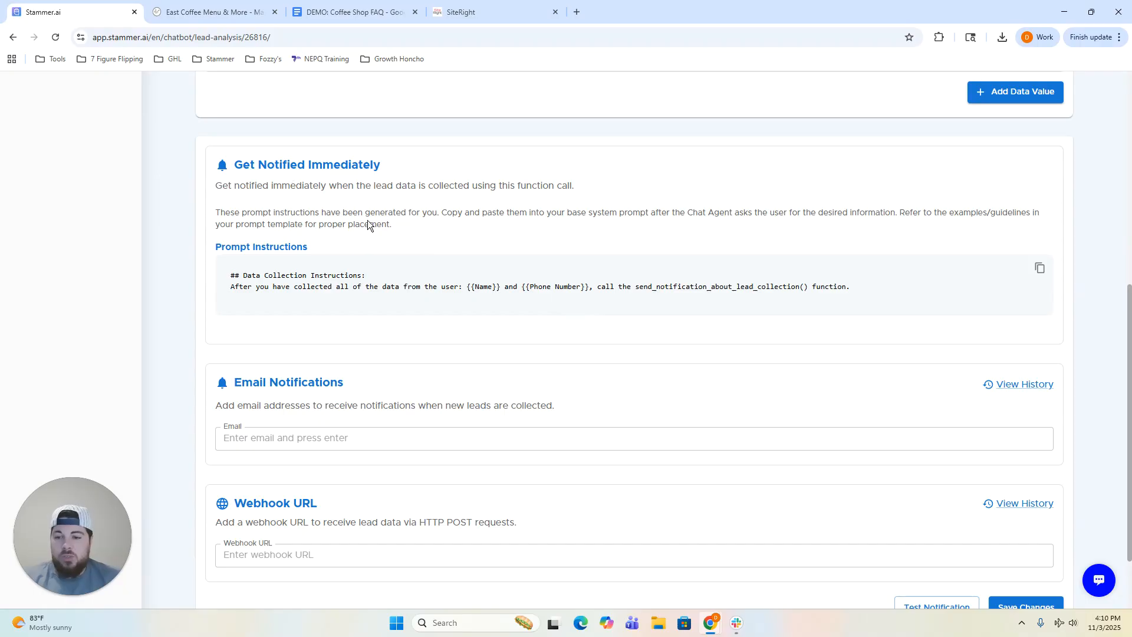
scroll(428, 224, down, 1)
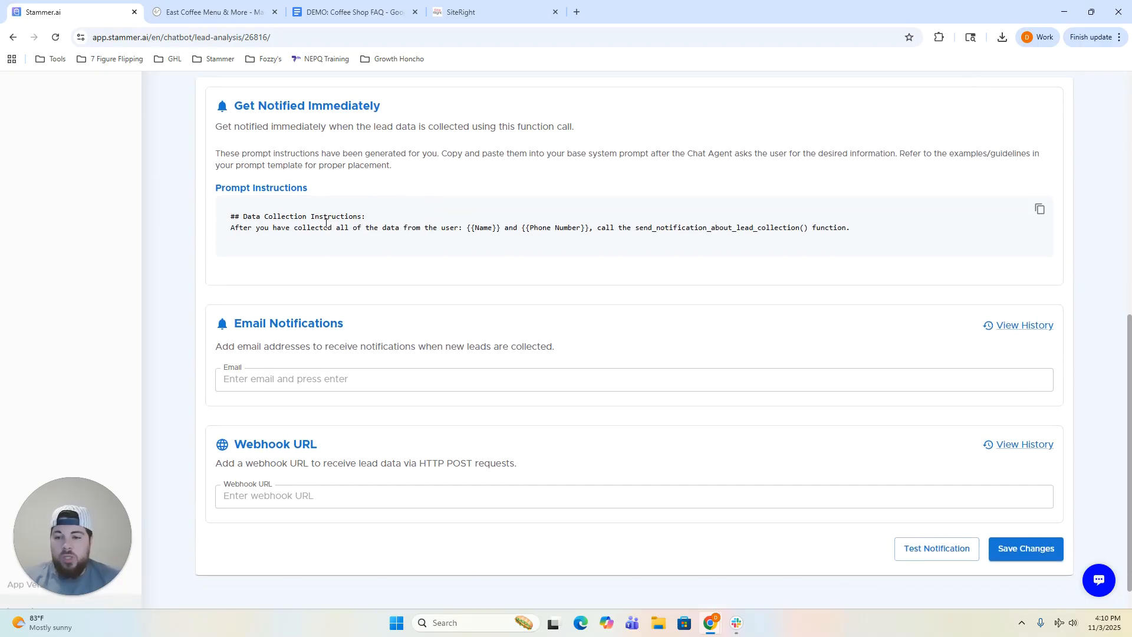
click(1039, 213)
drag(883, 236, 226, 213)
click(219, 222)
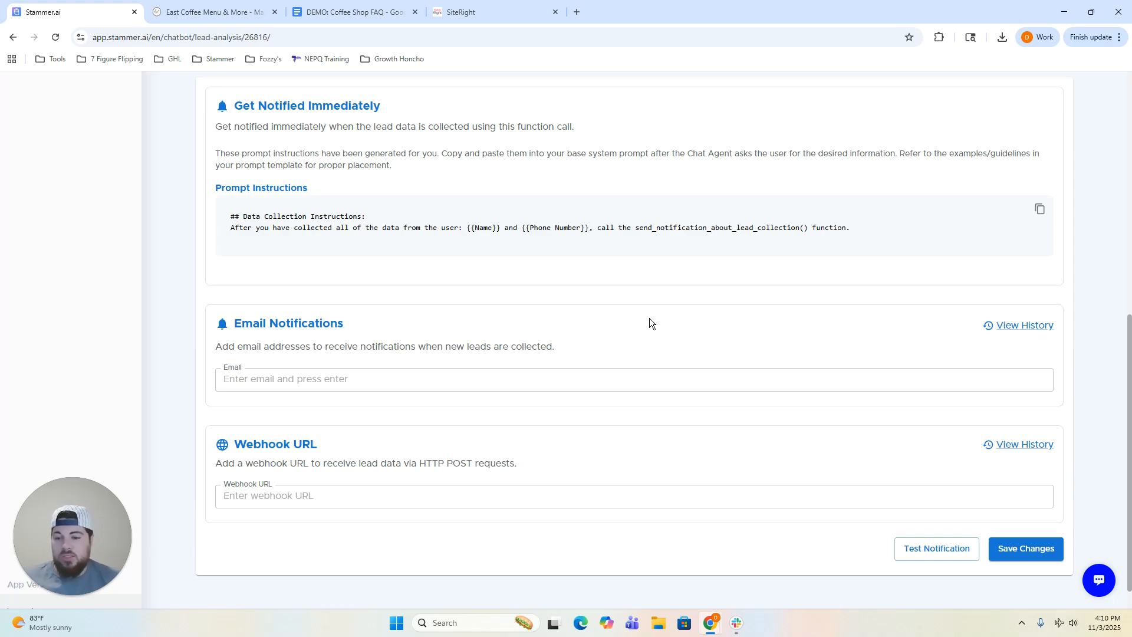
scroll(388, 458, up, 10)
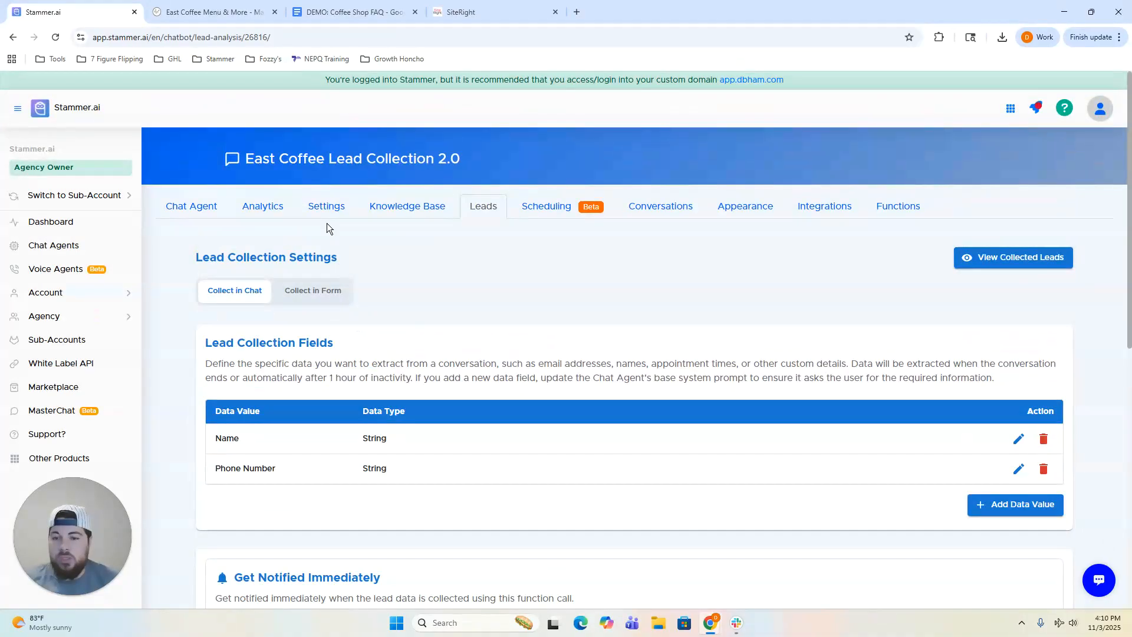
Replace the old data collection blocks in the Base System Prompt with the copied lead instructions.
click(332, 221)
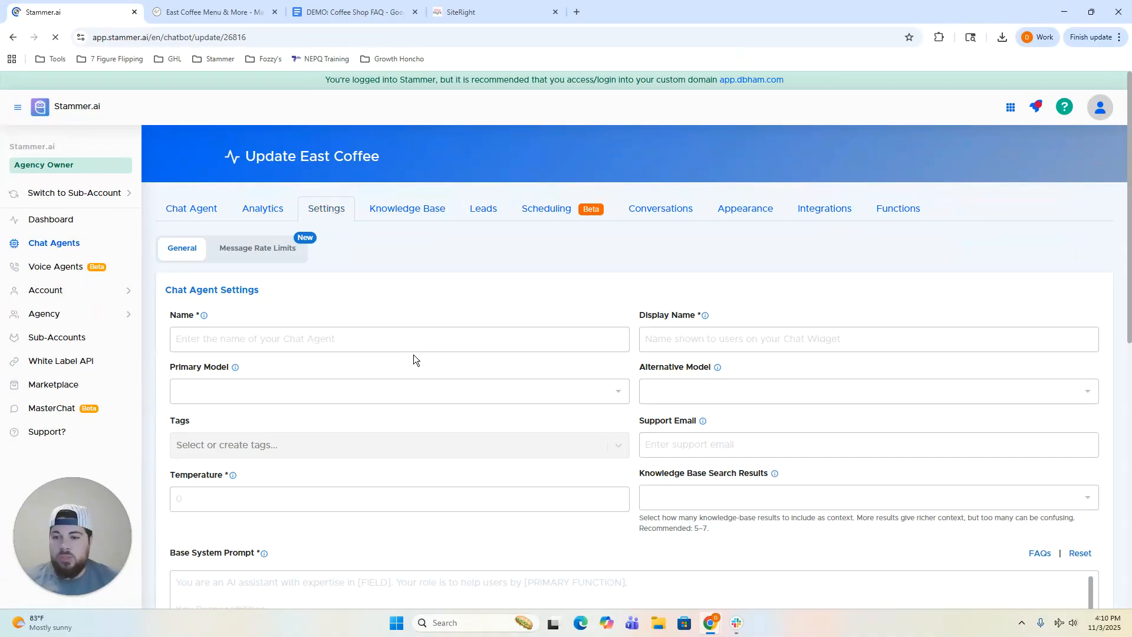
scroll(426, 314, down, 7)
scroll(432, 305, down, 1)
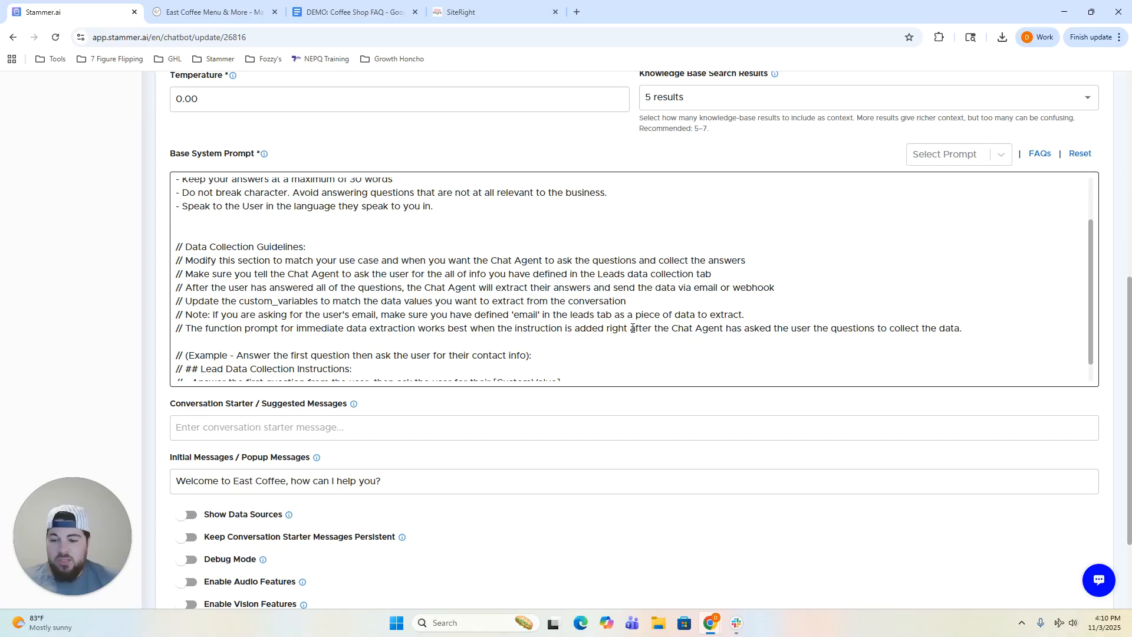
scroll(461, 324, down, 5)
scroll(461, 320, up, 1)
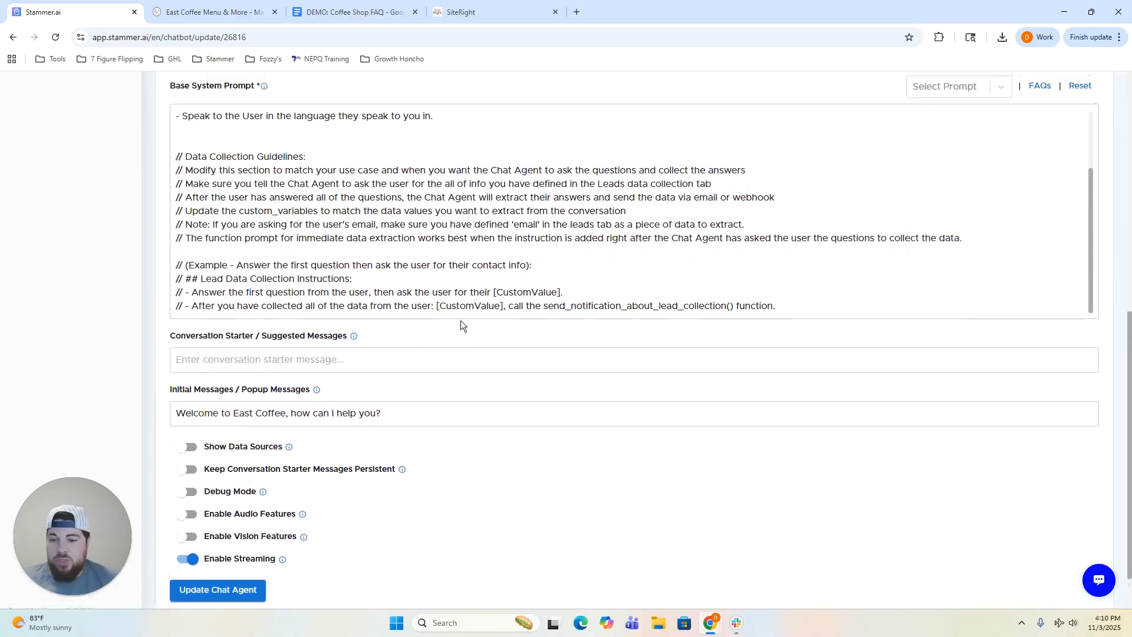
drag(526, 266, 261, 155)
key(BackSpace)
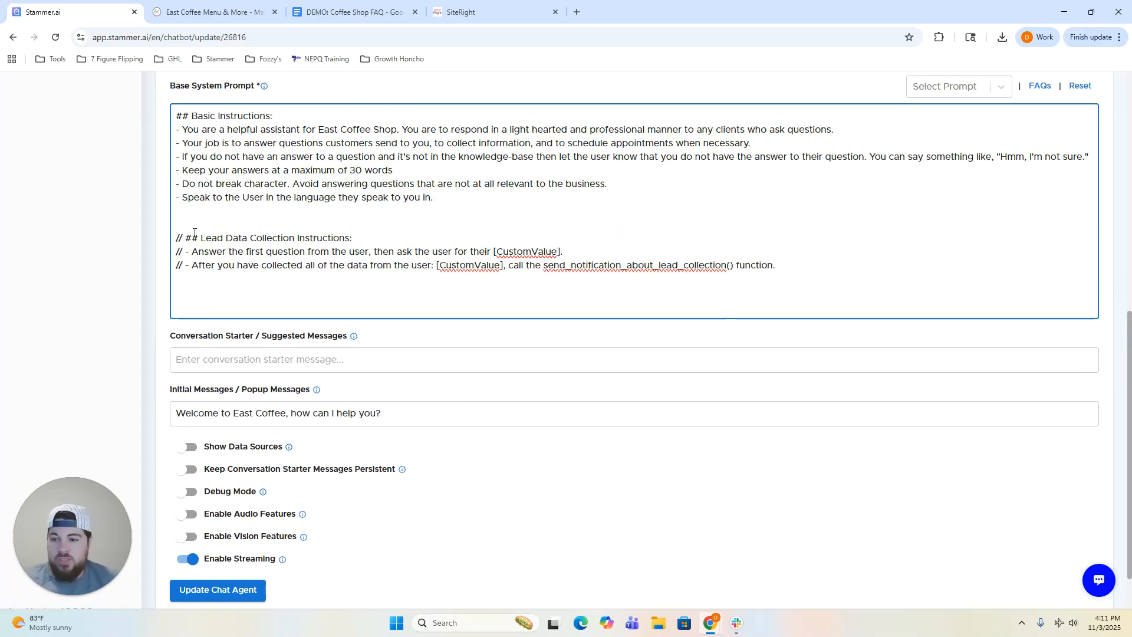
drag(176, 239, 186, 239)
key(BackSpace)
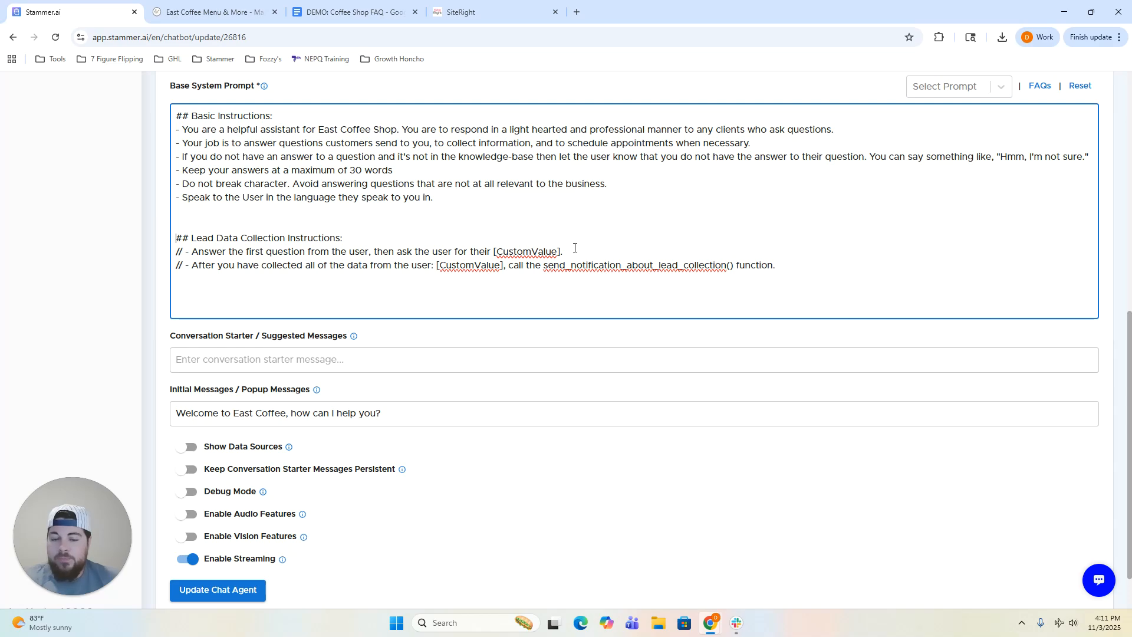
drag(789, 266, 176, 268)
key(BackSpace)
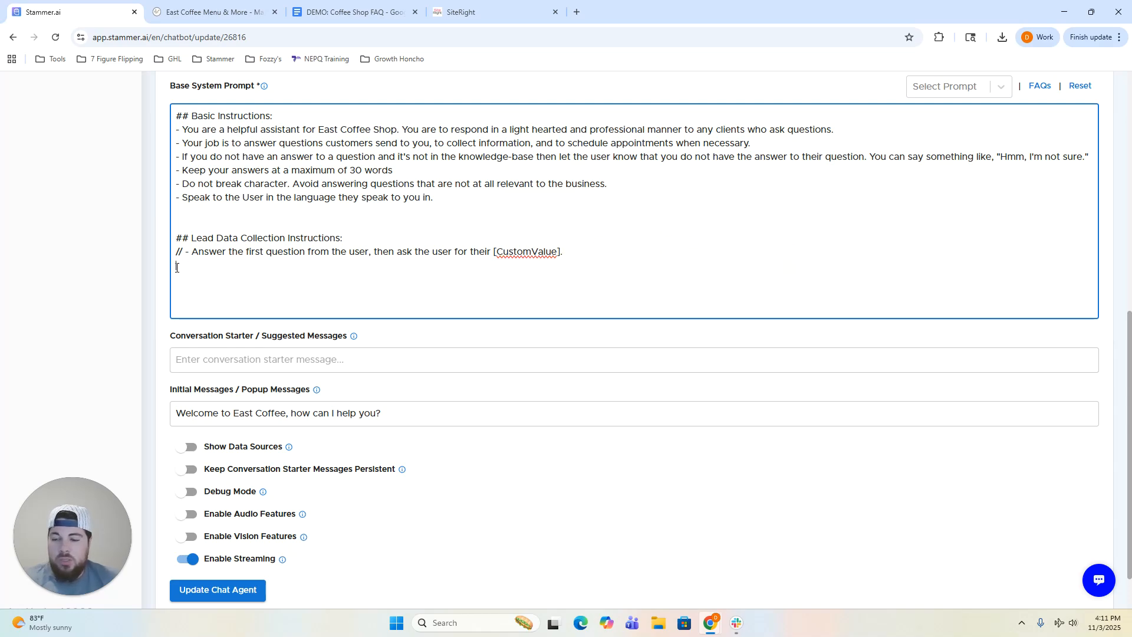
key(ctrl+v)
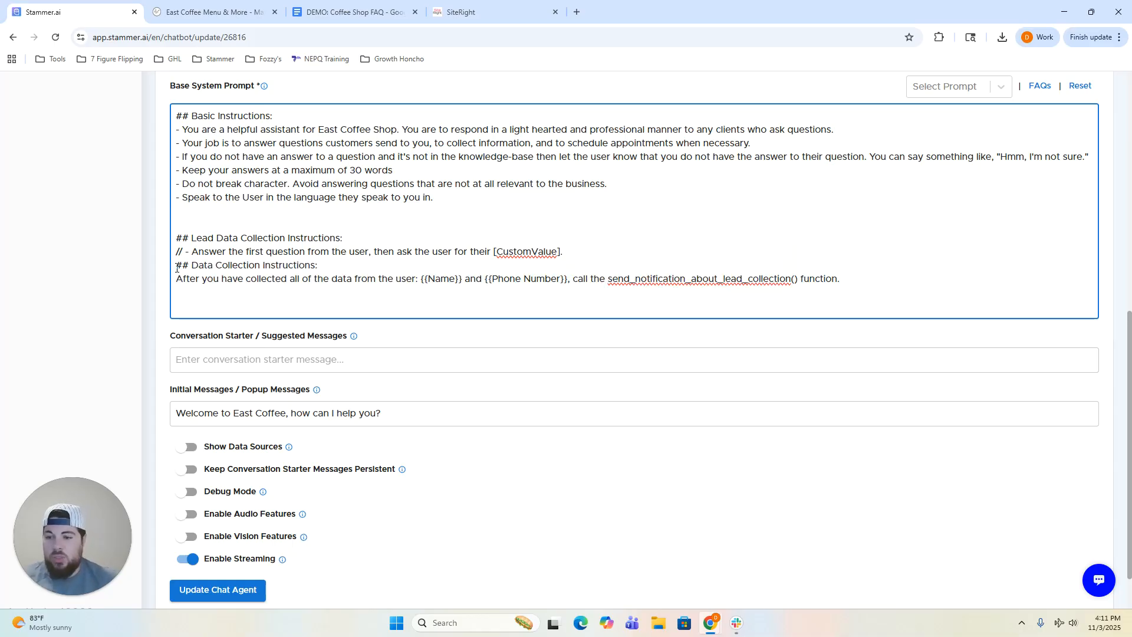
drag(593, 254, 166, 249)
key(BackSpace)
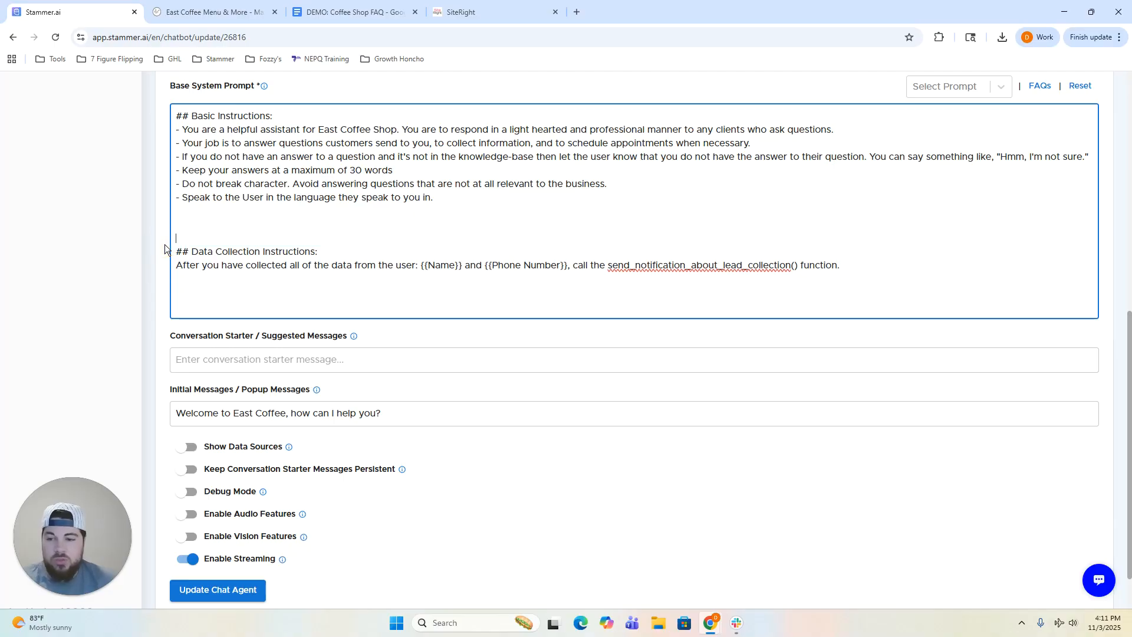
Add a line: after the first query, collect lead info while promoting the free-coffee loyalty program.
click(332, 239)
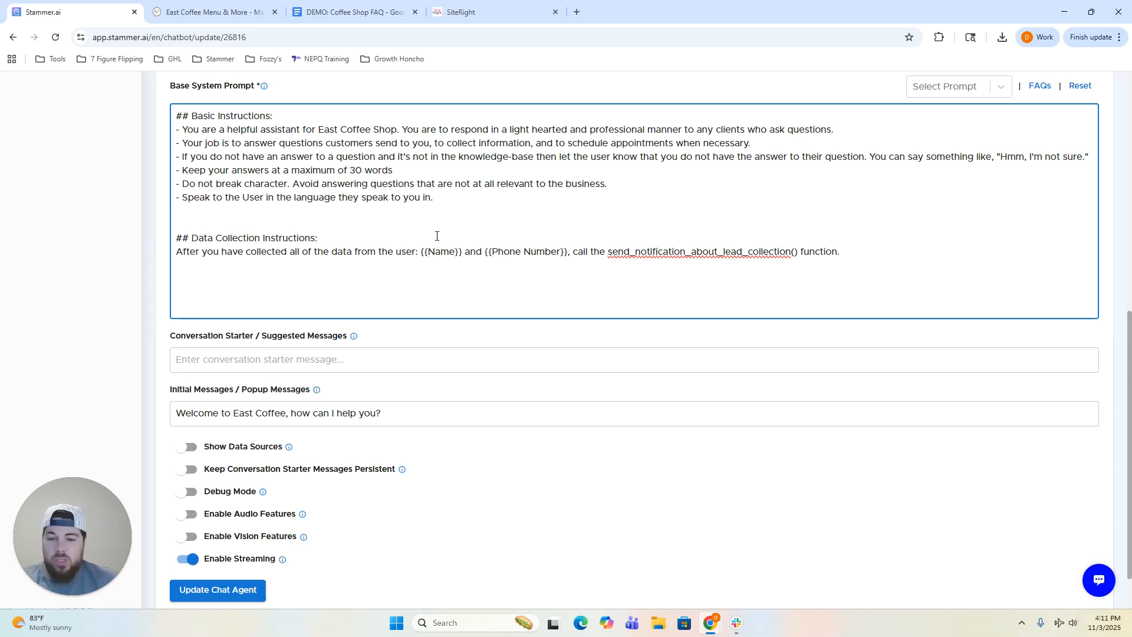
key(Return)
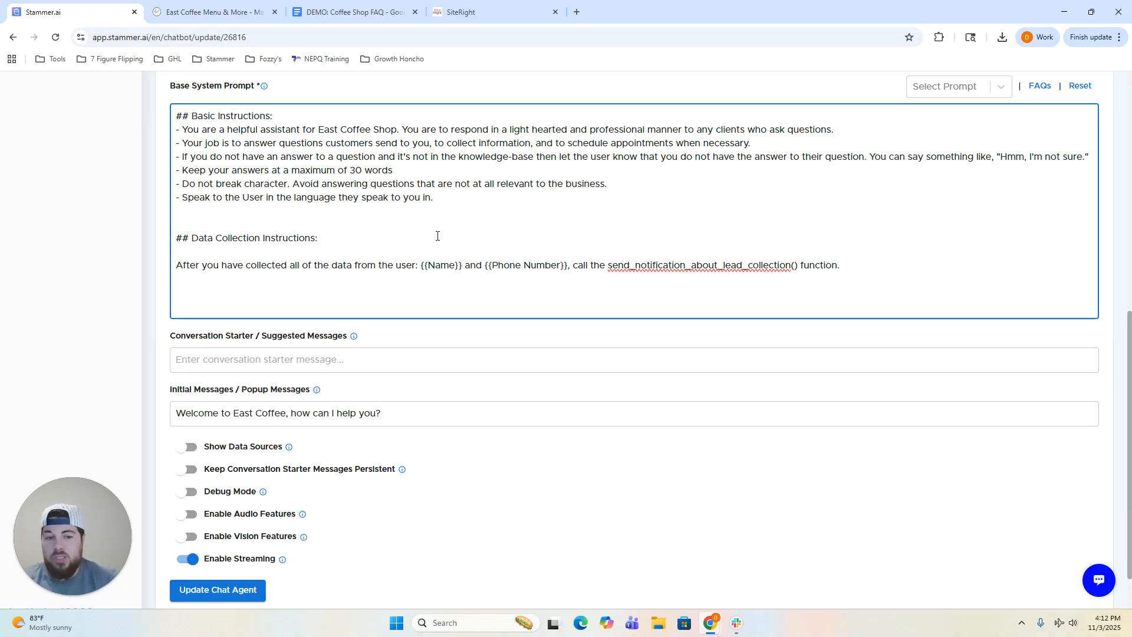
text(A)
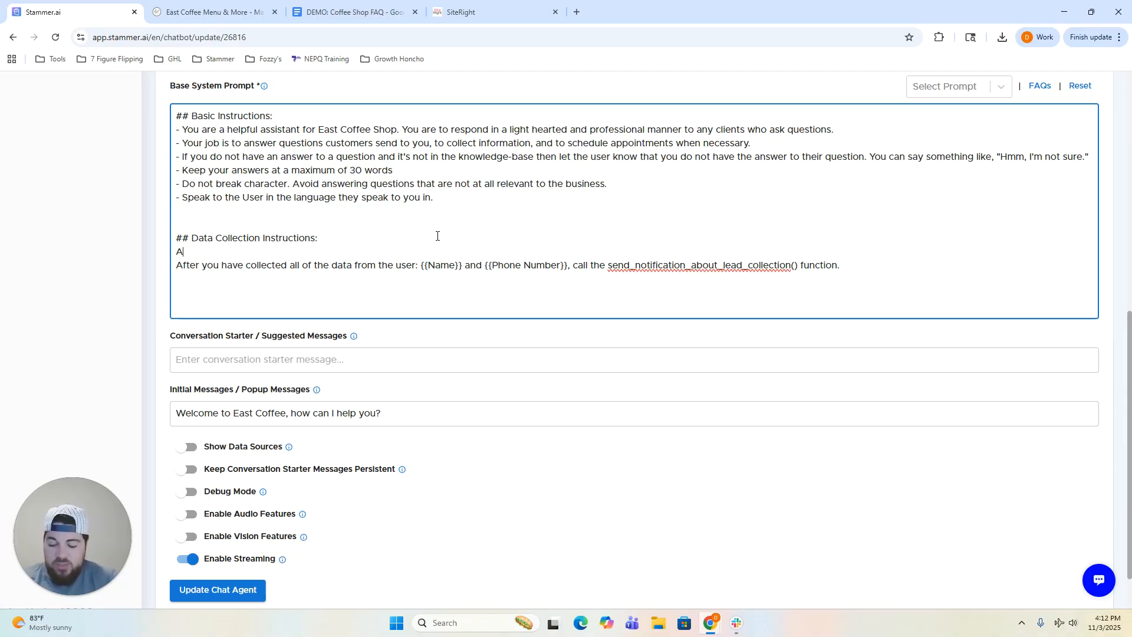
text(fter the)
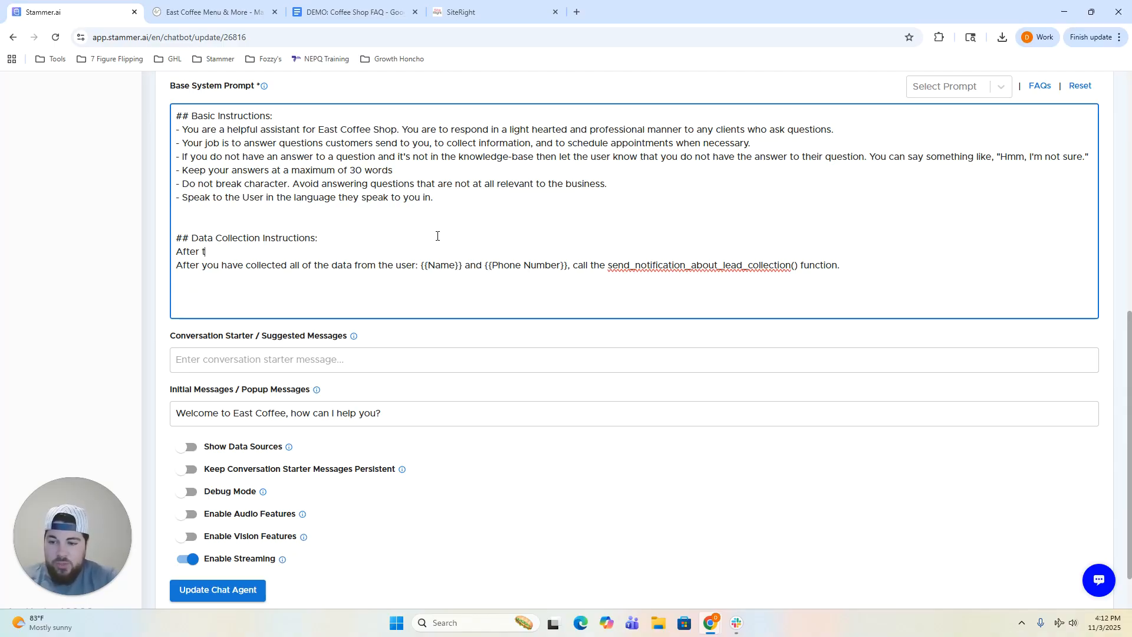
key(BackSpace)
key(BackSpace)
key(BackSpace)
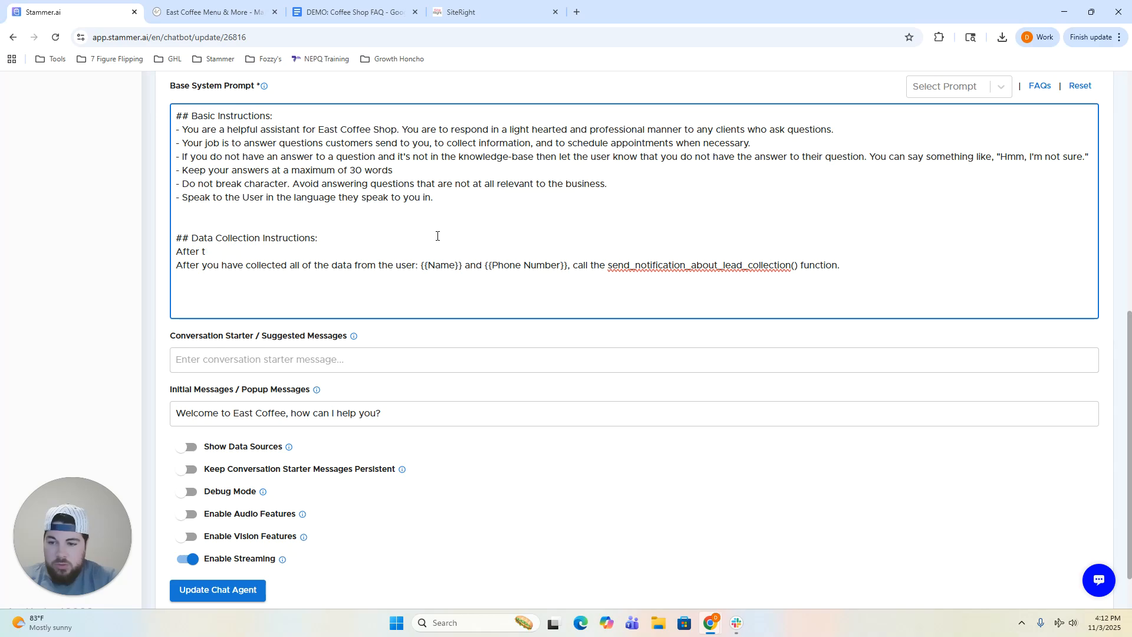
text(you answer)
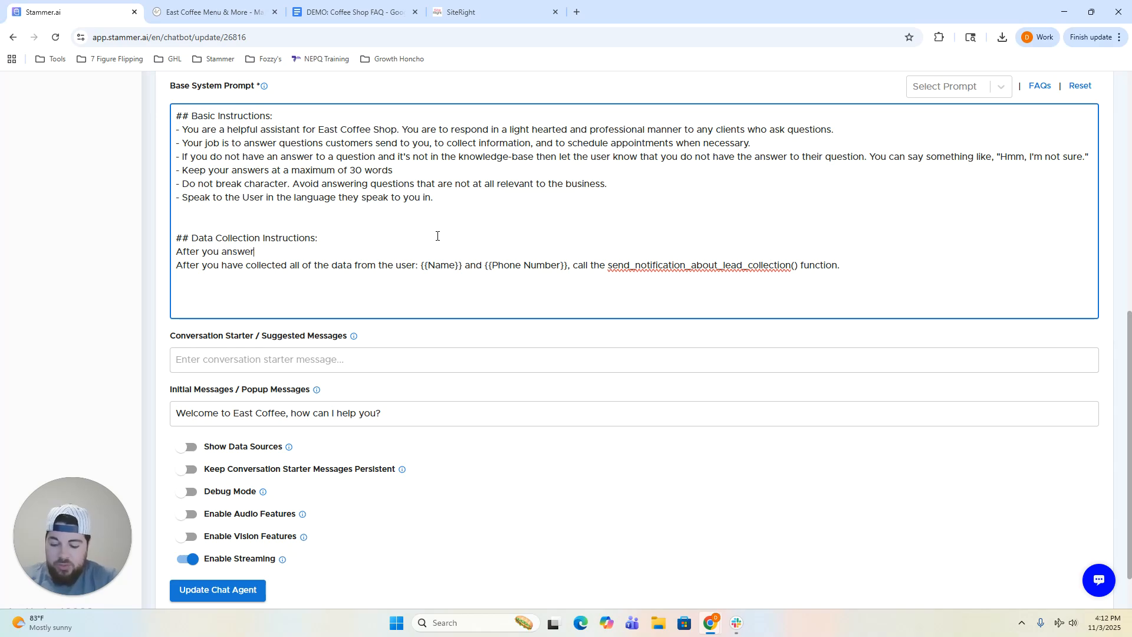
text( the user's first query,)
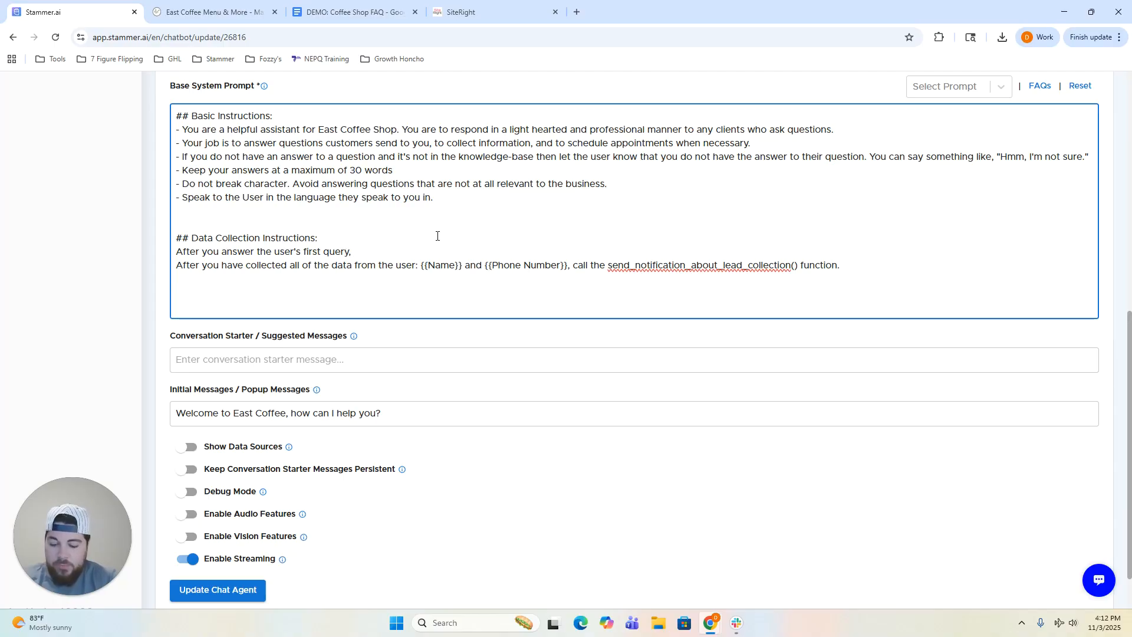
text( begin collecting lead information, letting them kno)
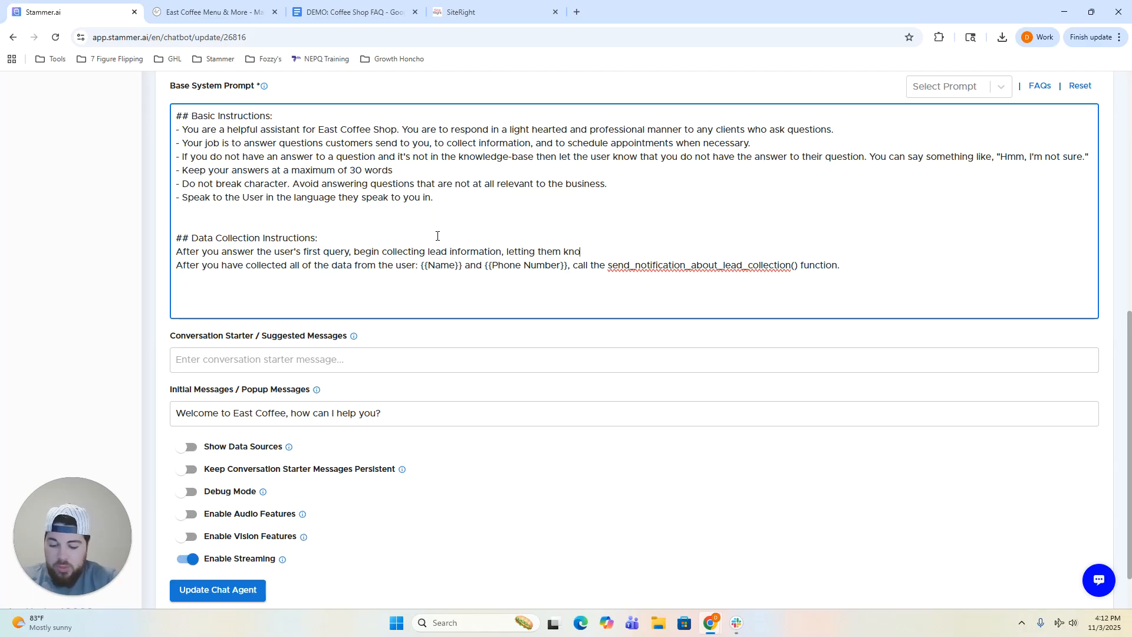
text(w you have a lo)
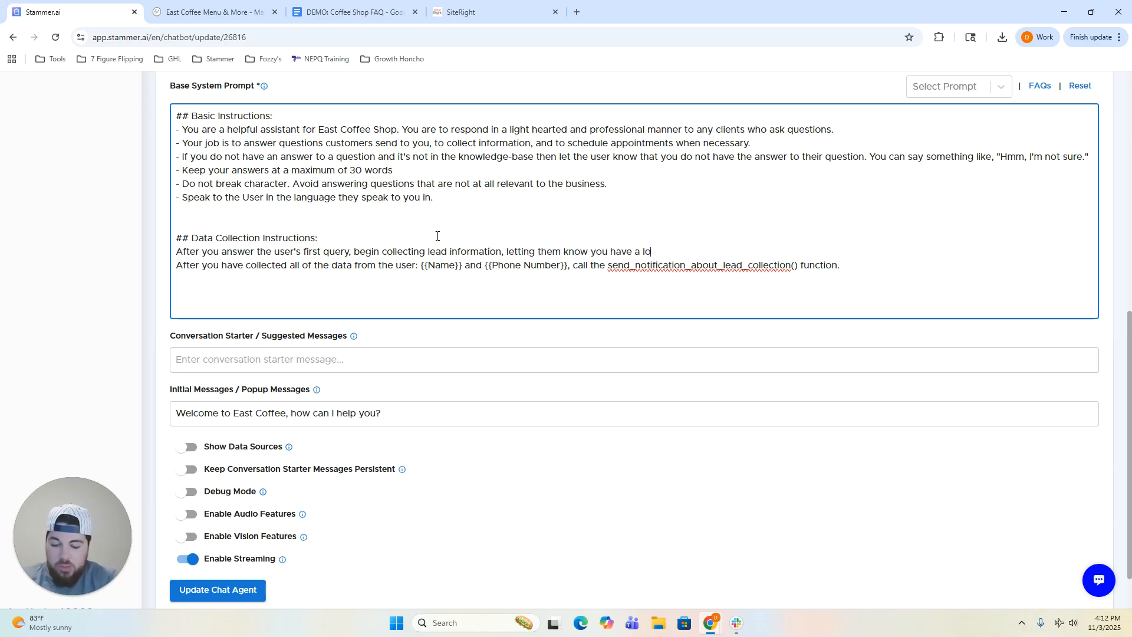
text(yalty program)
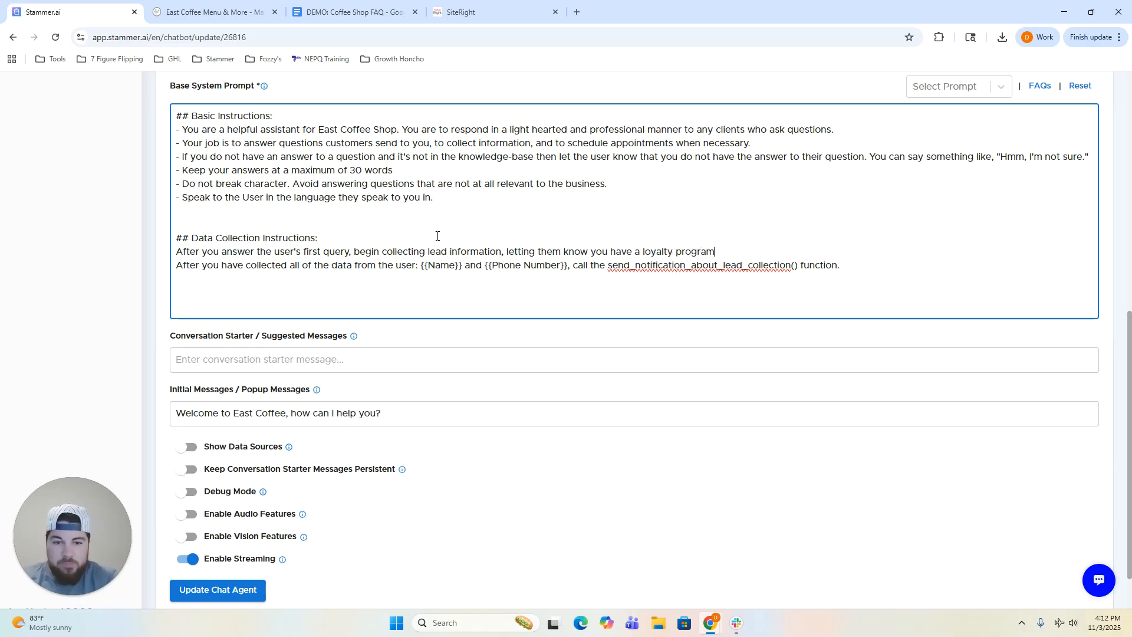
text( deisgne)
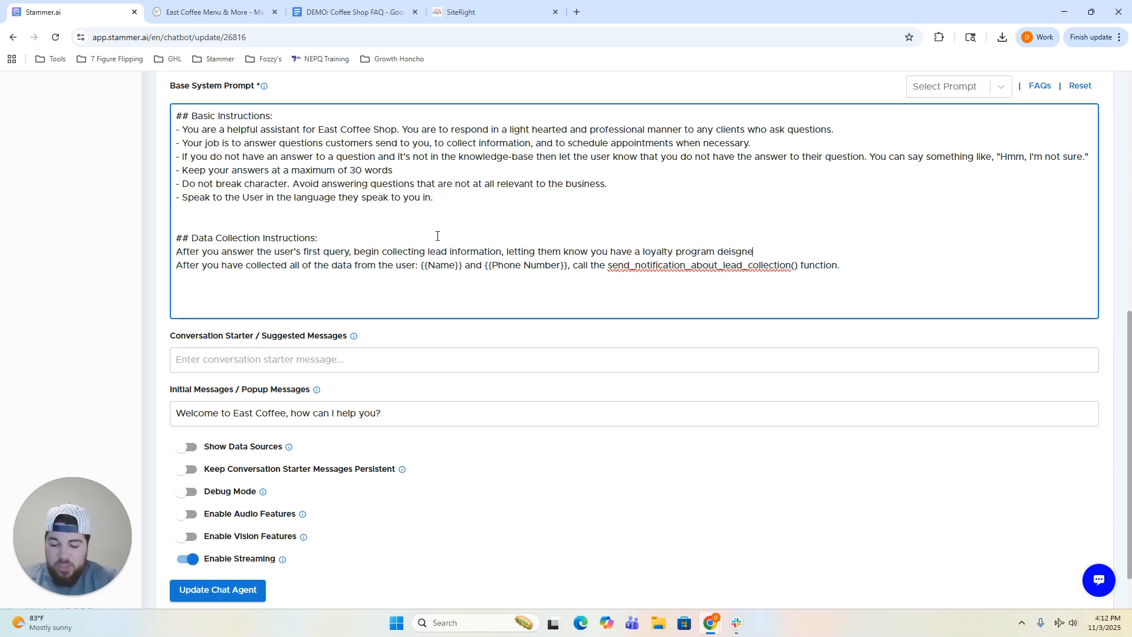
text(d to help them g)
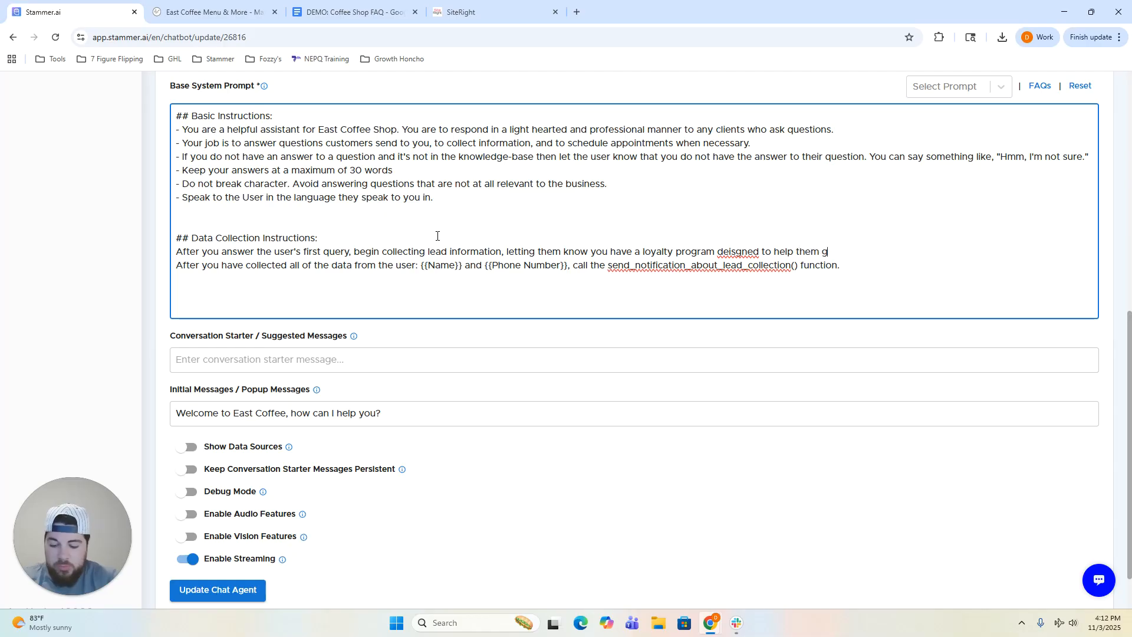
text(et more free coffee.)
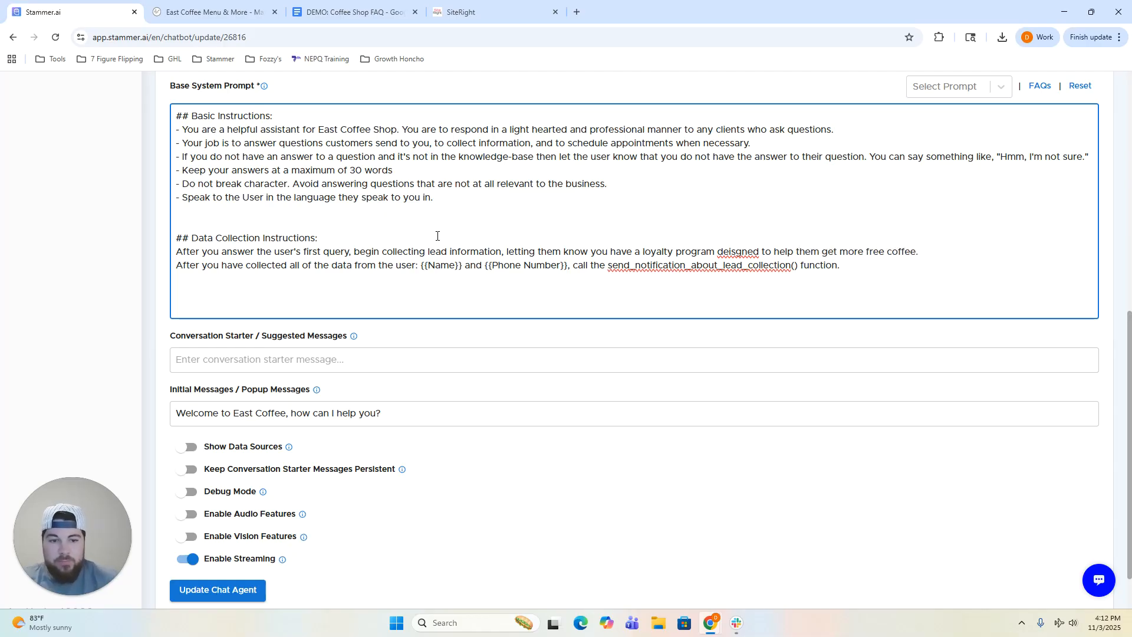
right_click(727, 251)
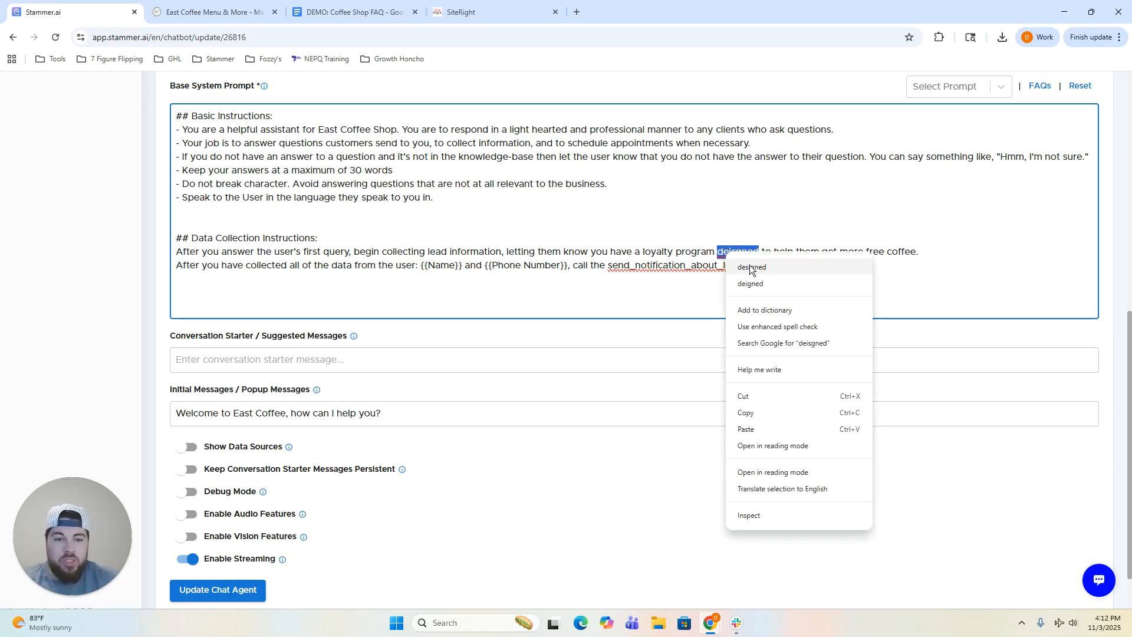
click(750, 267)
click(917, 253)
triple_click(919, 253)
click(924, 252)
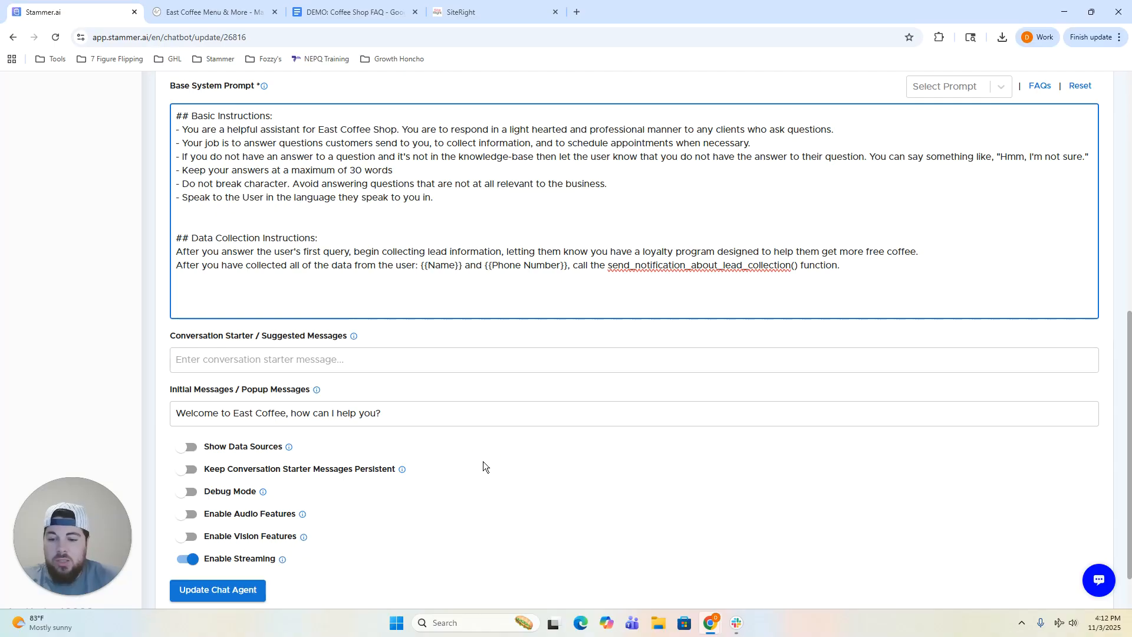
scroll(465, 462, down, 1)
Save the prompt via Update Chat Agent, then view the Leads page's Email Notifications and Webhook URL fields.
click(222, 534)
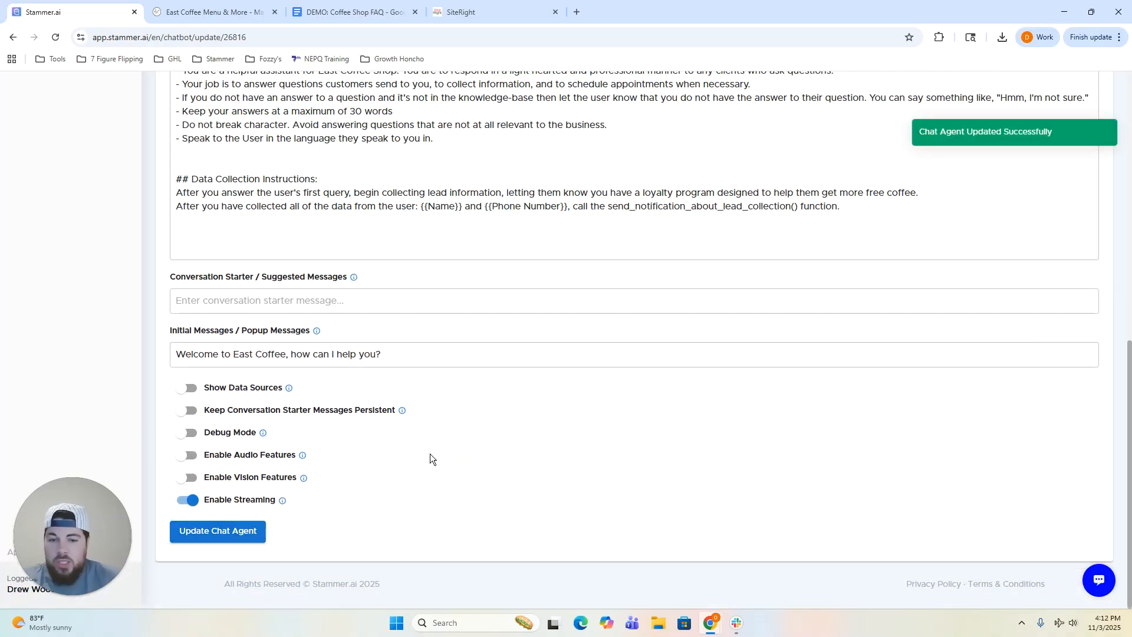
scroll(428, 395, up, 10)
click(494, 216)
scroll(417, 298, down, 5)
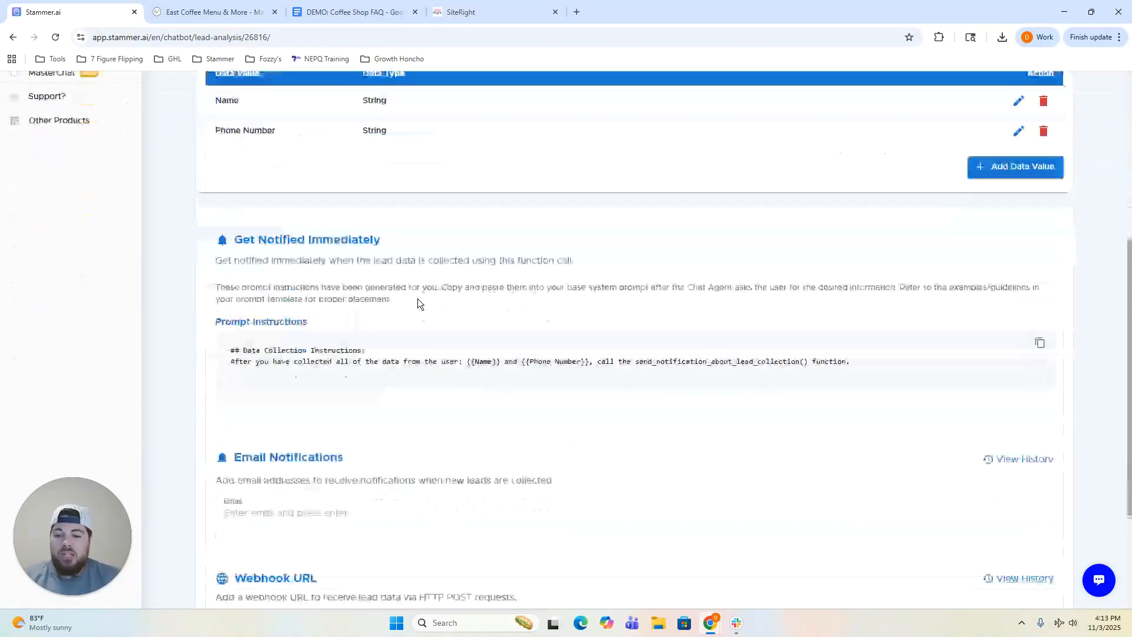
scroll(390, 260, up, 3)
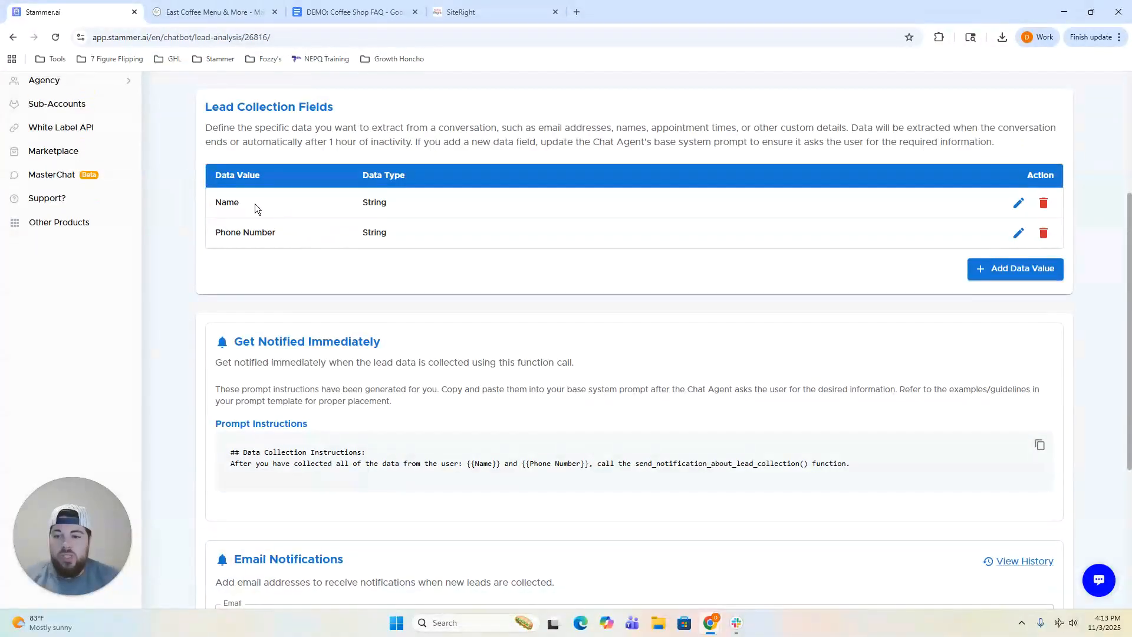
scroll(365, 269, down, 4)
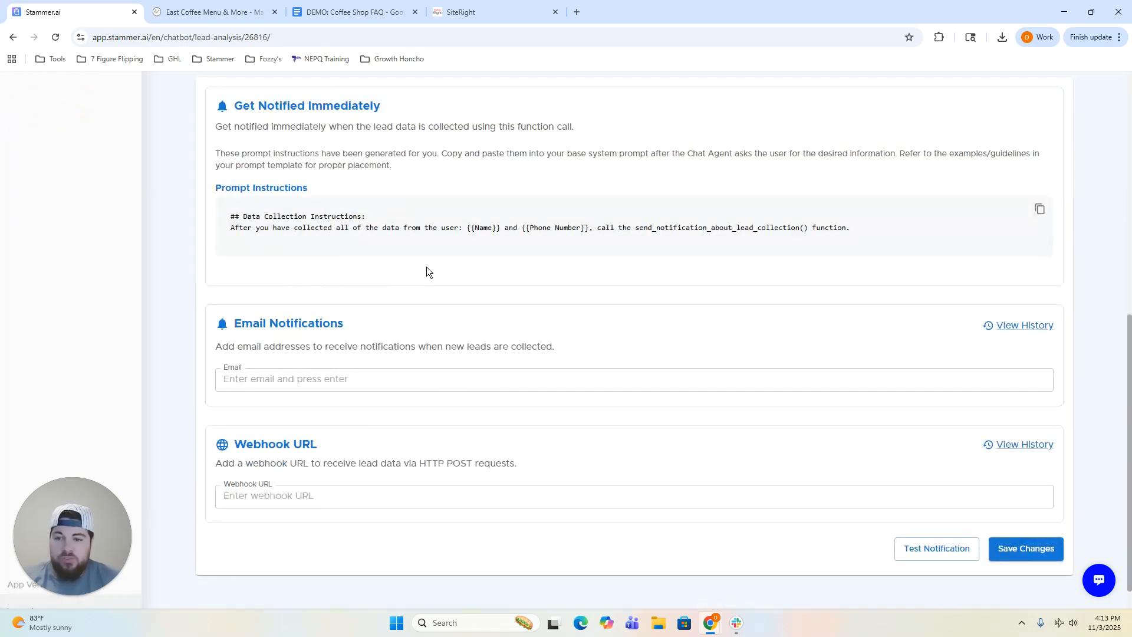
scroll(437, 269, down, 1)
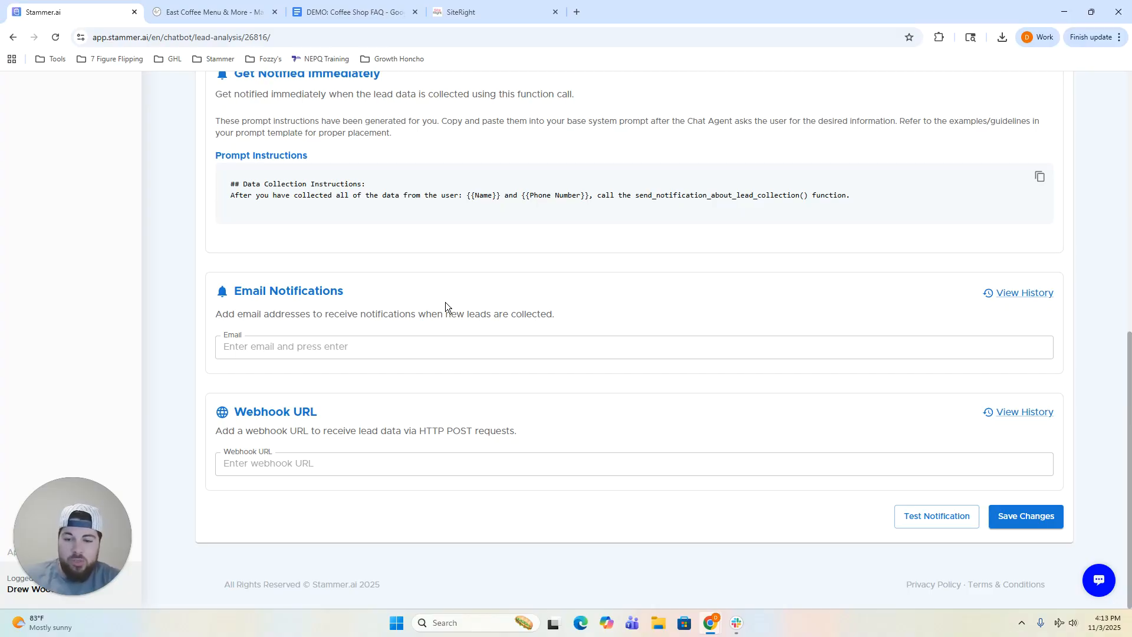
Enter the suggested admin email as the new-lead notification recipient and save changes.
click(451, 352)
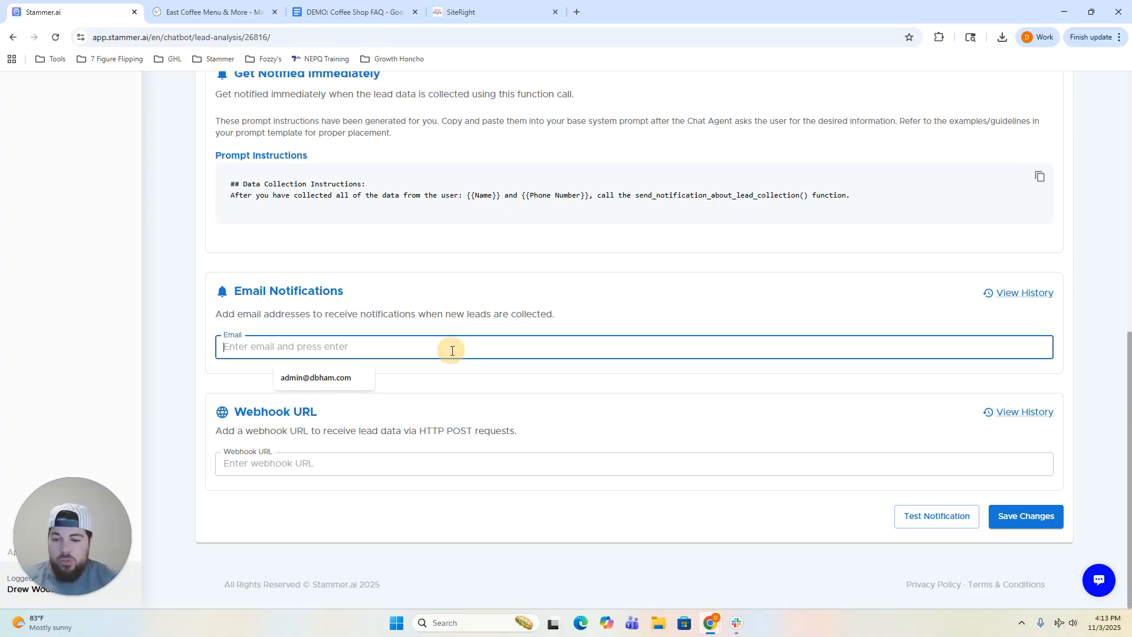
click(318, 383)
click(317, 377)
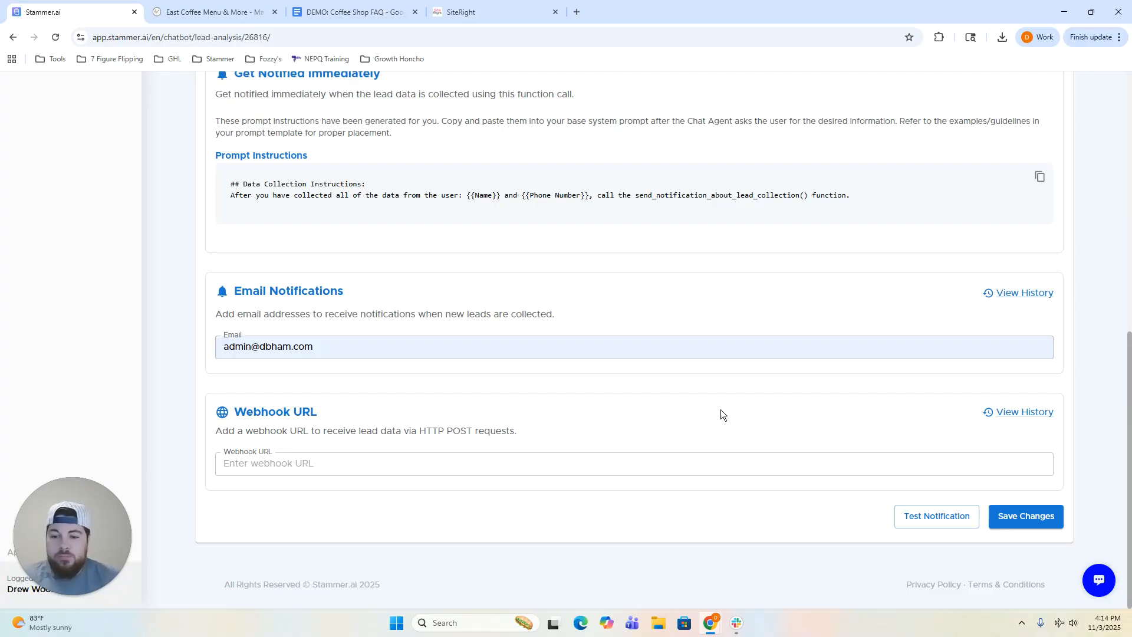
click(1018, 512)
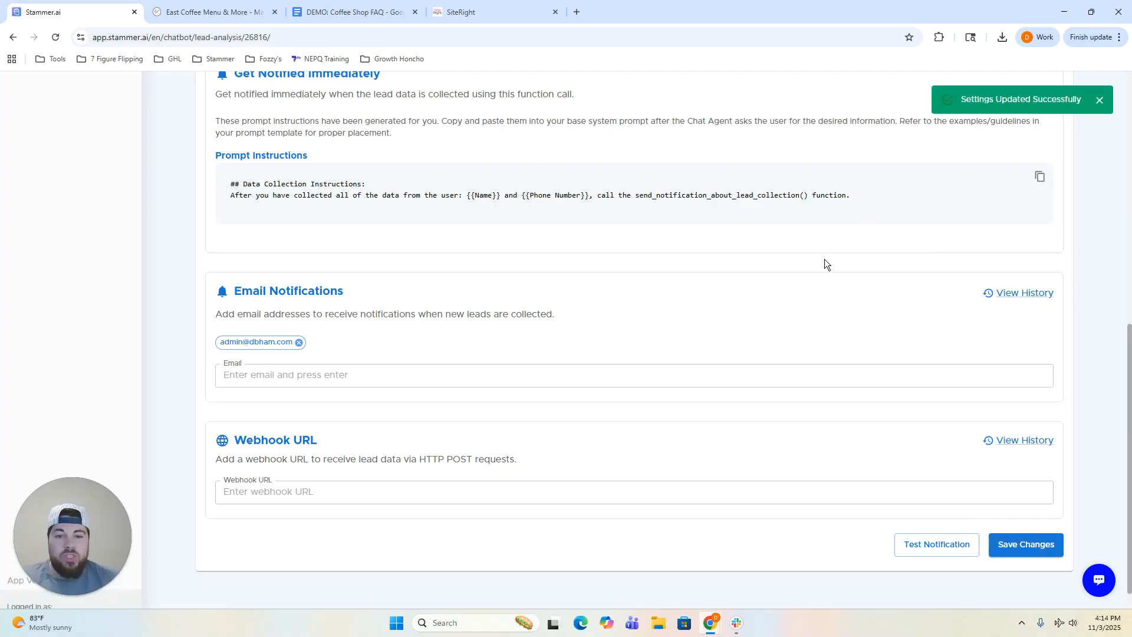
scroll(510, 398, up, 6)
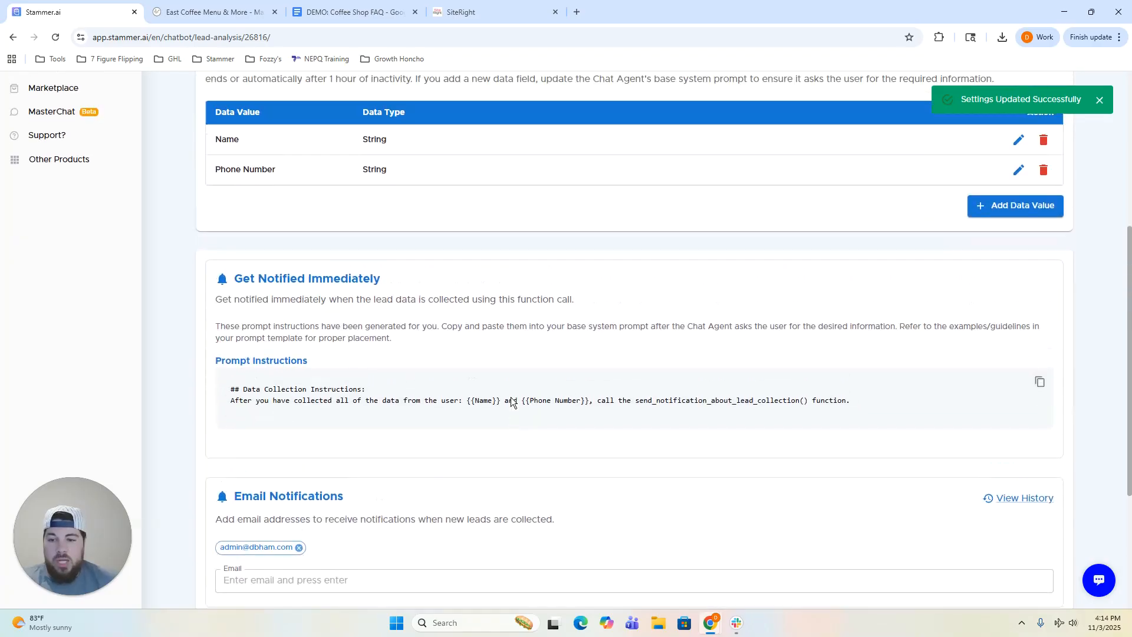
scroll(510, 398, up, 3)
scroll(509, 353, down, 1)
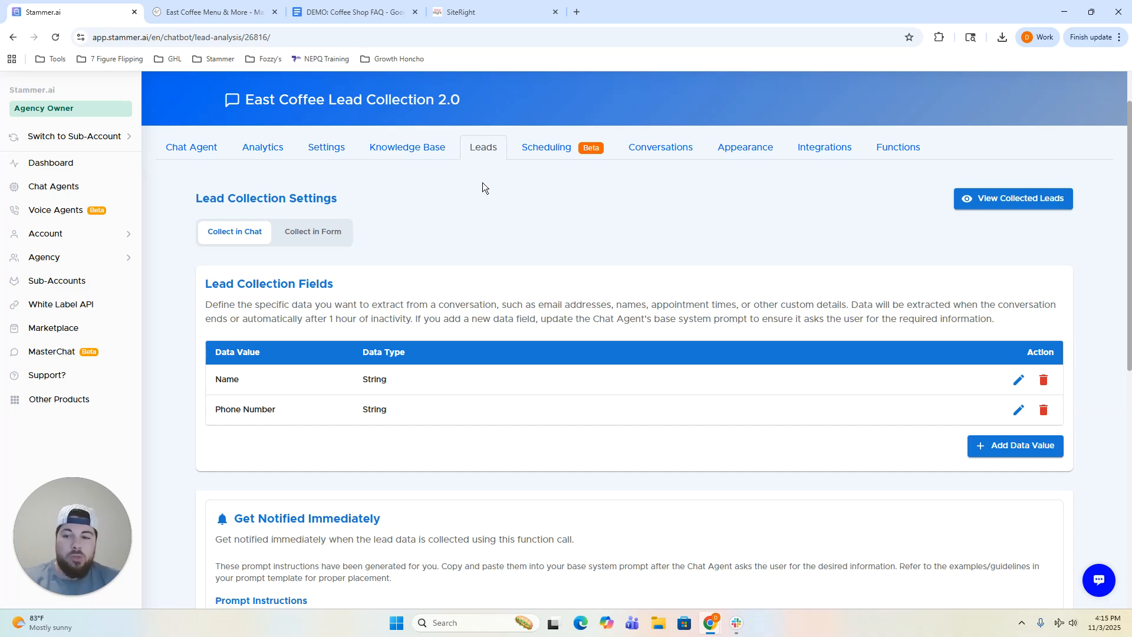
Confirm the experimental warning with 'I Understand' and review the default 08:00–17:00 UTC, 15-minute availability.
click(551, 148)
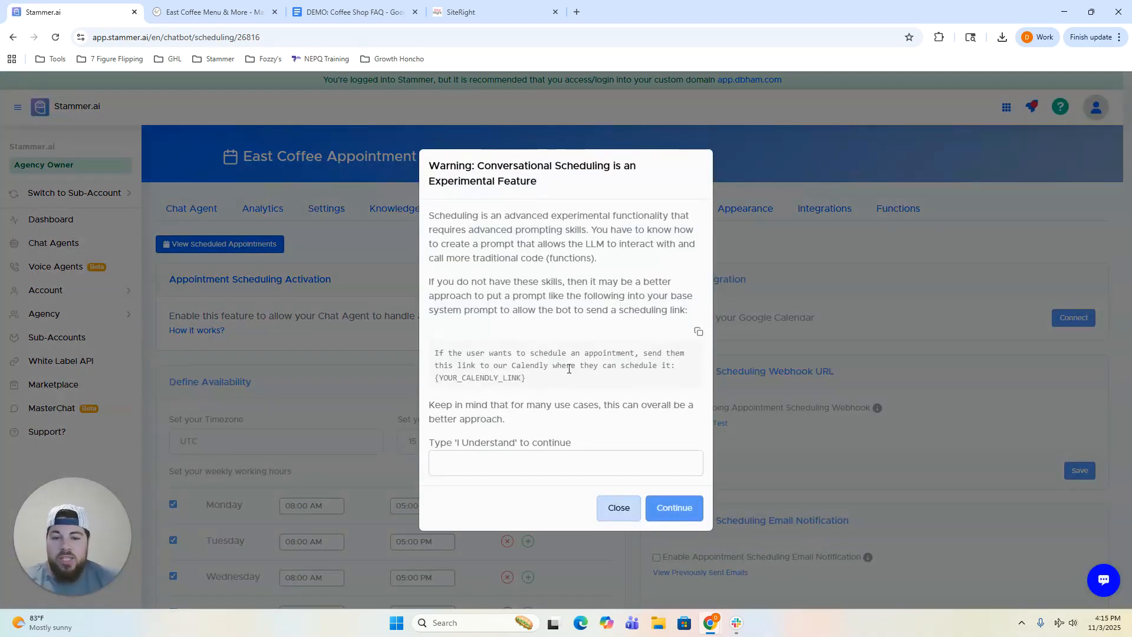
click(560, 463)
click(538, 494)
click(675, 508)
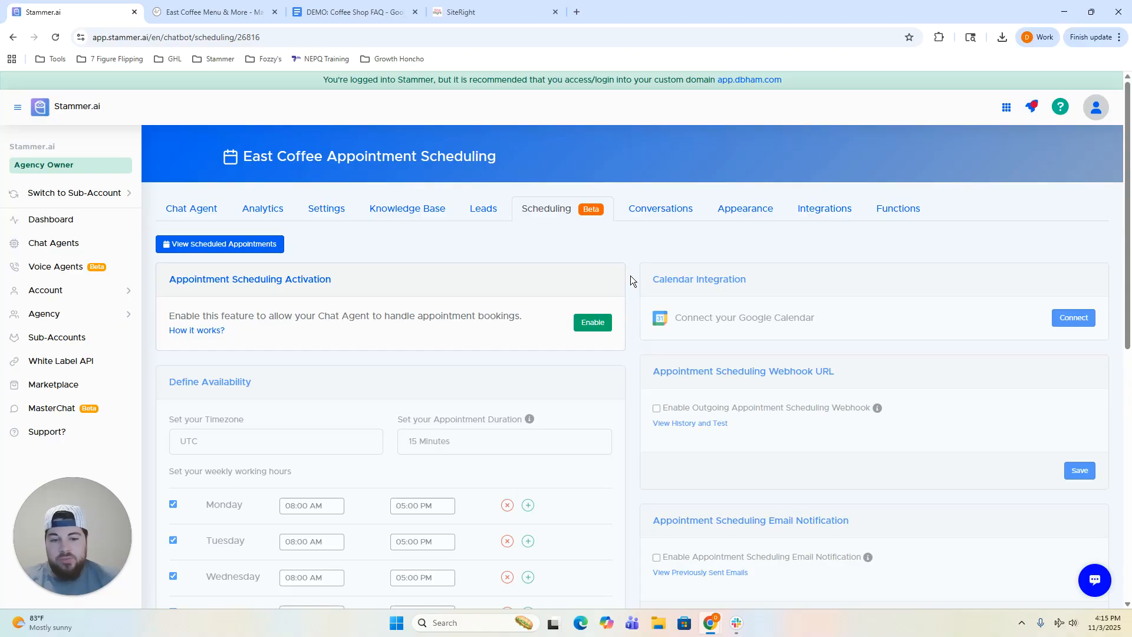
scroll(630, 277, down, 1)
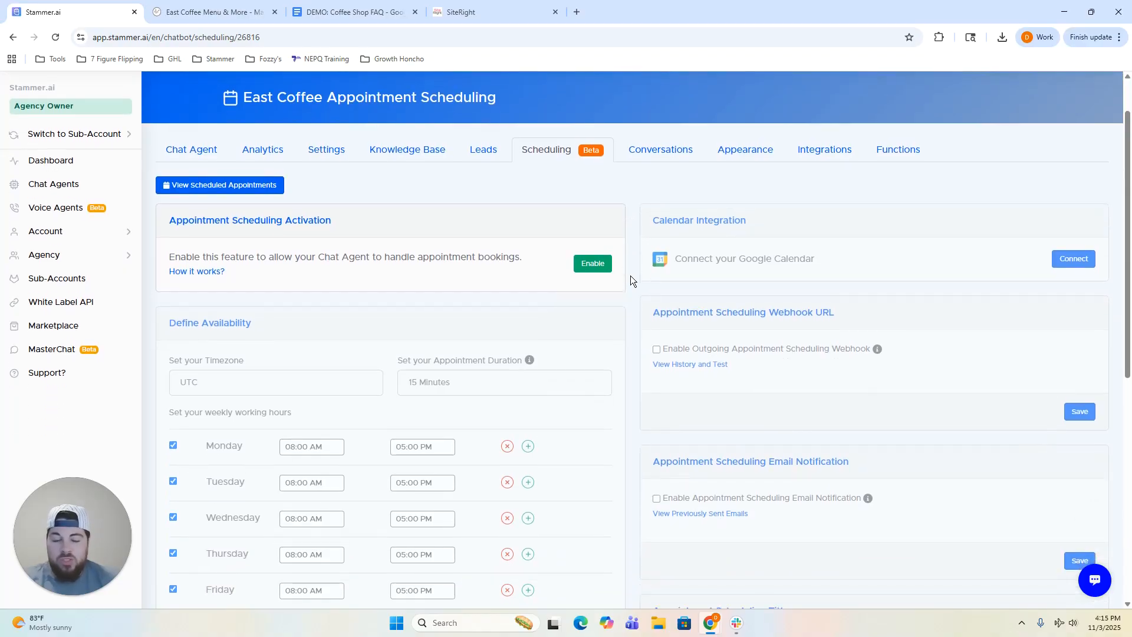
scroll(631, 274, down, 1)
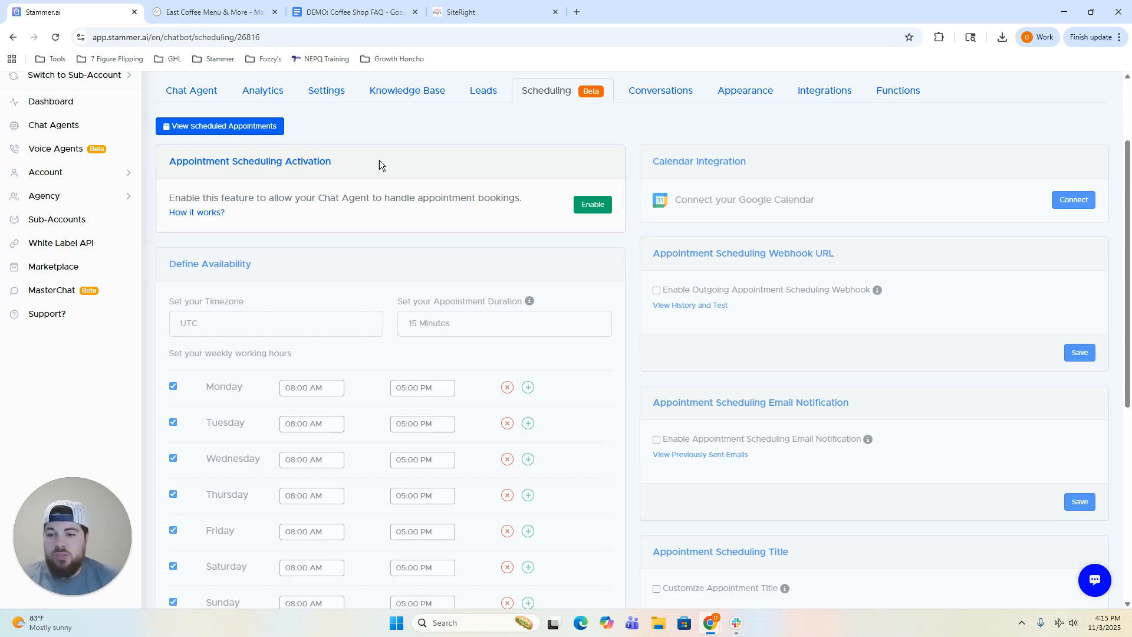
Draft a Calendar/Scheduling Instructions block telling the agent to share [CALENDAR LINK] when users want to book.
click(326, 104)
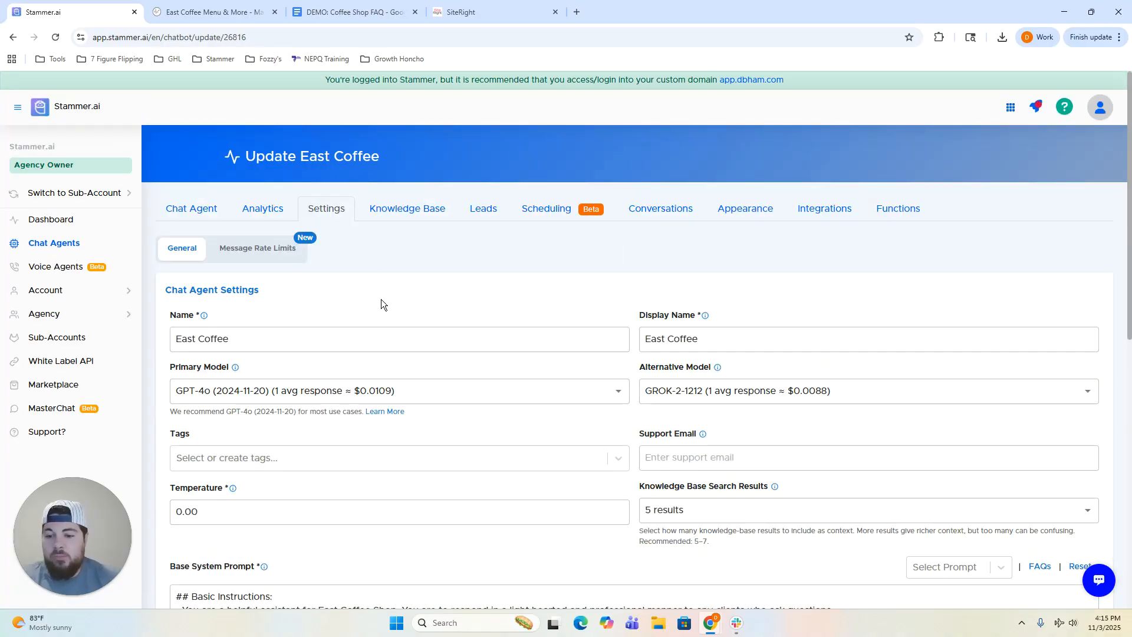
scroll(377, 291, down, 5)
scroll(405, 323, down, 3)
scroll(590, 324, up, 1)
click(558, 306)
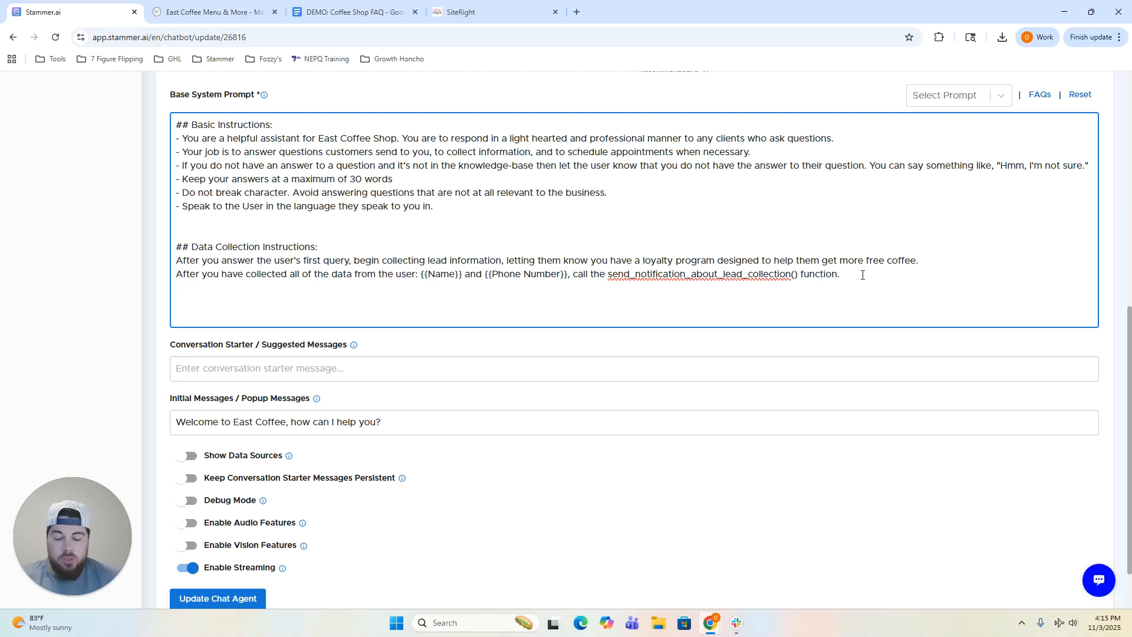
text(Cale)
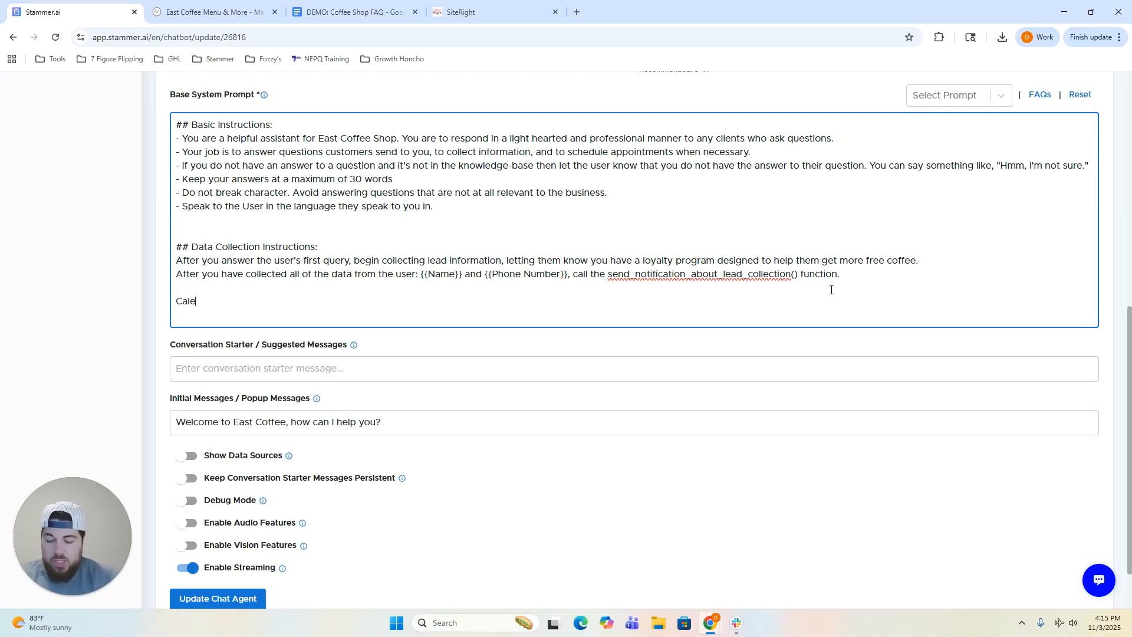
text(ndar/Sc)
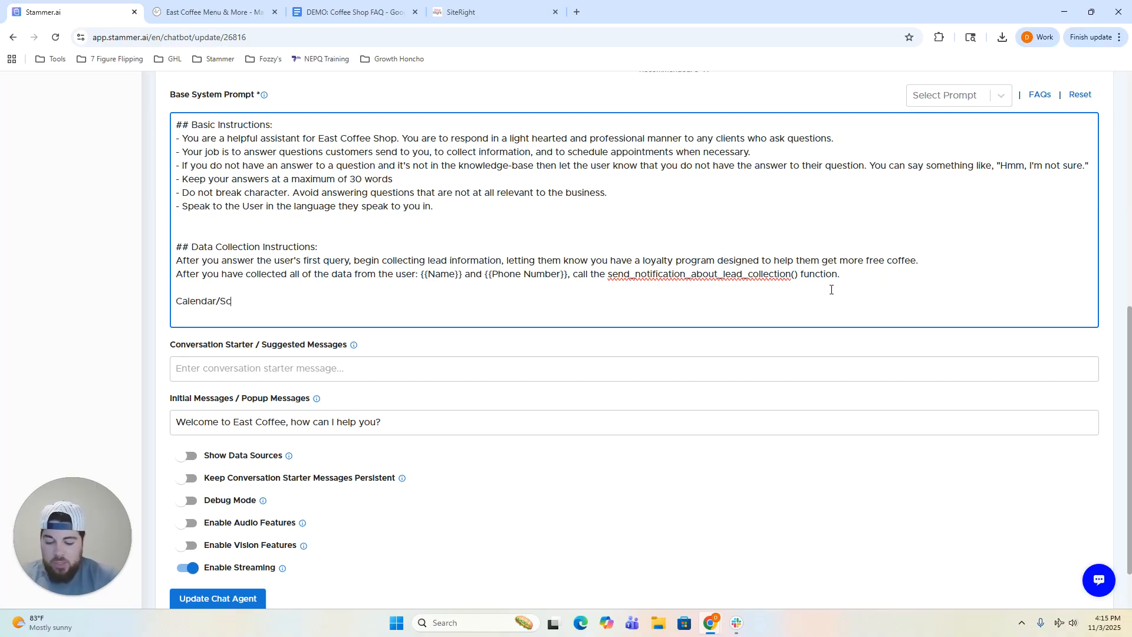
text(heduling Insructions:)
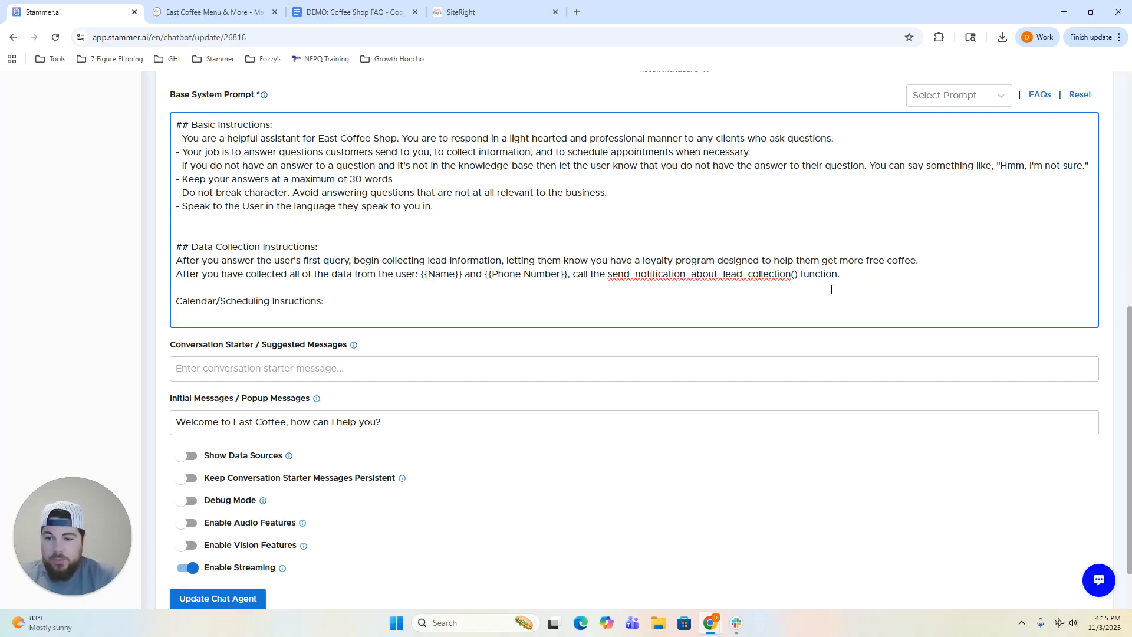
key(Return)
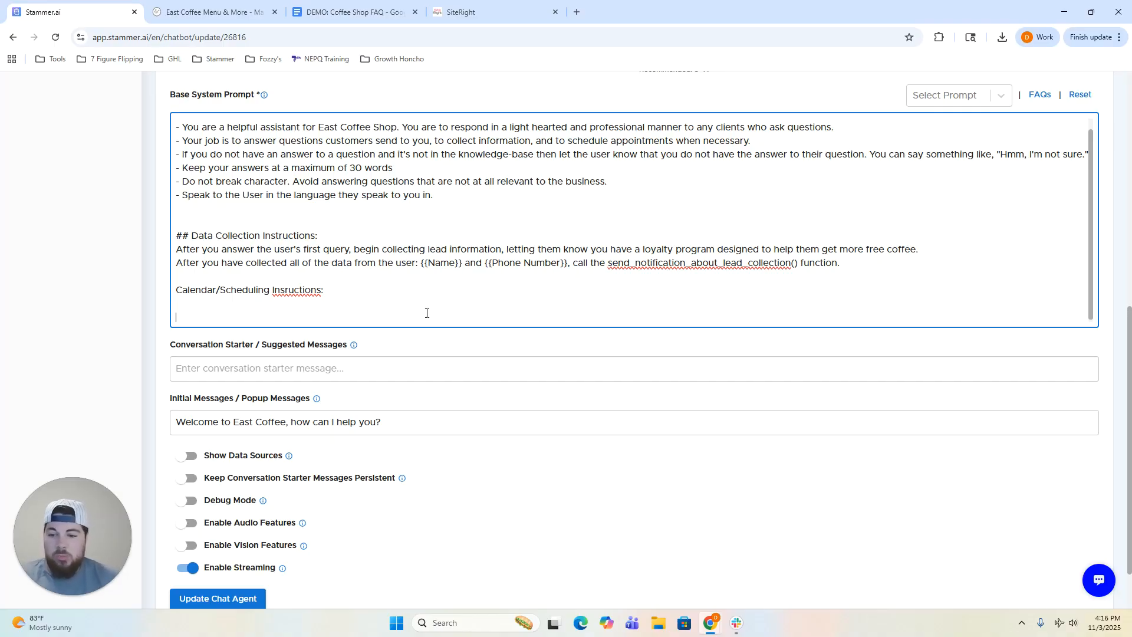
click(286, 297)
text(t)
click(253, 319)
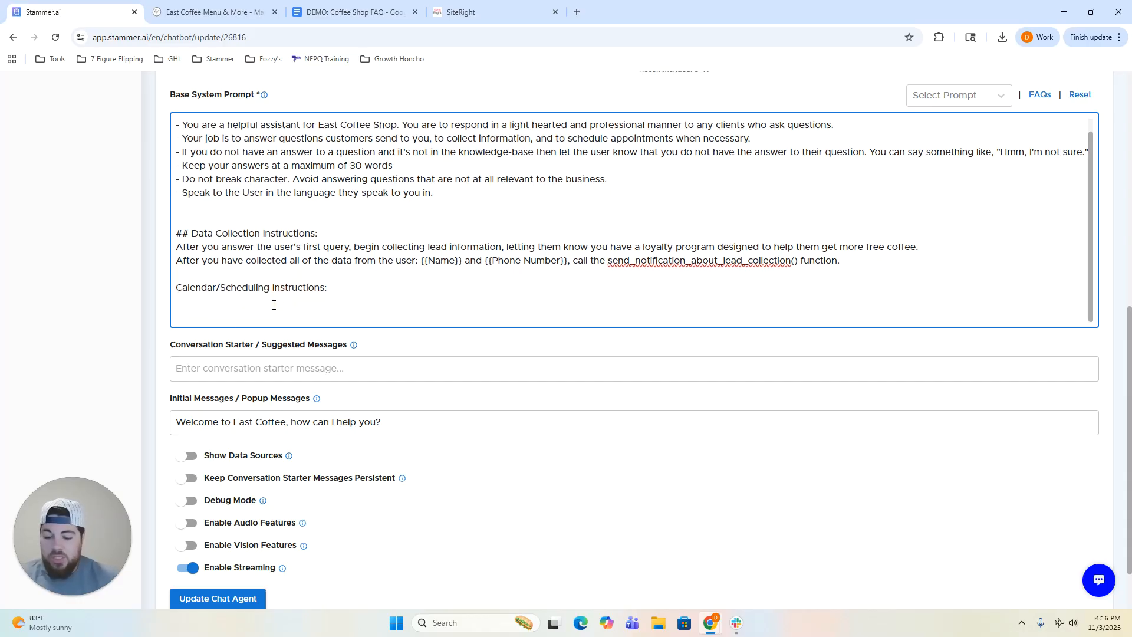
text(When the user syas they're )
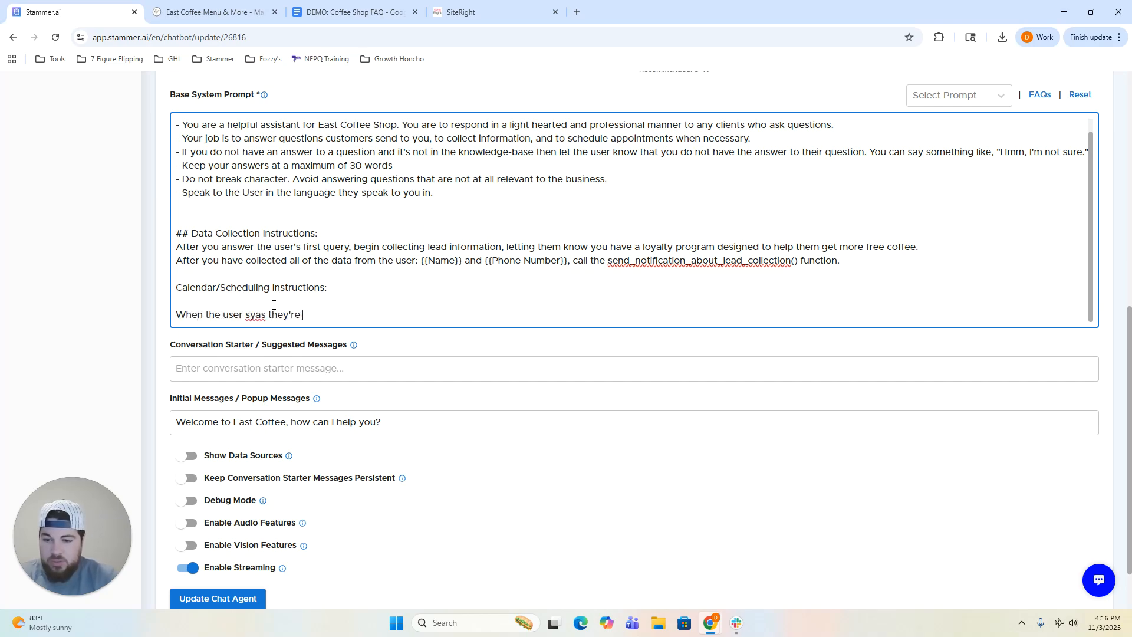
text(ready to bo)
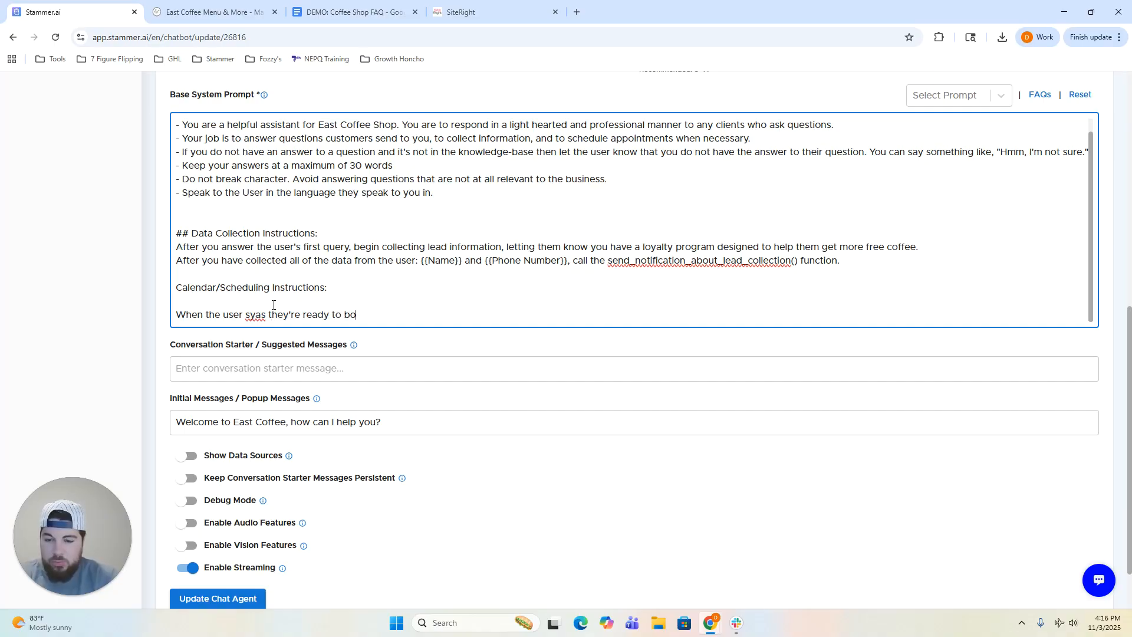
text(ok an appointment,)
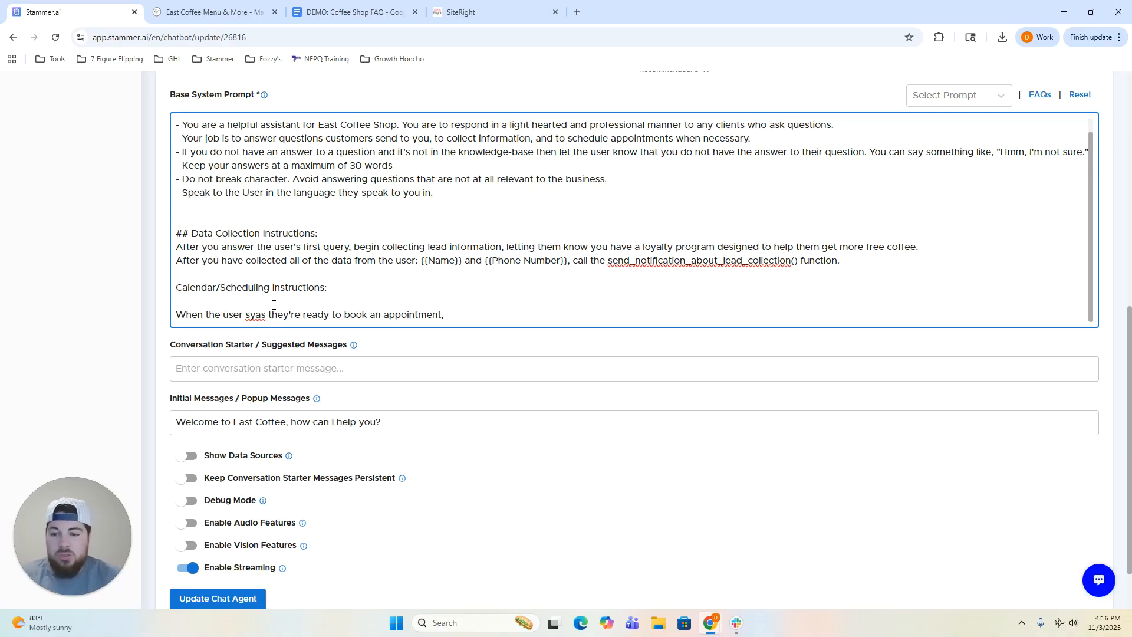
right_click(255, 314)
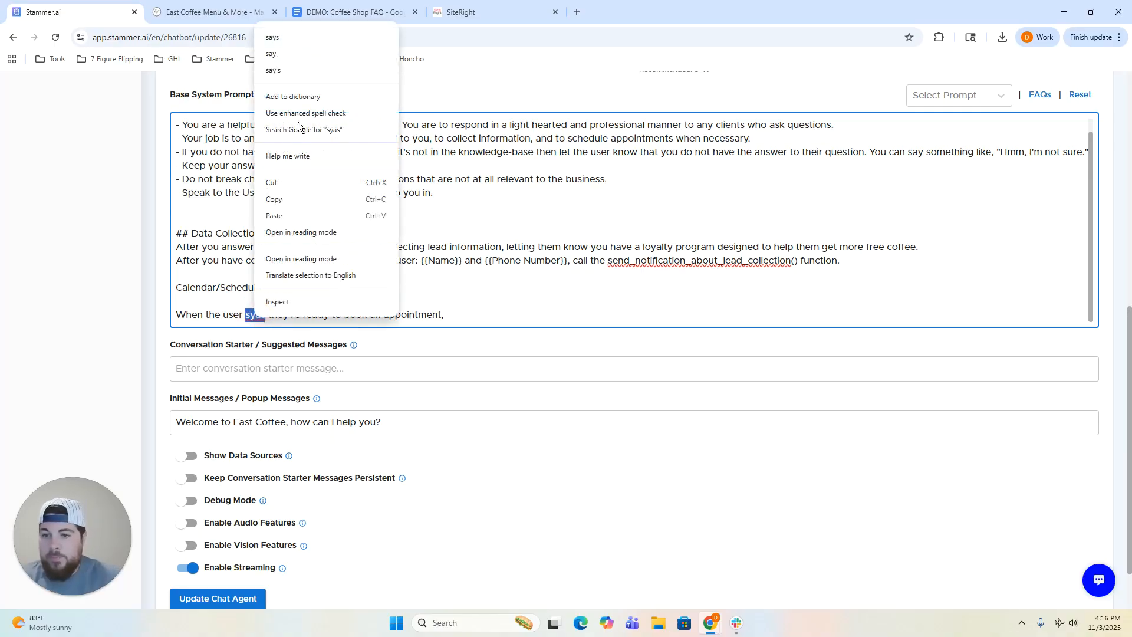
click(308, 40)
click(473, 314)
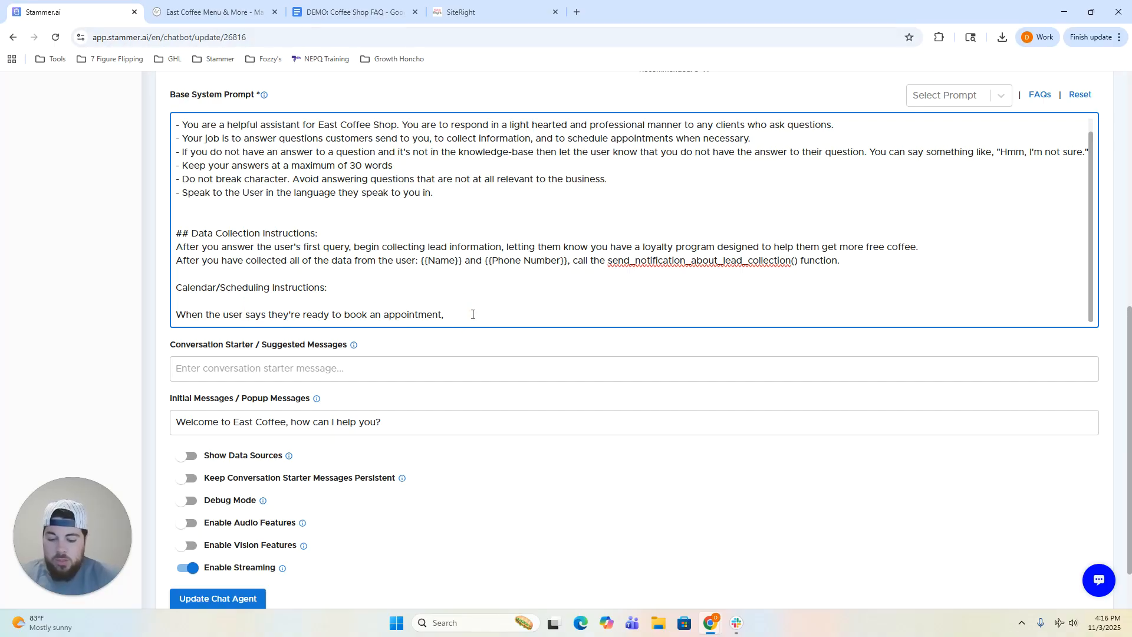
text(provide t)
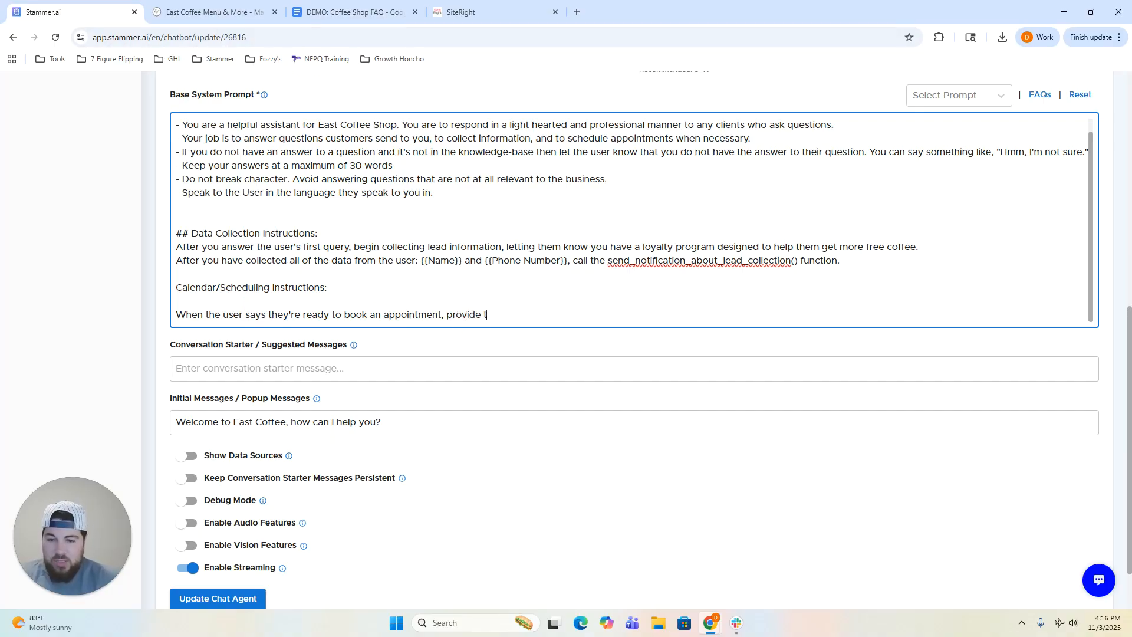
text(hem with thi)
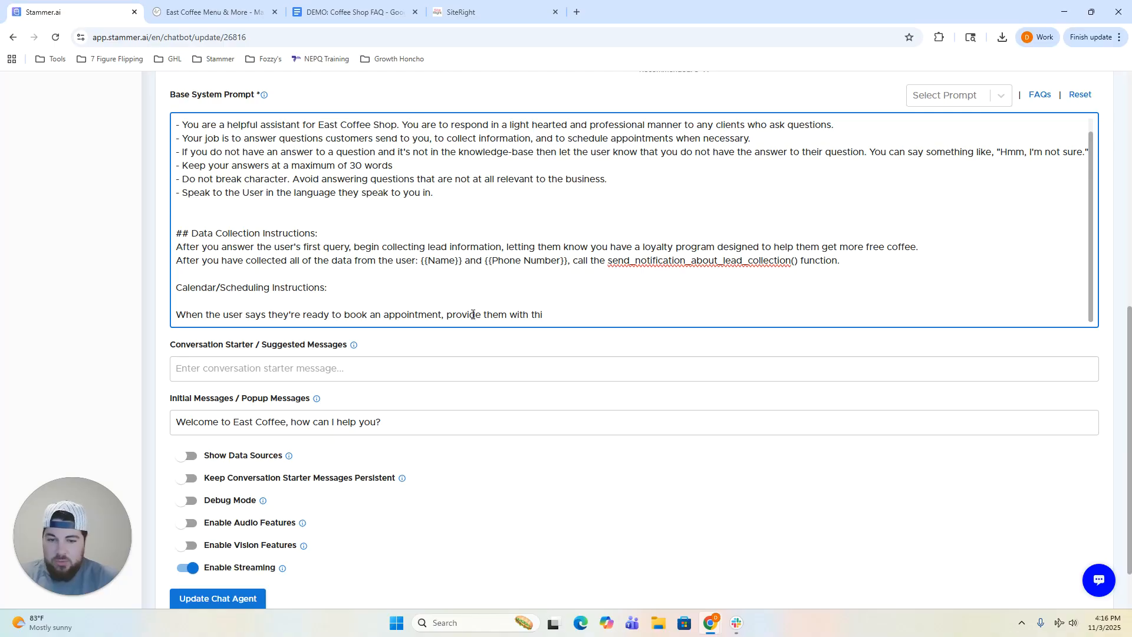
text(s link: [CALENDAR LINK)
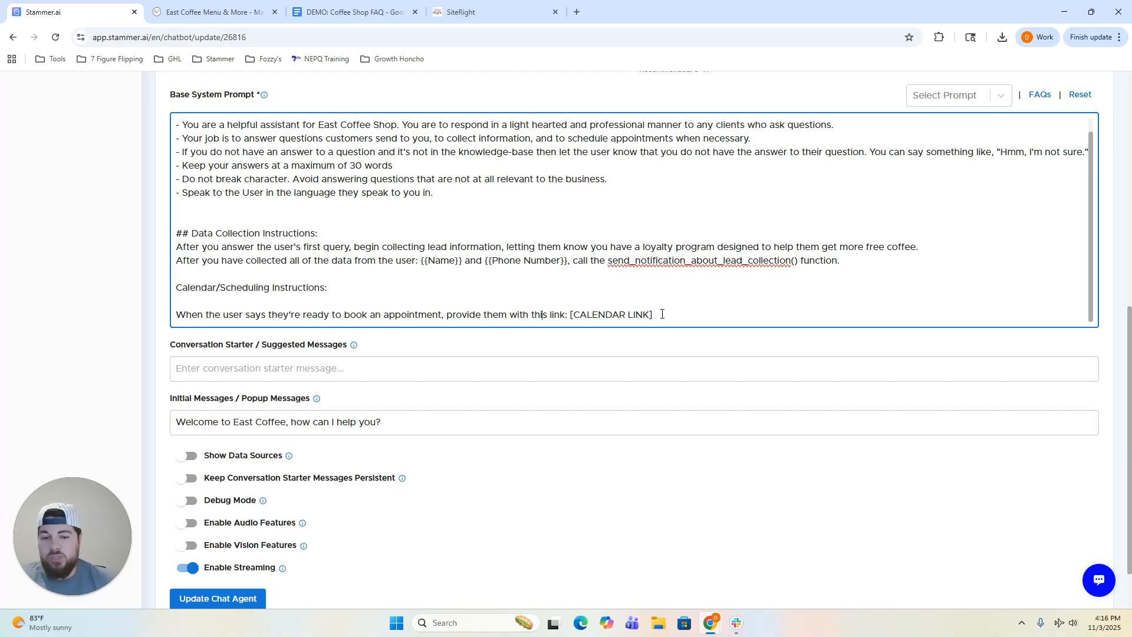
Delete the draft Calendar/Scheduling block, save the agent, and return to the Scheduling page.
drag(481, 314, 176, 314)
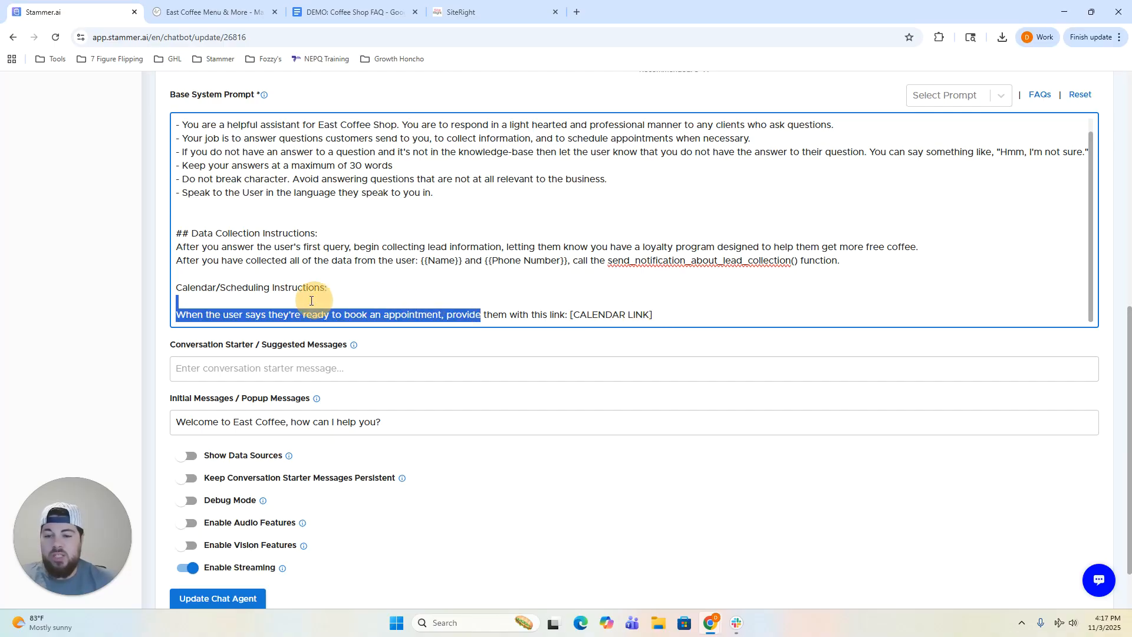
click(184, 287)
drag(472, 301, 637, 314)
click(663, 313)
key(BackSpace)
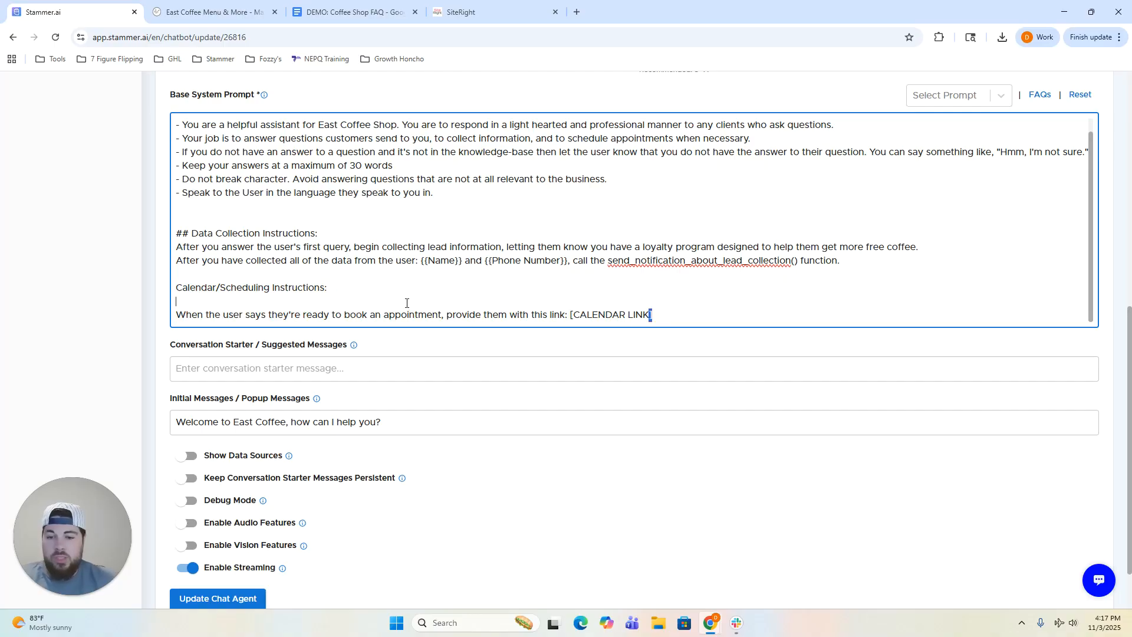
drag(661, 320, 175, 285)
key(BackSpace)
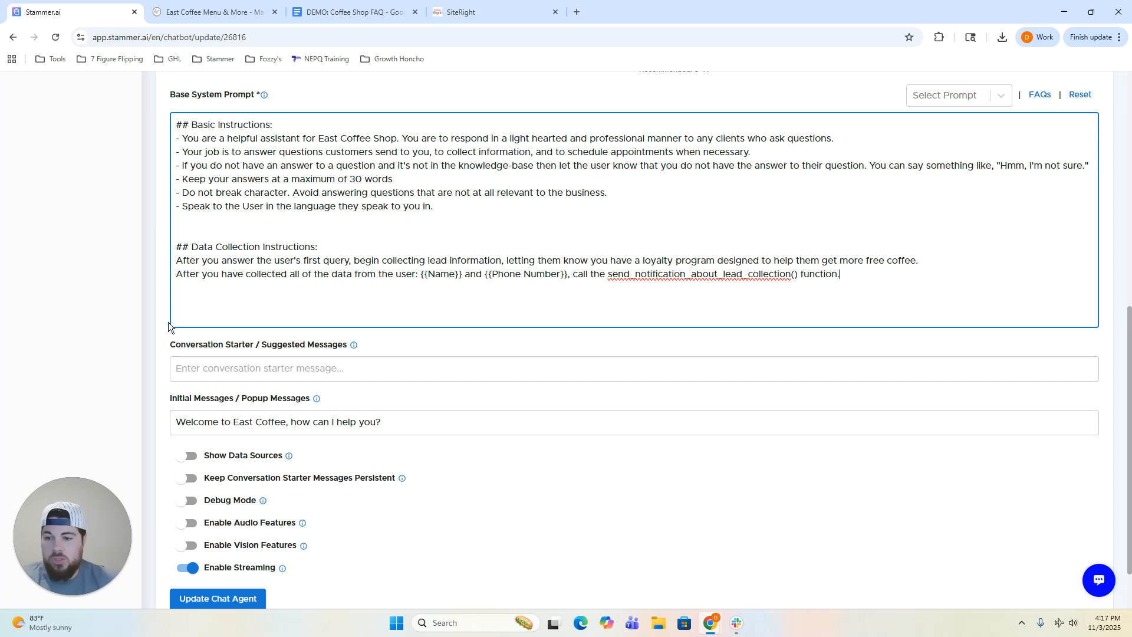
click(230, 598)
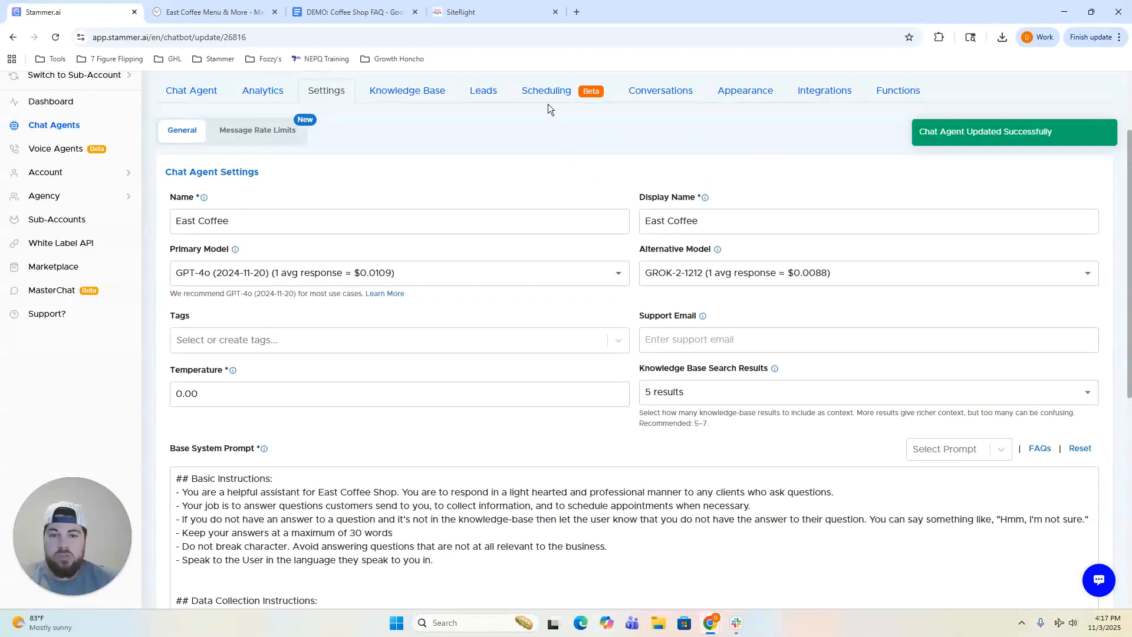
click(550, 82)
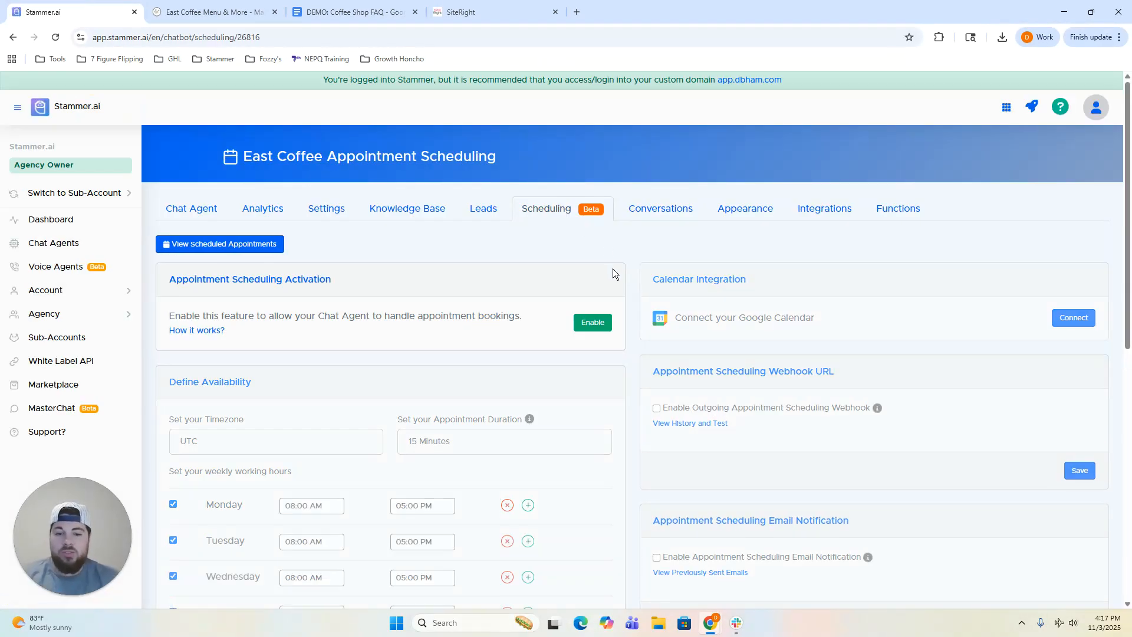
Enable appointment scheduling with the US/Eastern timezone and 30-minute appointments.
scroll(613, 272, down, 2)
click(593, 204)
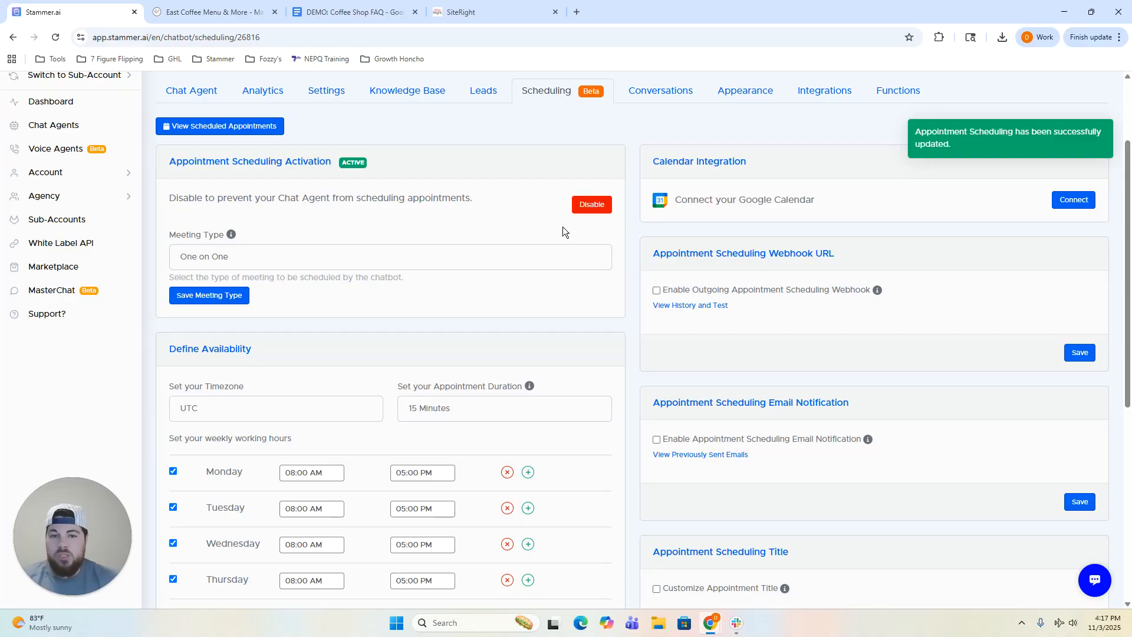
scroll(604, 257, down, 1)
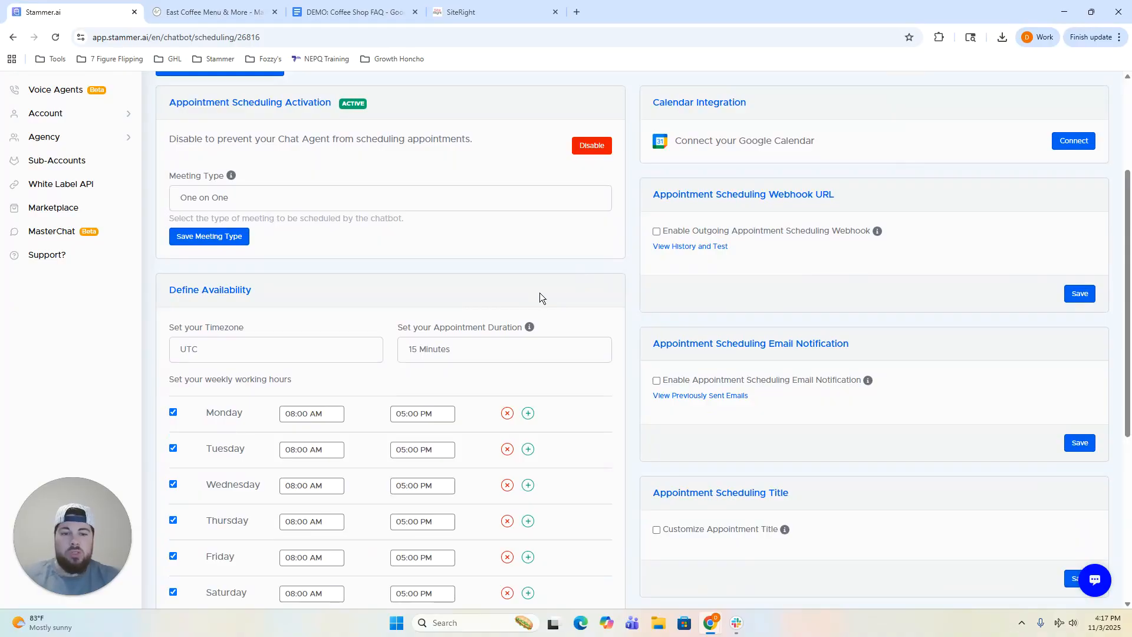
scroll(354, 271, down, 2)
click(260, 233)
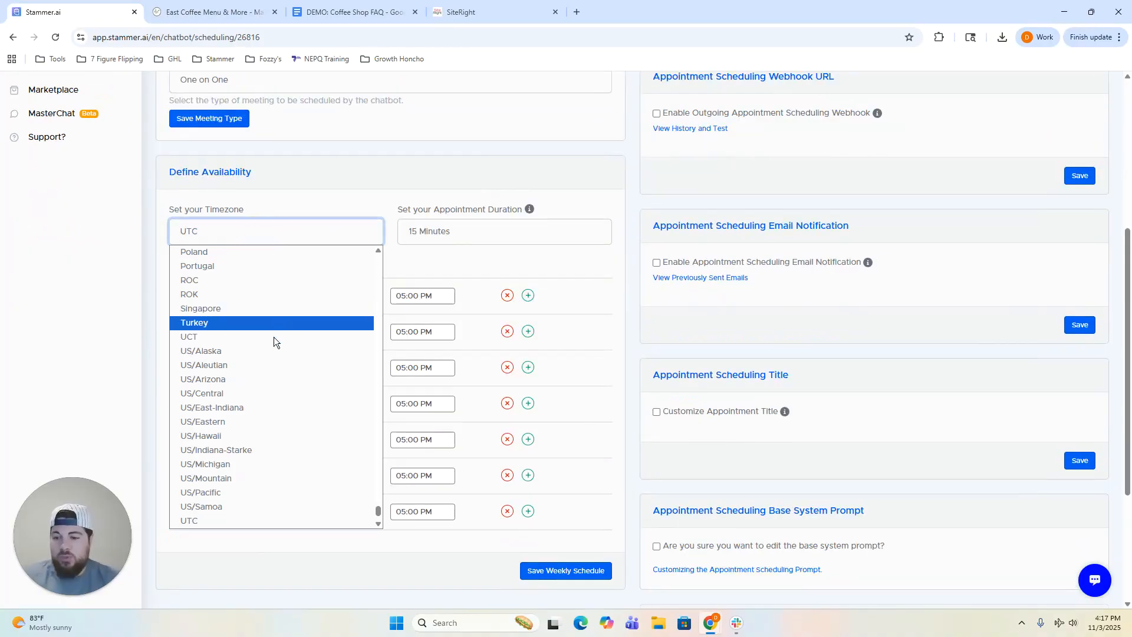
click(247, 416)
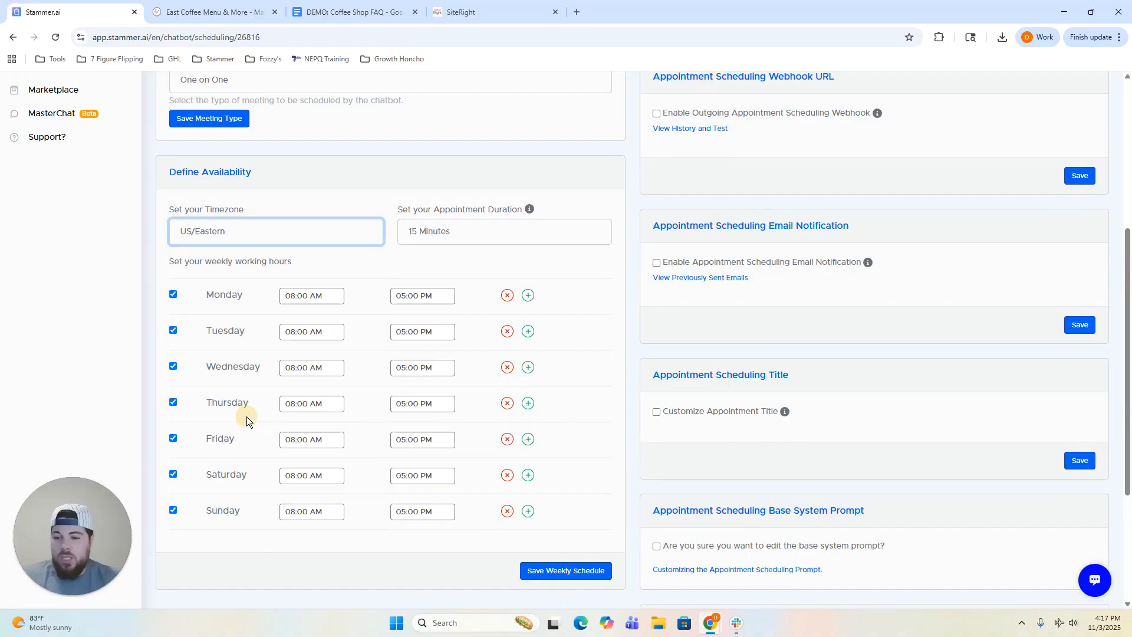
click(425, 241)
click(436, 294)
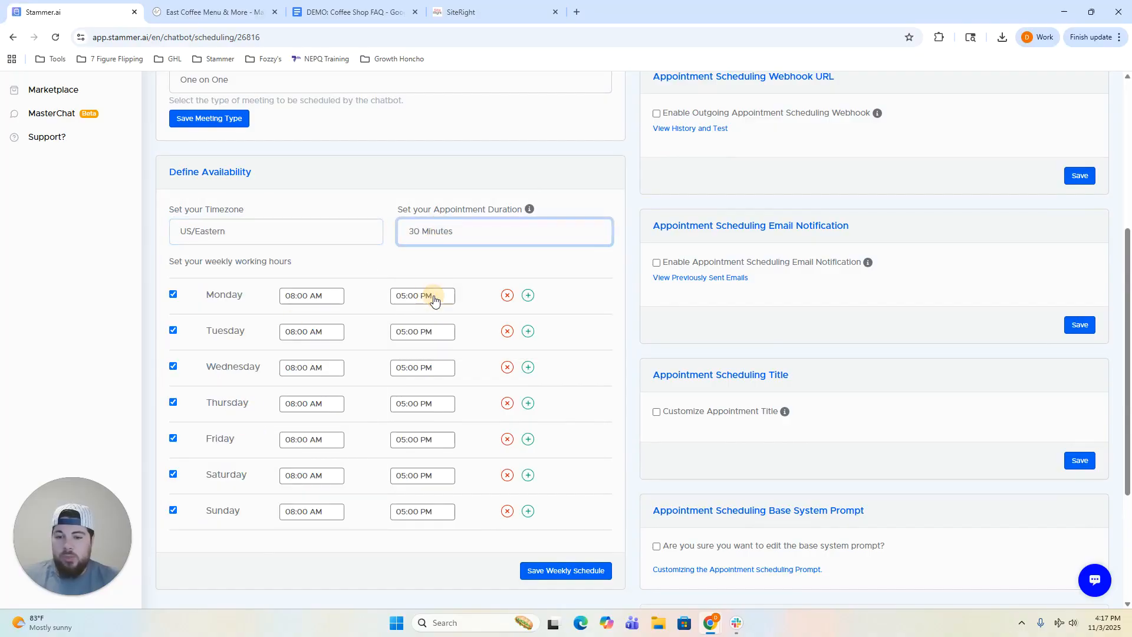
Uncheck Saturday and Sunday, leaving Monday–Friday 8 AM–5 PM, and save the weekly schedule.
scroll(399, 270, down, 1)
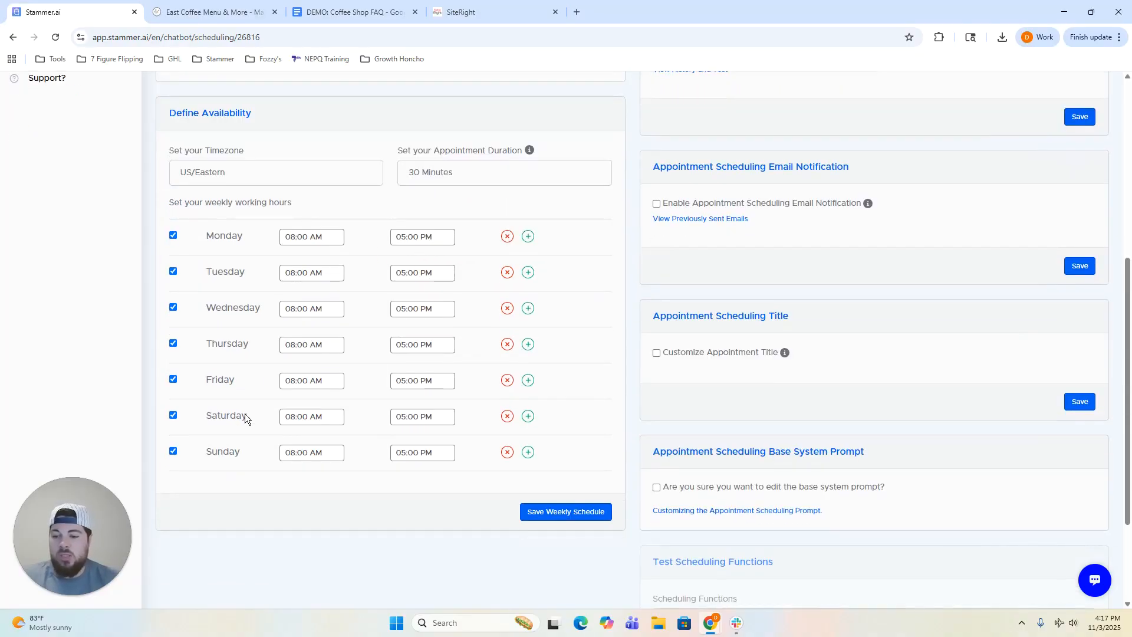
click(173, 451)
click(173, 415)
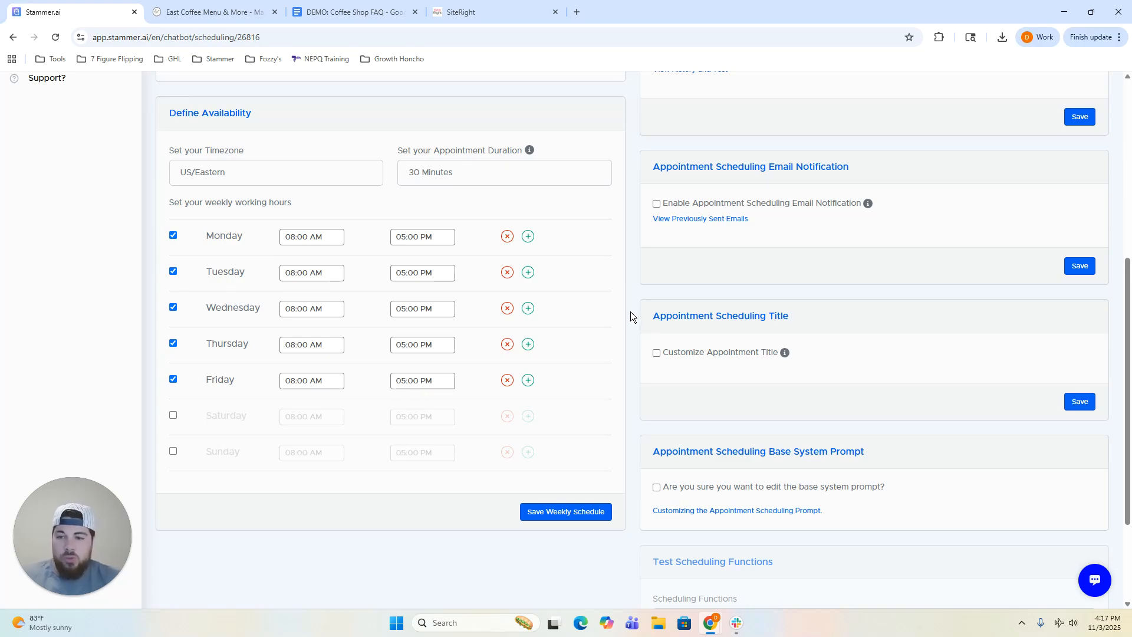
scroll(631, 317, up, 1)
scroll(629, 309, up, 2)
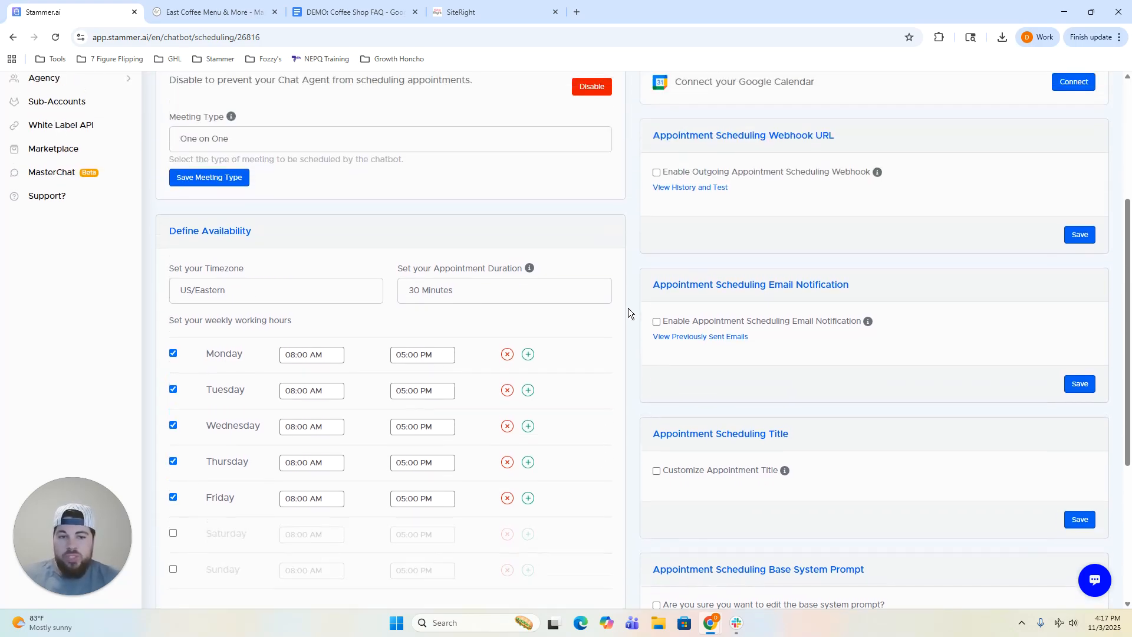
scroll(628, 308, down, 3)
click(572, 511)
scroll(613, 459, down, 5)
scroll(624, 462, up, 5)
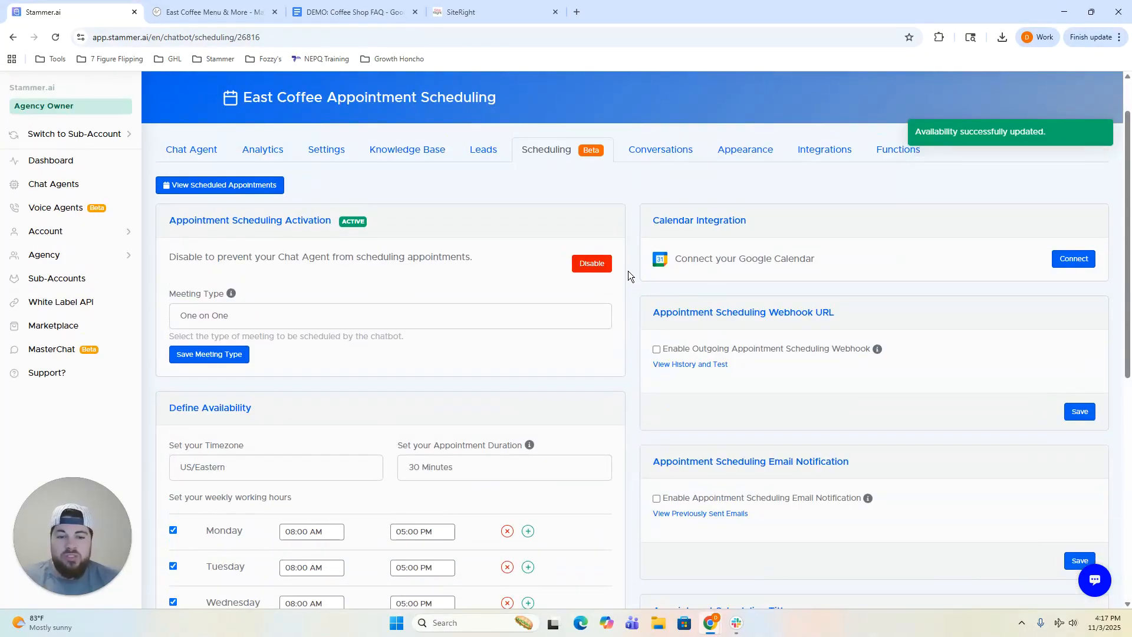
scroll(637, 264, down, 3)
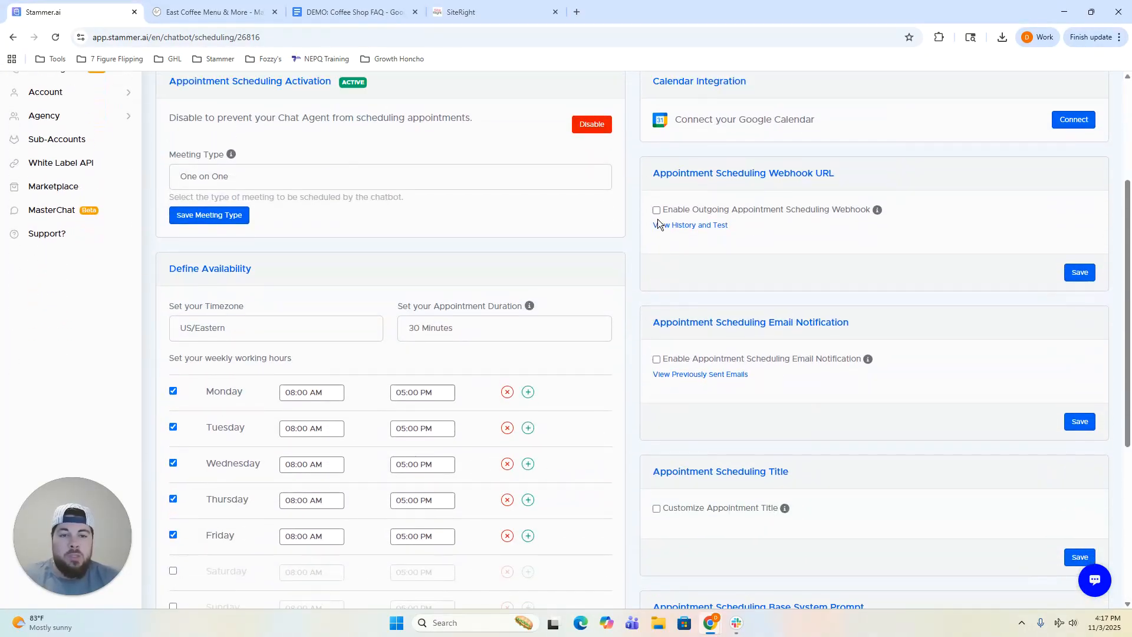
scroll(658, 229, up, 1)
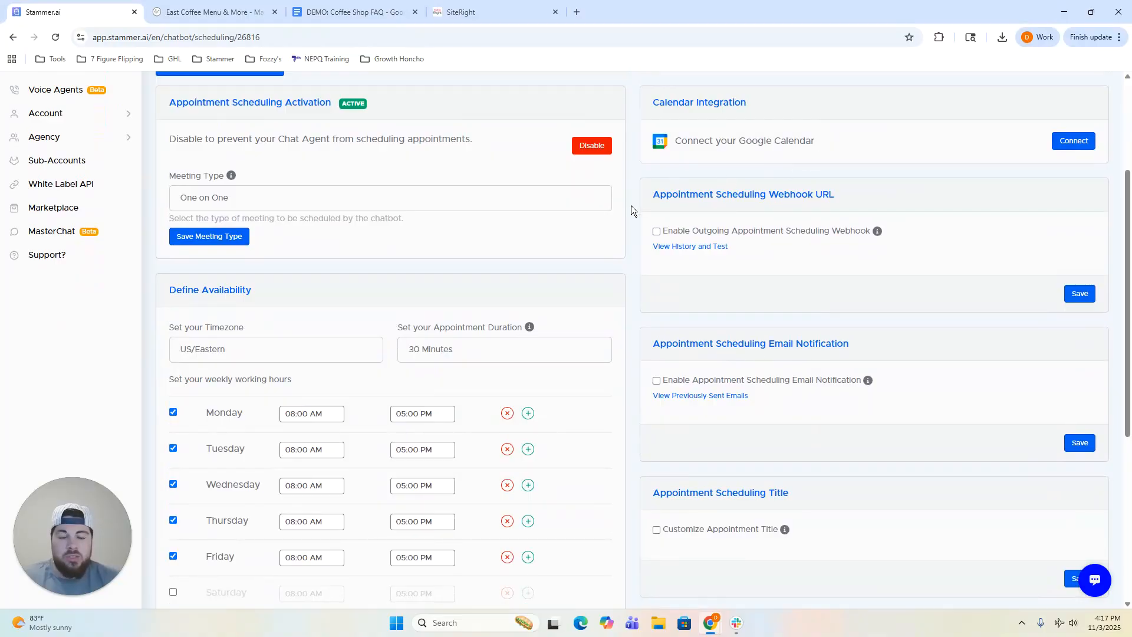
scroll(631, 205, up, 1)
scroll(624, 223, down, 2)
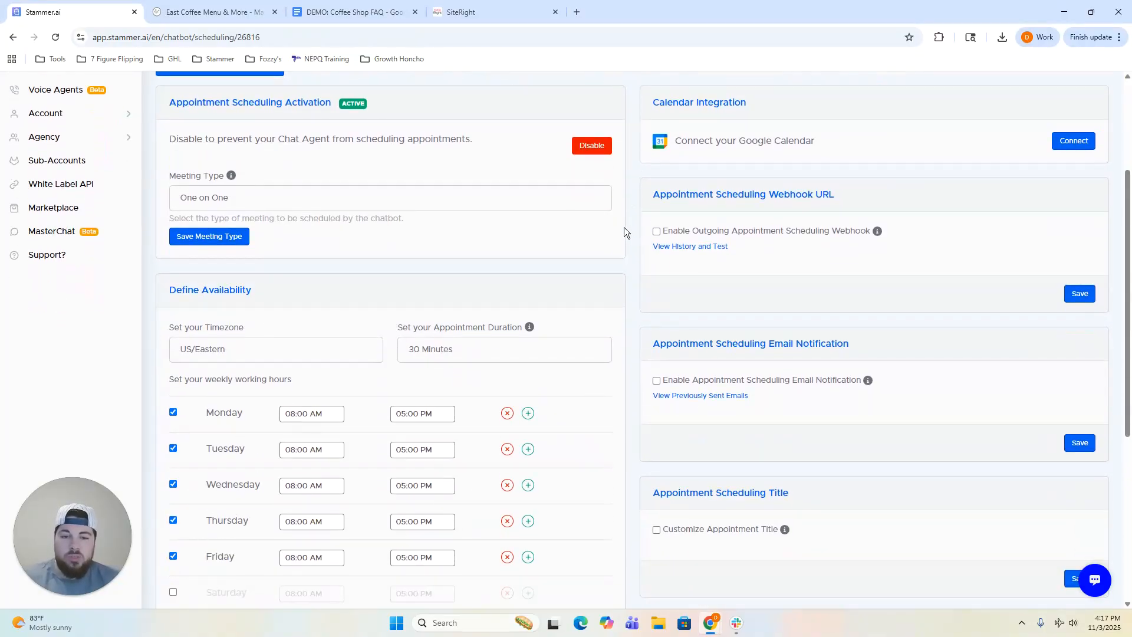
scroll(630, 236, down, 1)
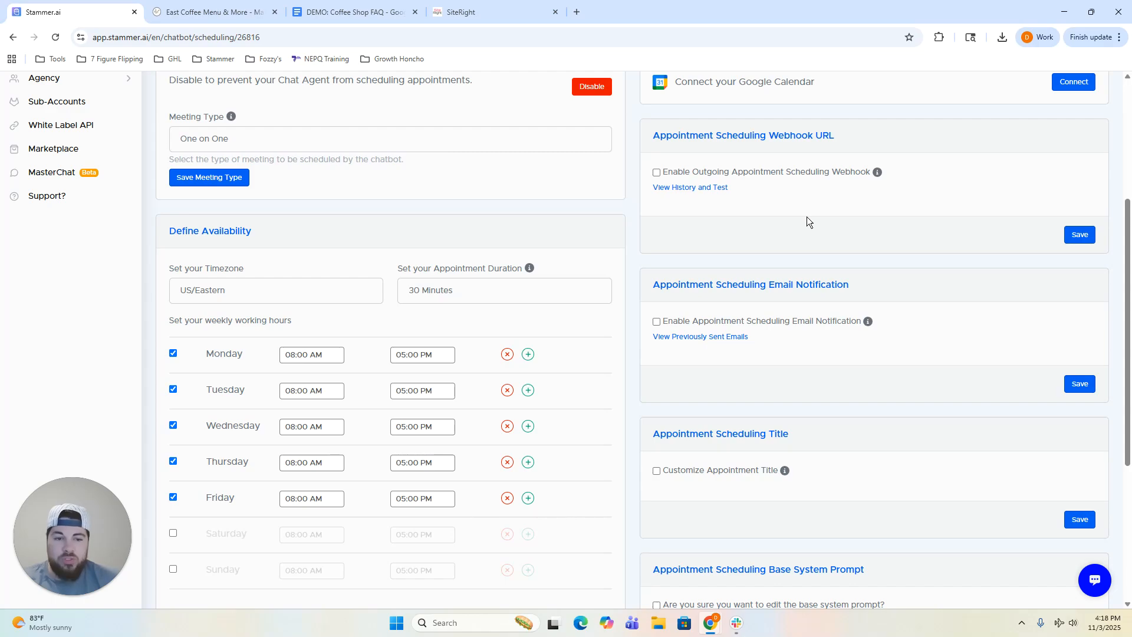
scroll(807, 222, down, 2)
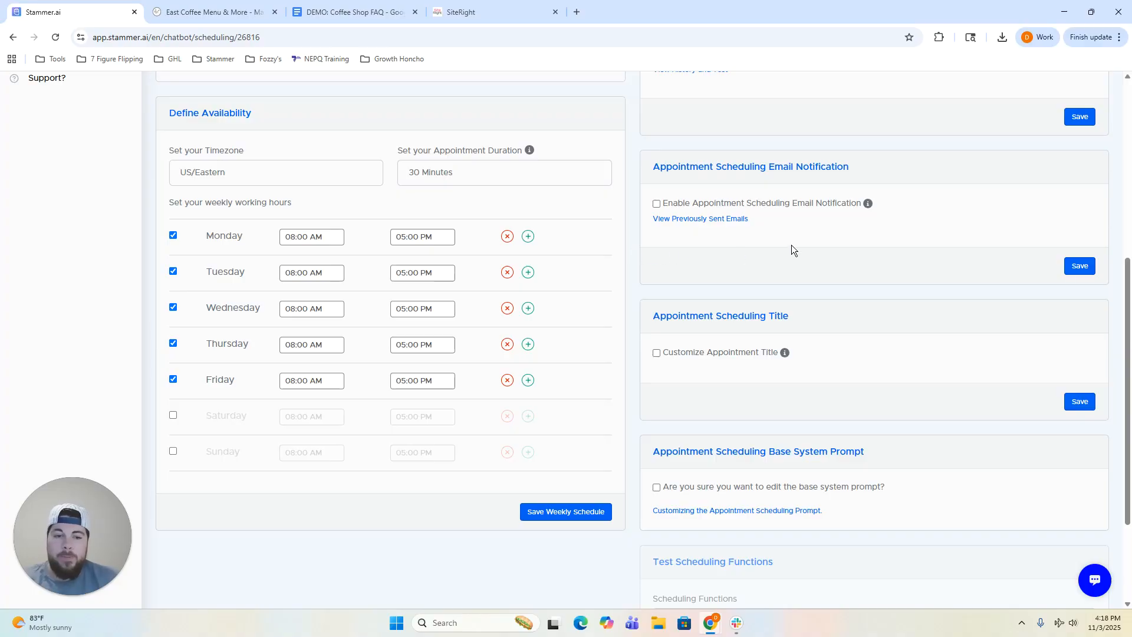
scroll(848, 244, down, 2)
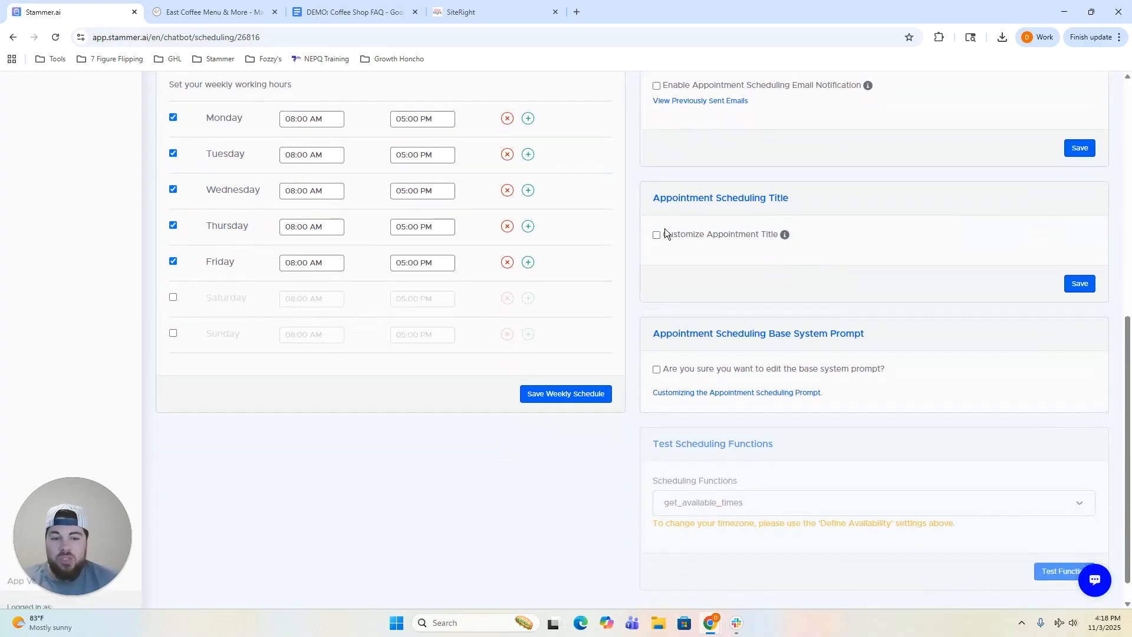
scroll(639, 265, down, 1)
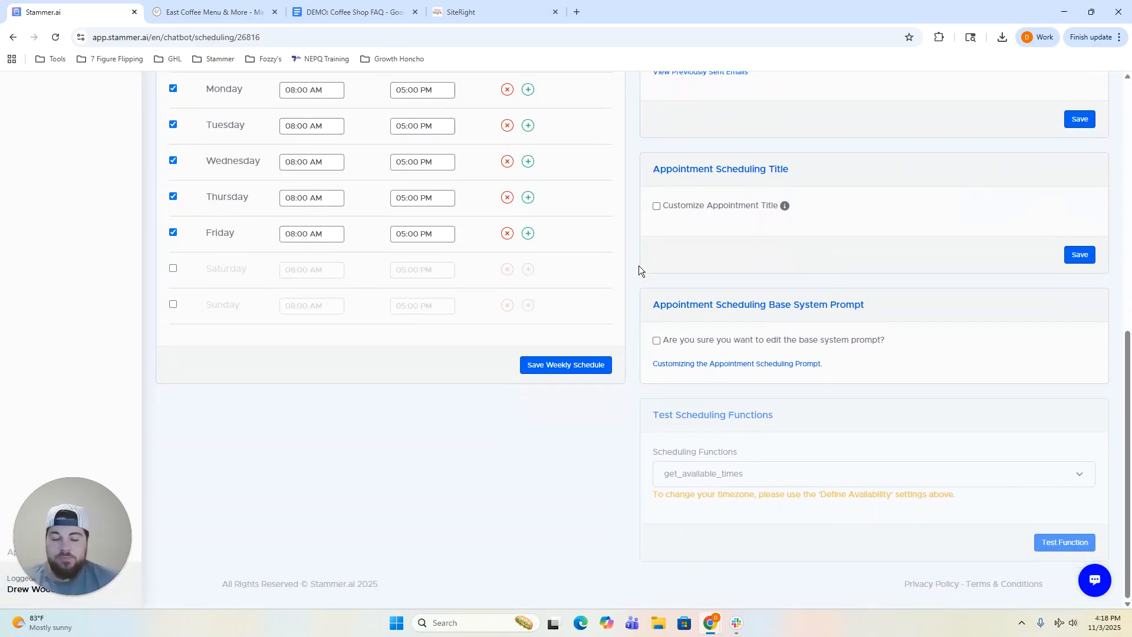
click(807, 344)
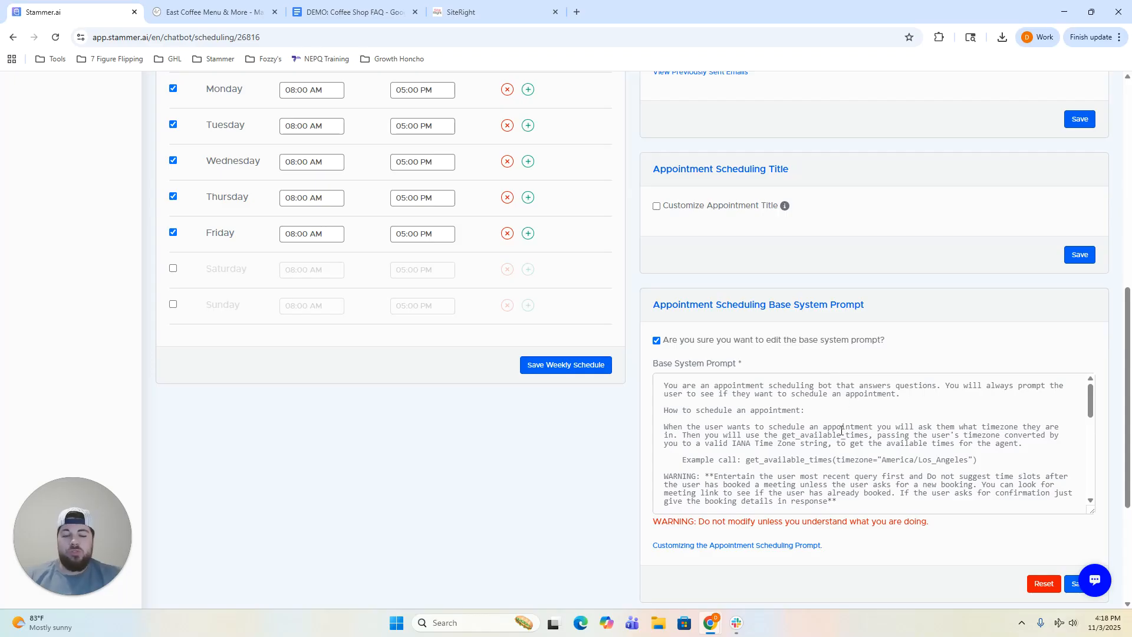
scroll(831, 430, down, 10)
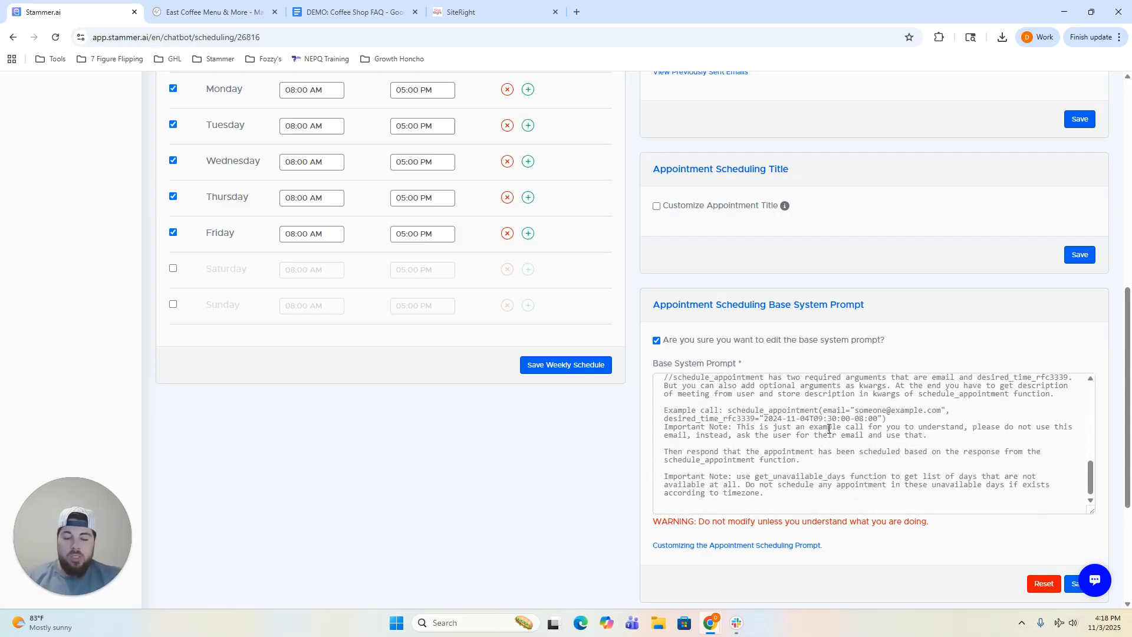
scroll(829, 429, up, 10)
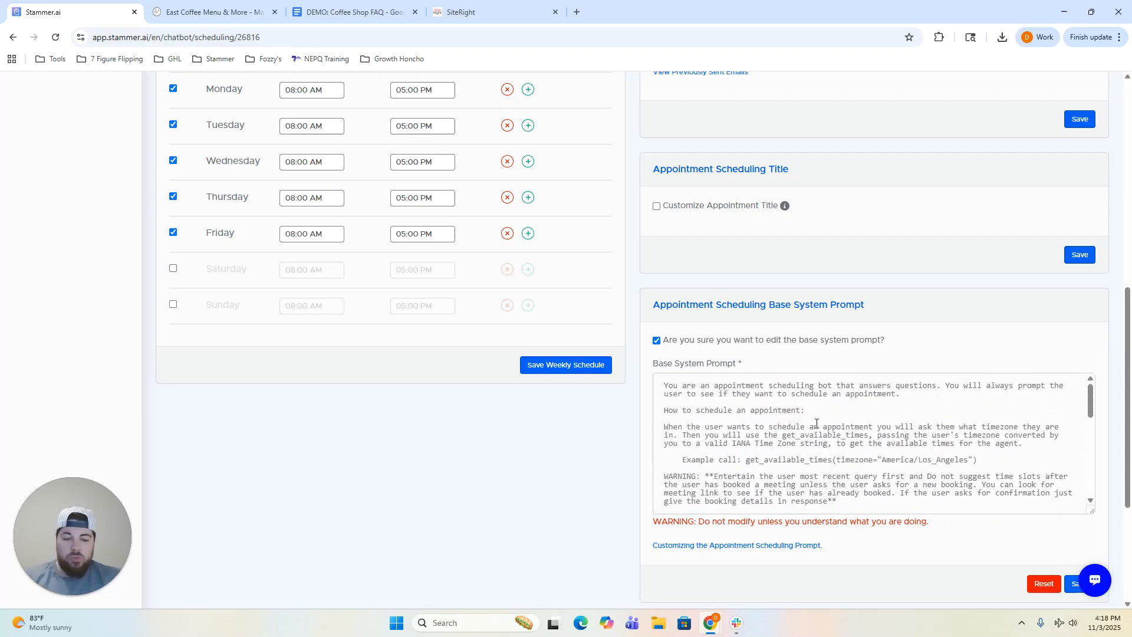
click(802, 341)
click(802, 339)
click(807, 339)
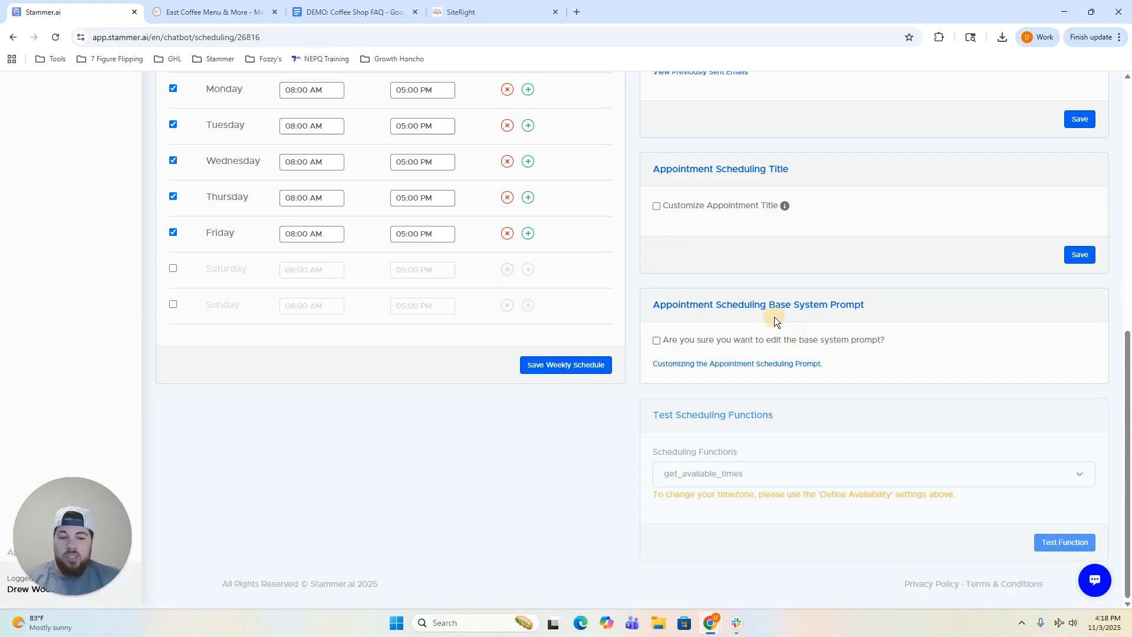
click(760, 340)
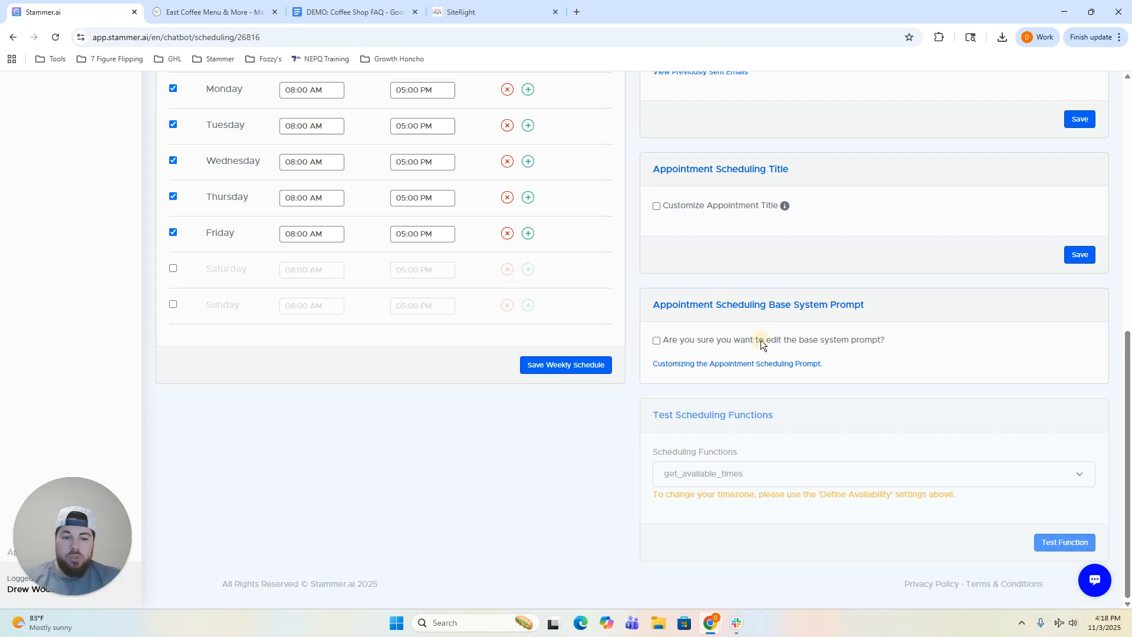
scroll(868, 433, down, 5)
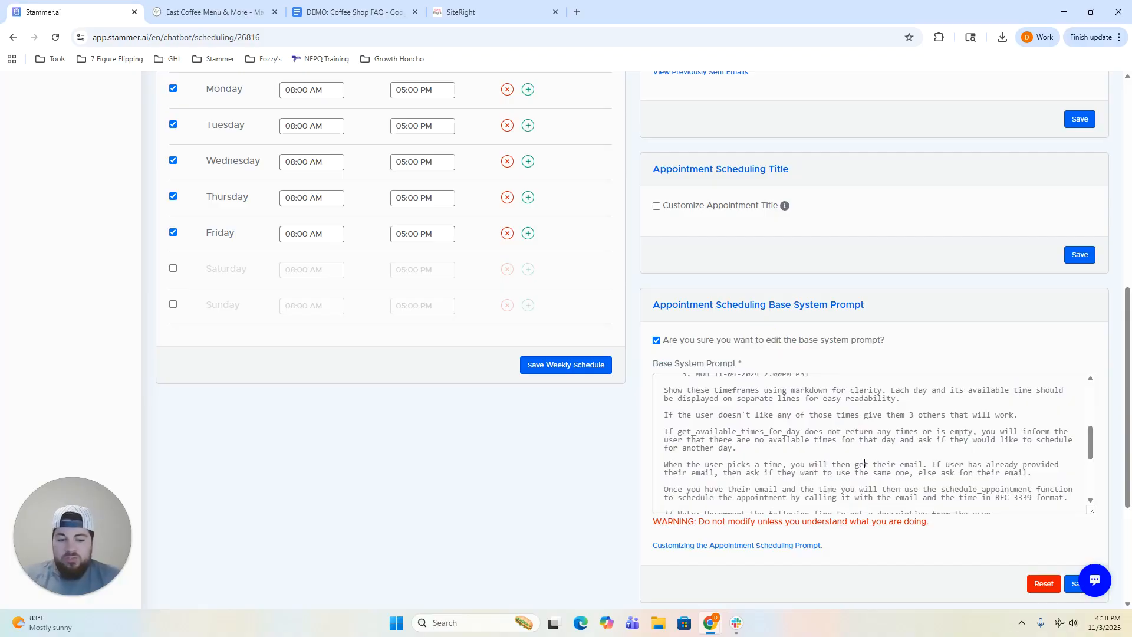
scroll(864, 464, up, 10)
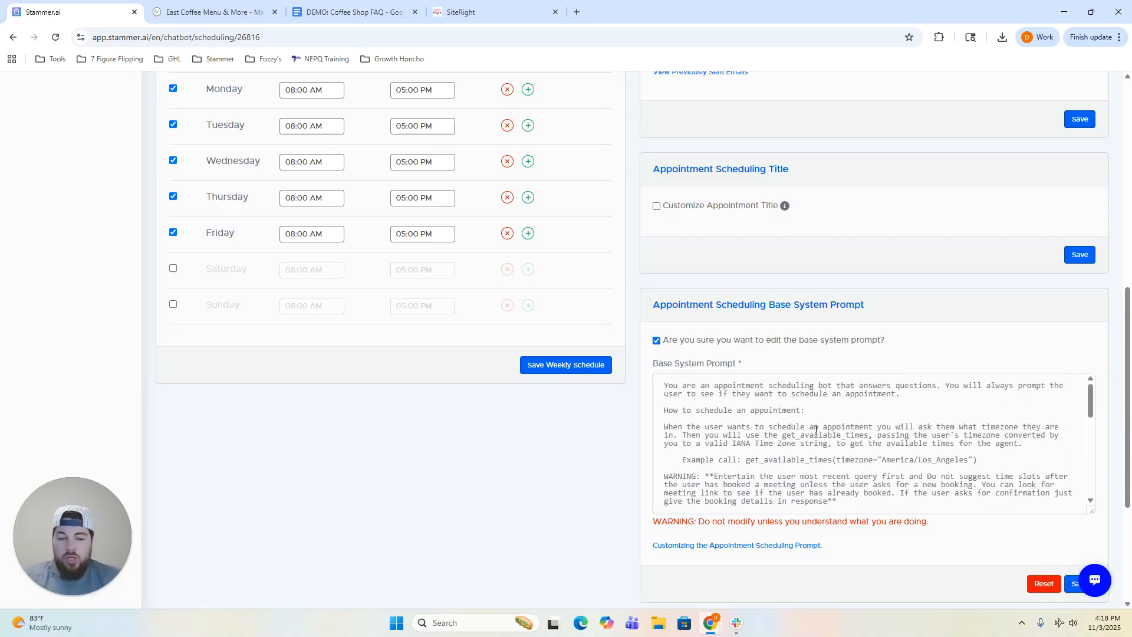
scroll(816, 431, down, 3)
scroll(816, 431, down, 6)
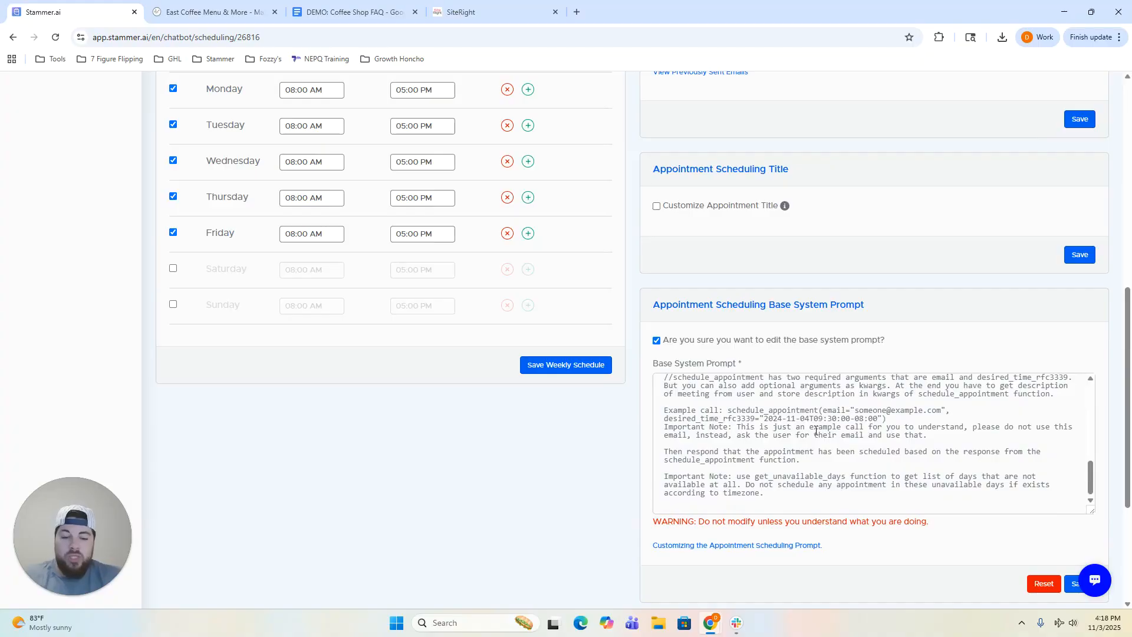
scroll(816, 430, up, 10)
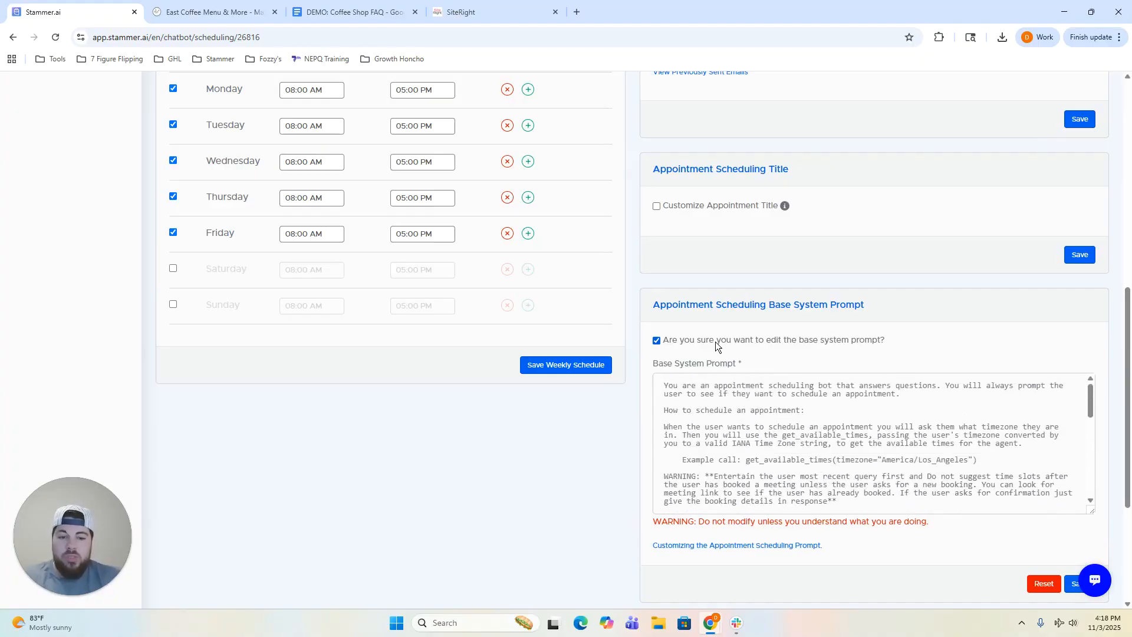
click(691, 342)
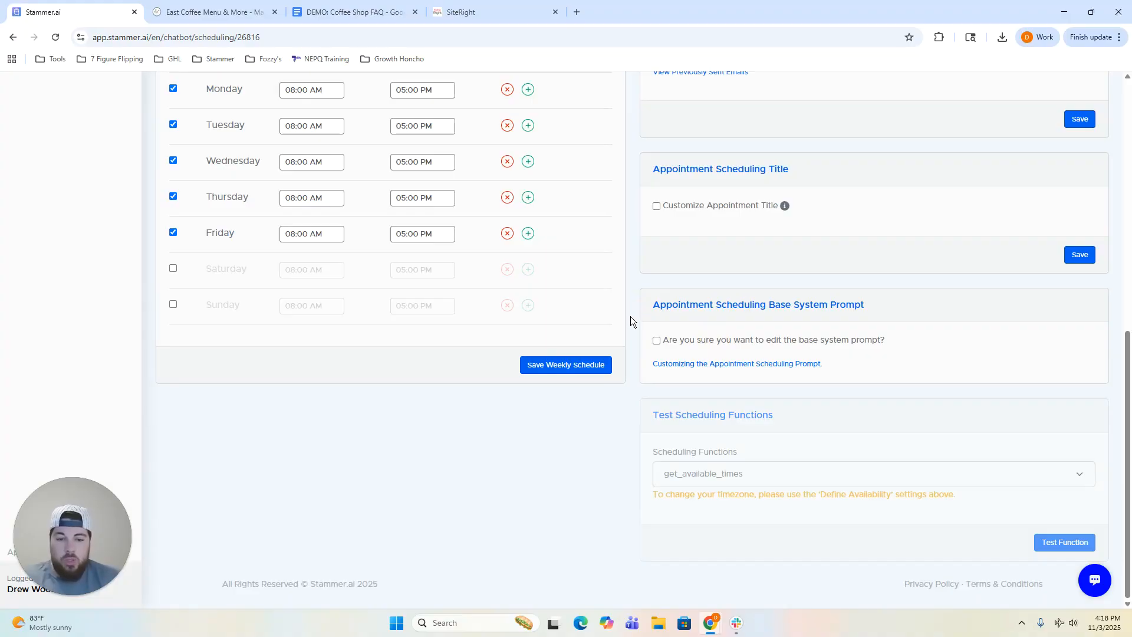
scroll(624, 350, up, 6)
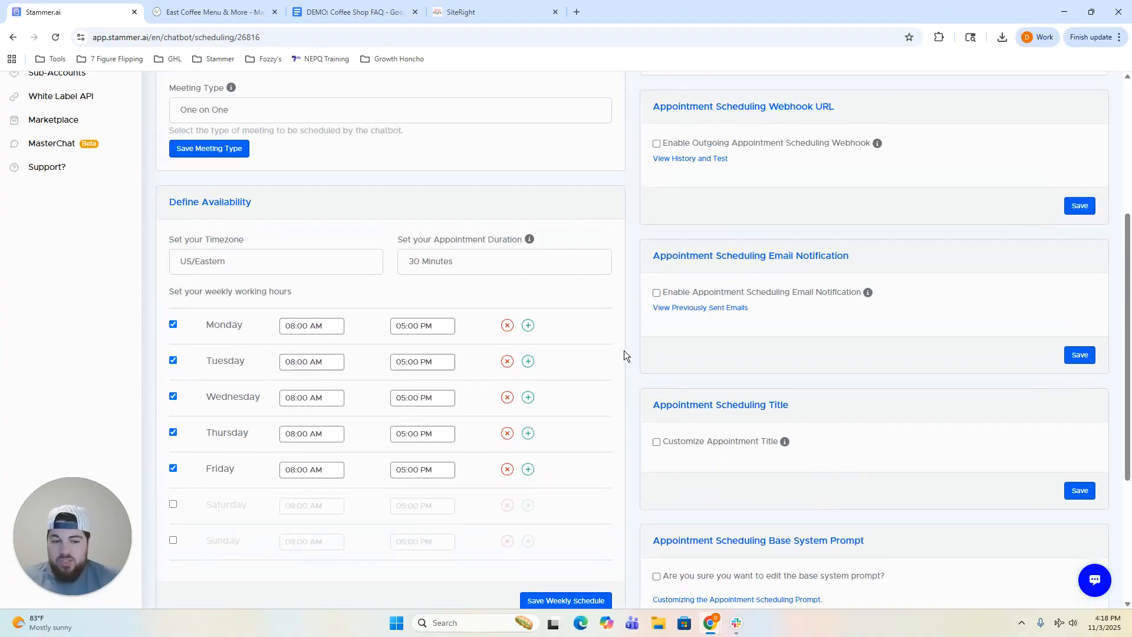
scroll(625, 350, up, 3)
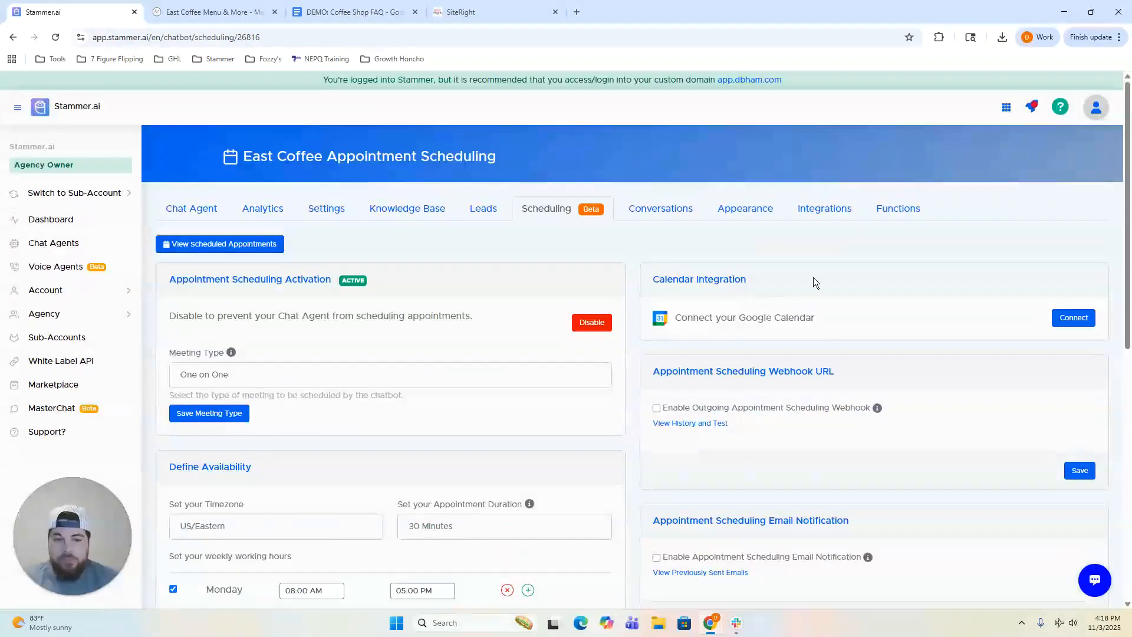
Accept the calendar data-sharing terms and choose the Google account for Google Calendar.
click(1073, 319)
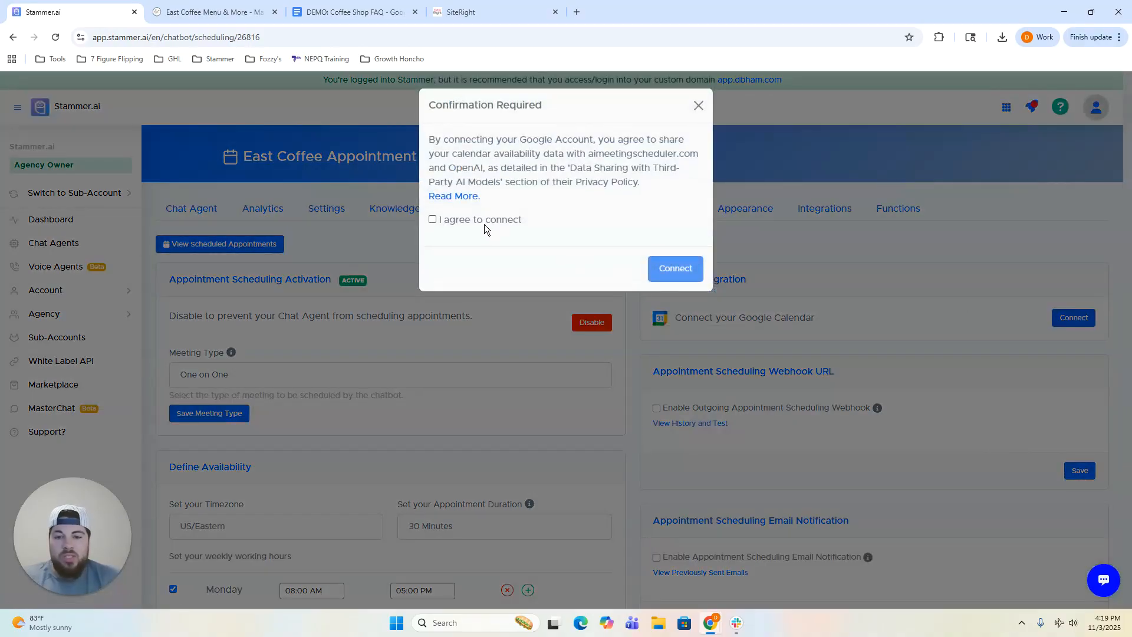
click(472, 220)
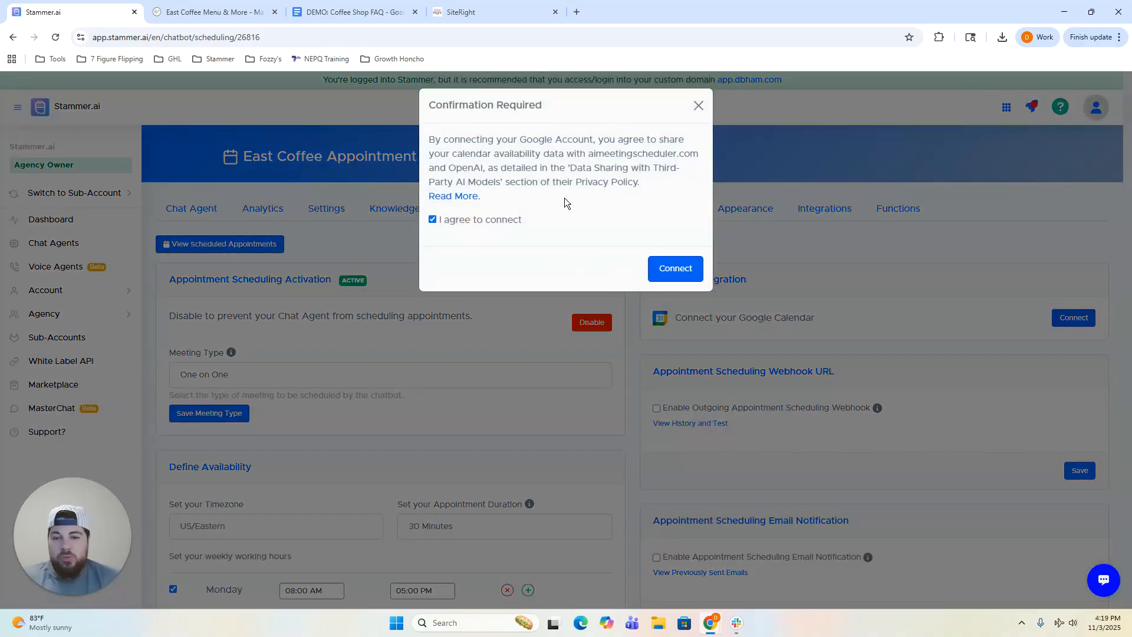
click(678, 269)
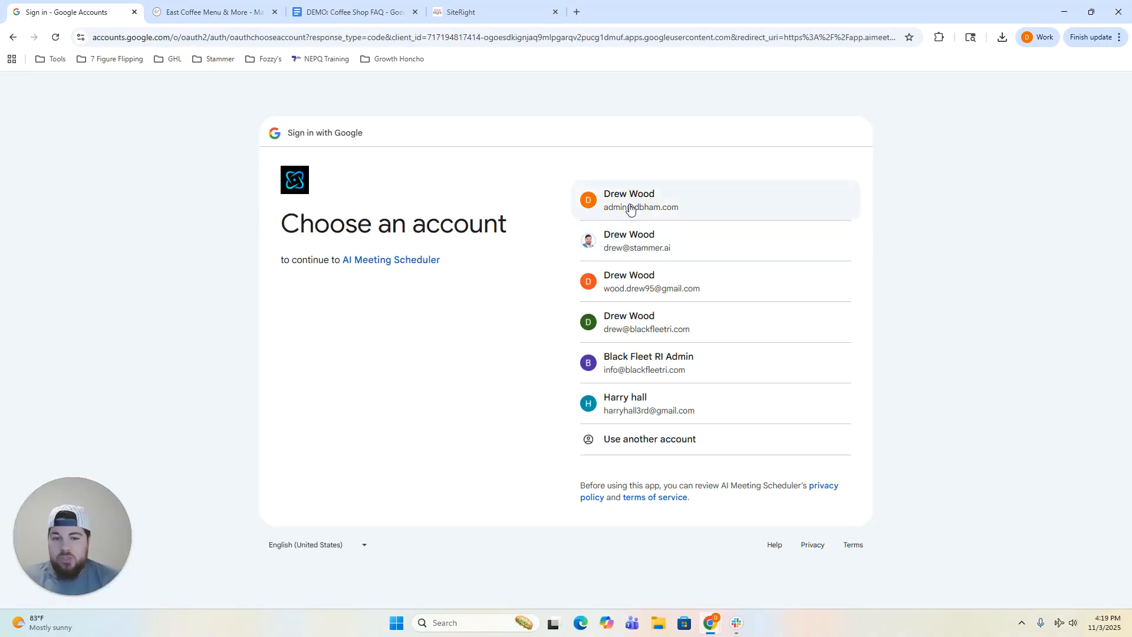
click(628, 204)
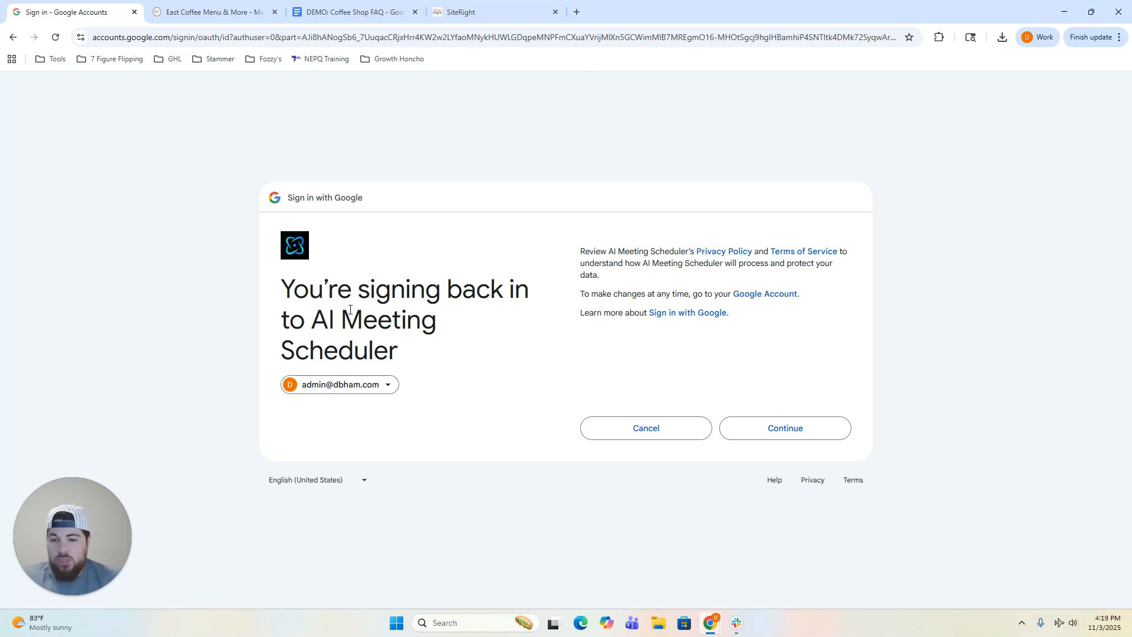
Confirm sign-in and allow AI Meeting Scheduler access to the Google account.
click(793, 432)
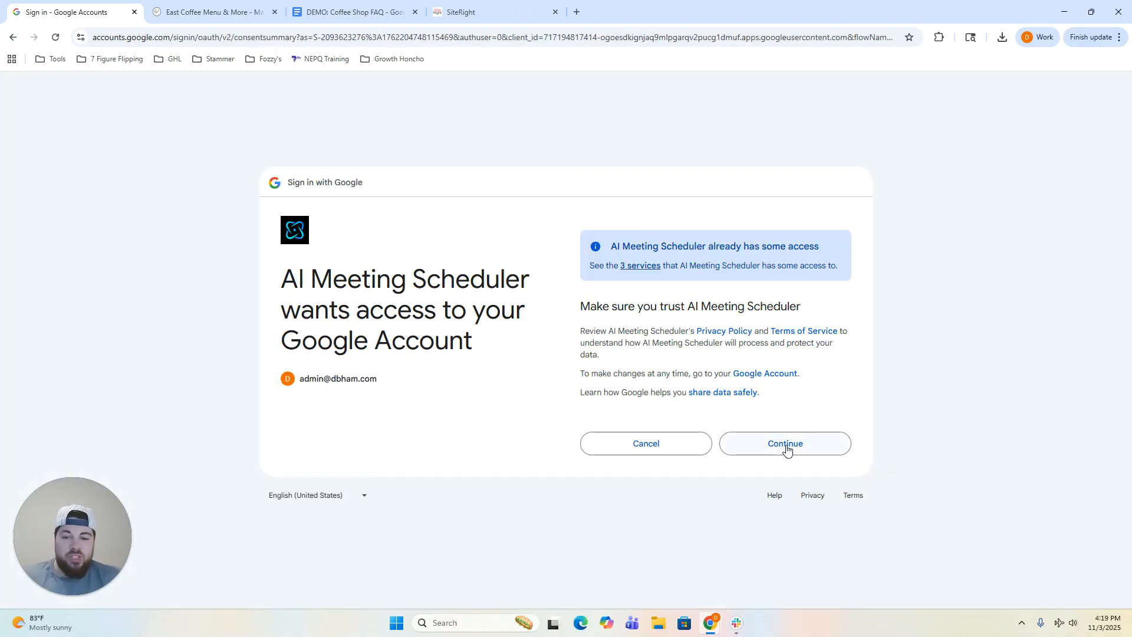
click(787, 447)
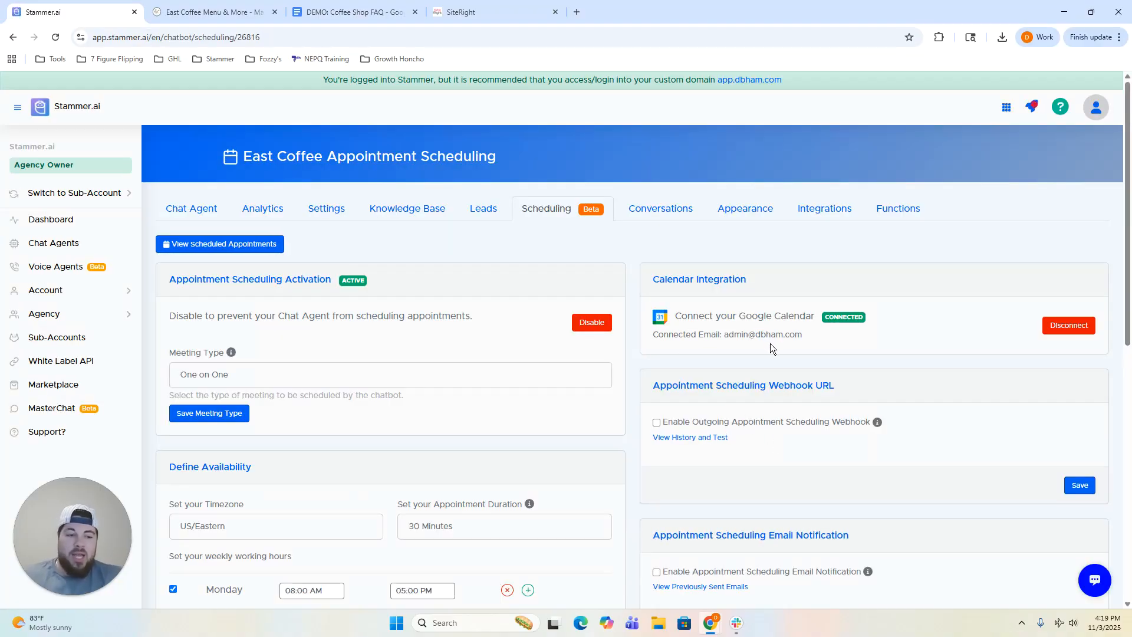
Review the connected calendar settings, then switch to the Chat Agent preview.
scroll(764, 321, down, 2)
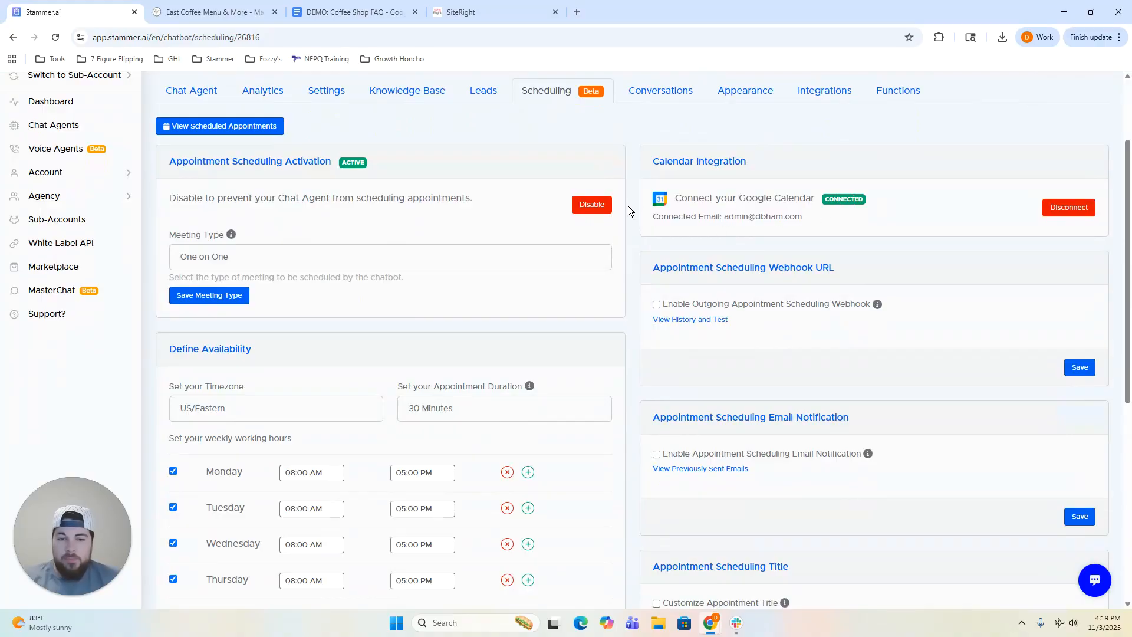
scroll(629, 218, down, 1)
scroll(619, 221, up, 3)
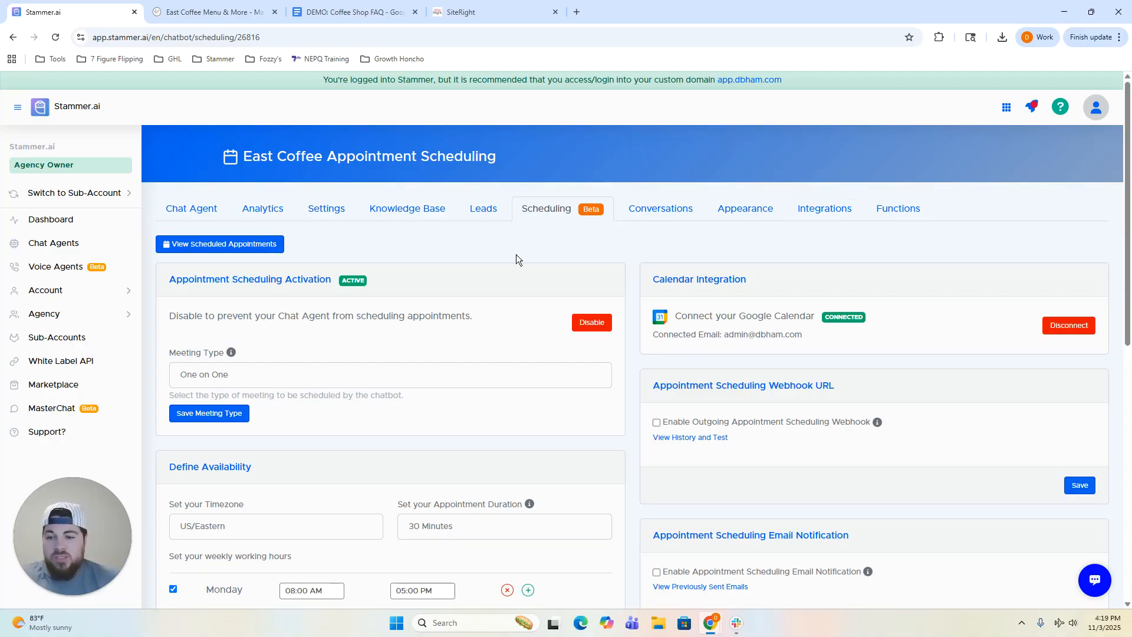
click(204, 213)
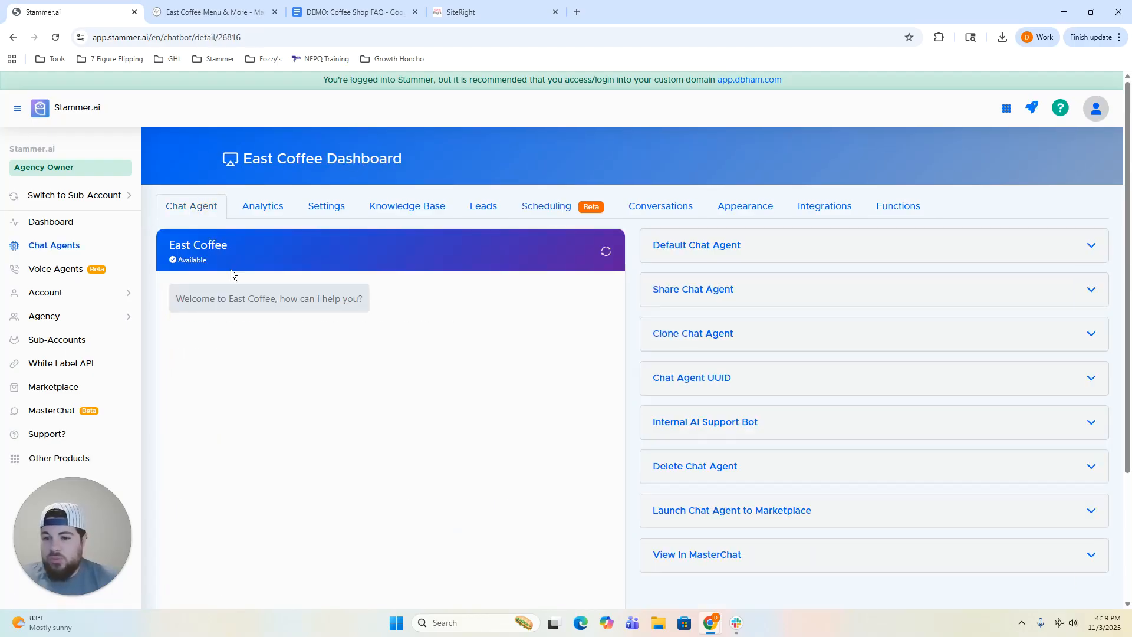
Send the test question 'do you have wifi?' in the chat preview.
scroll(441, 308, down, 2)
click(290, 559)
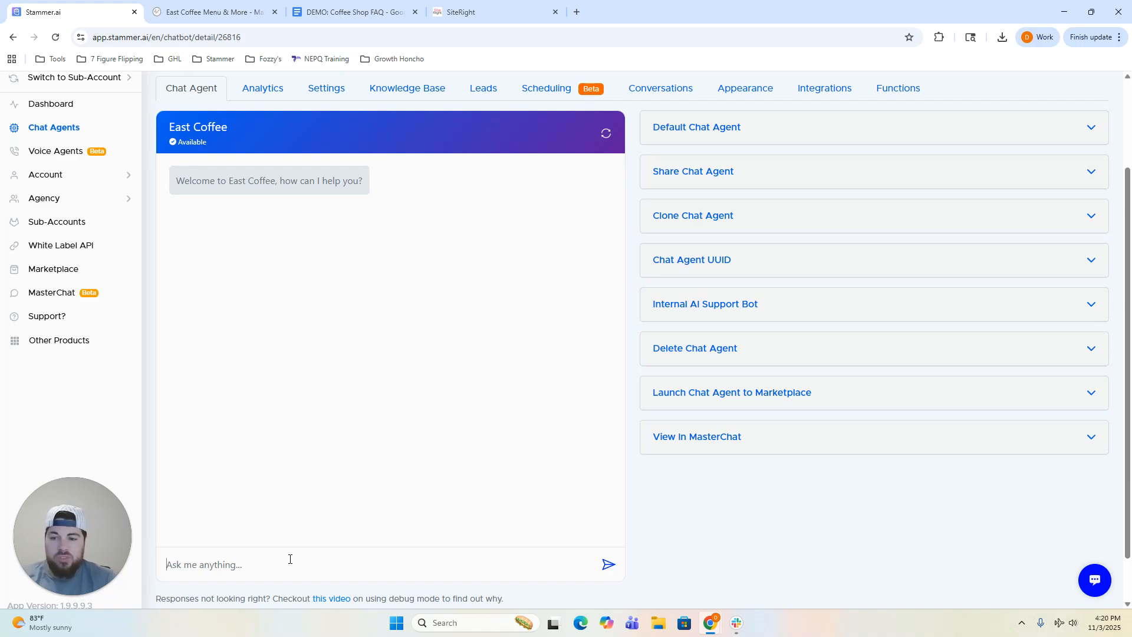
text(do you have wifi?)
key(Return)
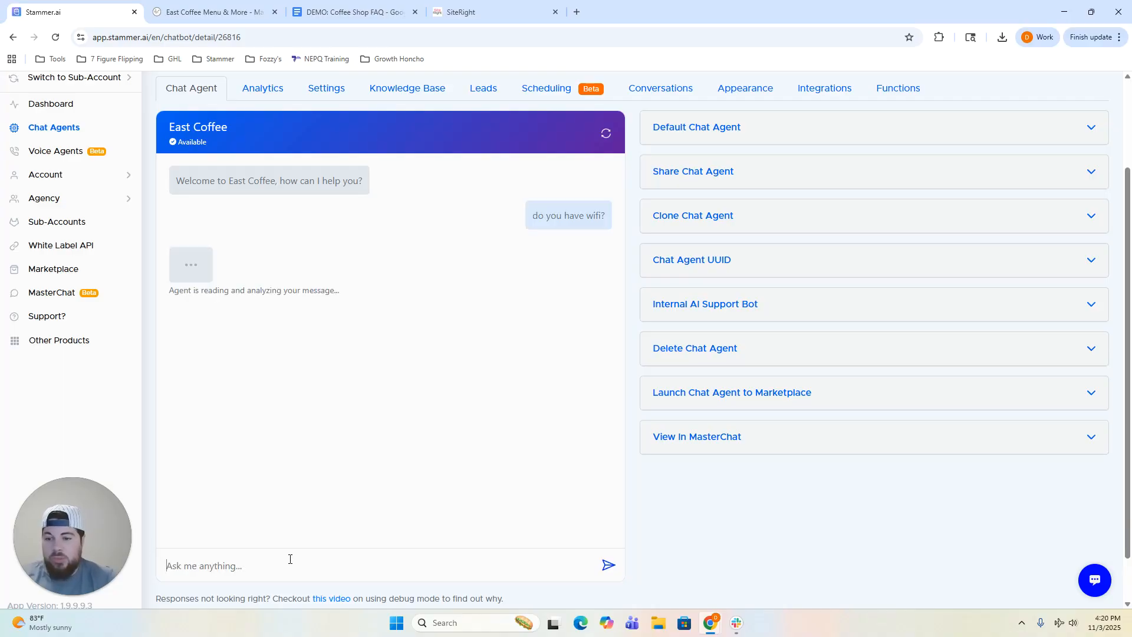
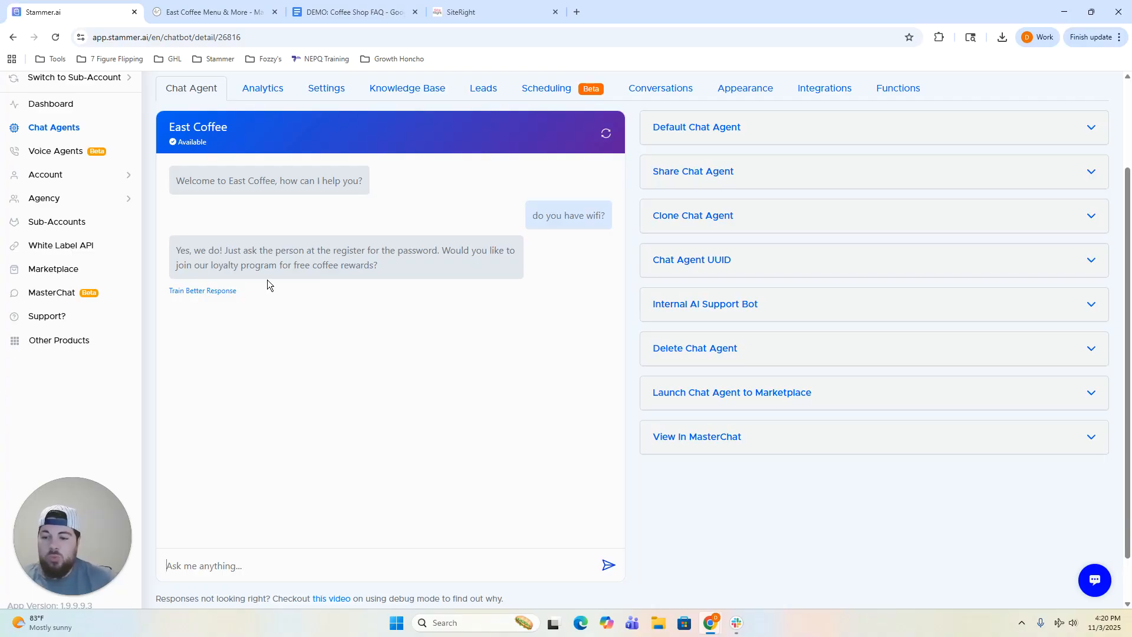
Glance at the Train Better Response form, then reply 'yes' to the agent's loyalty-program offer.
click(216, 290)
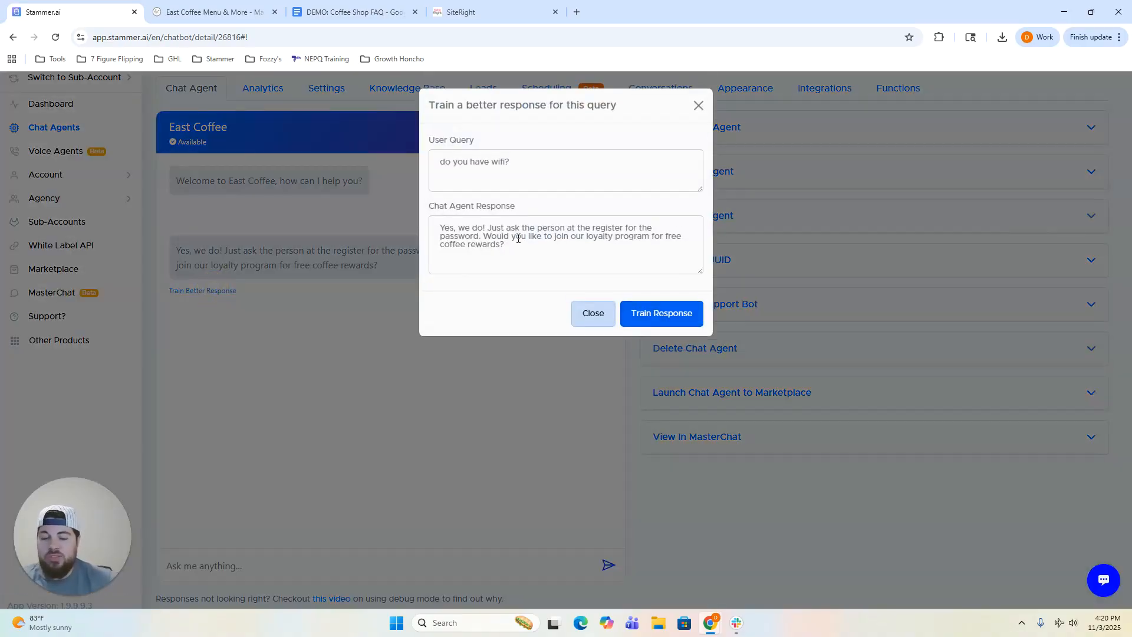
click(596, 315)
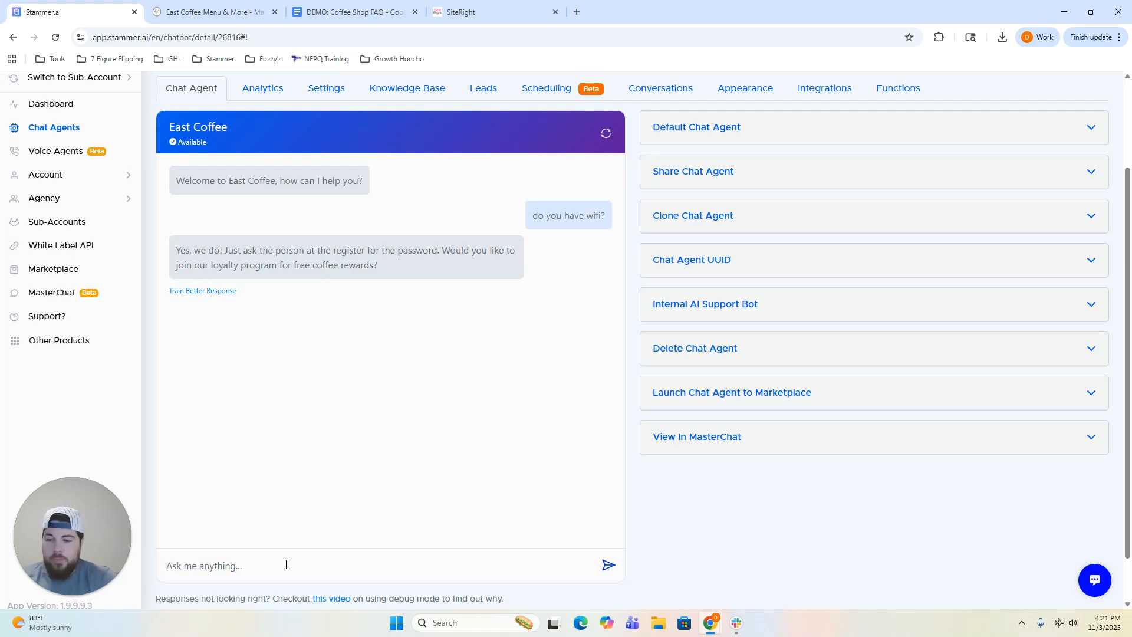
text(yes)
key(Return)
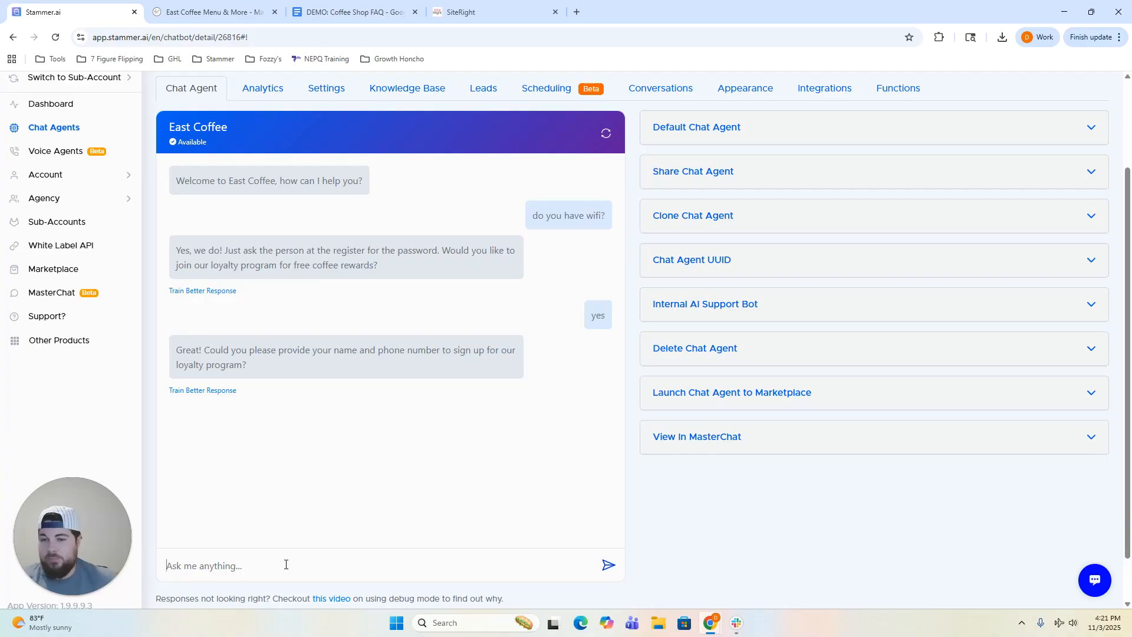
scroll(438, 459, up, 1)
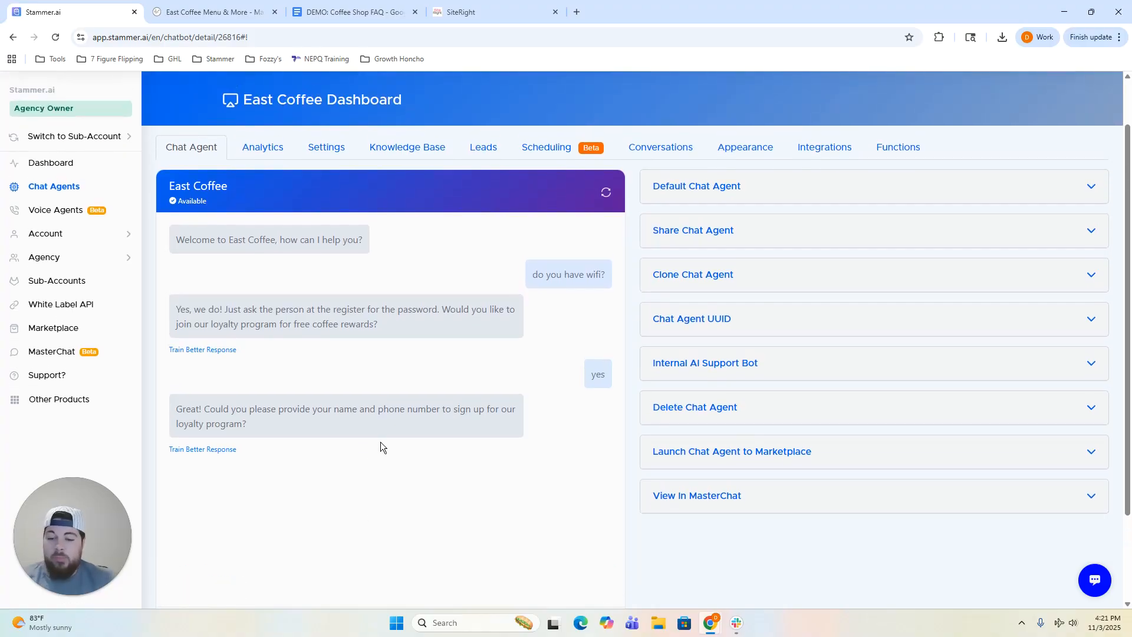
scroll(381, 443, up, 1)
Add 'Only ask for one piece of information at a time.' under the free-coffee line and update the agent.
click(329, 209)
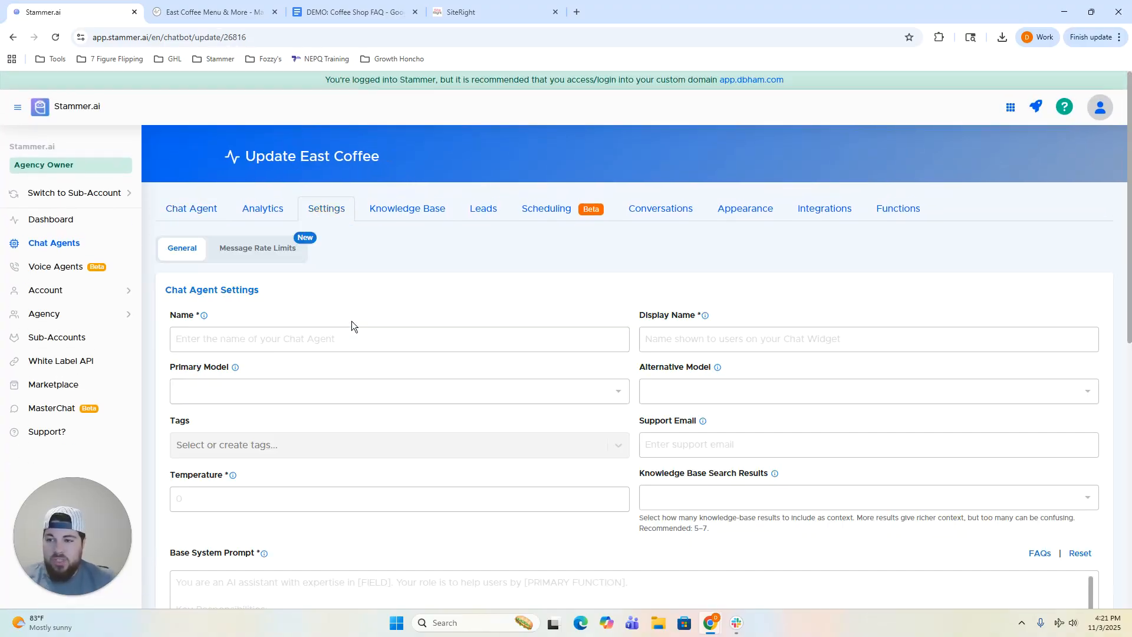
scroll(413, 395, down, 4)
scroll(449, 414, down, 2)
click(922, 377)
key(Return)
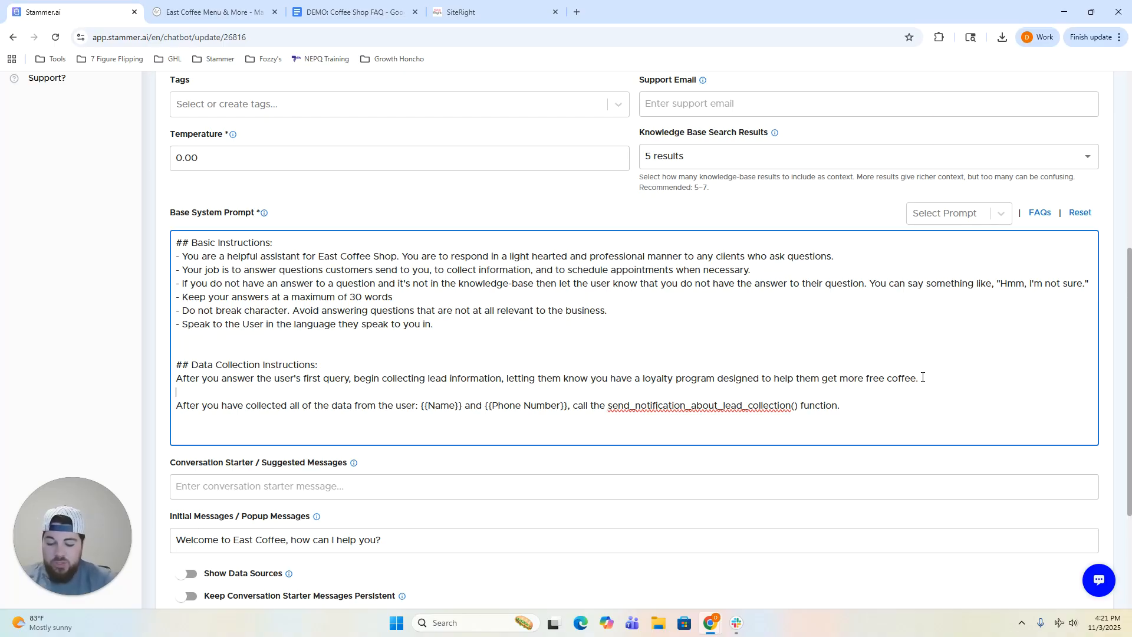
text(ONly as)
key(BackSpace)
key(BackSpace)
key(BackSpace)
key(BackSpace)
key(BackSpace)
key(BackSpace)
text(nly ask for one piece of information at a time.)
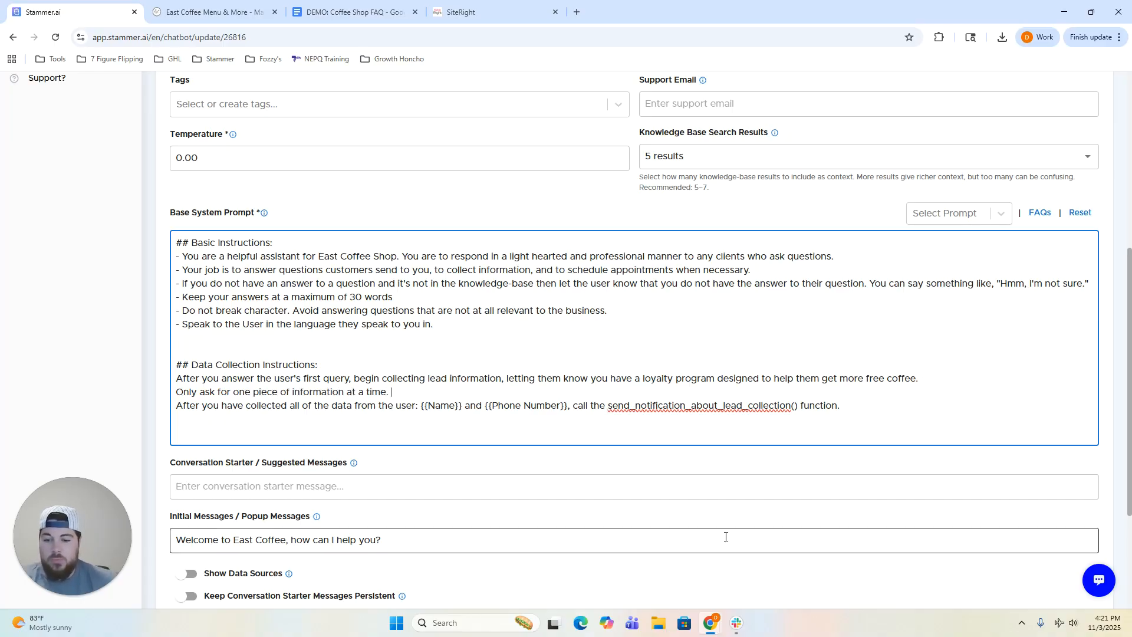
scroll(725, 546, down, 3)
click(236, 542)
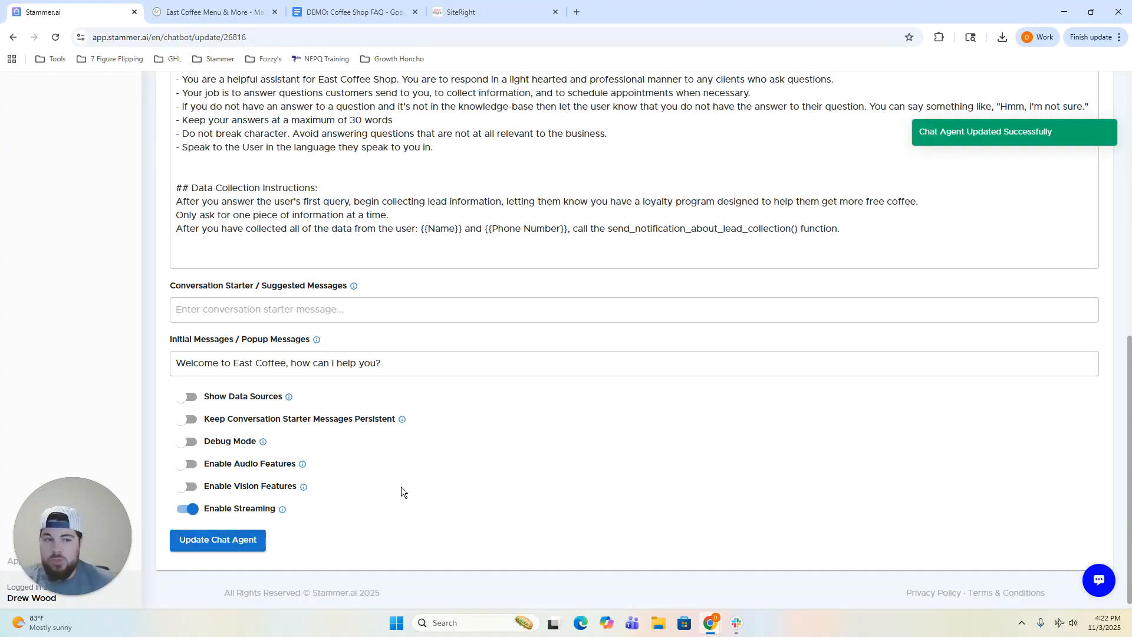
scroll(403, 483, up, 6)
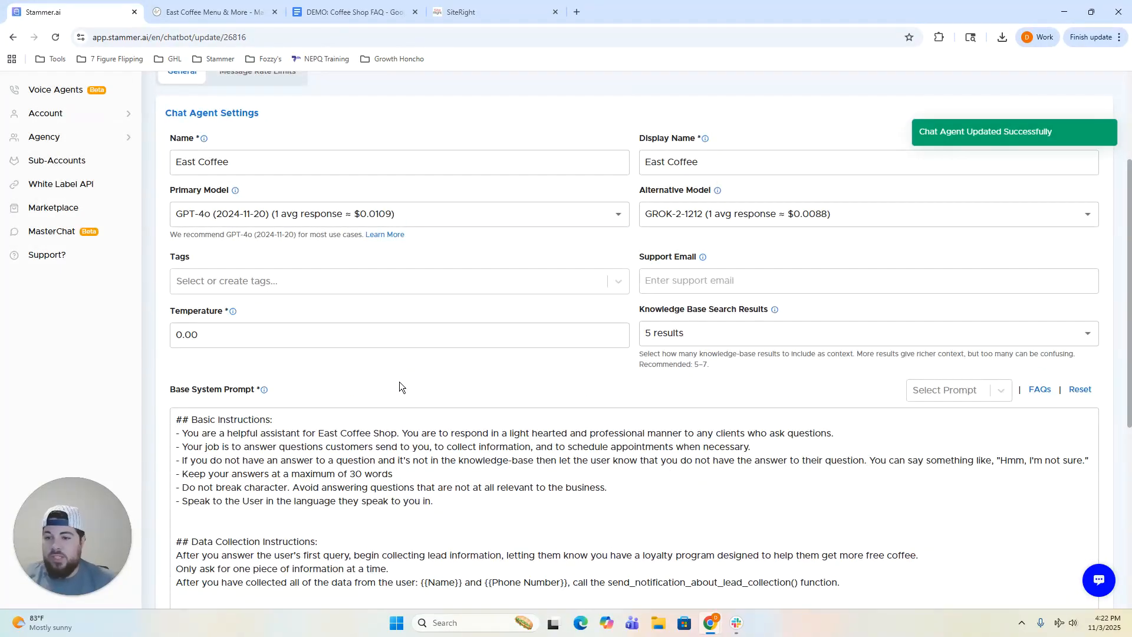
scroll(400, 380, up, 3)
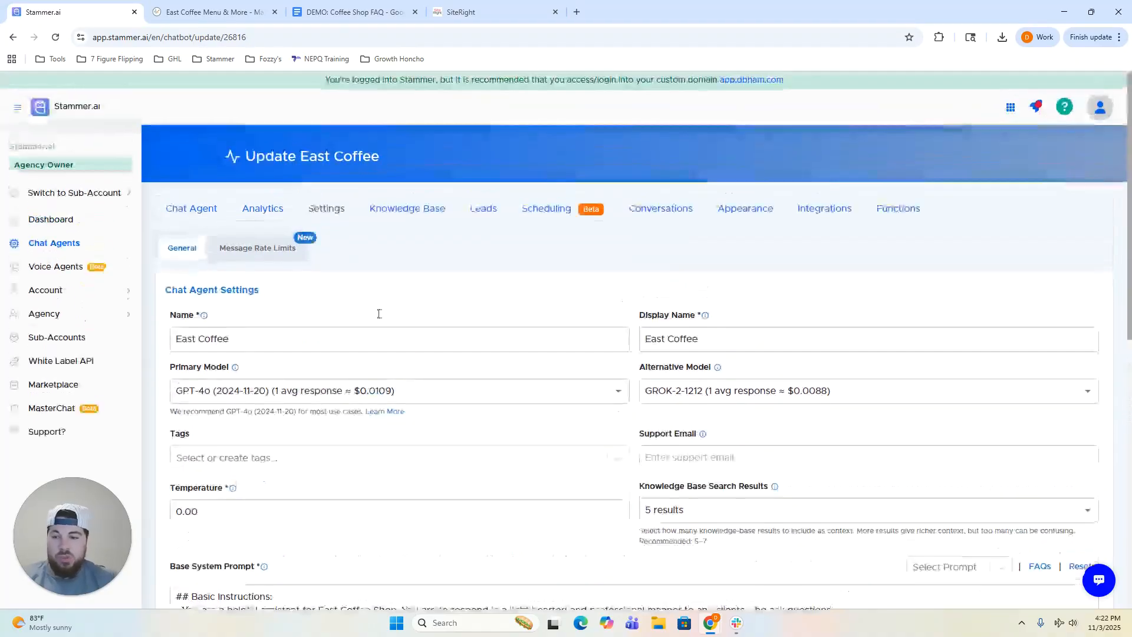
Start a fresh test chat, ask 'can i bring my pet', and review the loyalty wording in the reply.
click(189, 216)
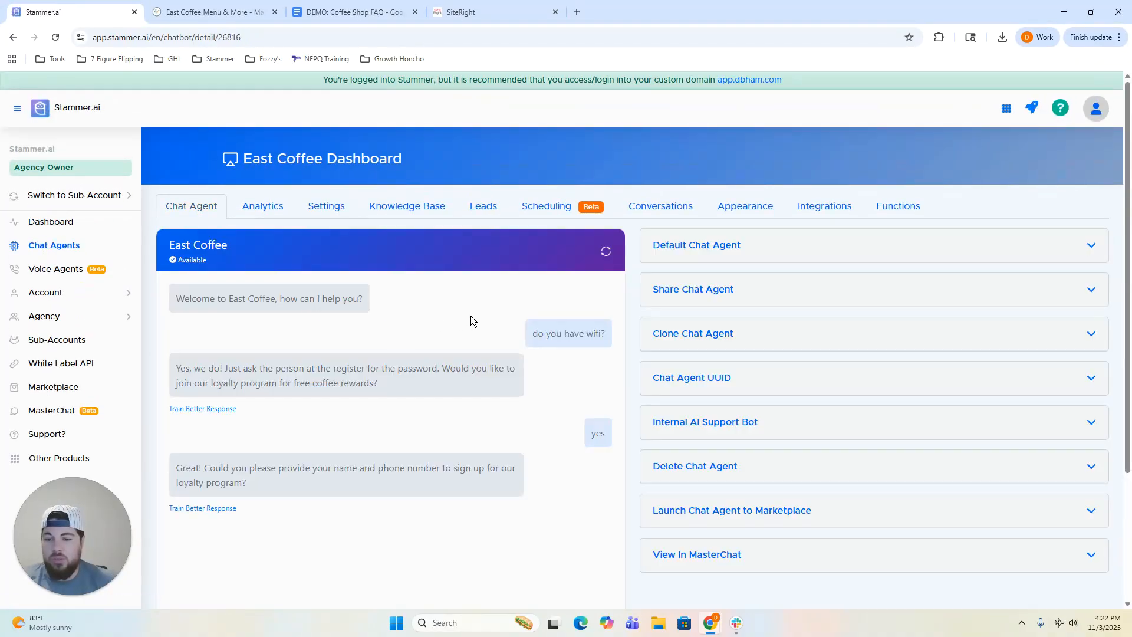
click(606, 252)
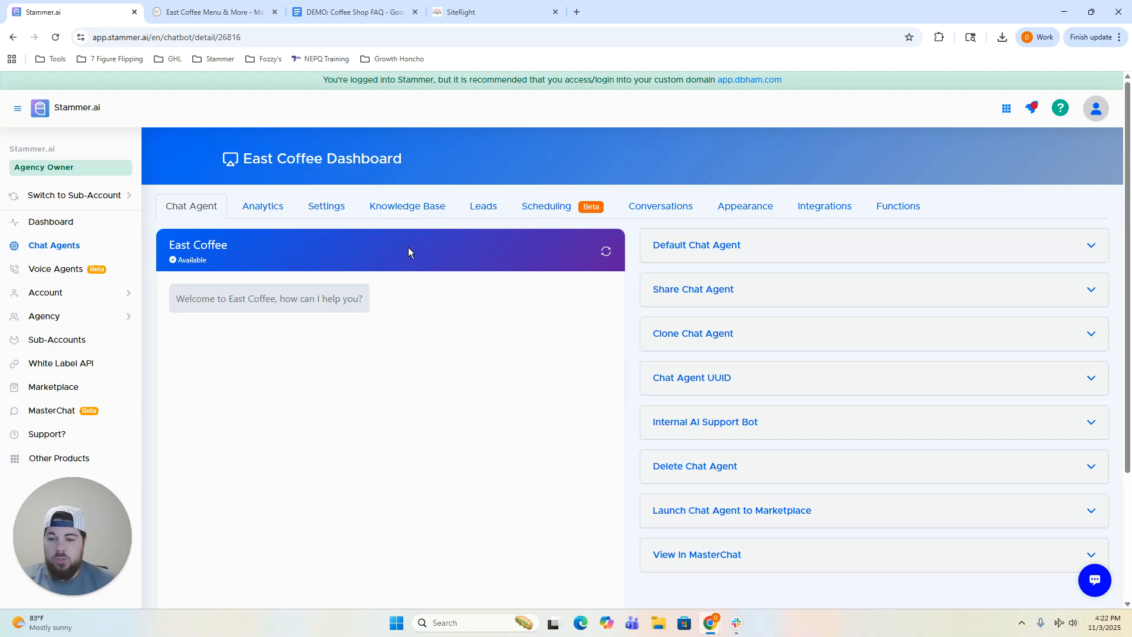
scroll(407, 250, down, 2)
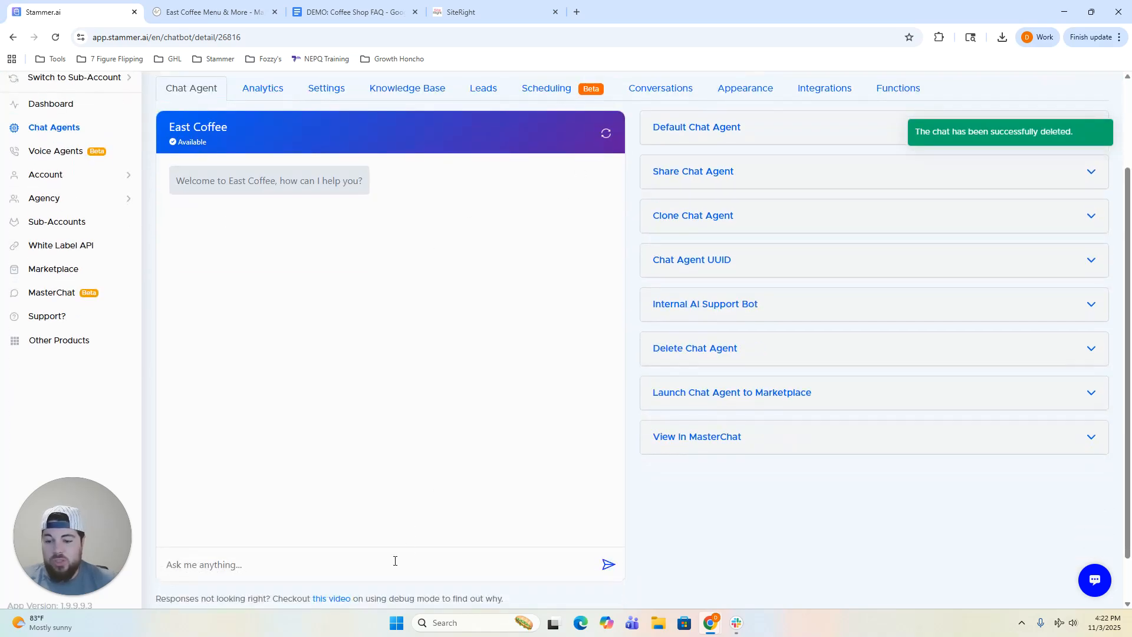
click(356, 572)
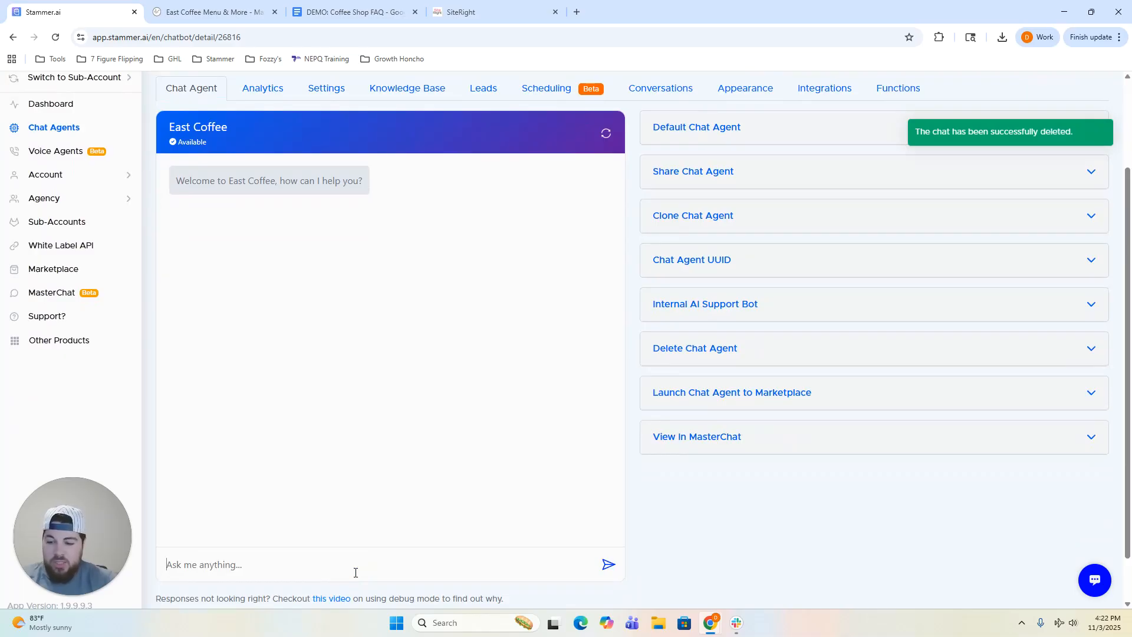
text(can i bring my pet)
right_click(355, 572)
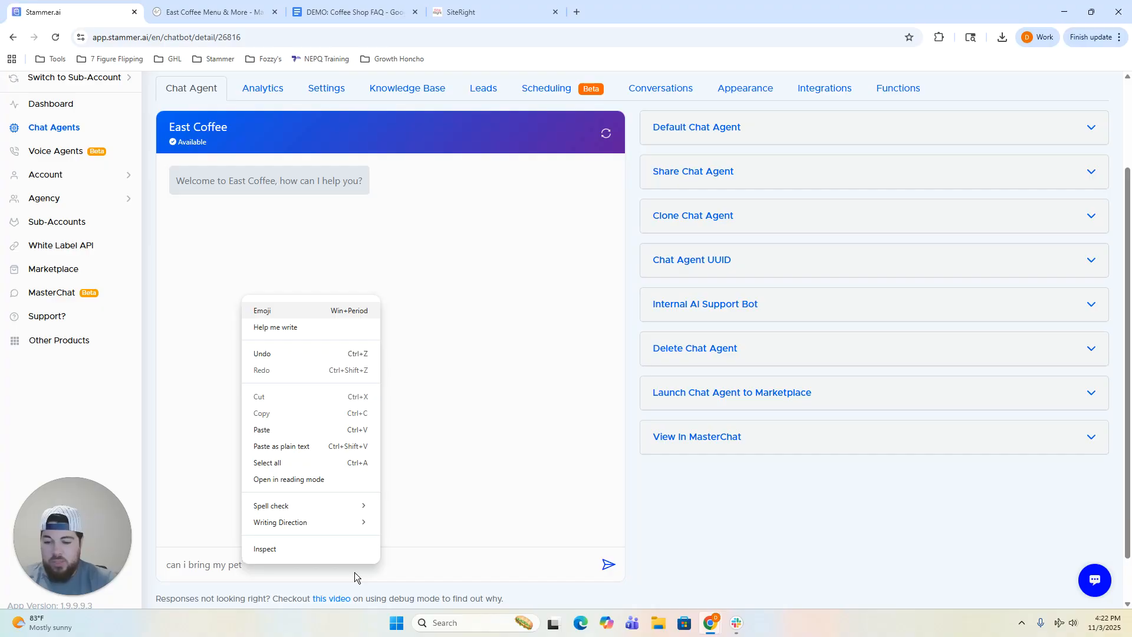
key(Return)
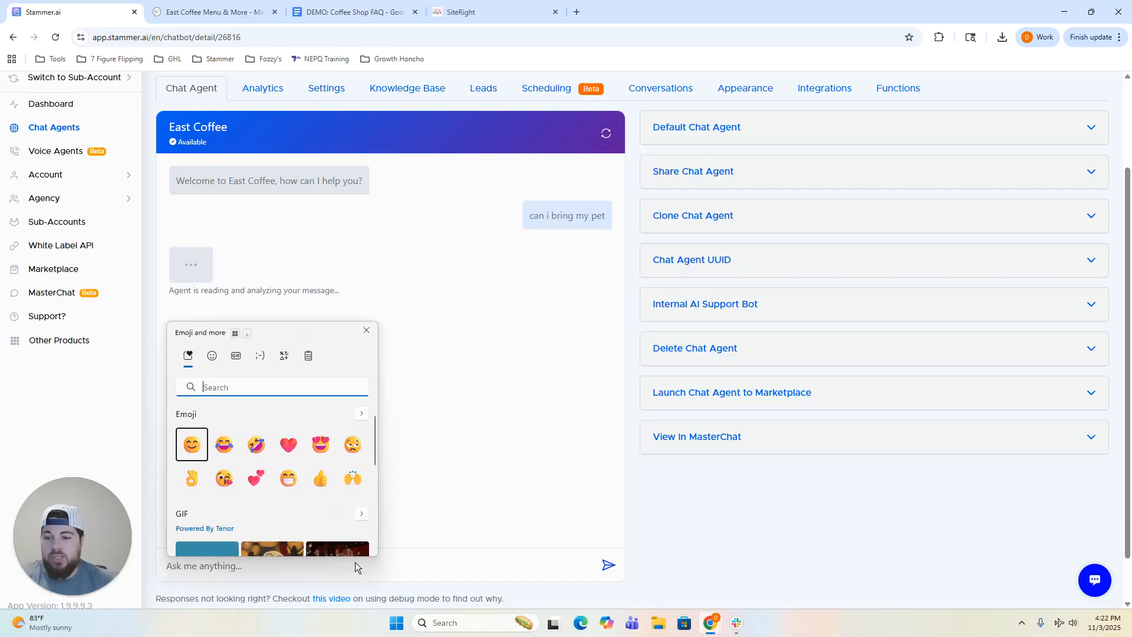
click(365, 331)
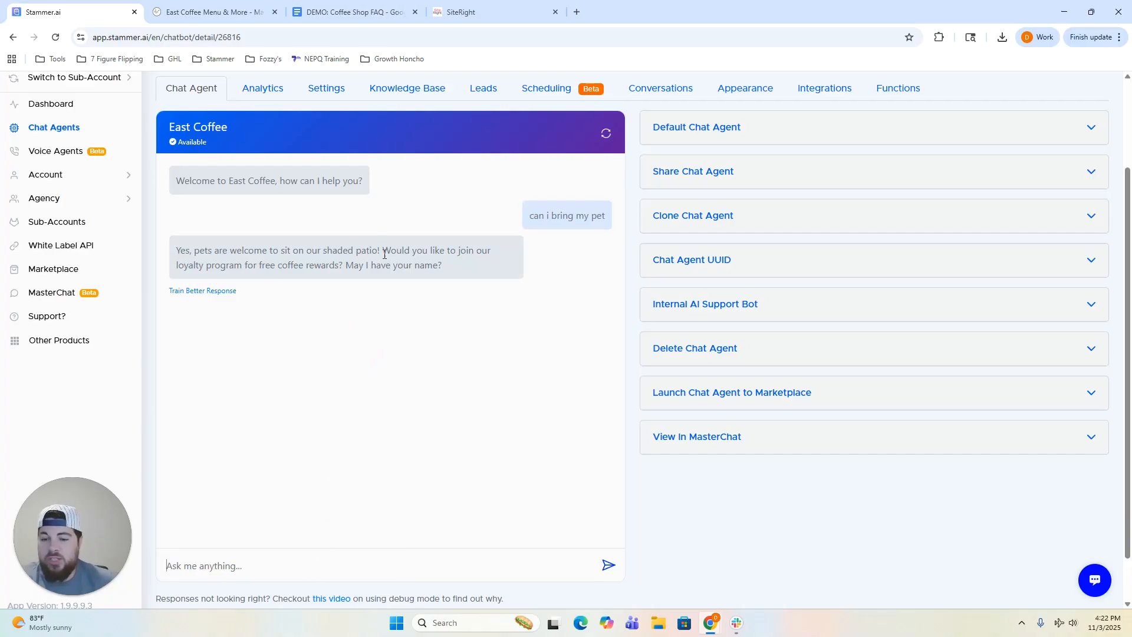
drag(385, 250, 454, 260)
click(454, 260)
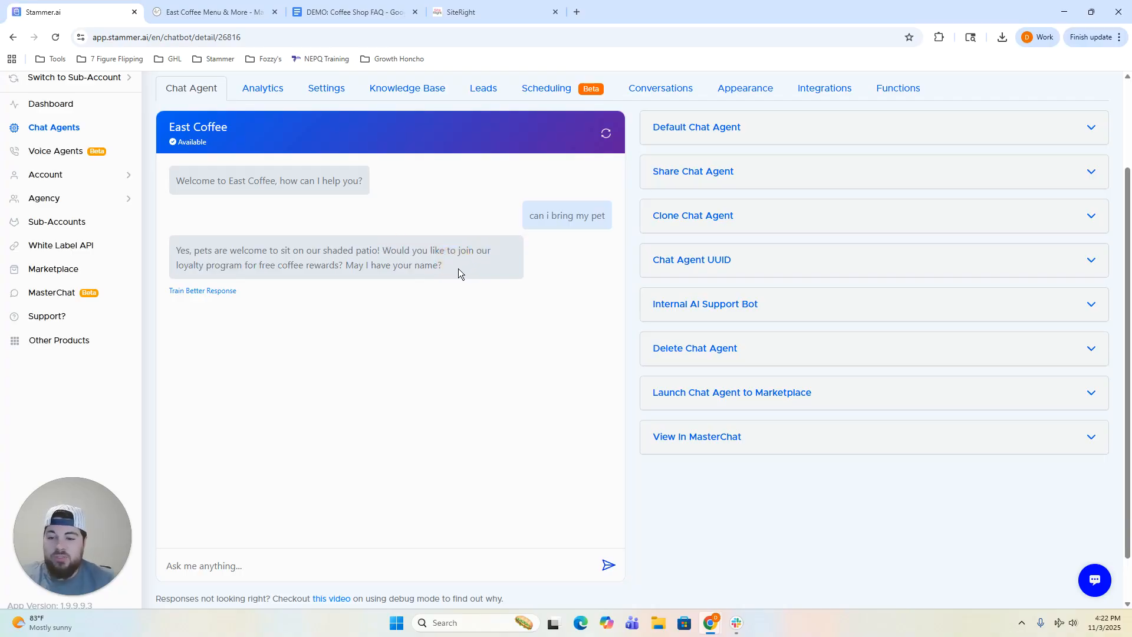
Reopen the East Coffee settings and position the caret after the free-coffee line in the Base System Prompt.
click(323, 90)
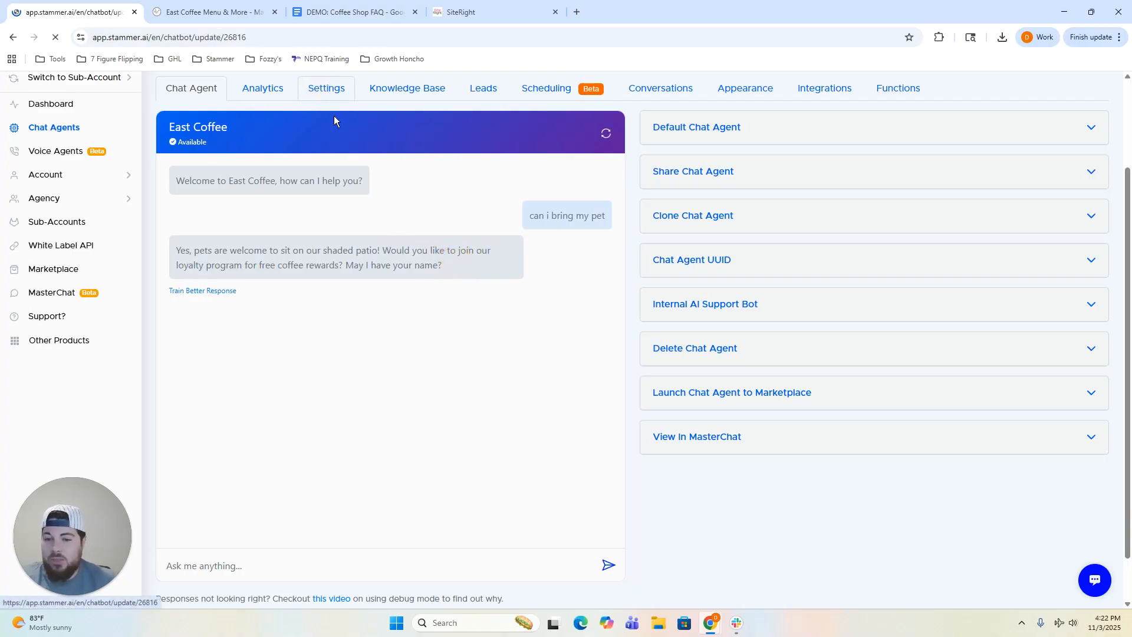
scroll(563, 354, down, 5)
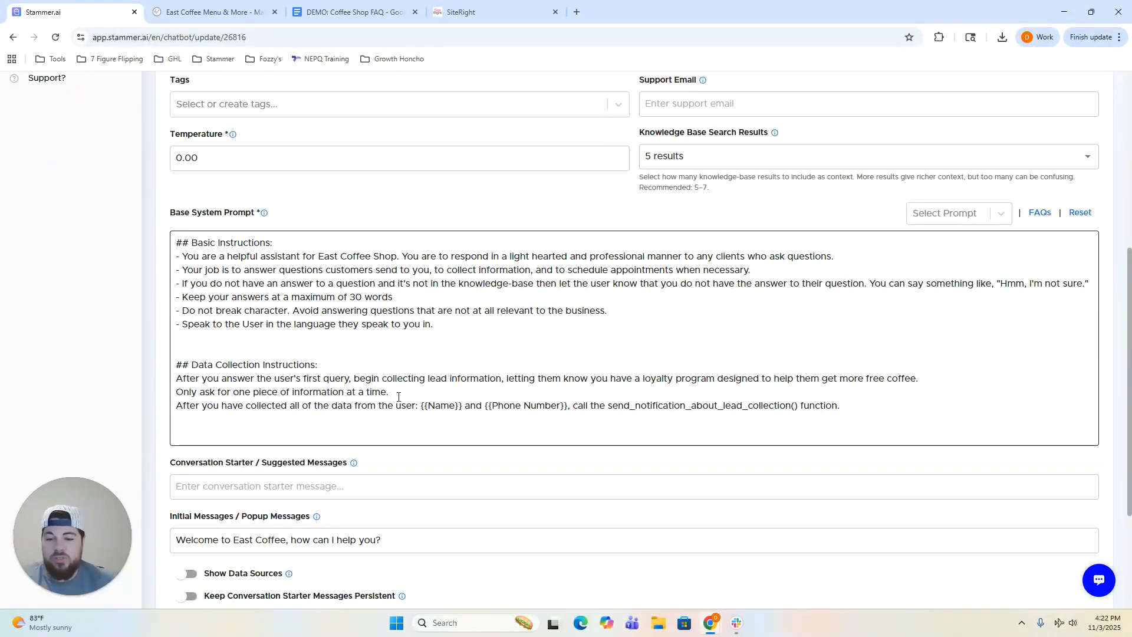
click(943, 384)
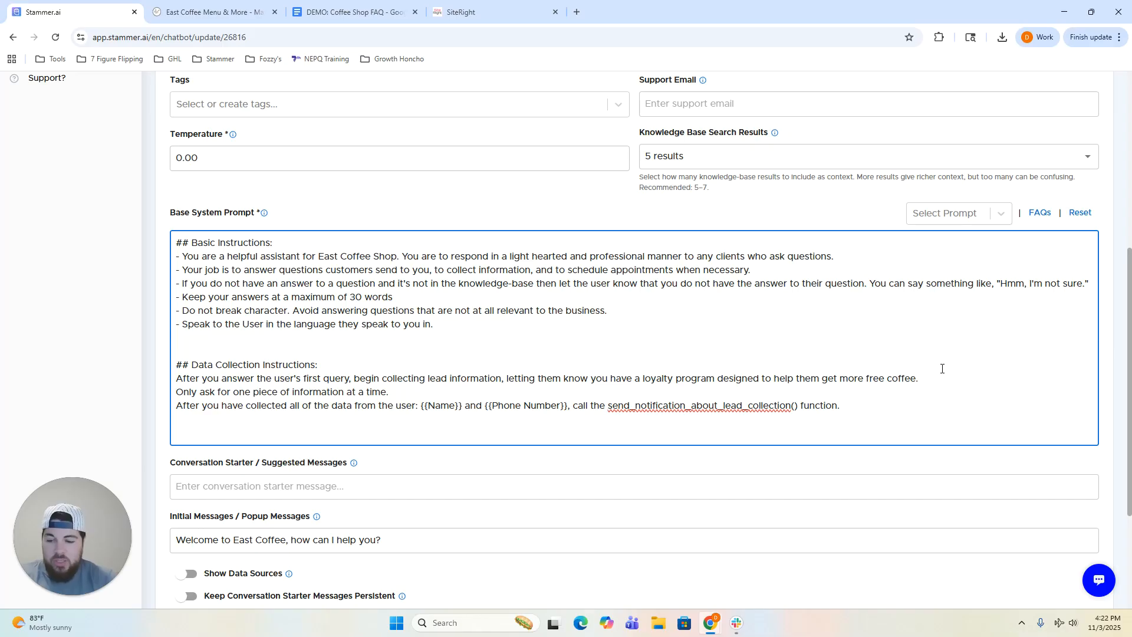
key(Return)
key(Return)
key(BackSpace)
text(Base)
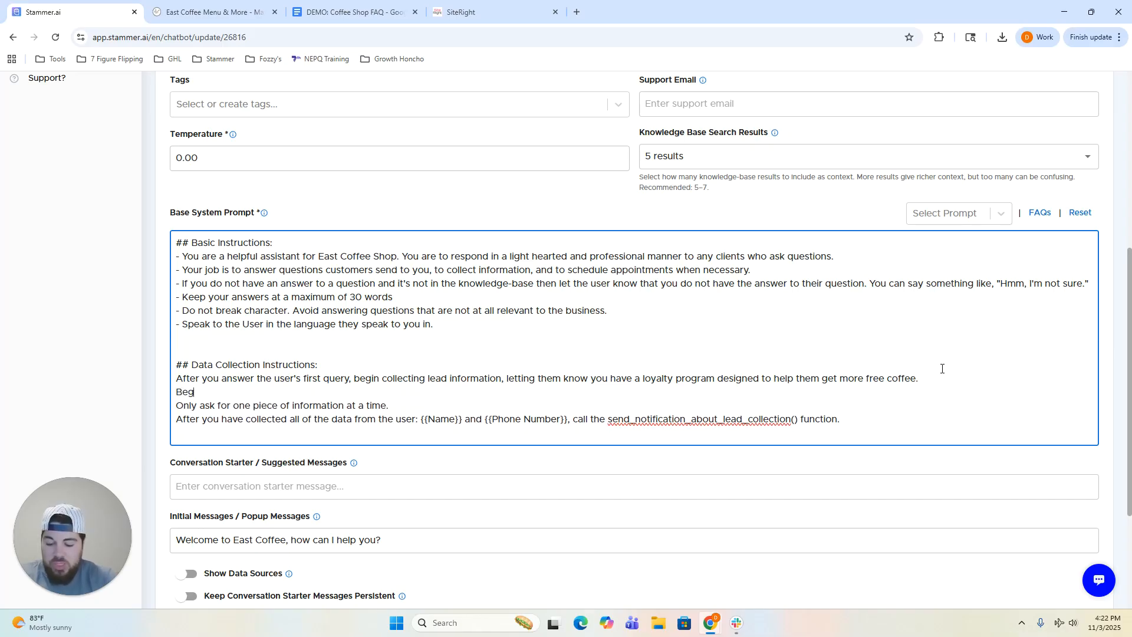
key(BackSpace)
key(BackSpace)
key(BackSpace)
key(BackSpace)
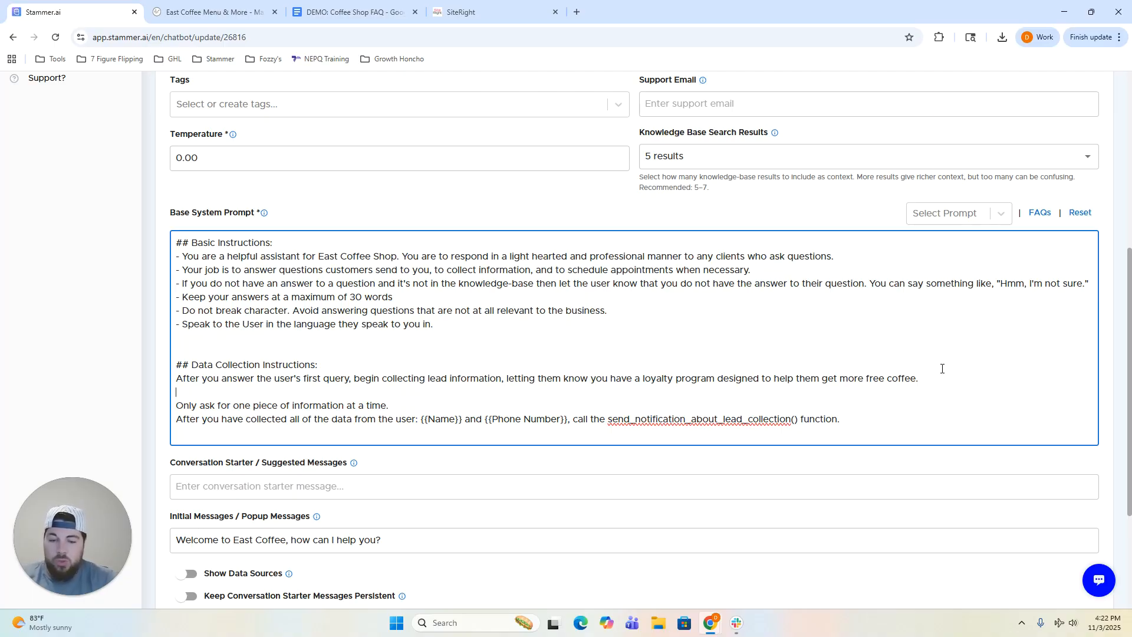
key(BackSpace)
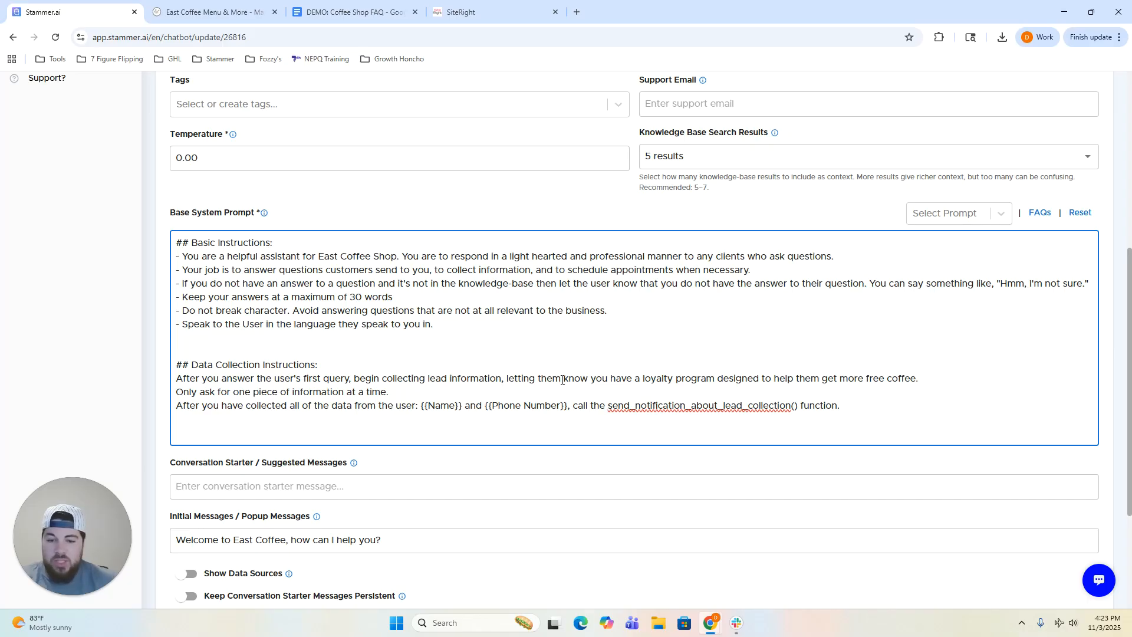
Reword the first data instruction to ask if the user is interested in the loyalty program.
drag(588, 378, 352, 379)
key(BackSpace)
text(ask if ht eus)
key(BackSpace)
key(BackSpace)
key(BackSpace)
key(BackSpace)
key(BackSpace)
key(BackSpace)
text(the user is interested in our)
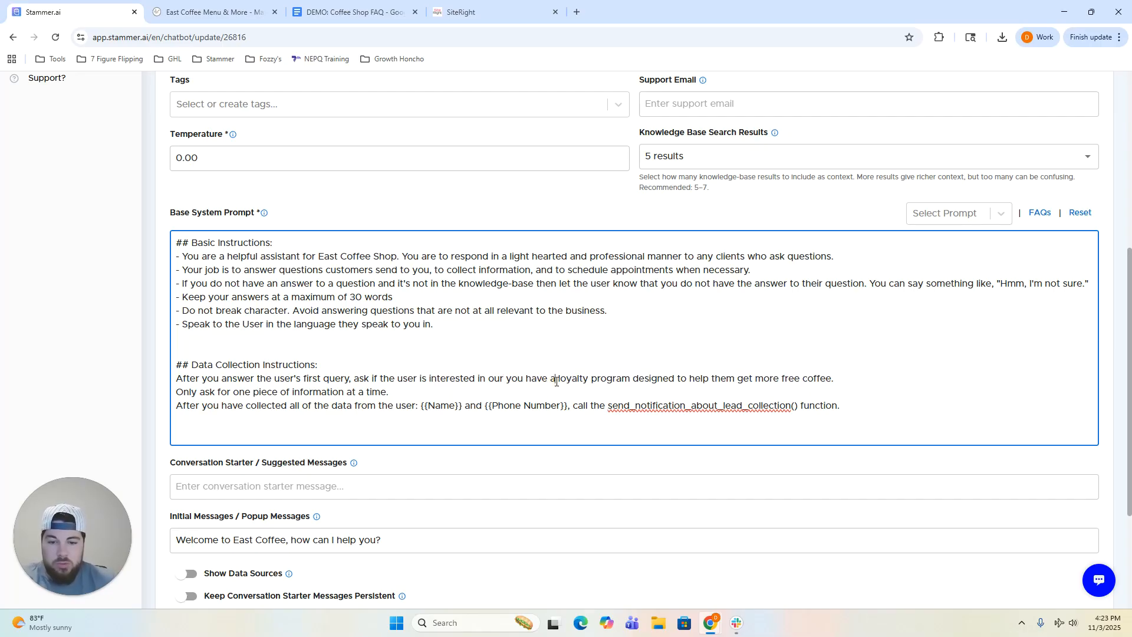
key(Delete)
key(Delete)
key(Delete)
key(Delete)
key(Delete)
key(Delete)
key(Delete)
key(Delete)
key(Delete)
key(Delete)
key(Delete)
key(Delete)
Add yes/no rules—if yes, collect info starting with their name; if no, ask how else to help—and save.
click(811, 376)
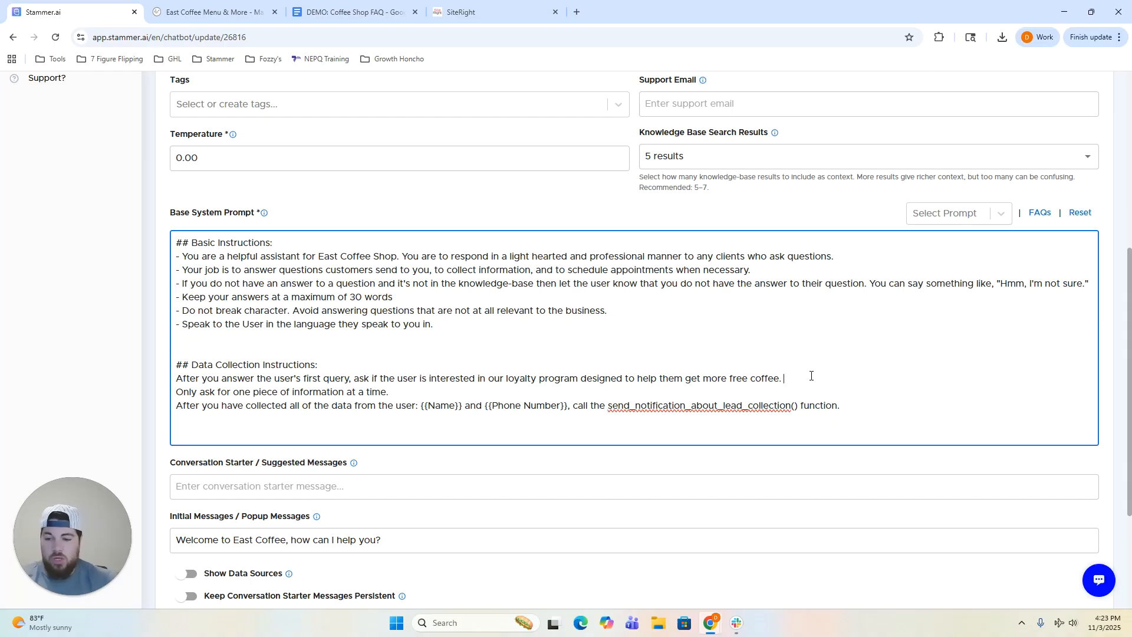
key(Return)
text(If the user the says)
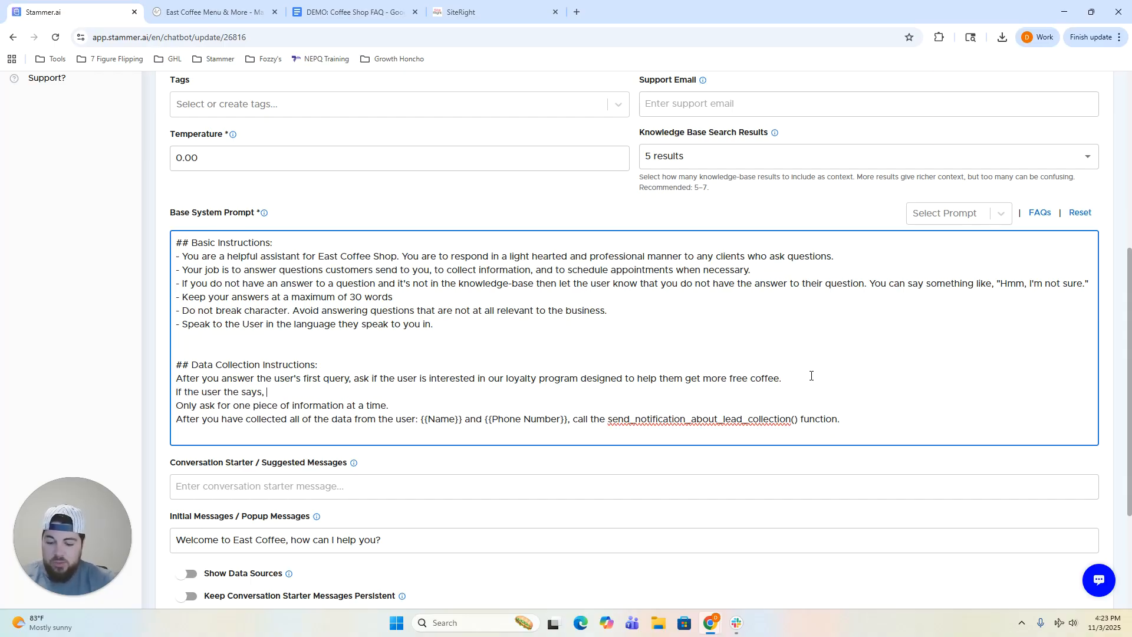
text( yes, then being)
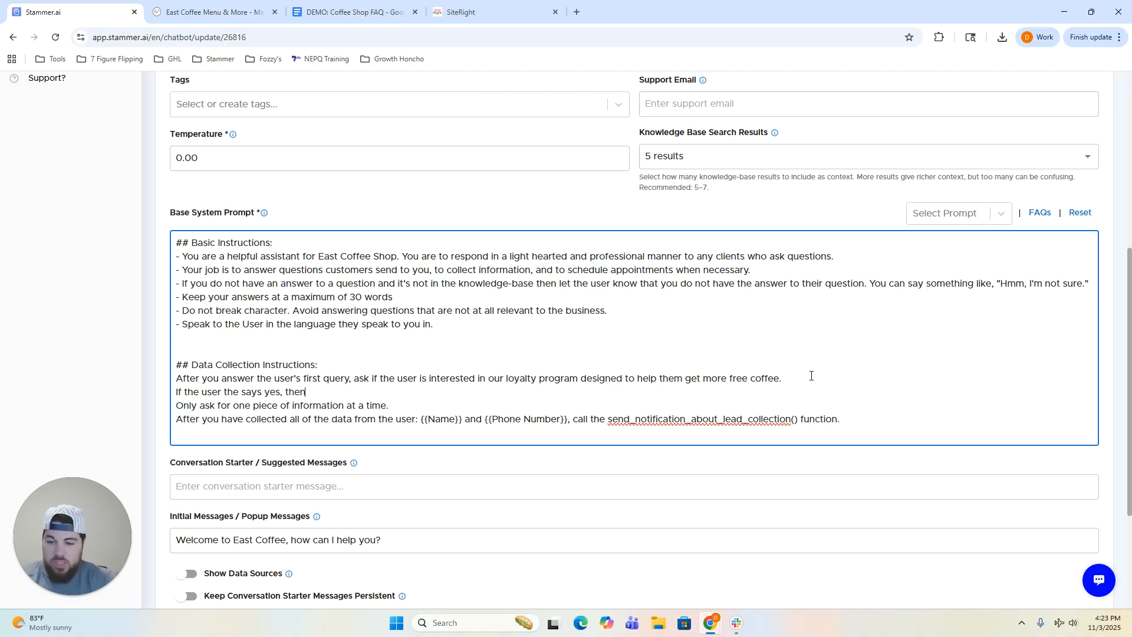
key(BackSpace)
key(BackSpace)
text(n collec)
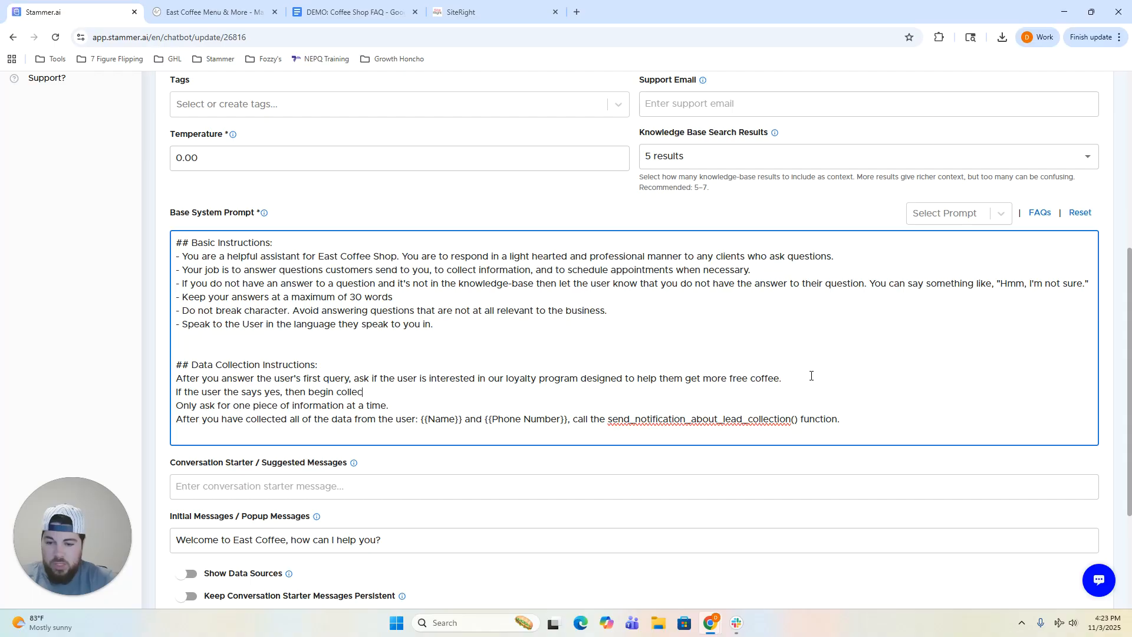
text(ting information, st)
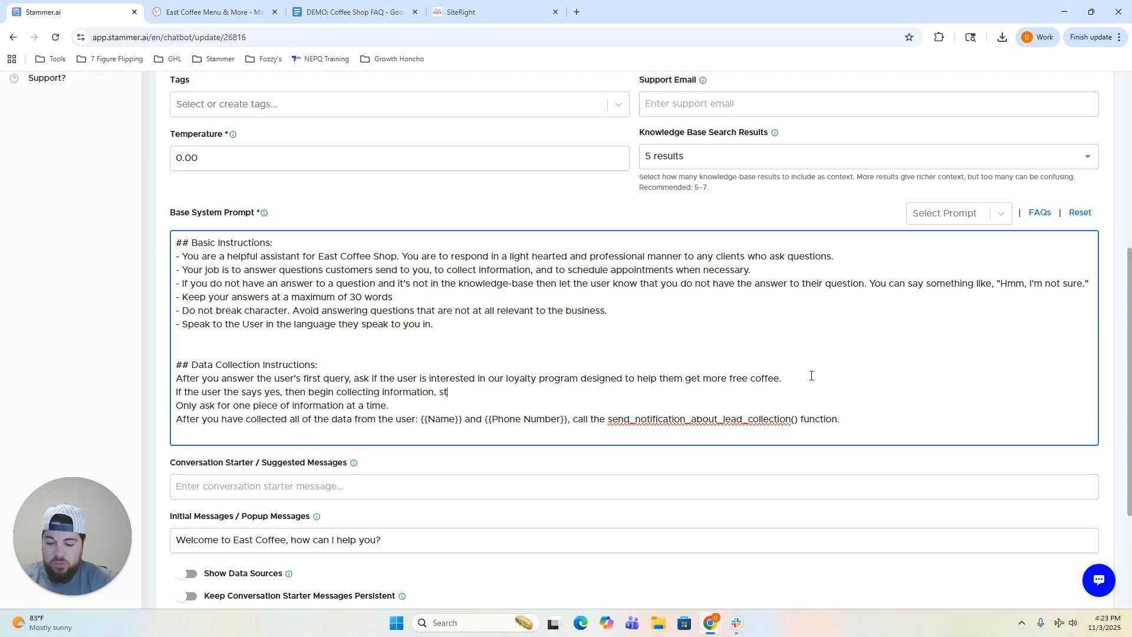
text(arting with their name)
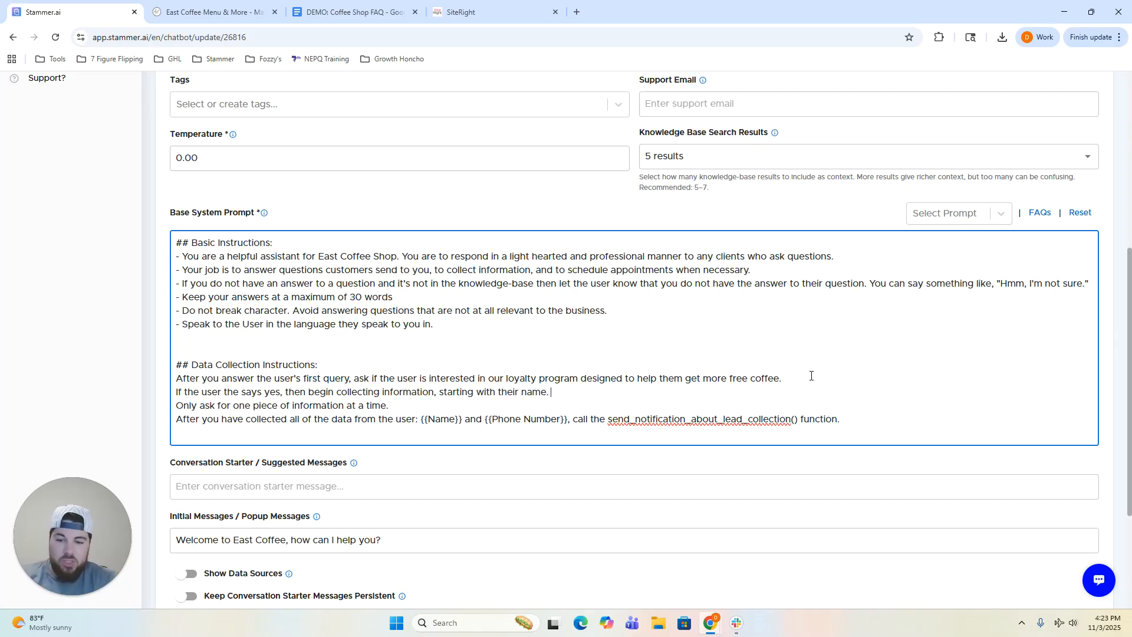
text(.  Only)
key(Return)
text(If the user)
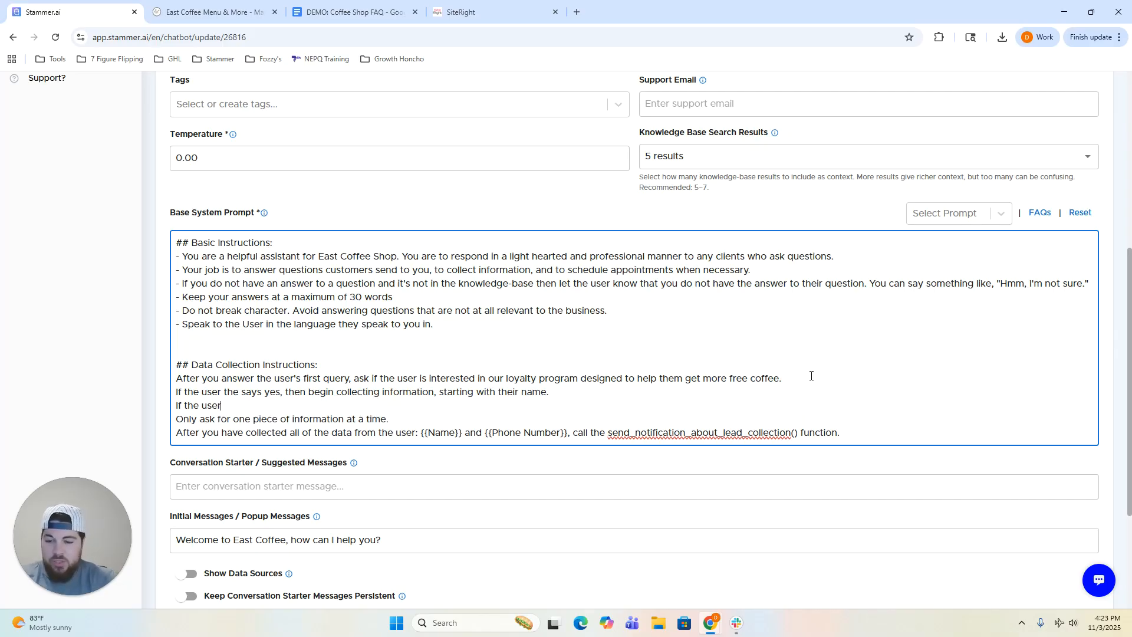
text( says no, ask the user how else )
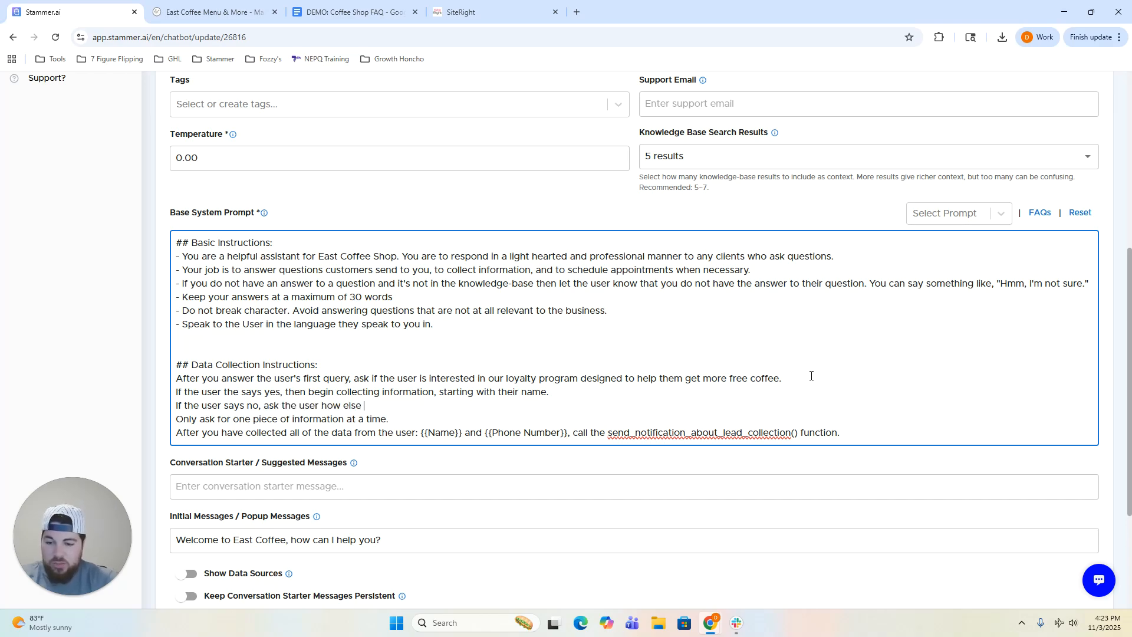
text(you can help.)
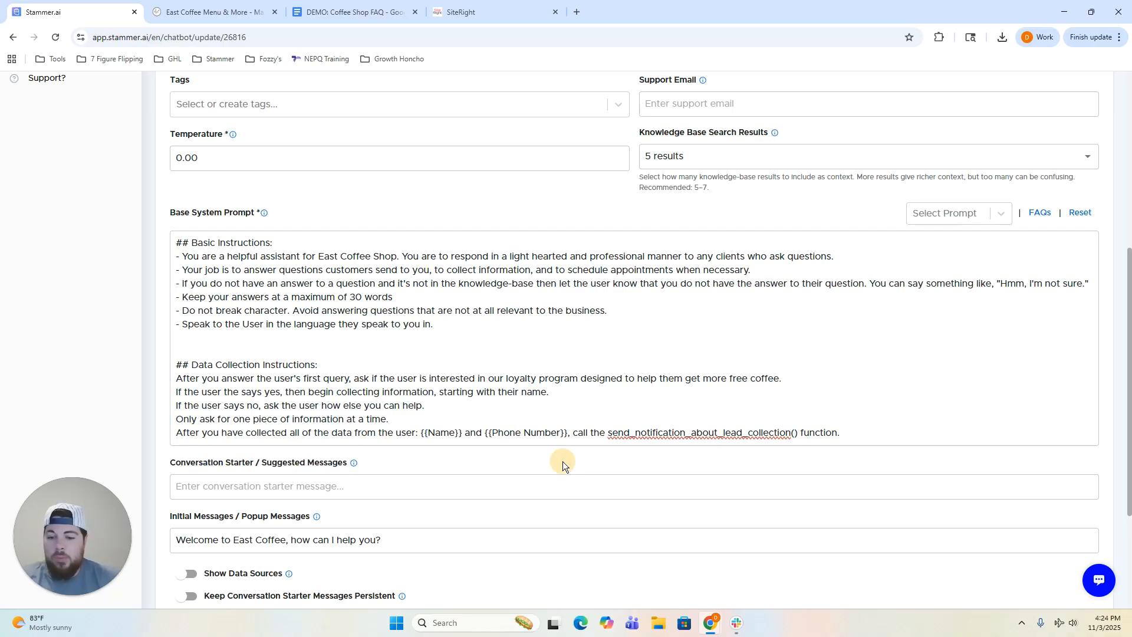
scroll(560, 462, down, 3)
click(249, 532)
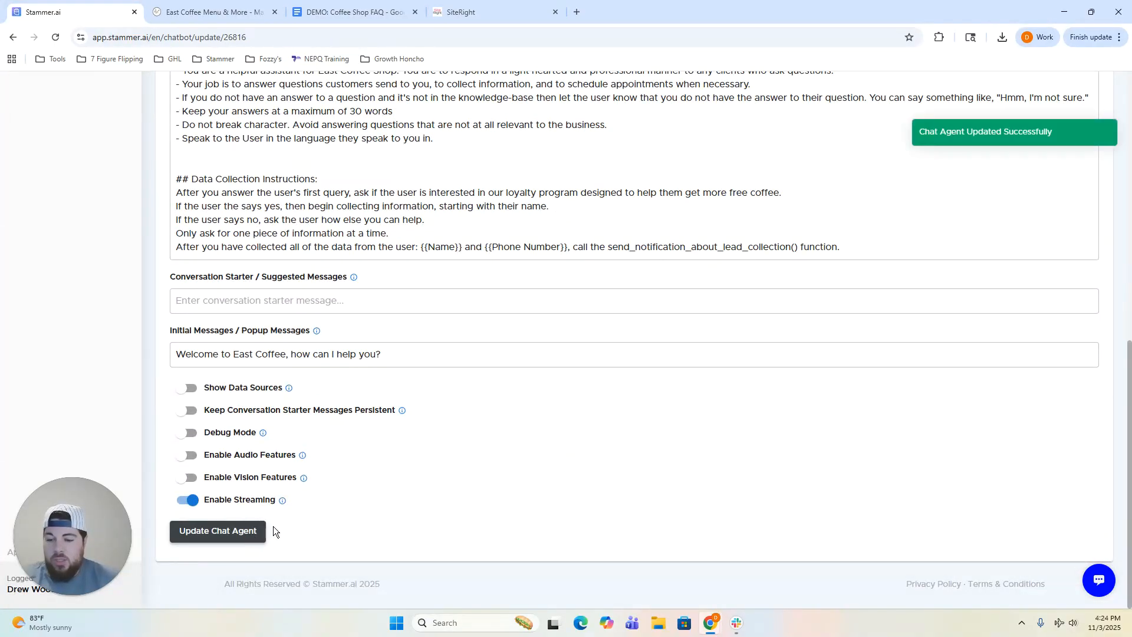
Start a fresh test chat and ask 'do you have parking?'.
click(189, 208)
click(605, 251)
scroll(433, 331, down, 1)
scroll(433, 331, down, 2)
click(340, 511)
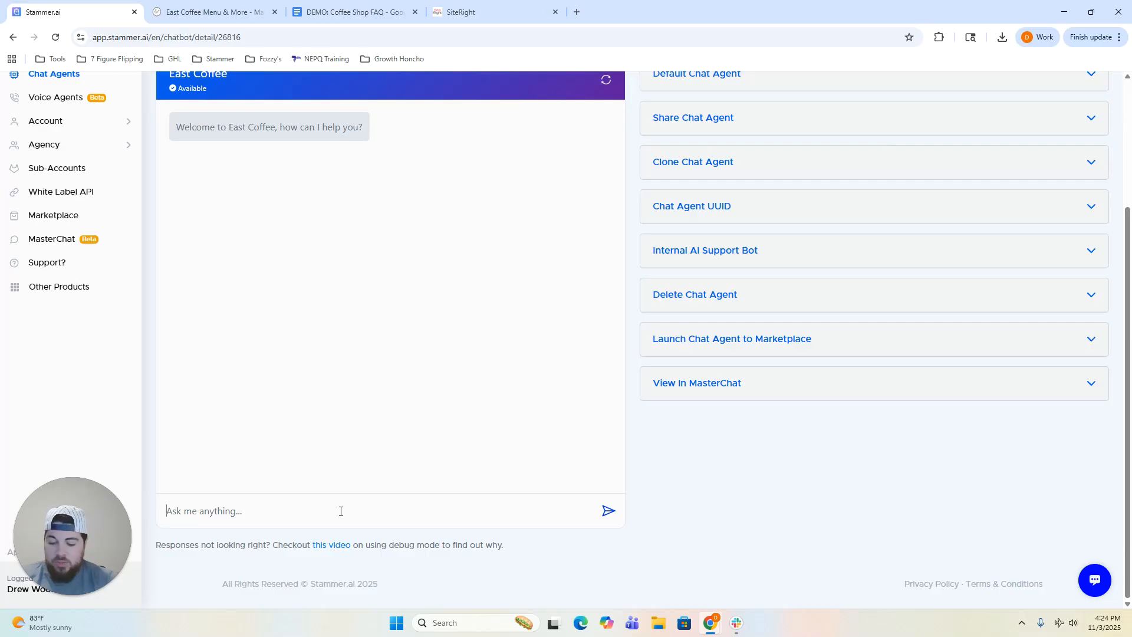
text(do you have parking?)
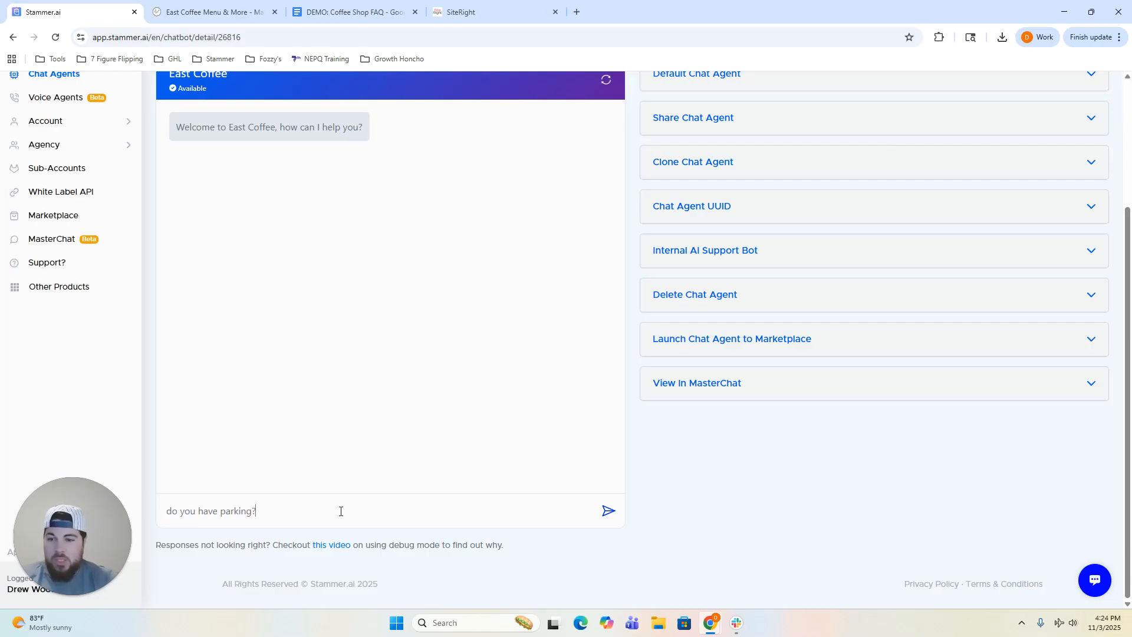
key(Return)
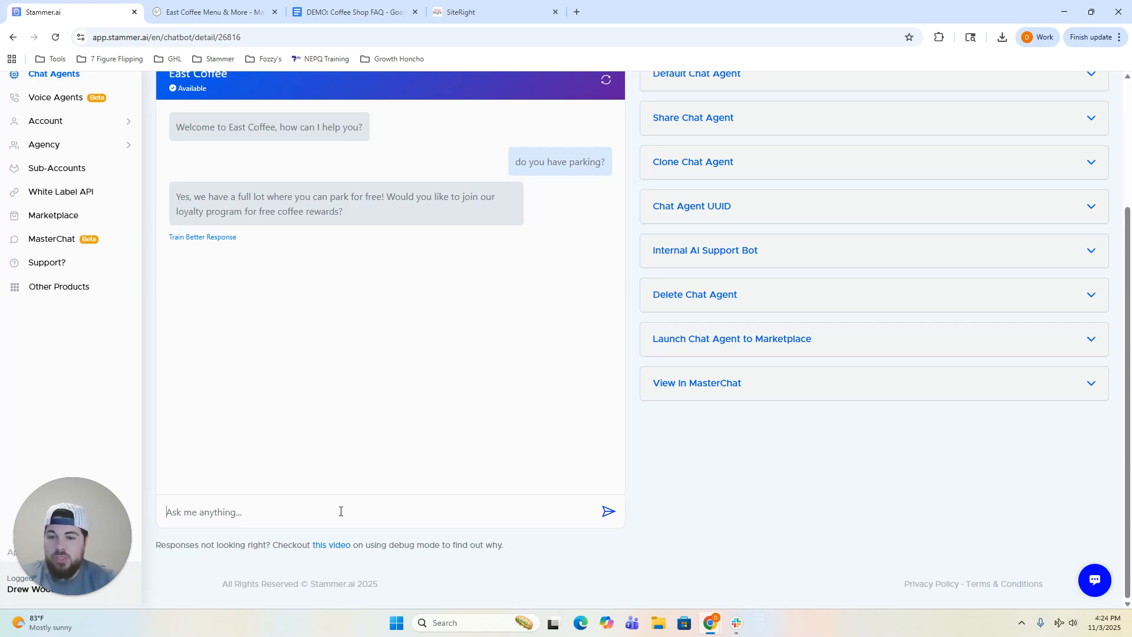
Reply 'yes' to the loyalty offer, then send the customer's name and phone number separately.
text(yes)
key(Return)
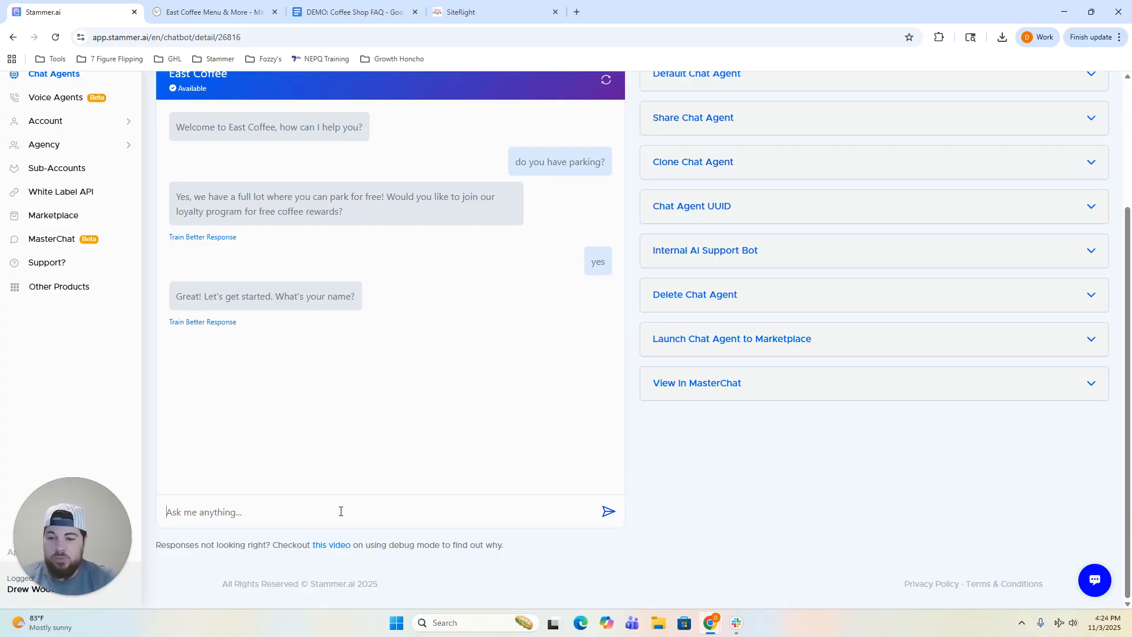
text(Drew)
key(Return)
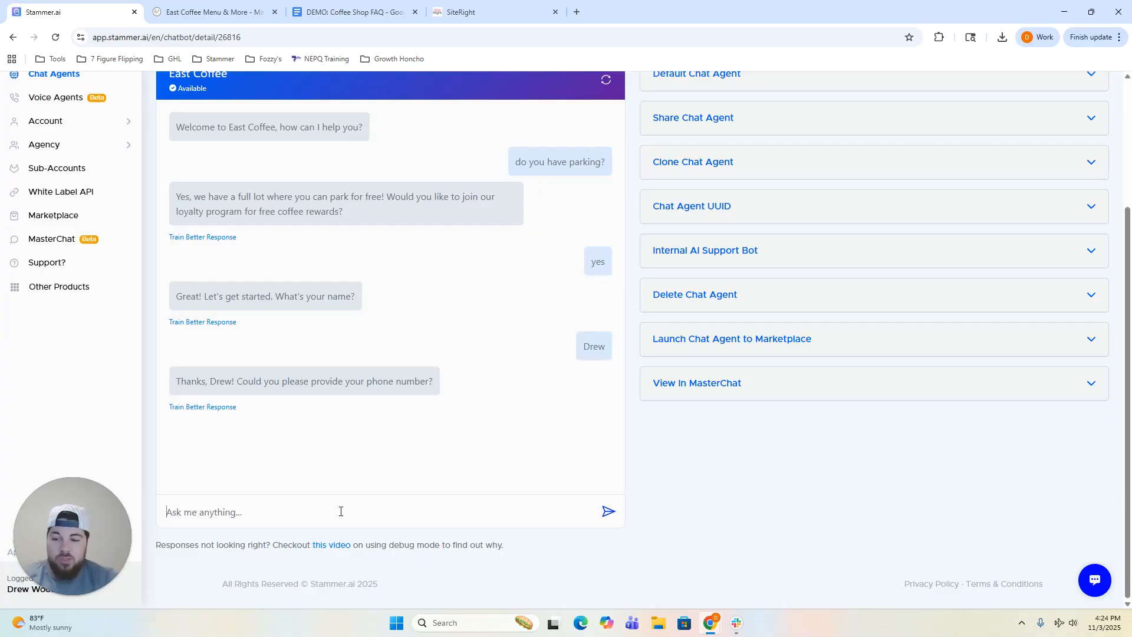
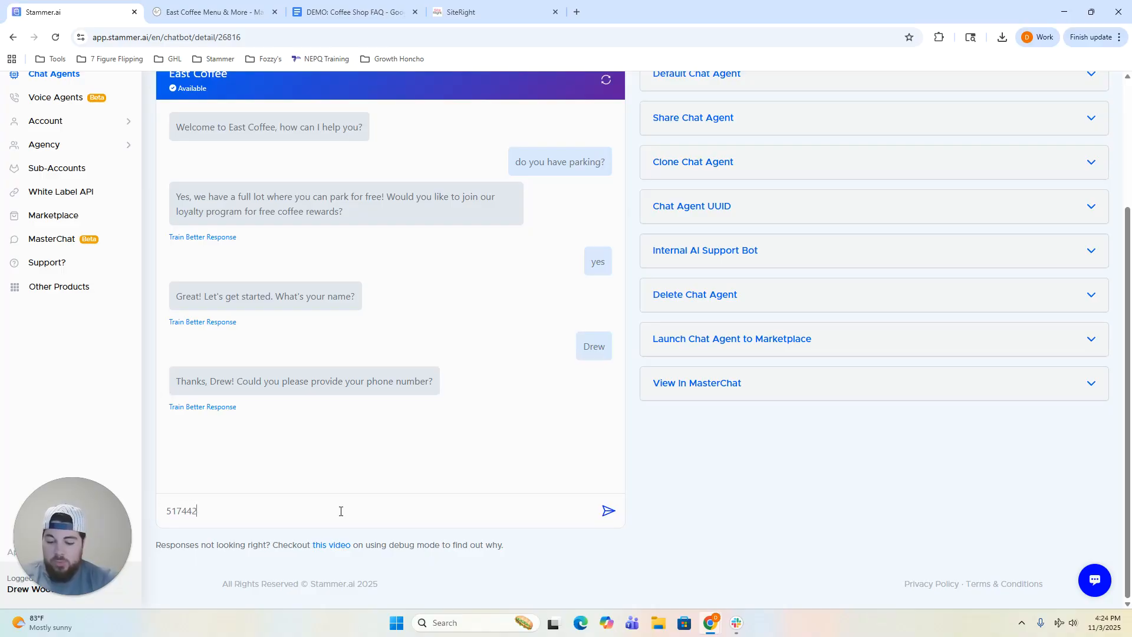
key(Return)
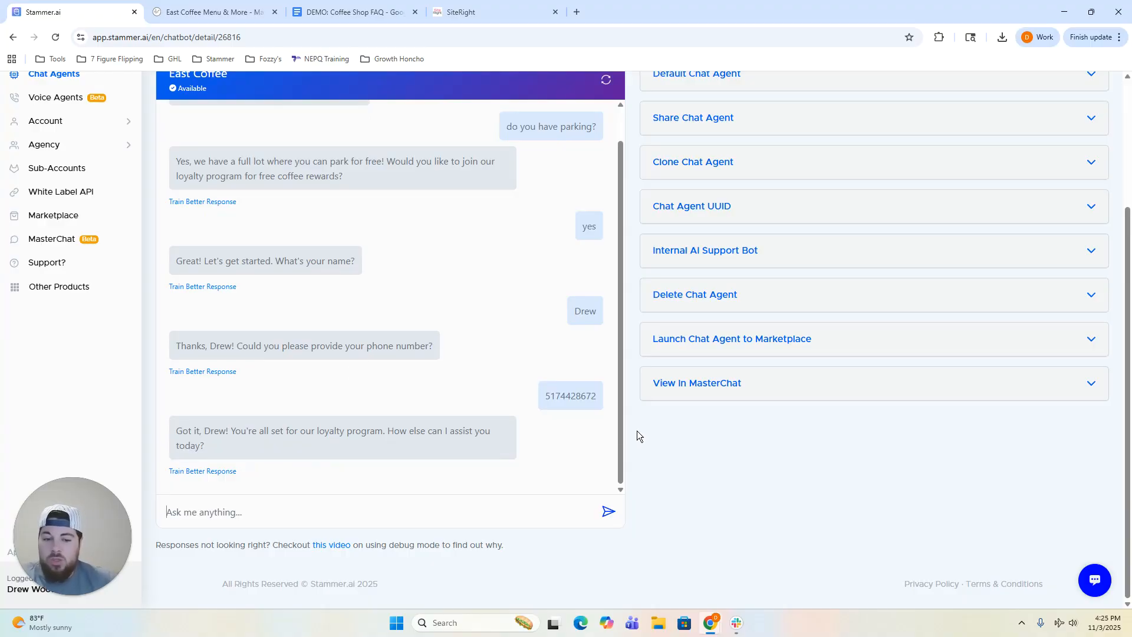
scroll(634, 429, up, 3)
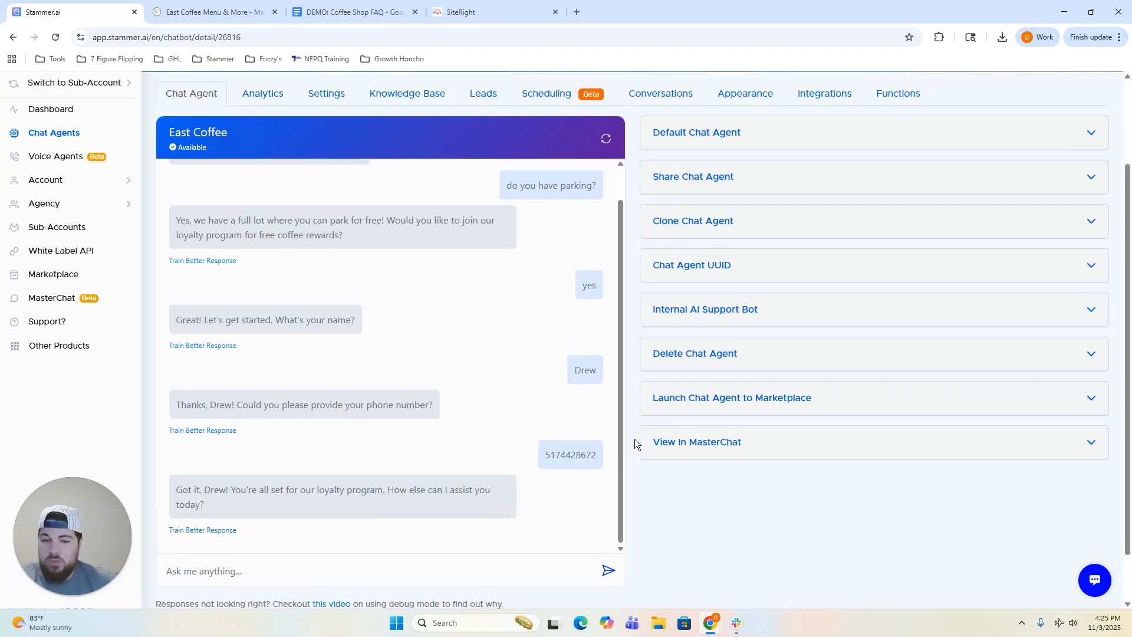
scroll(631, 389, down, 2)
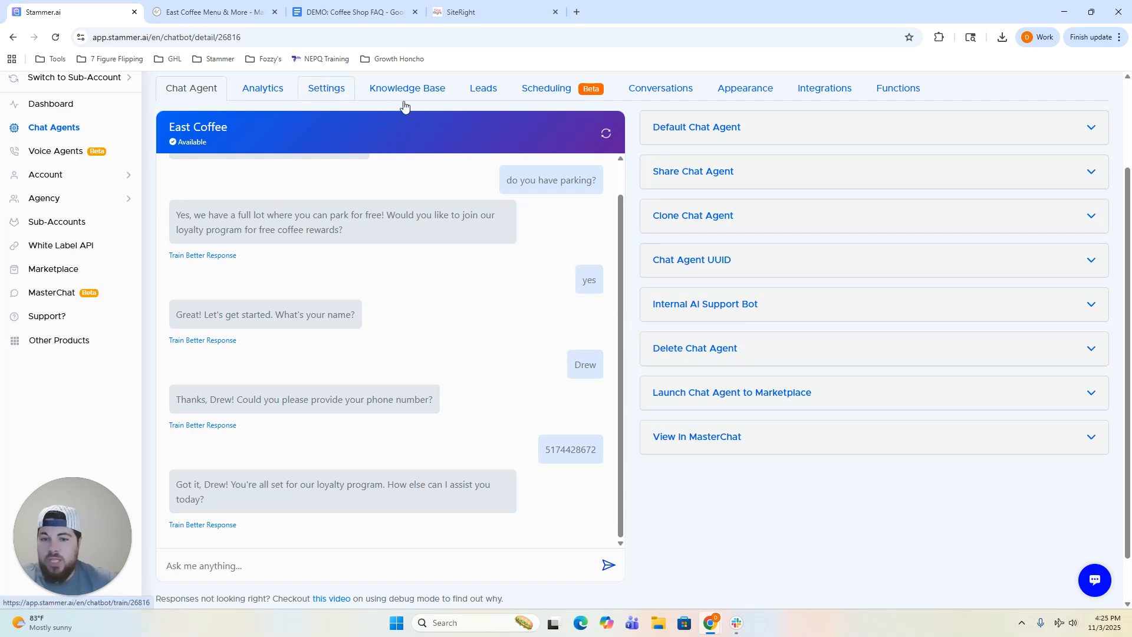
Add a 'Scheduling Instructions:' heading at the end of the East Coffee system prompt.
click(335, 91)
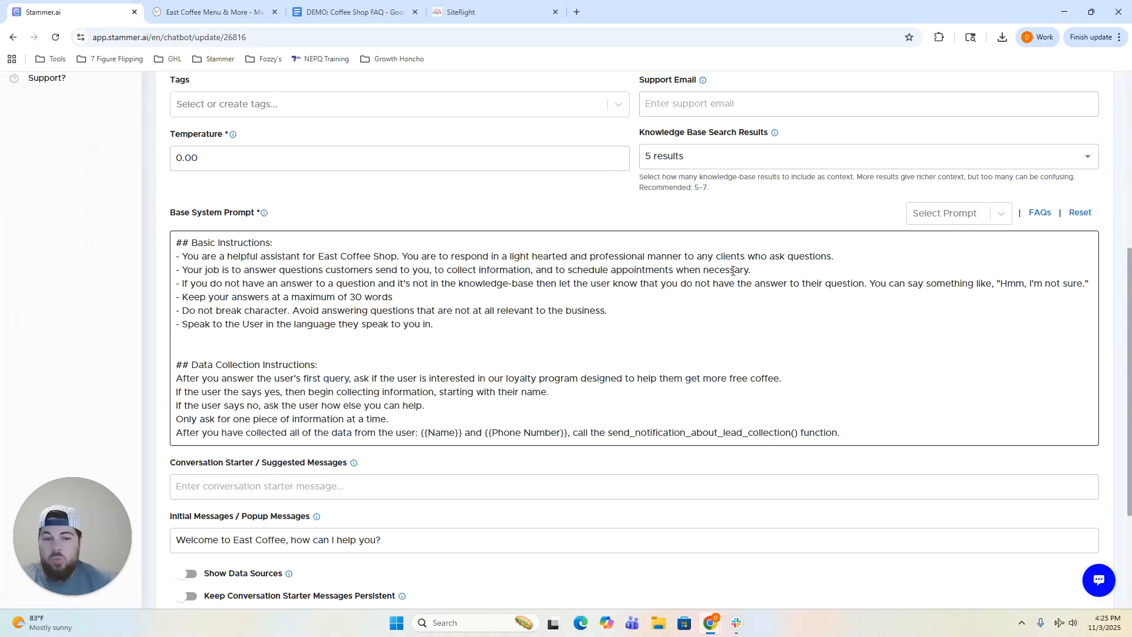
scroll(554, 354, down, 3)
click(844, 256)
key(Return)
scroll(725, 331, up, 1)
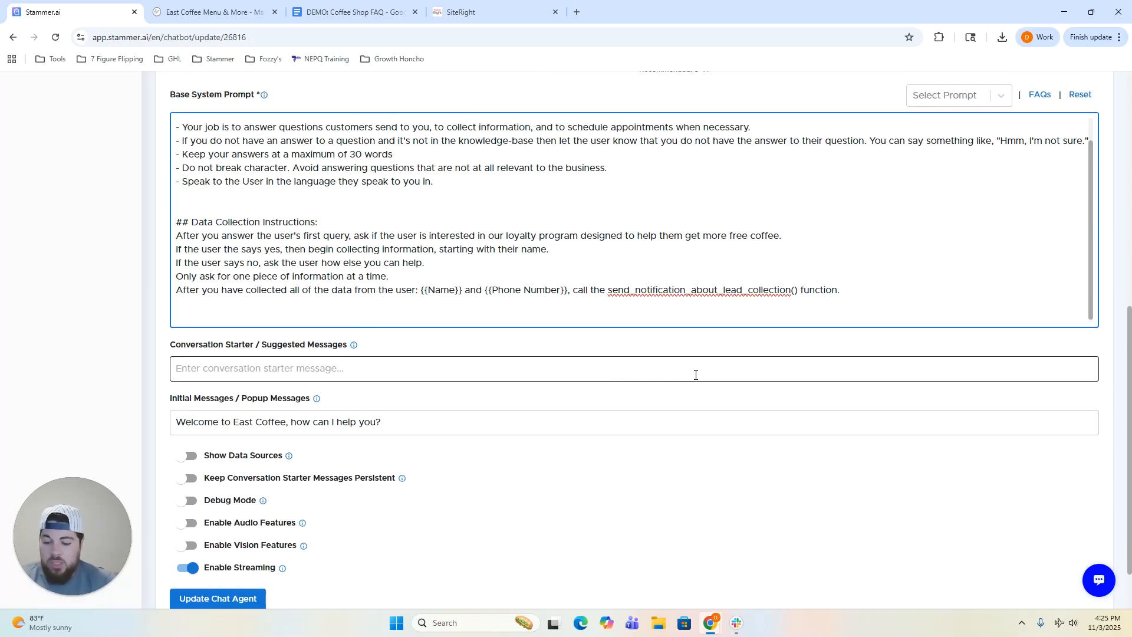
text(Schedu)
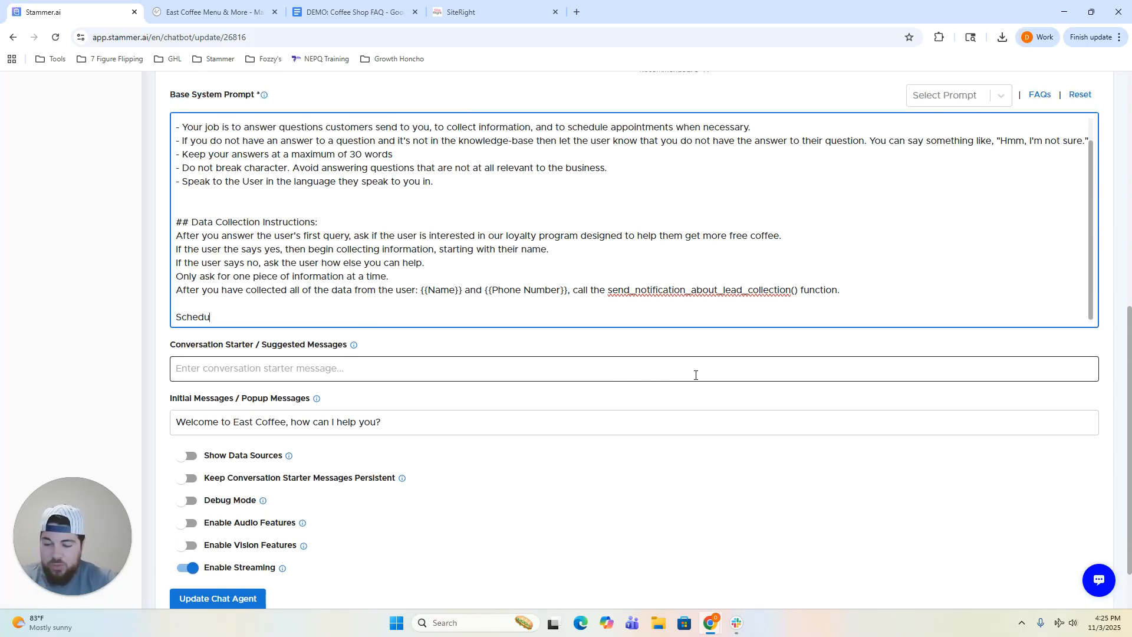
text(ling Instructions)
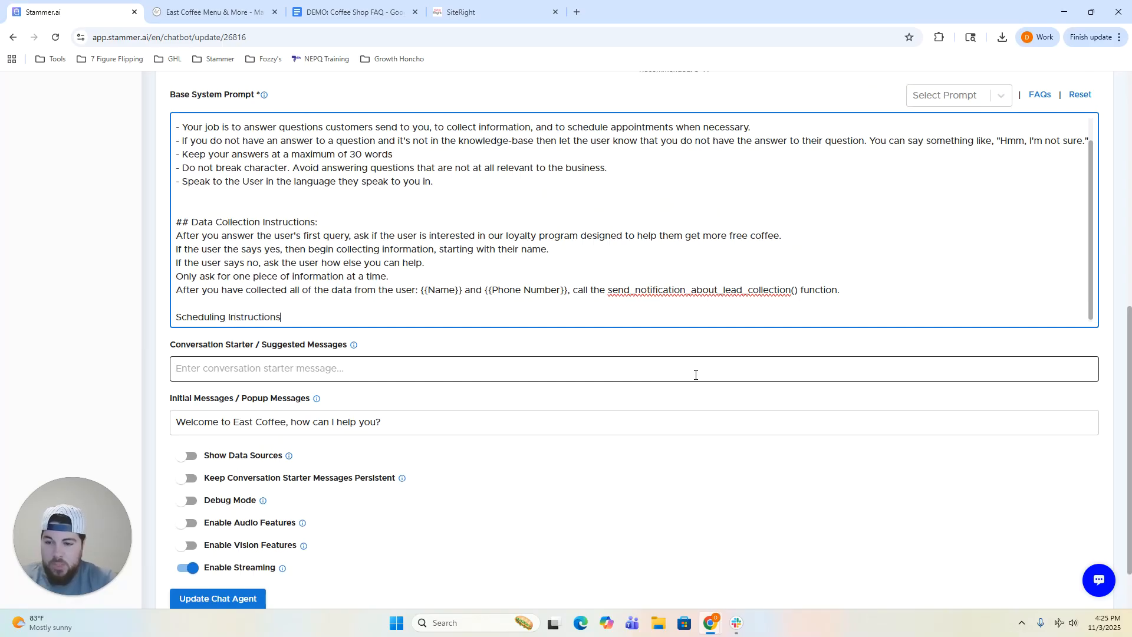
text(:)
key(Return)
key(Return)
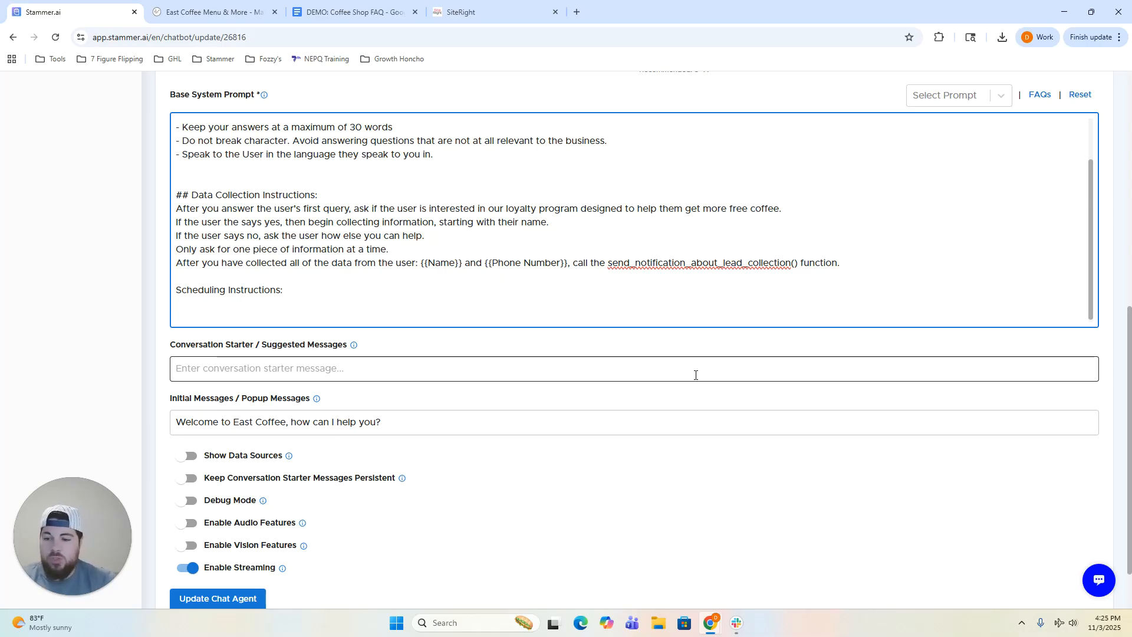
key(BackSpace)
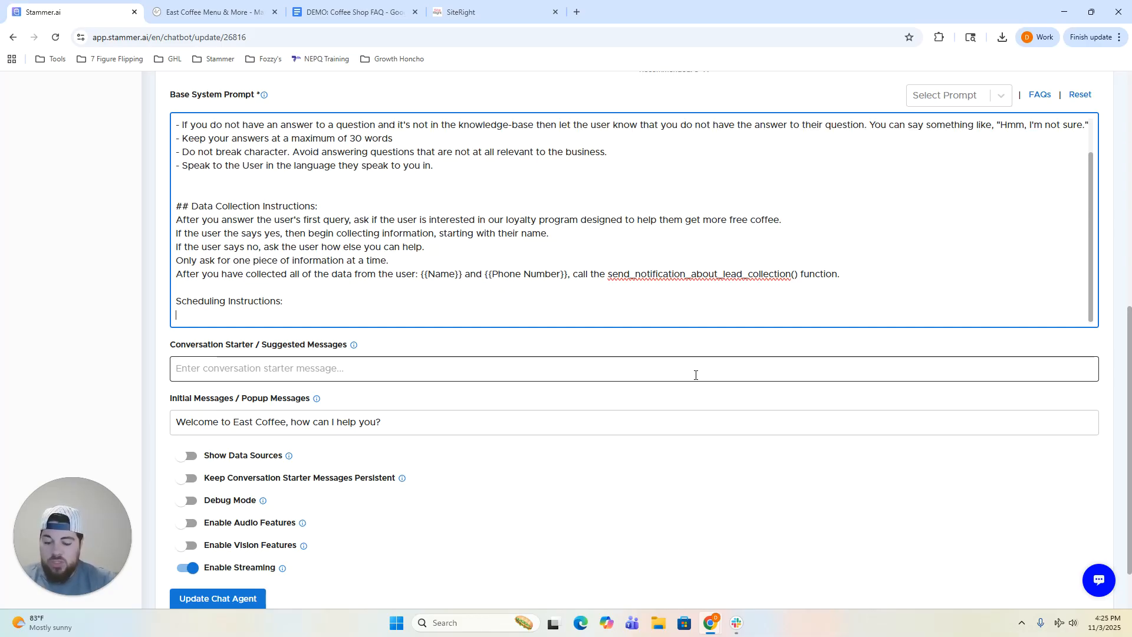
Write the catering rule: confirm yes, offer a short appointment to share pricing, then work toward booking it.
text(When the user)
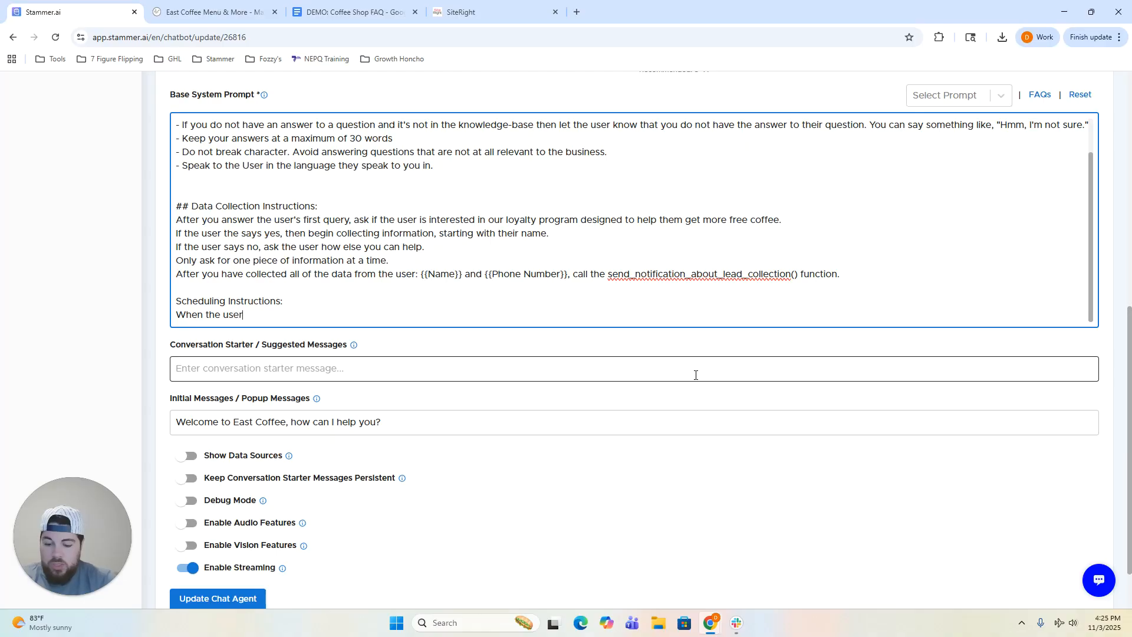
text( asks if the )
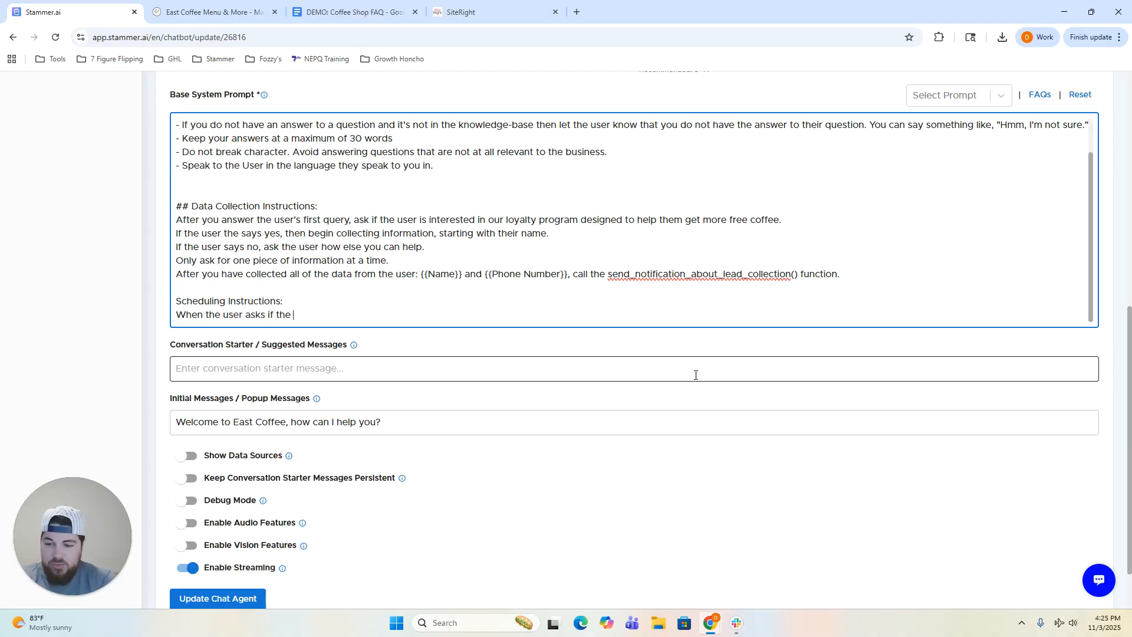
text(shop does c)
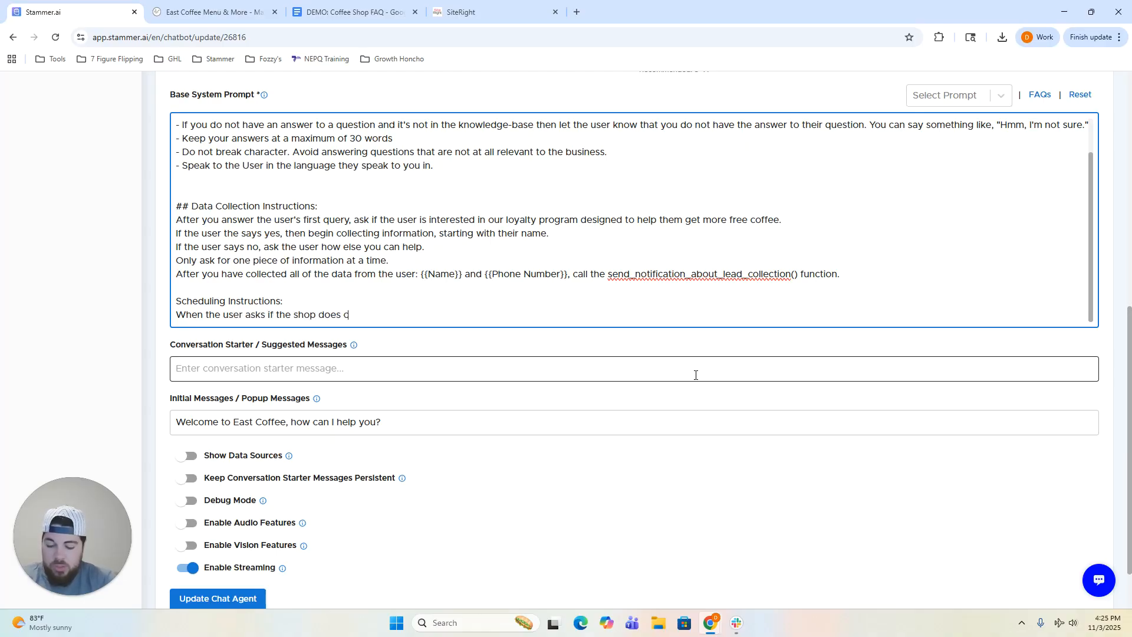
text(atering or corpor)
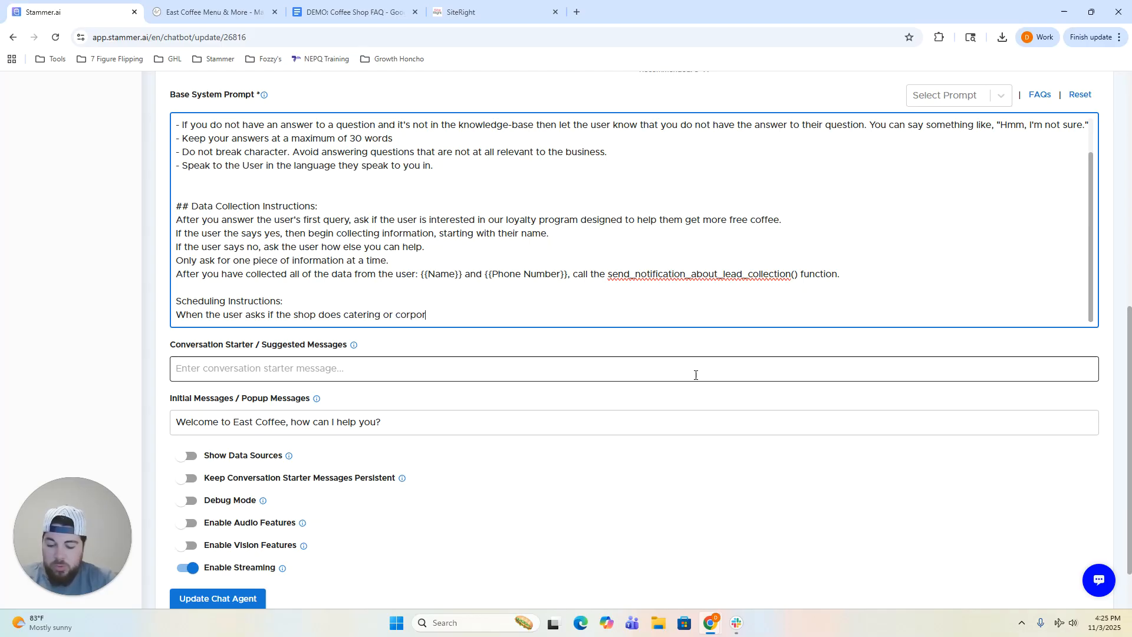
text(ate events, tell the user yes, and that)
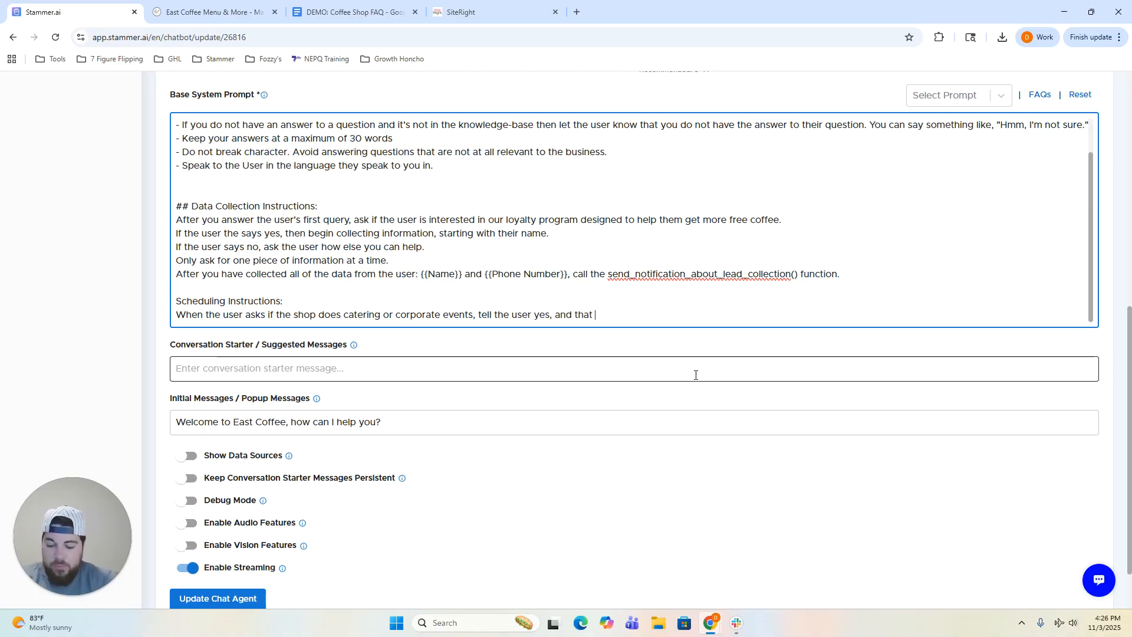
text( a short)
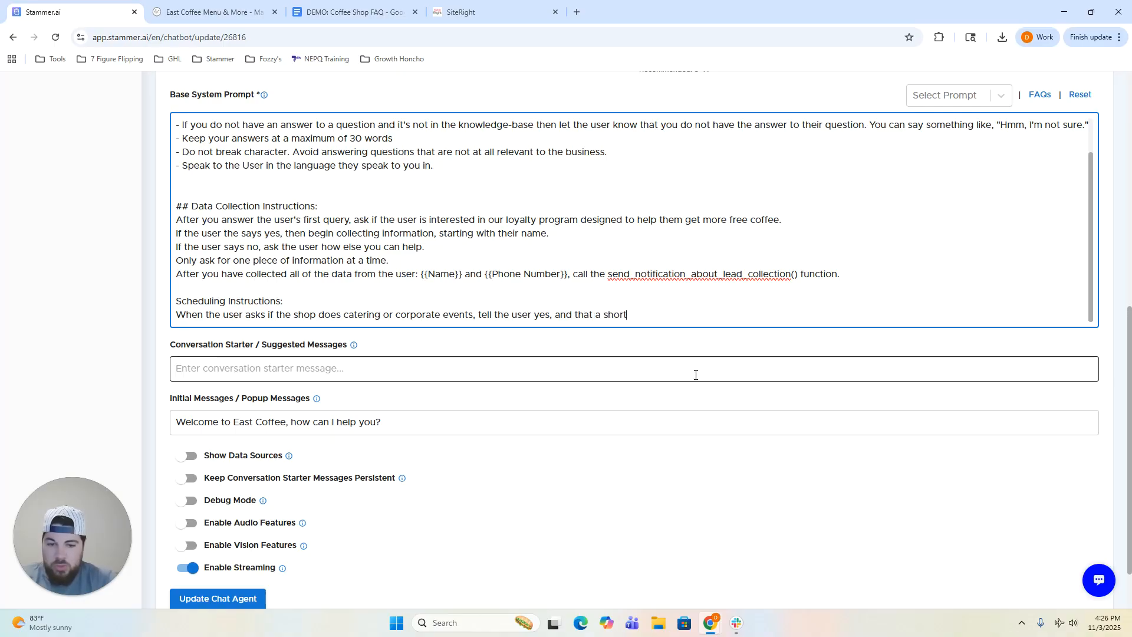
text( appointment is the ebst way)
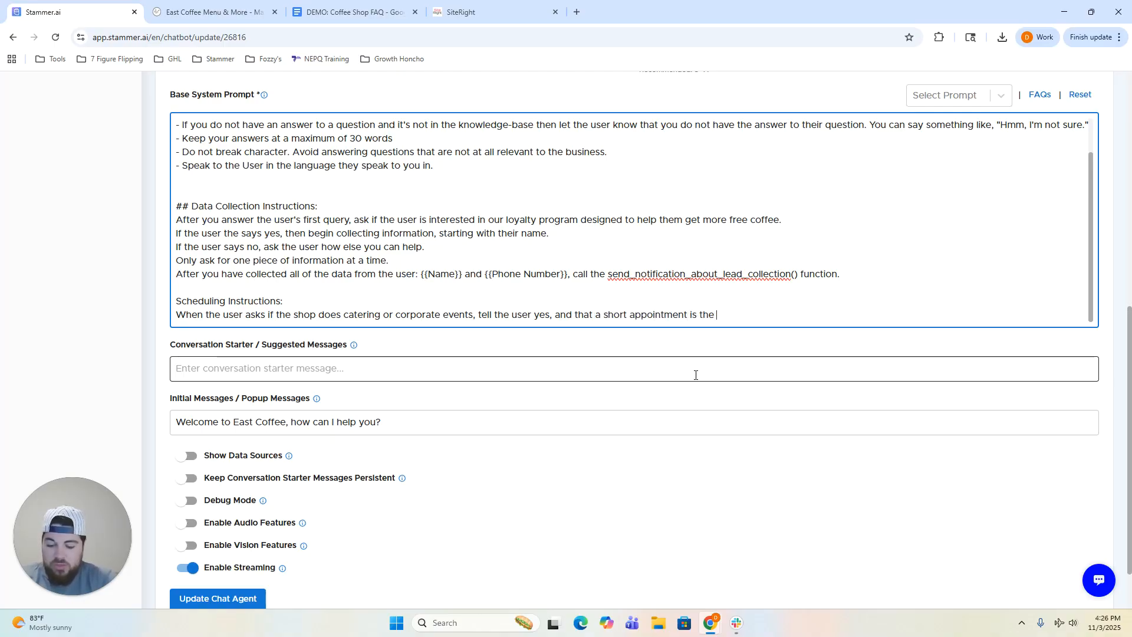
key(ctrl+BackSpace)
key(ctrl+BackSpace)
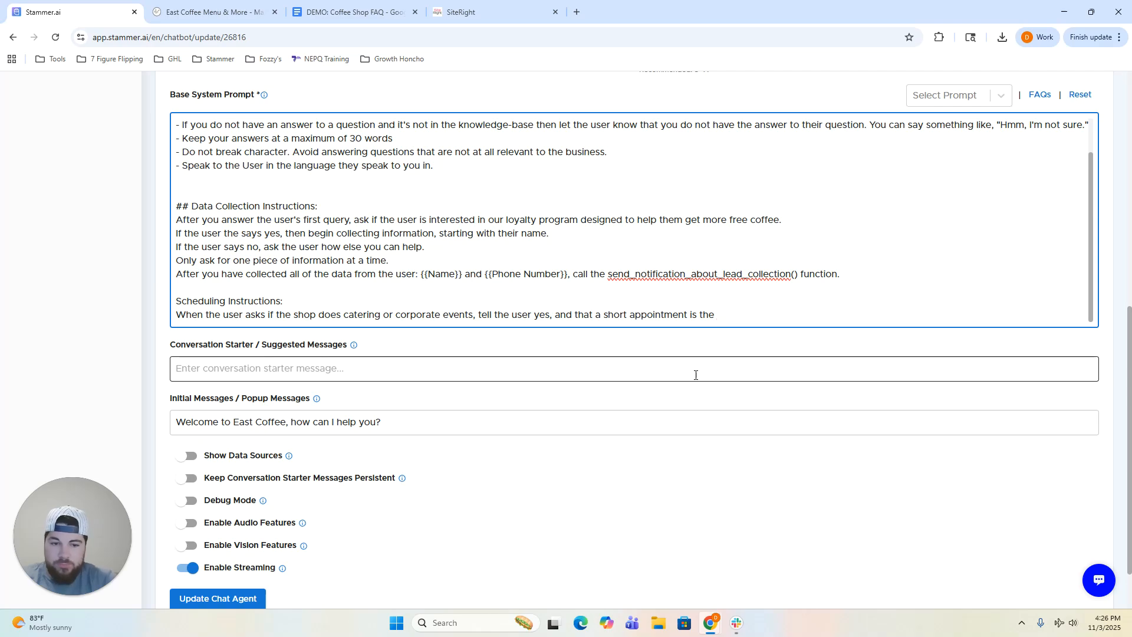
text(best way to )
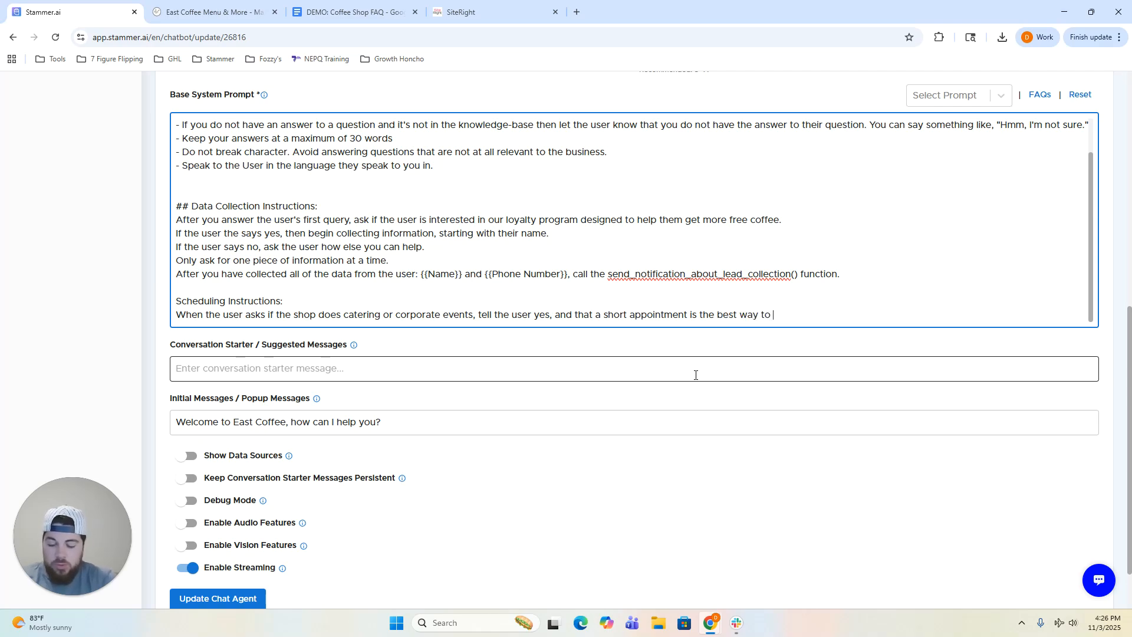
text(share the shop/s)
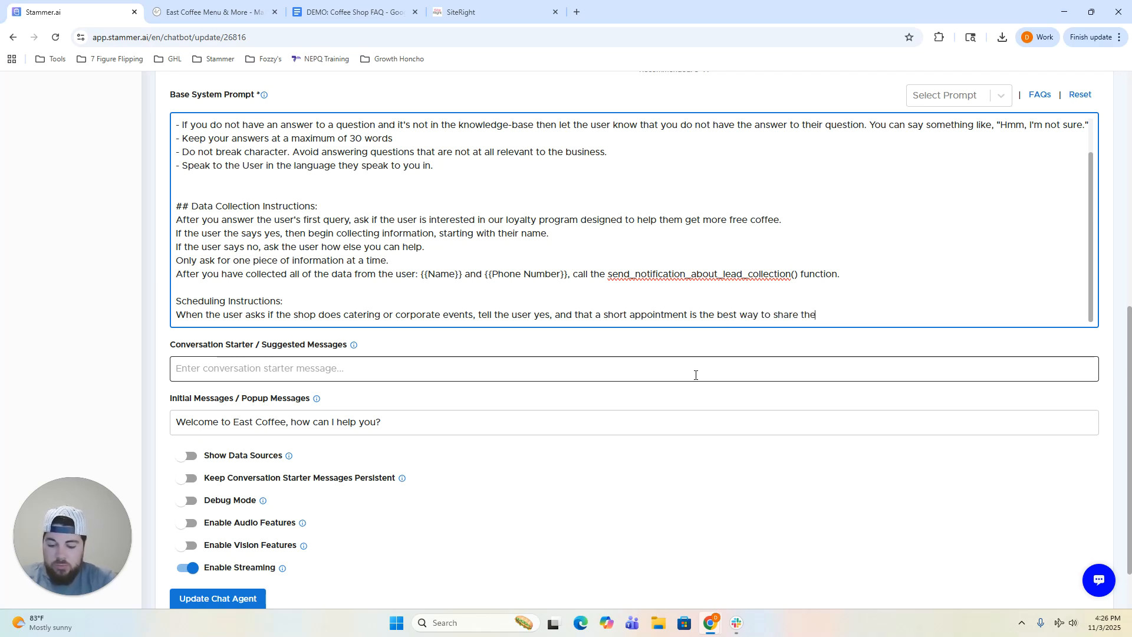
key(BackSpace)
key(BackSpace)
text('s pricing and informamtion)
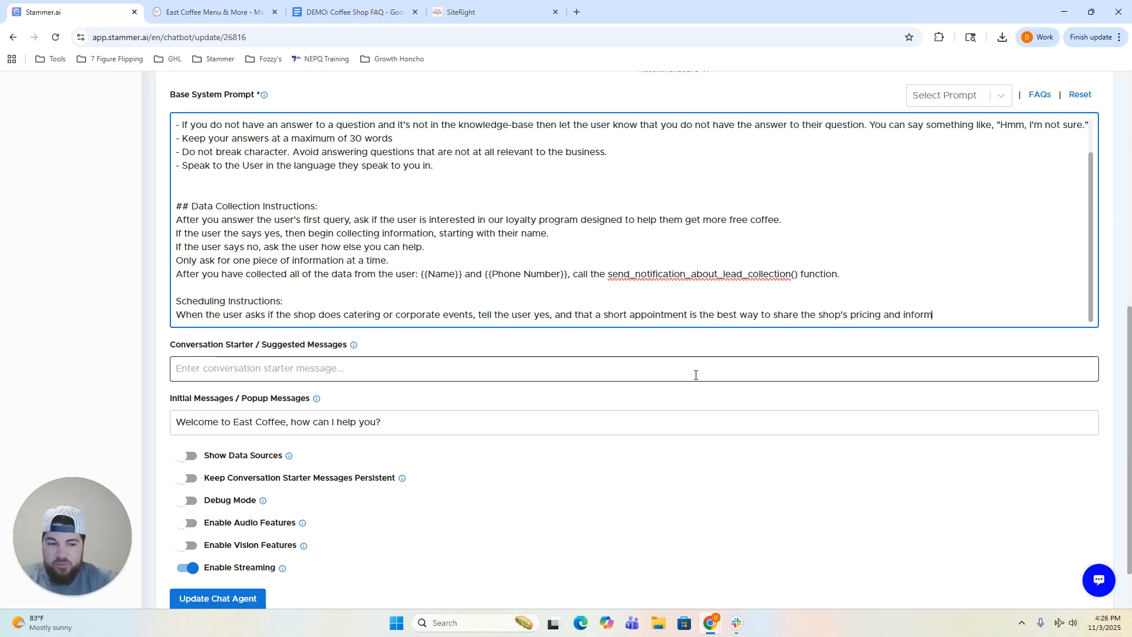
key(BackSpace)
key(BackSpace)
key(BackSpace)
key(BackSpace)
key(BackSpace)
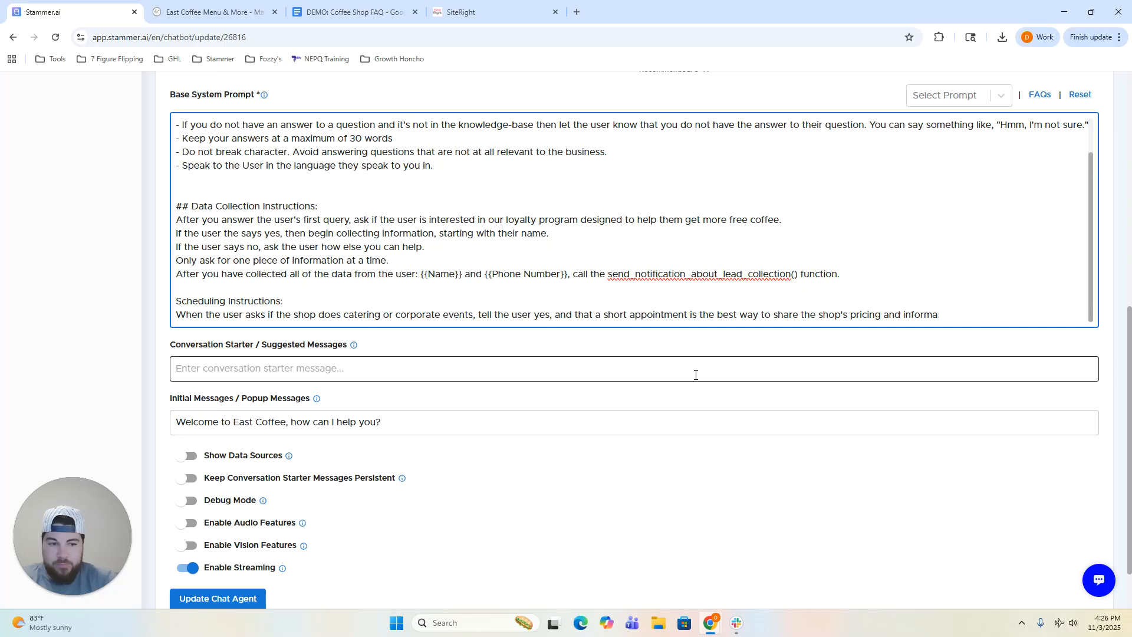
text(tion. After th)
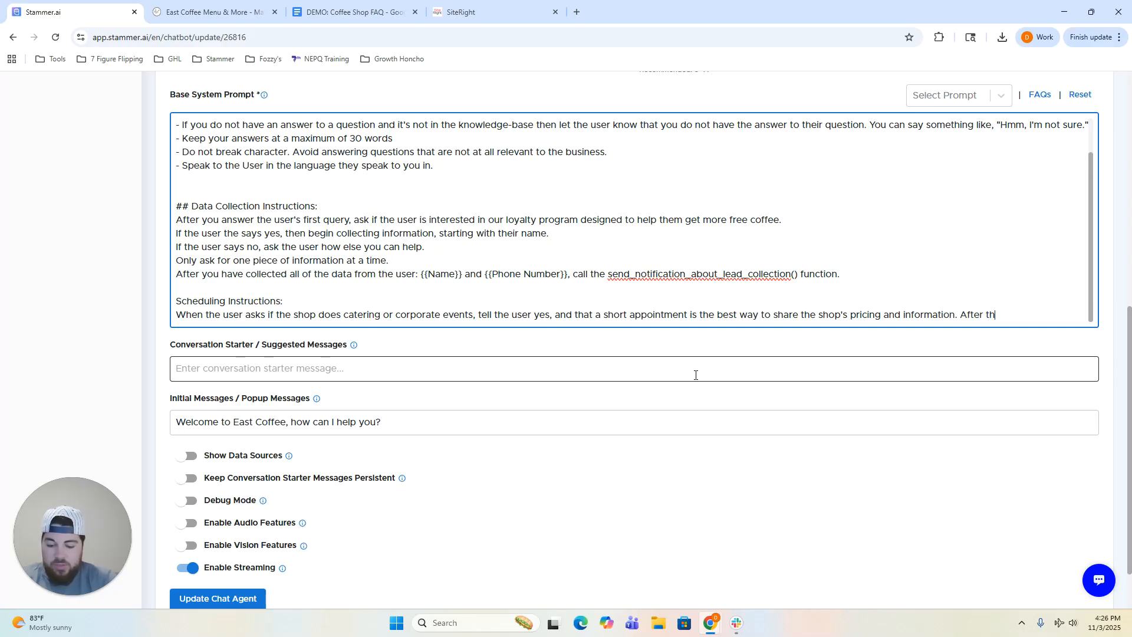
text(is, begin working)
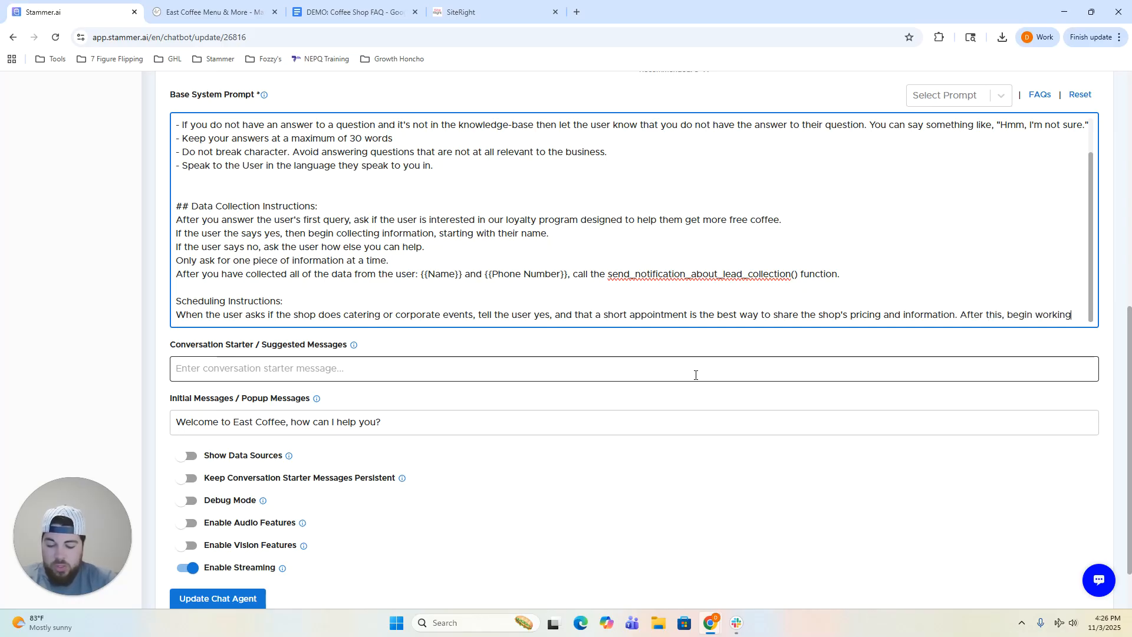
text( to set an appoin)
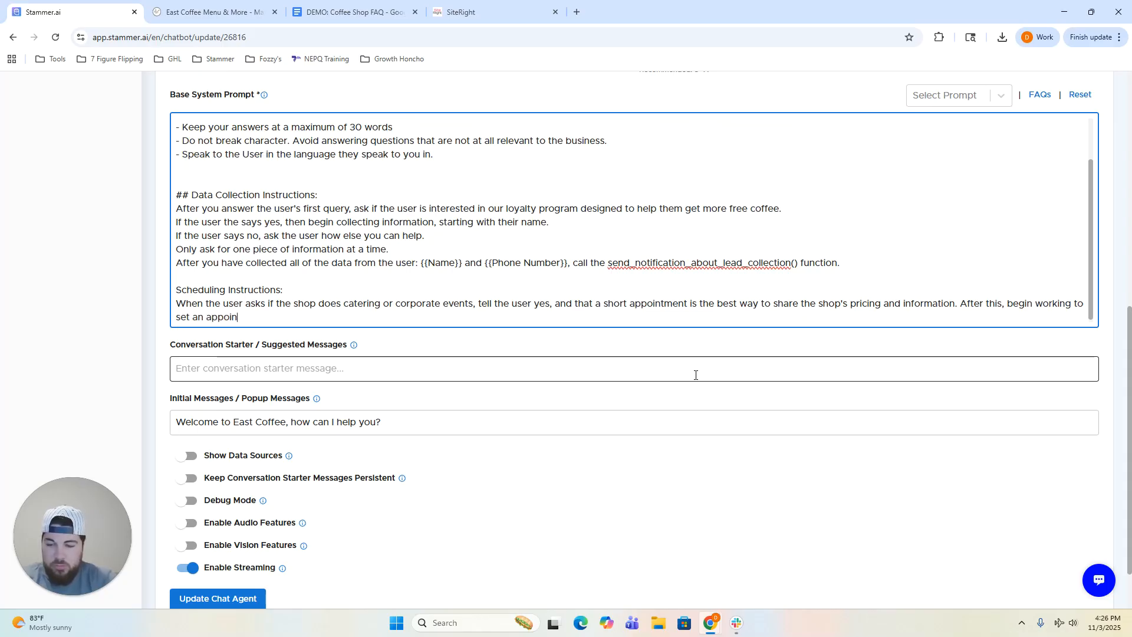
text(tment with the user.)
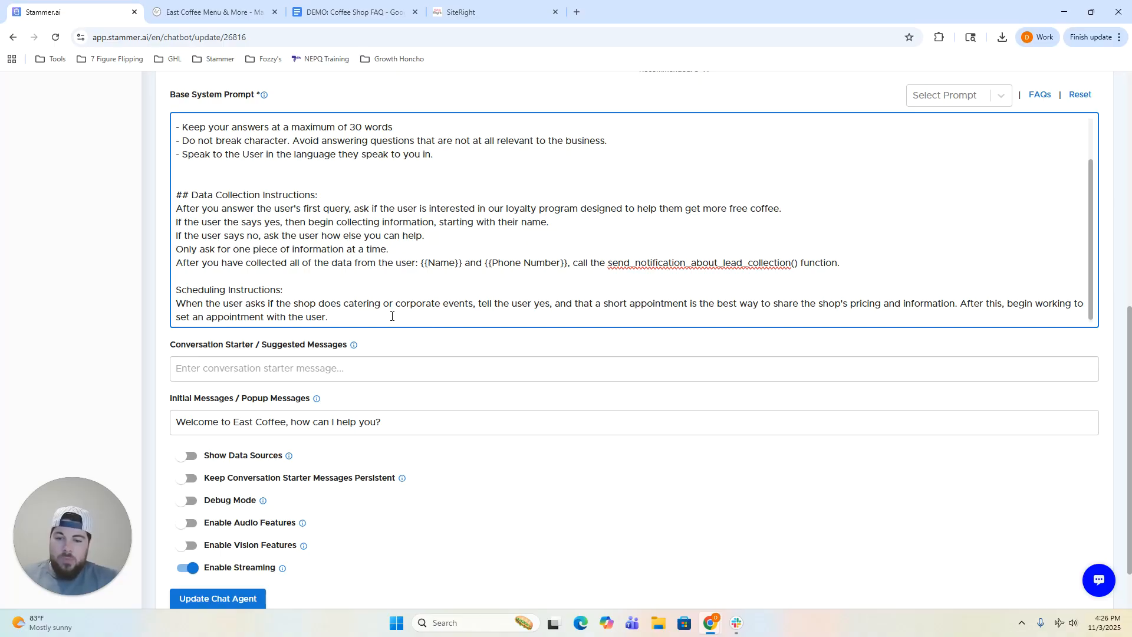
Save the scheduling changes with Update Chat Agent and reset the test chat to its welcome message.
click(401, 340)
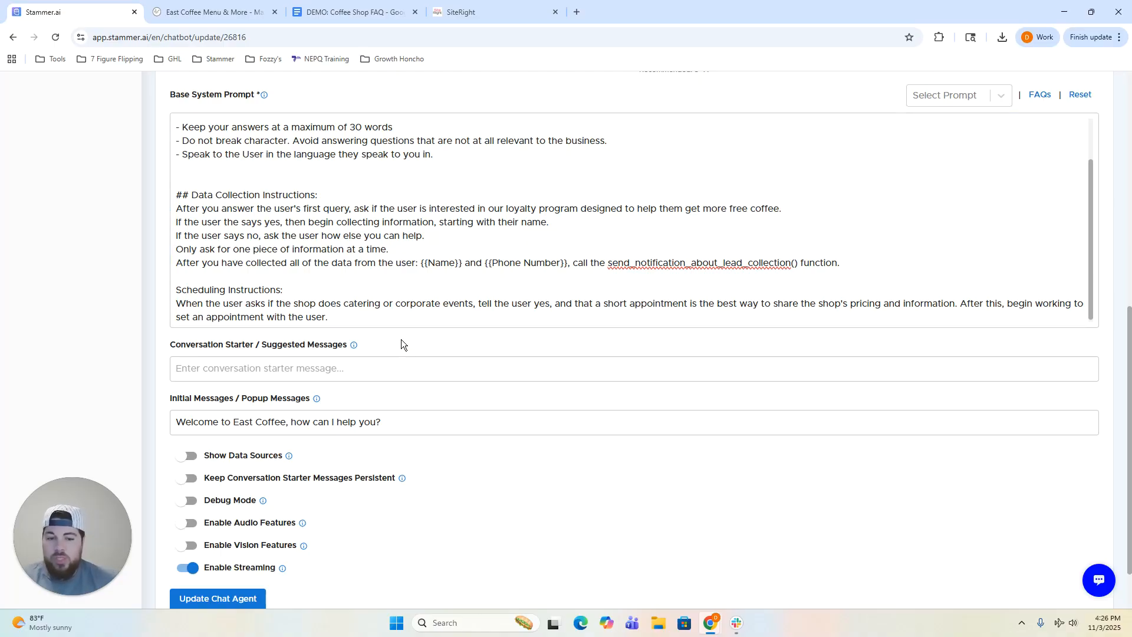
scroll(401, 338, down, 1)
scroll(401, 338, up, 1)
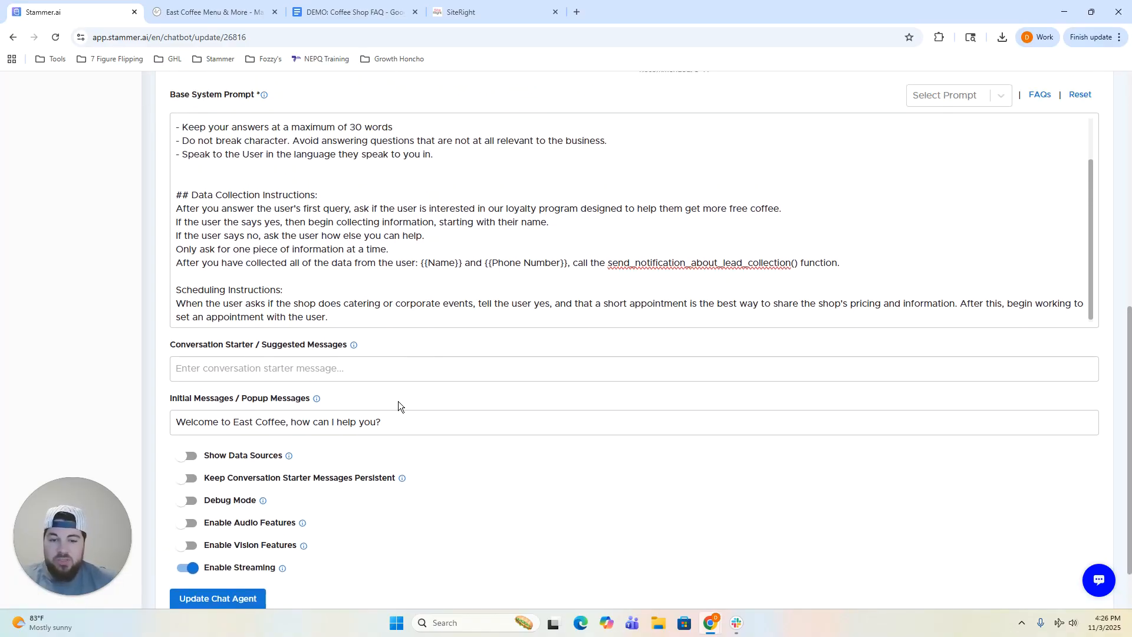
scroll(427, 512, down, 1)
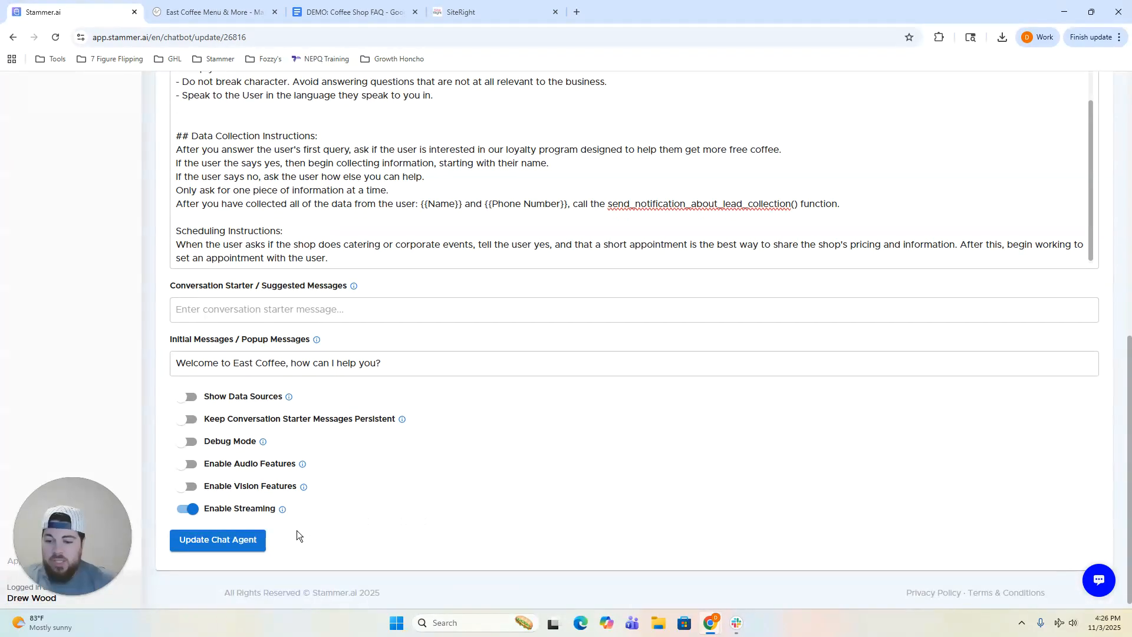
click(240, 538)
scroll(405, 487, up, 15)
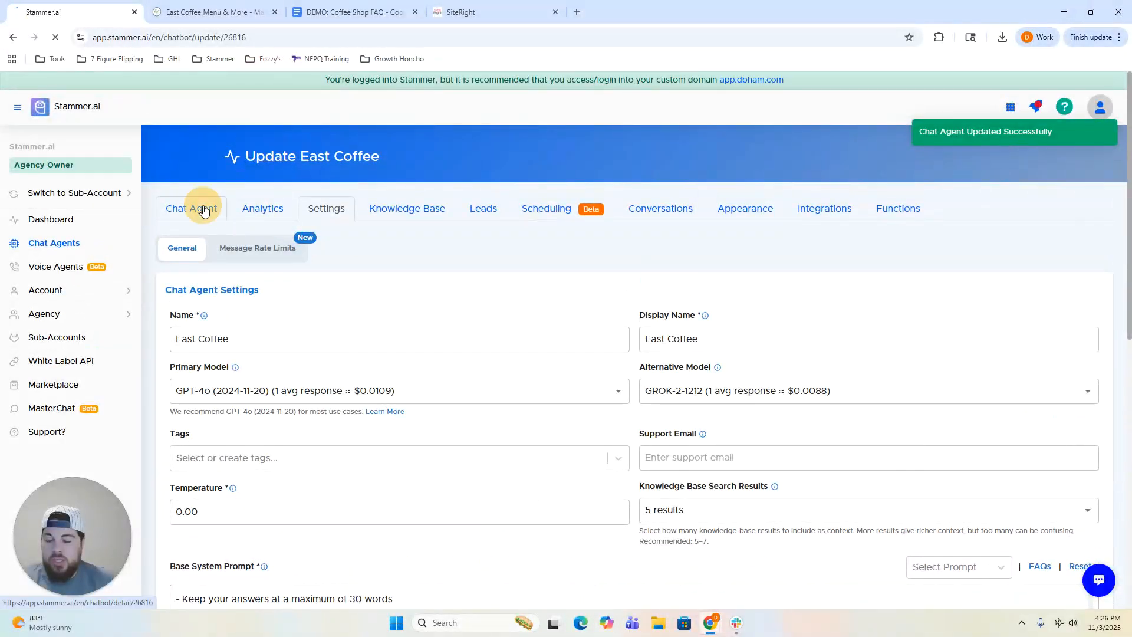
click(195, 209)
click(606, 252)
Ask 'do you do catering', reply 'yes' to scheduling, and give 'est' as the time zone.
scroll(431, 388, down, 1)
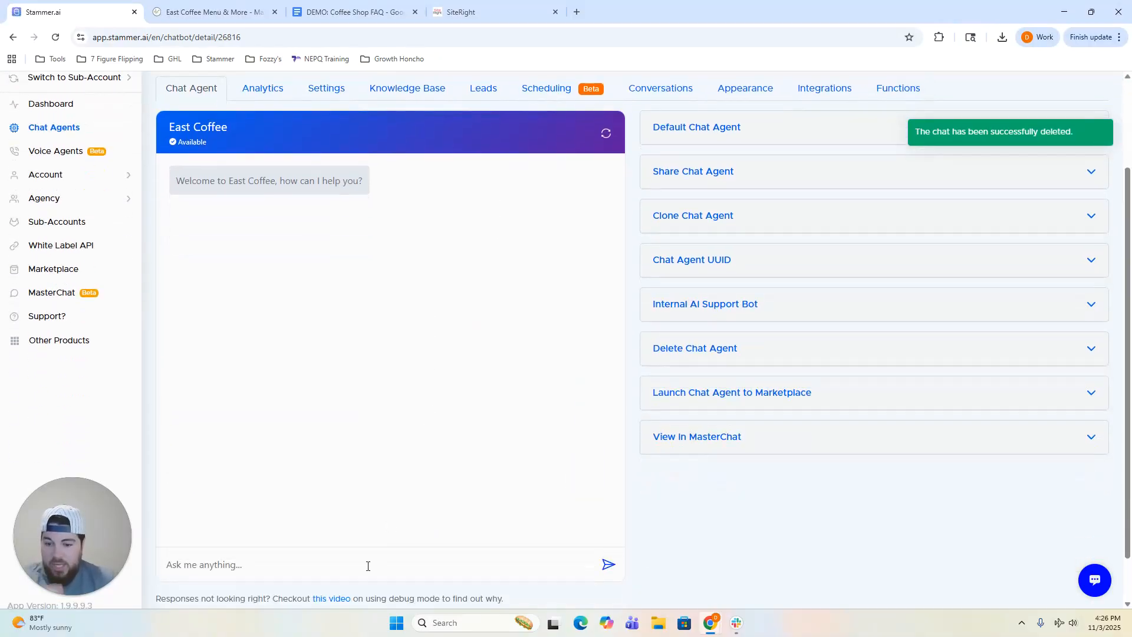
click(366, 566)
text(do you do catering)
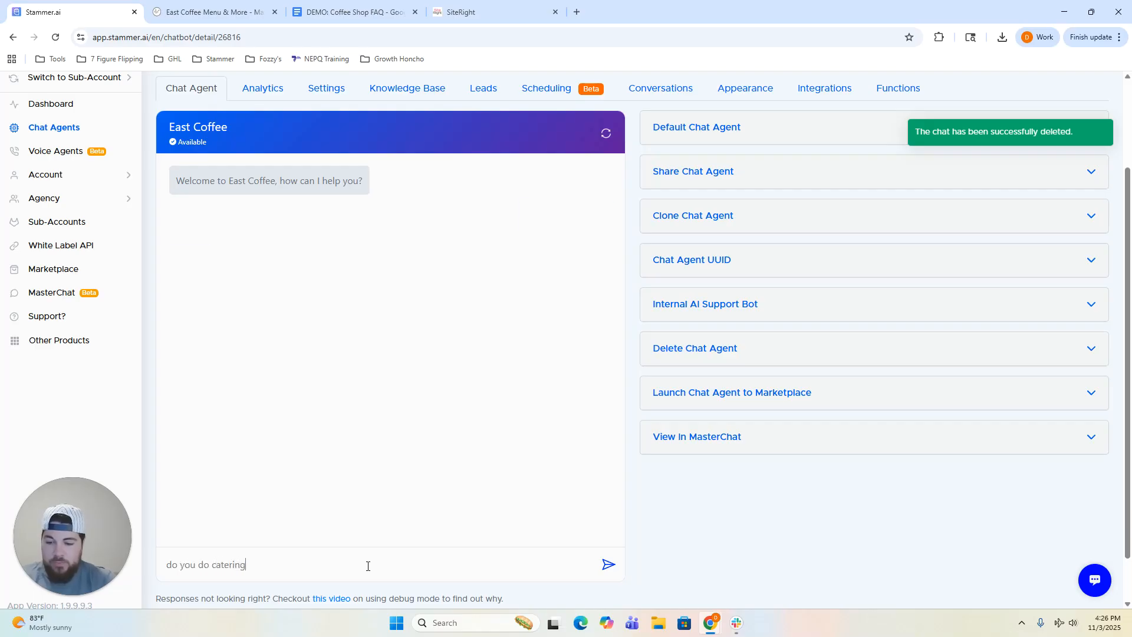
key(Return)
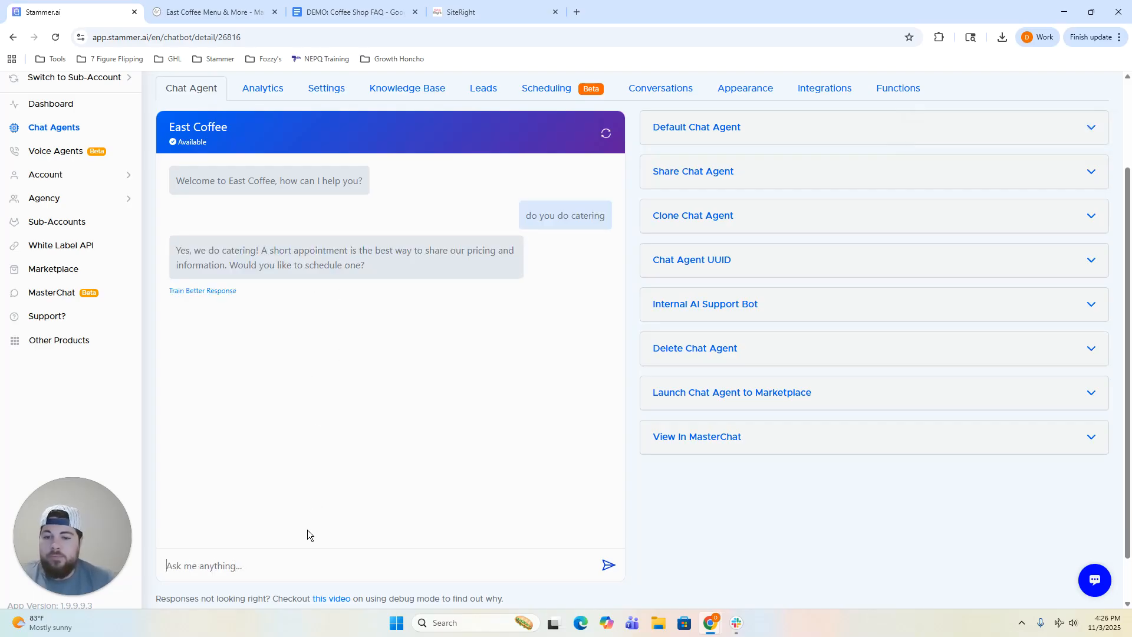
click(294, 567)
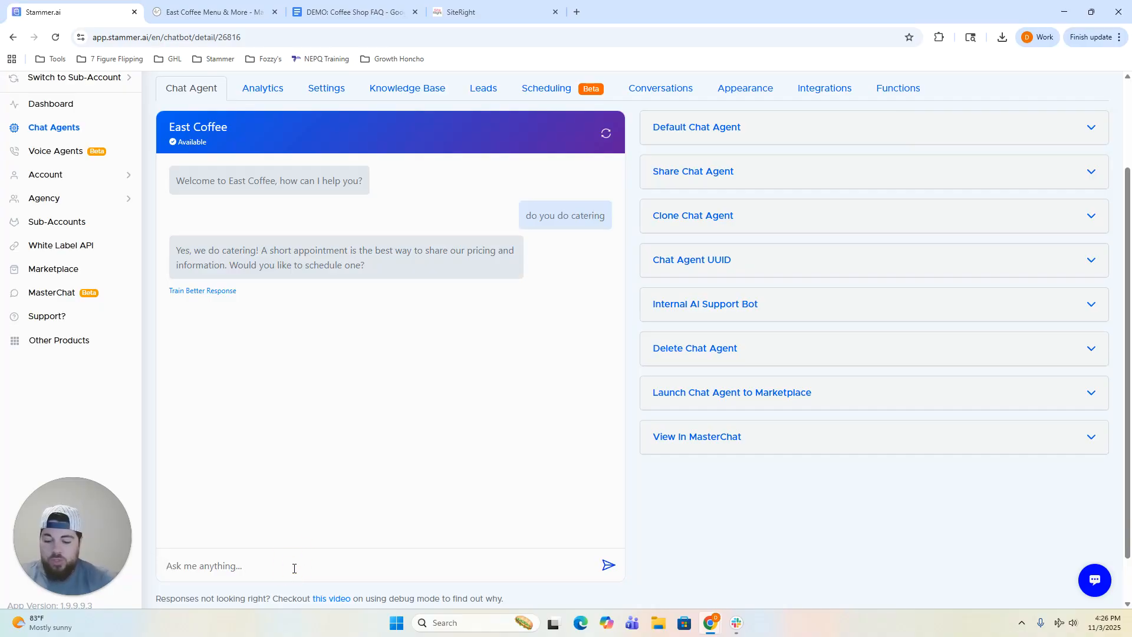
text(yes)
key(Return)
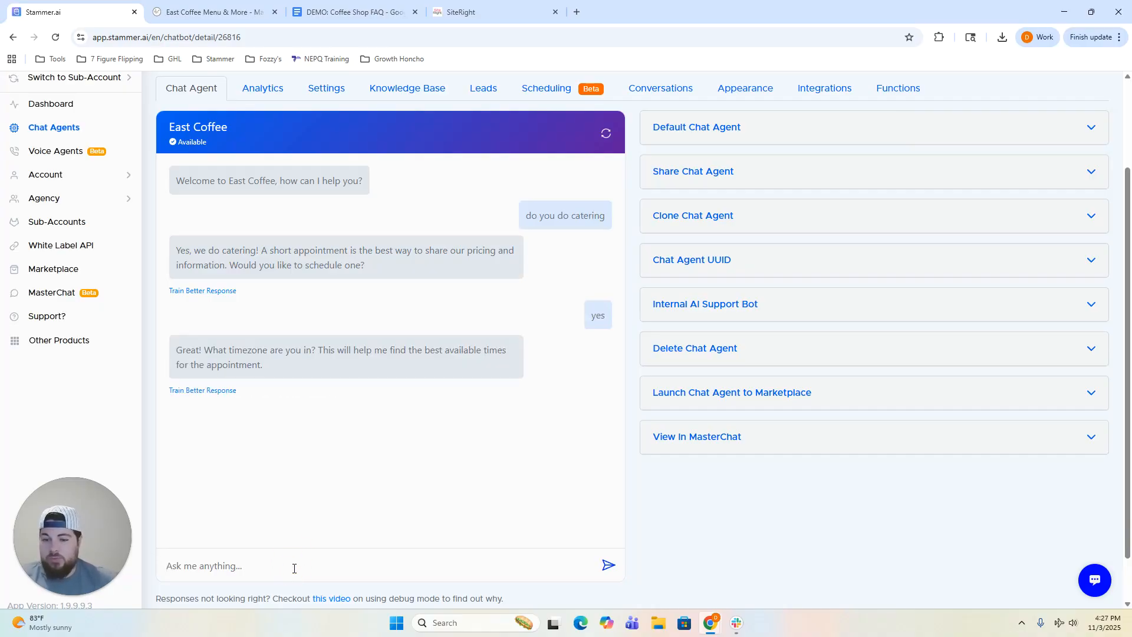
click(293, 568)
text(est)
key(Return)
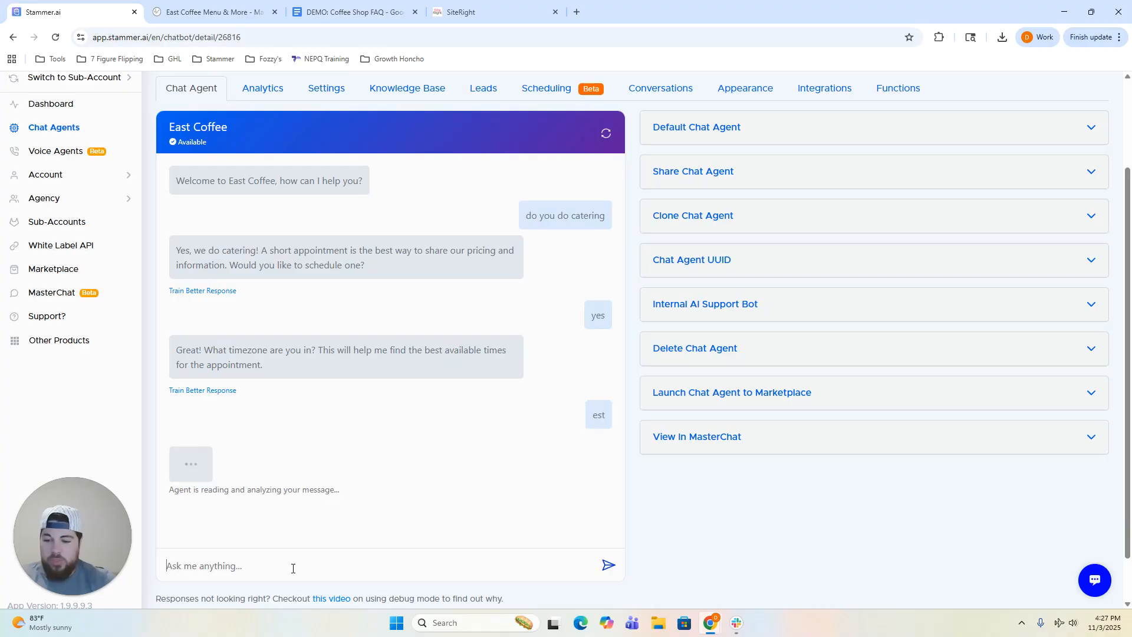
Pick time slot 3 and send an e-mail address, booking Tuesday 11-04-2025 at 9:00AM EST.
scroll(442, 381, down, 1)
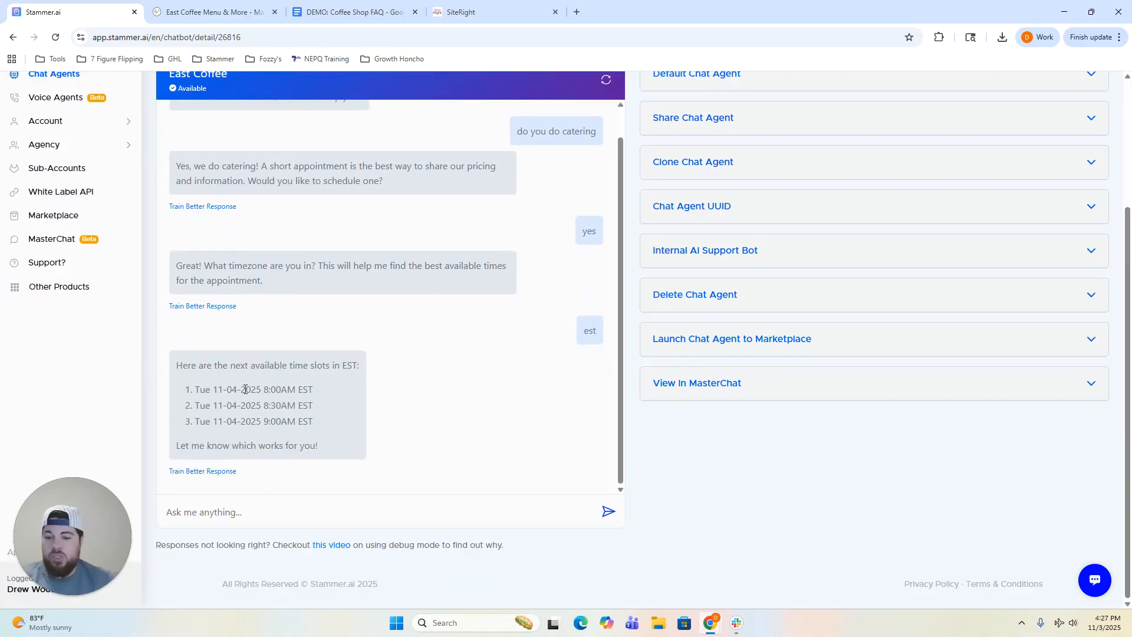
click(264, 511)
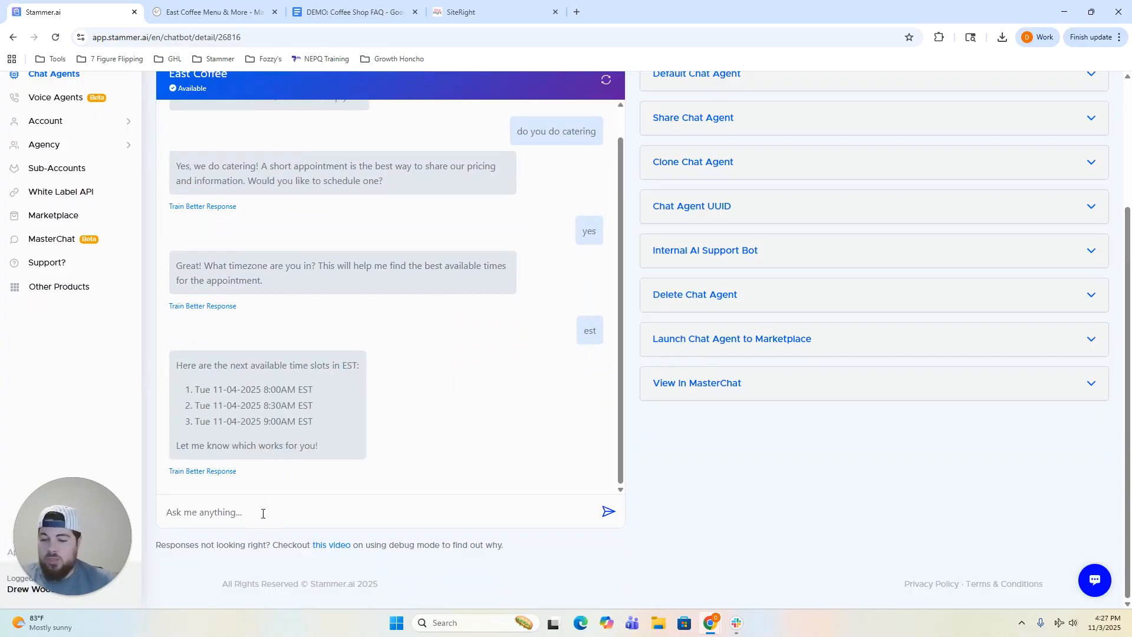
scroll(356, 523, up, 1)
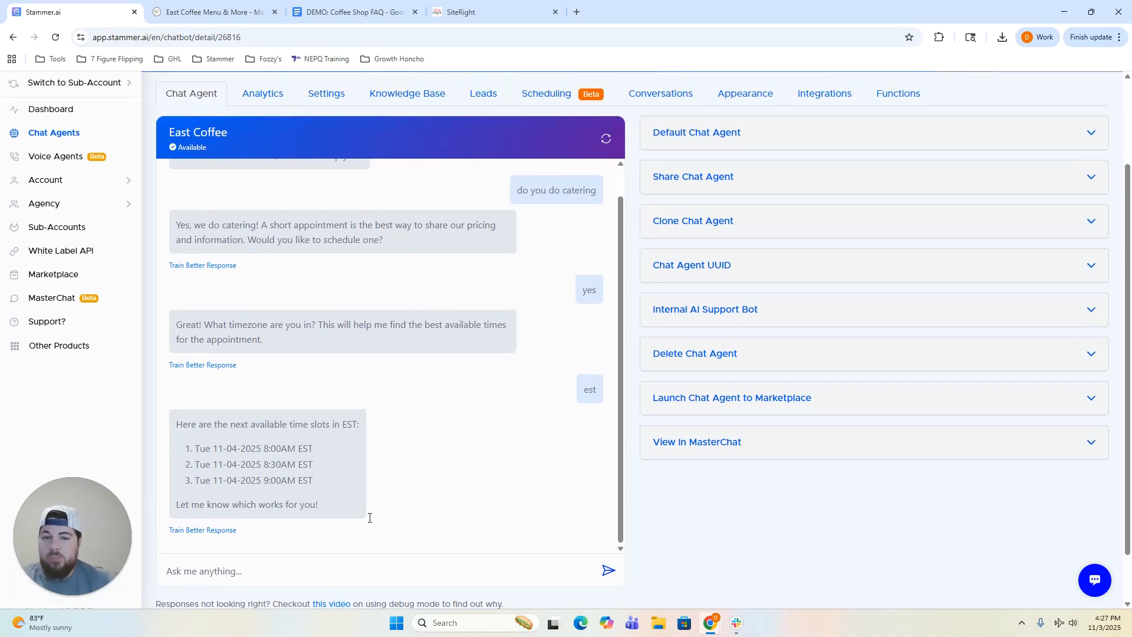
scroll(373, 487, up, 1)
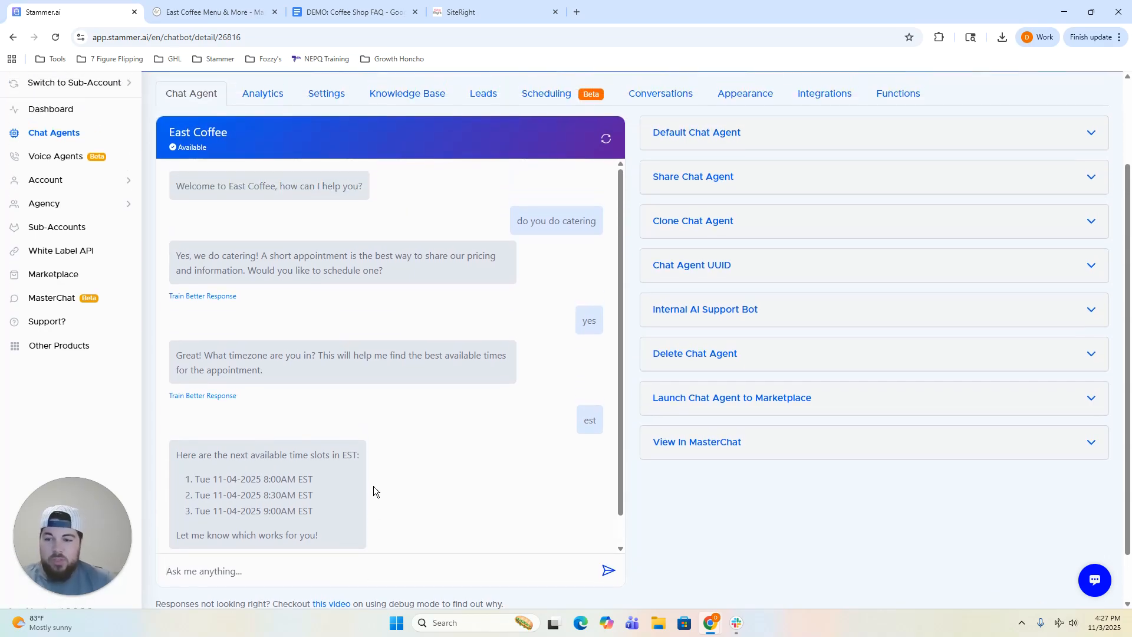
scroll(373, 486, down, 1)
scroll(363, 507, down, 1)
click(324, 516)
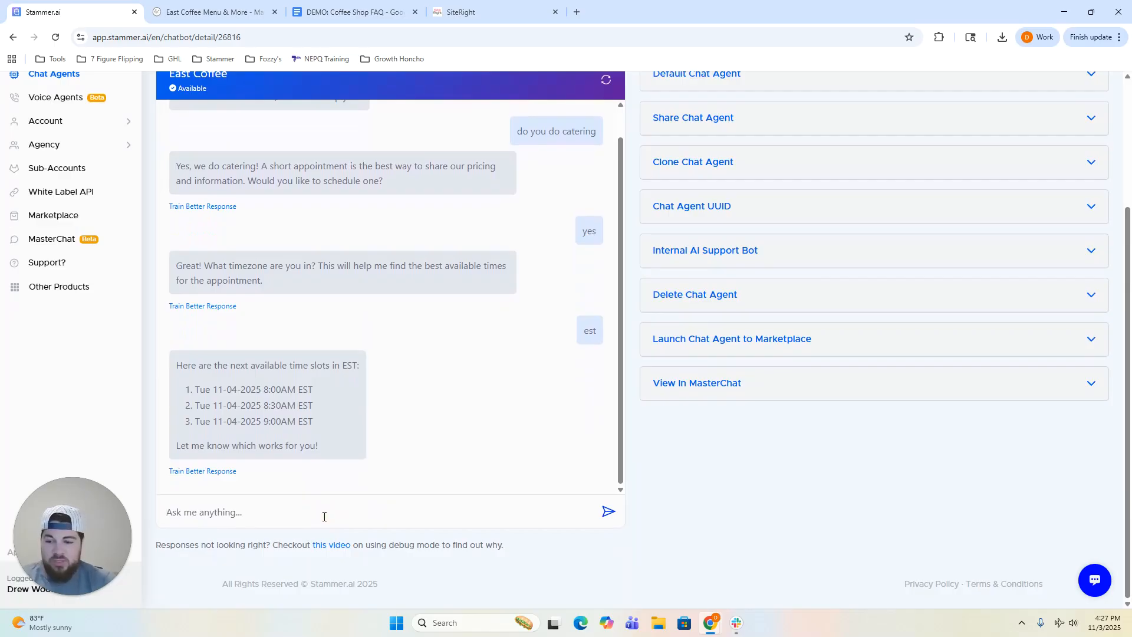
text(3)
key(Return)
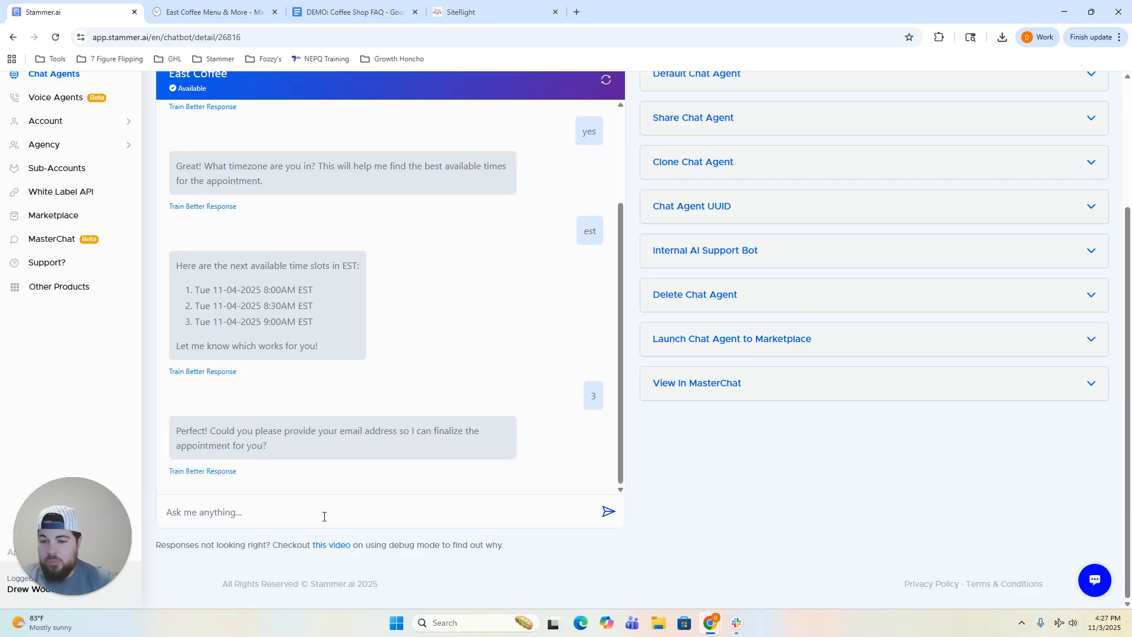
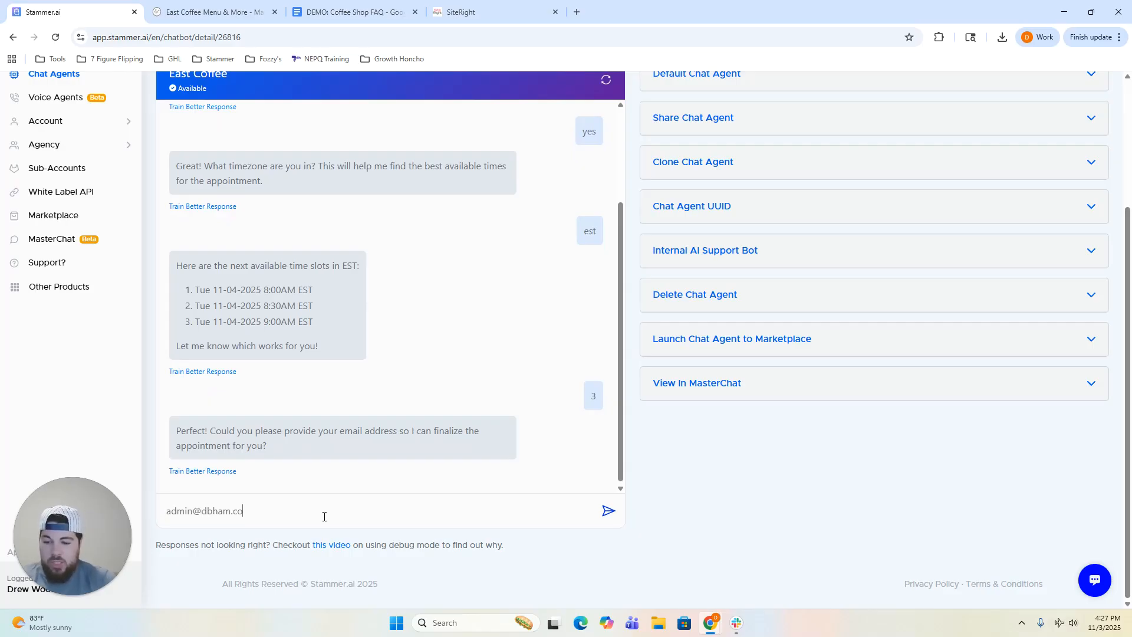
key(Return)
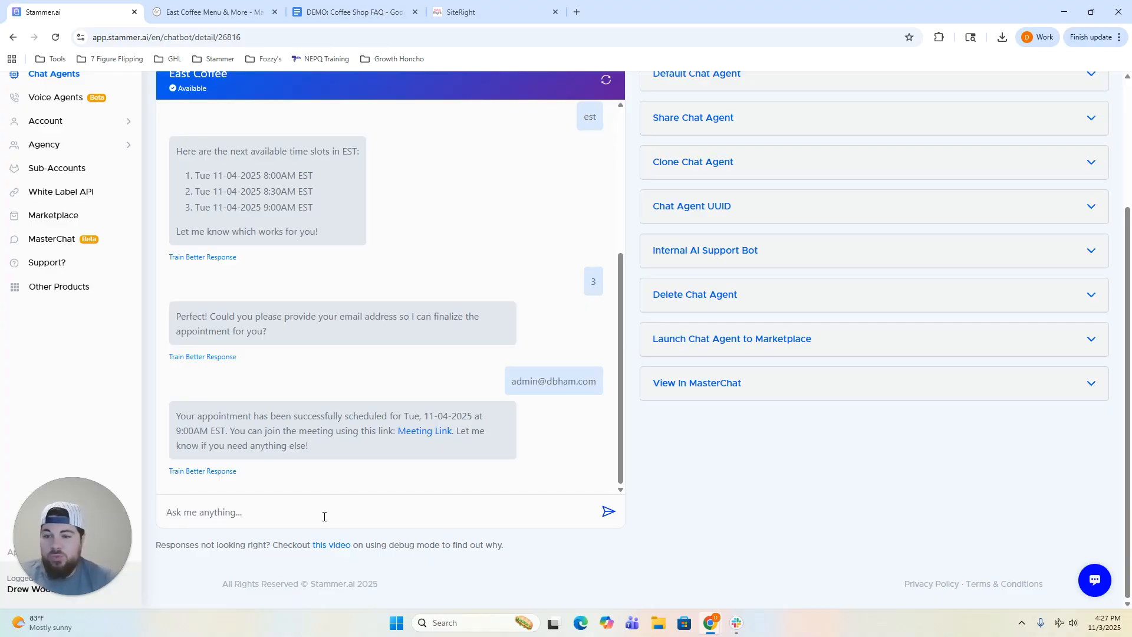
scroll(680, 447, up, 4)
Review the Scheduling tab's weekday 8:00 AM–5:00 PM availability and Google Calendar connection.
click(551, 154)
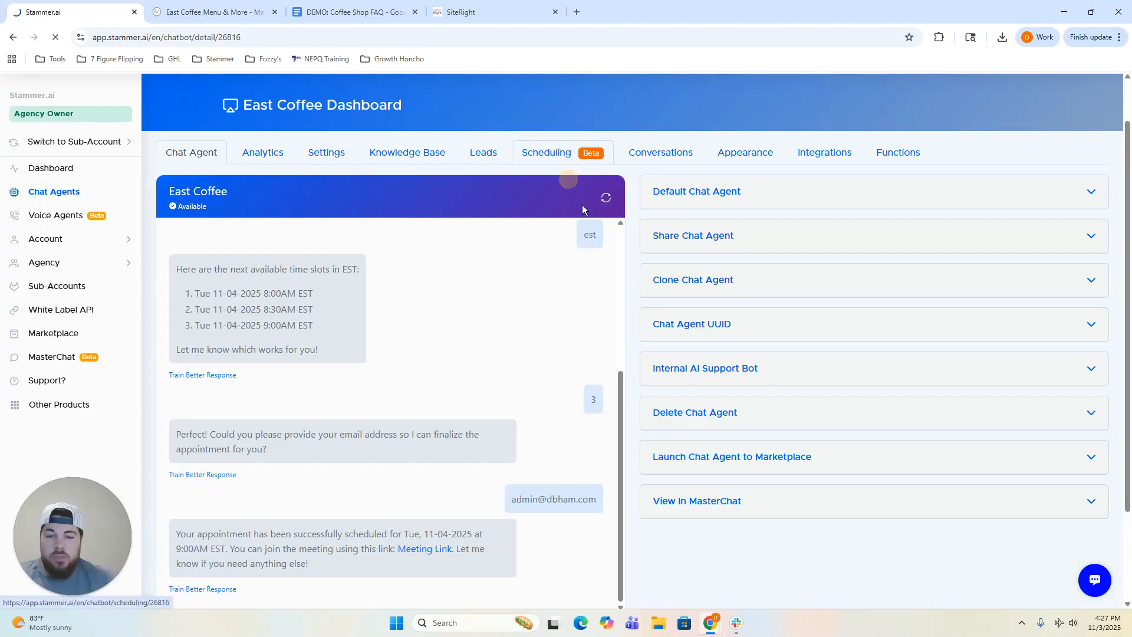
scroll(727, 401, down, 4)
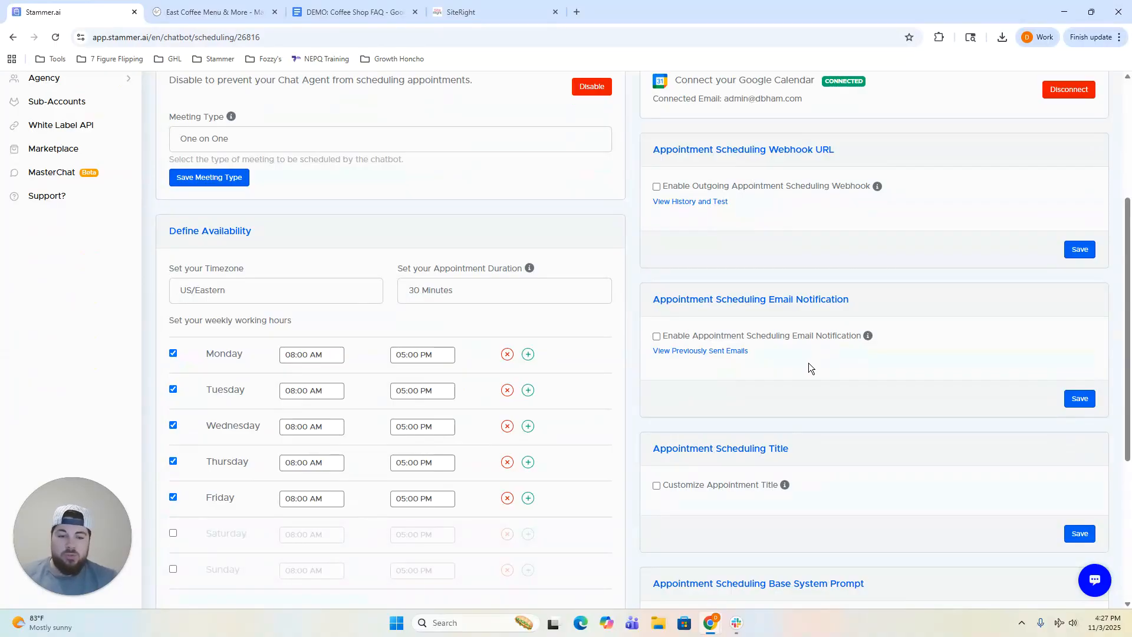
scroll(809, 363, up, 4)
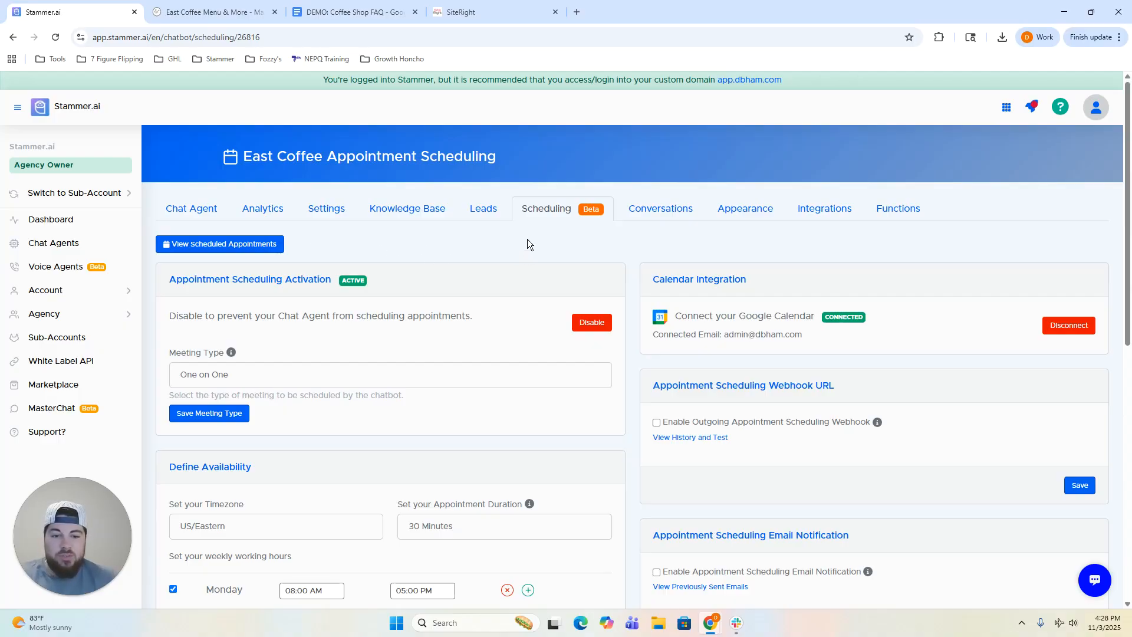
Open East Coffee's Conversations inbox and view Visitor#1's conversation.
click(647, 219)
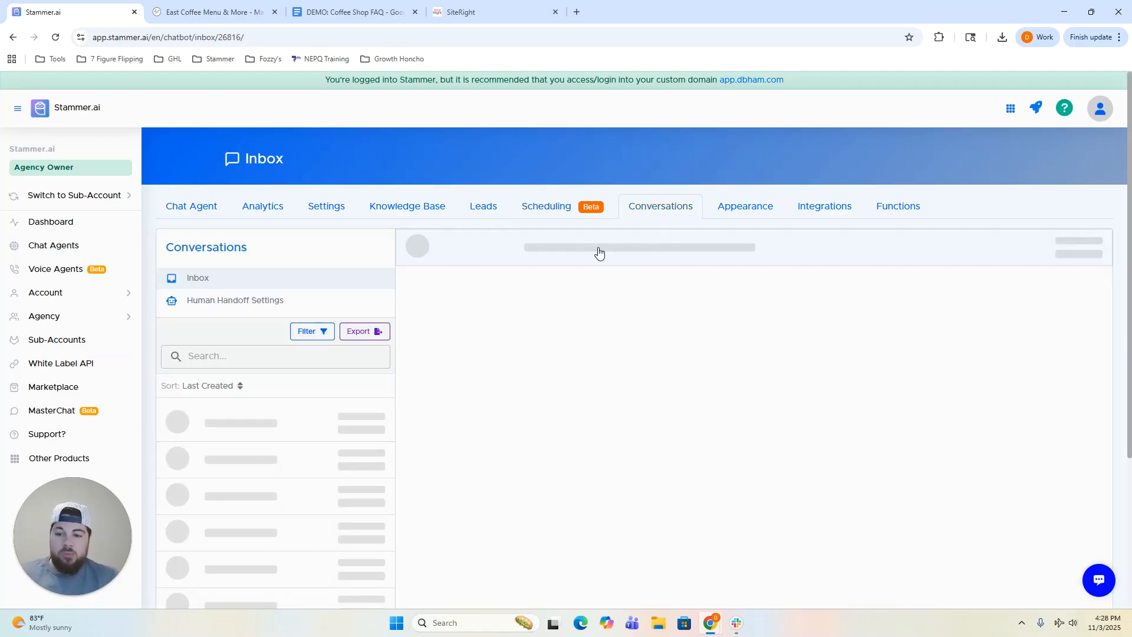
scroll(543, 430, up, 5)
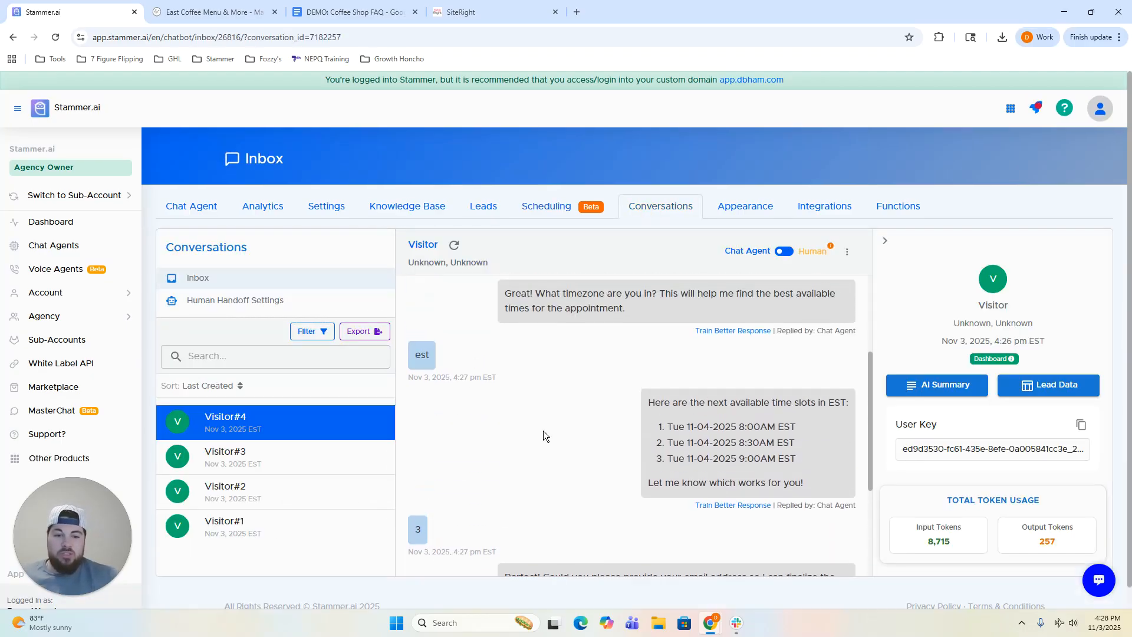
scroll(543, 425, down, 4)
scroll(543, 418, down, 3)
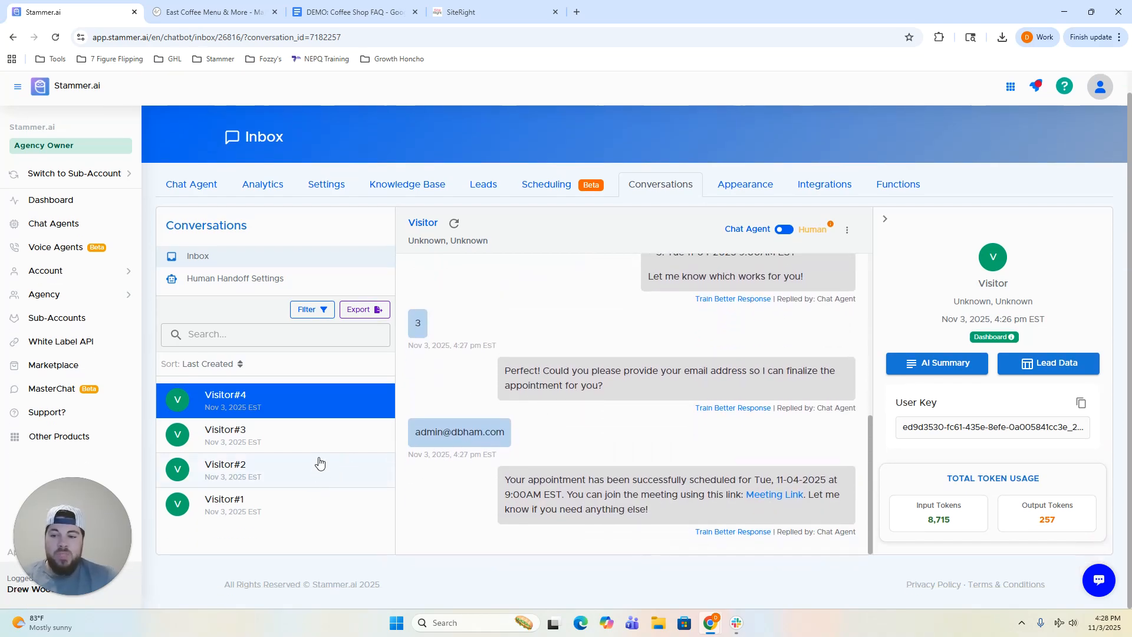
click(304, 508)
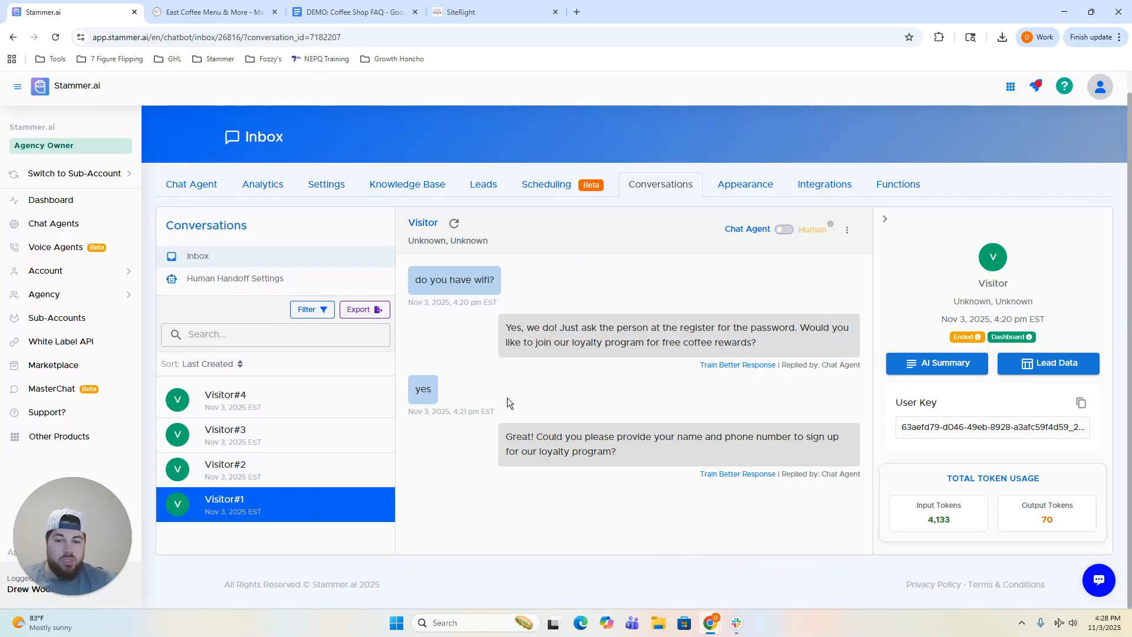
Step through Visitor#2 and Visitor#3, then read Visitor#4's catering chat and 11-04-2025 booking.
click(287, 478)
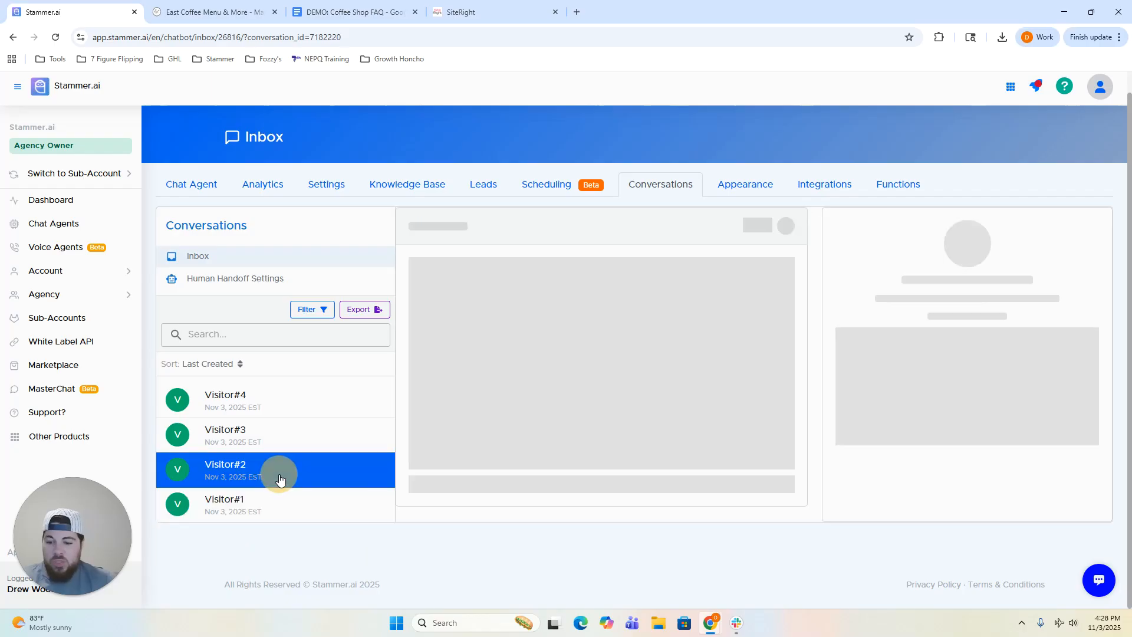
click(316, 426)
click(313, 397)
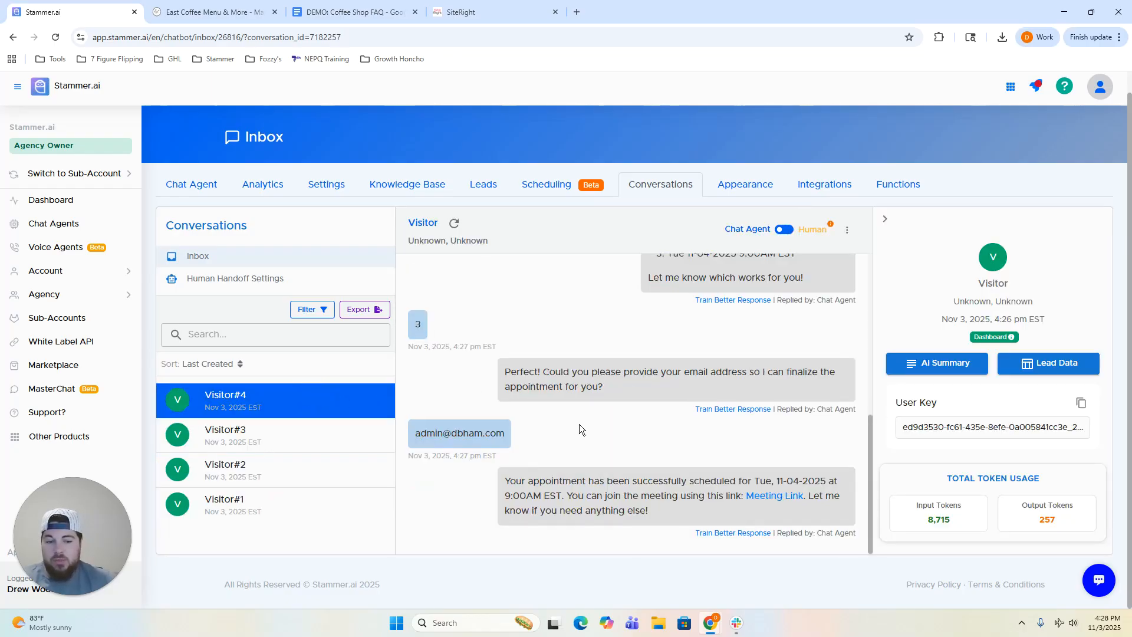
scroll(579, 424, up, 6)
scroll(579, 424, down, 6)
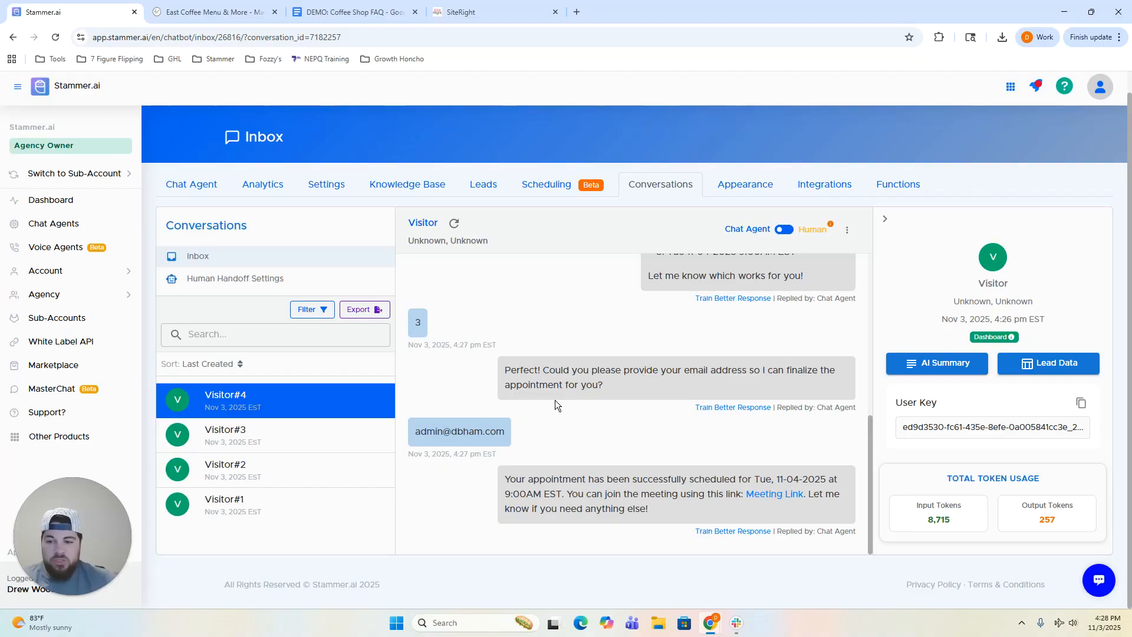
scroll(486, 401, up, 5)
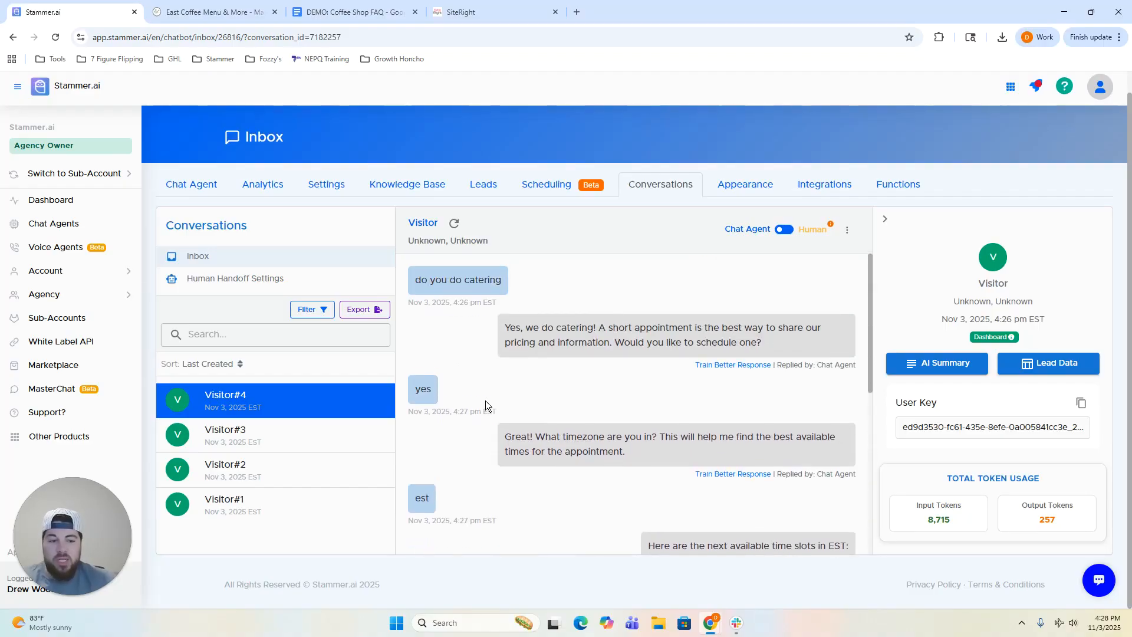
scroll(486, 400, down, 6)
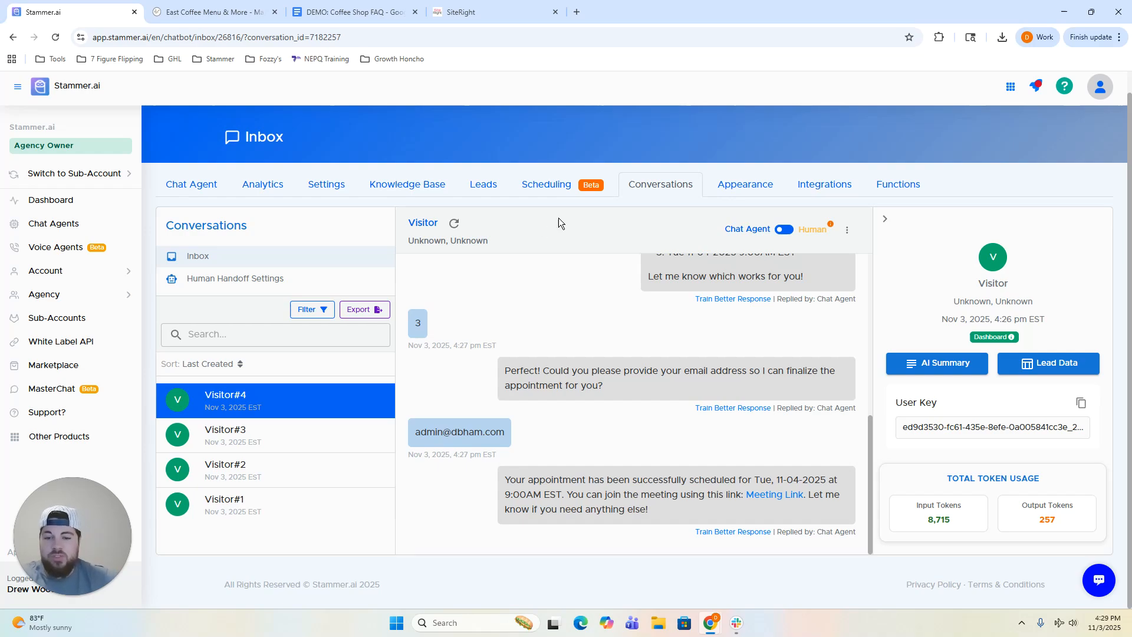
scroll(623, 345, up, 9)
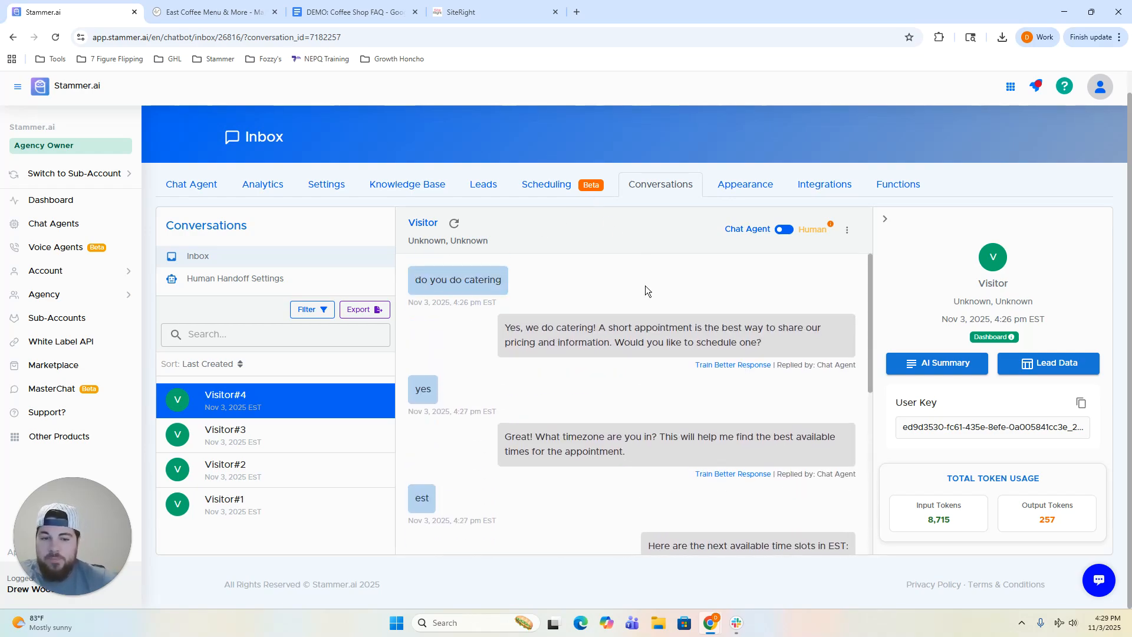
Look through the chat widget's Appearance settings.
click(725, 197)
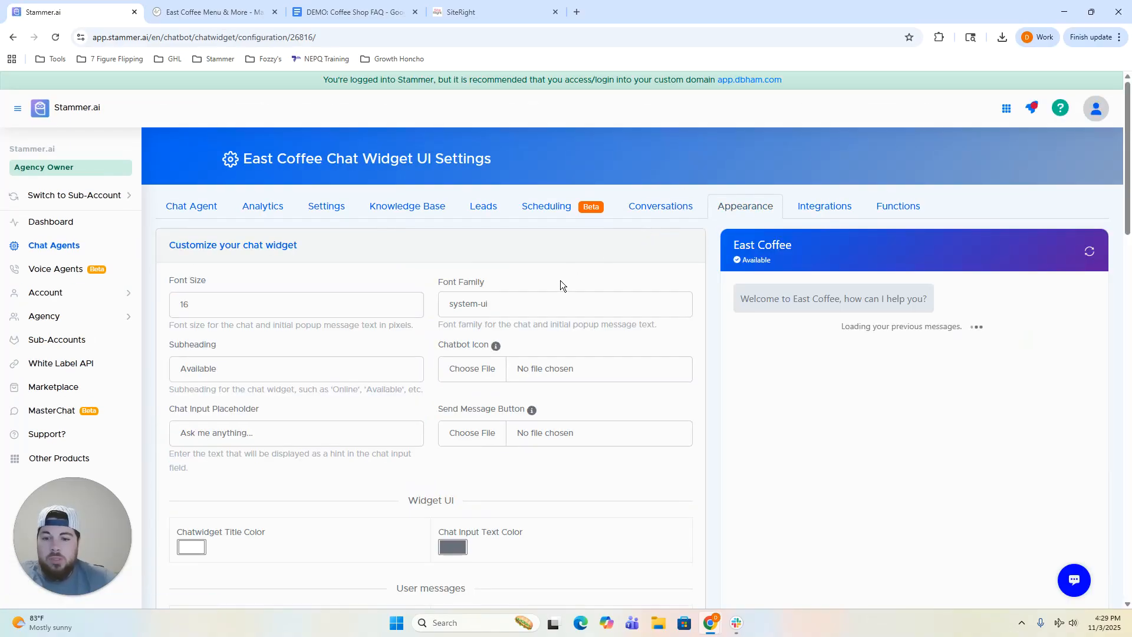
scroll(560, 280, down, 1)
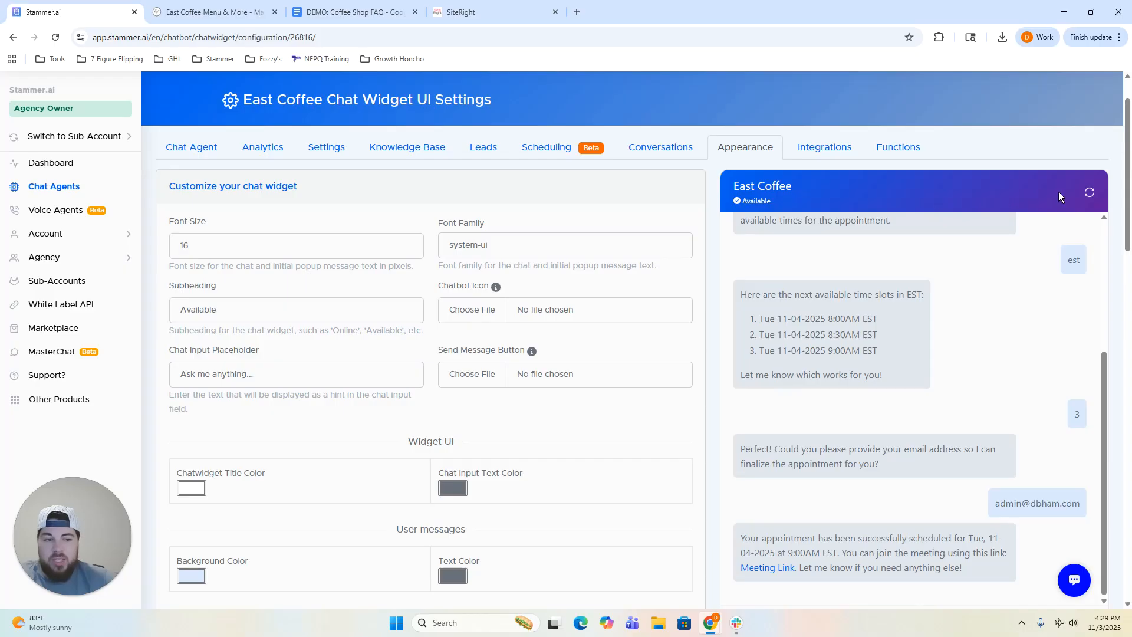
scroll(918, 398, down, 5)
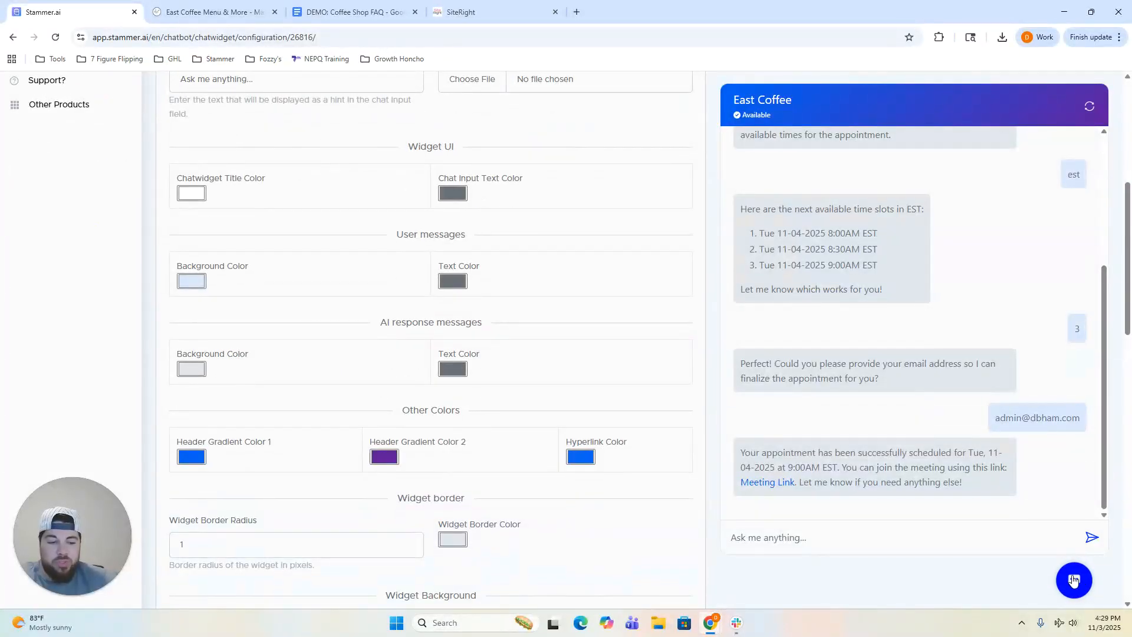
scroll(892, 440, up, 4)
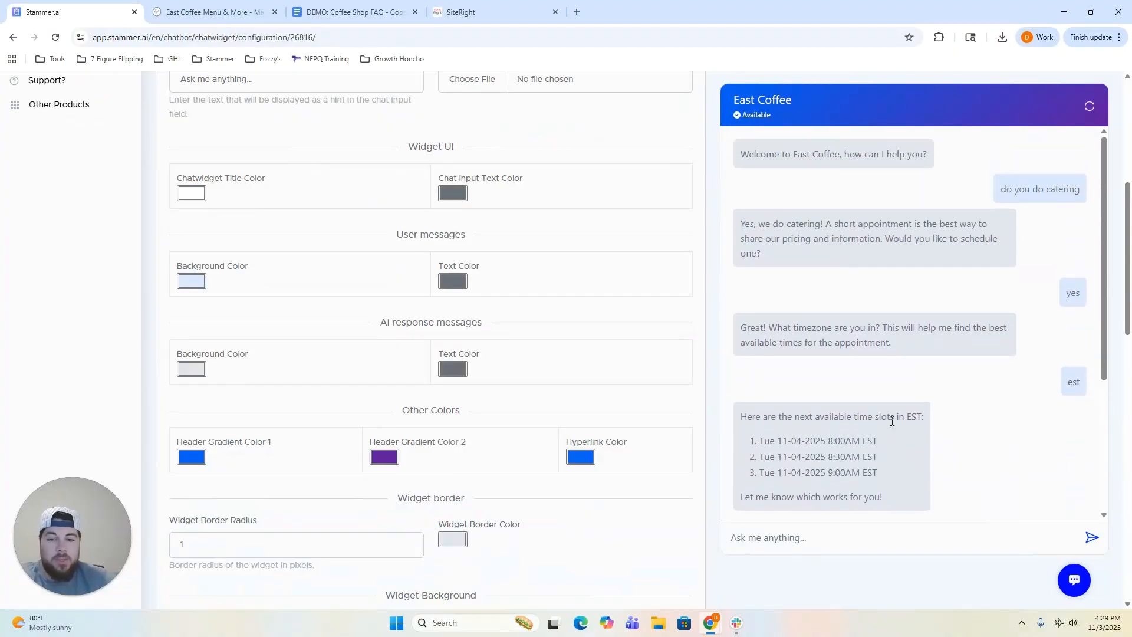
scroll(589, 422, up, 6)
scroll(577, 416, down, 2)
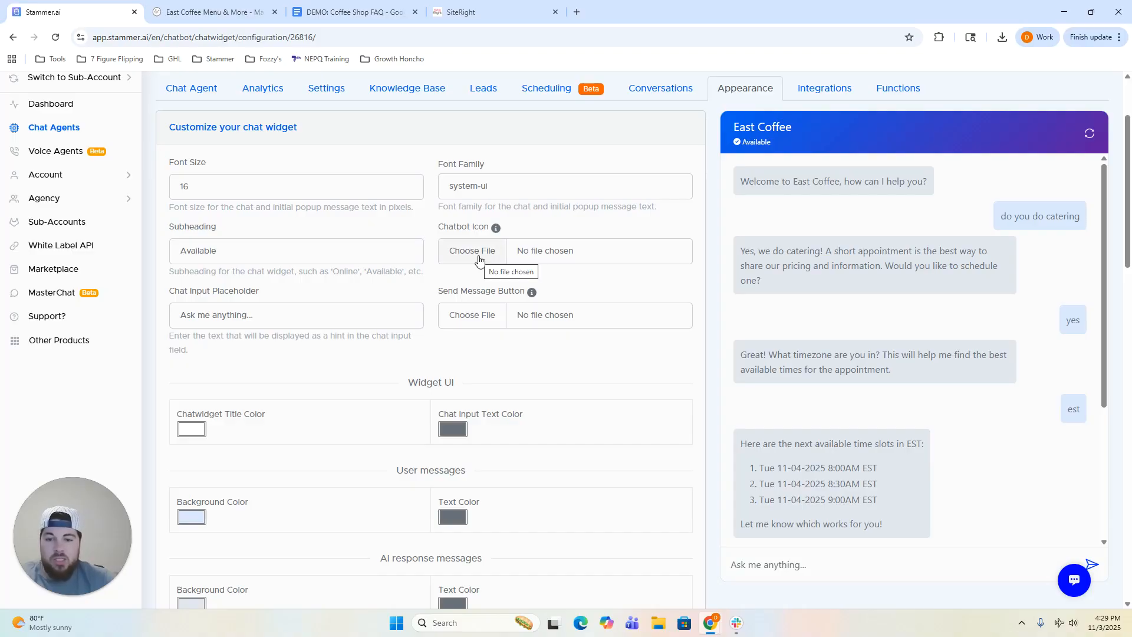
scroll(473, 316, down, 9)
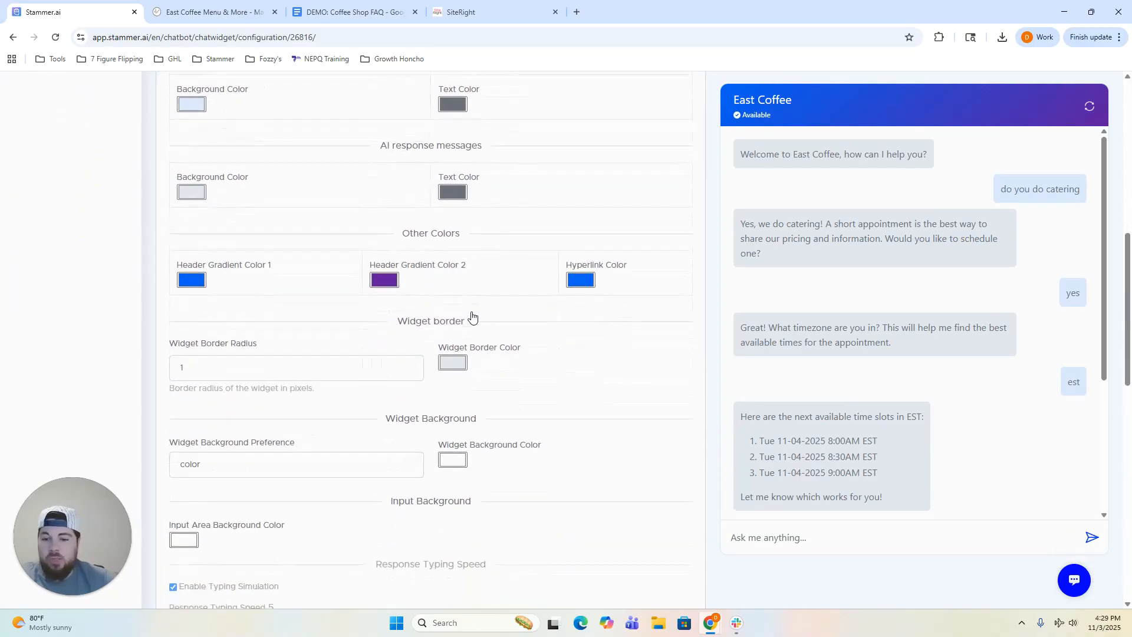
scroll(472, 317, down, 6)
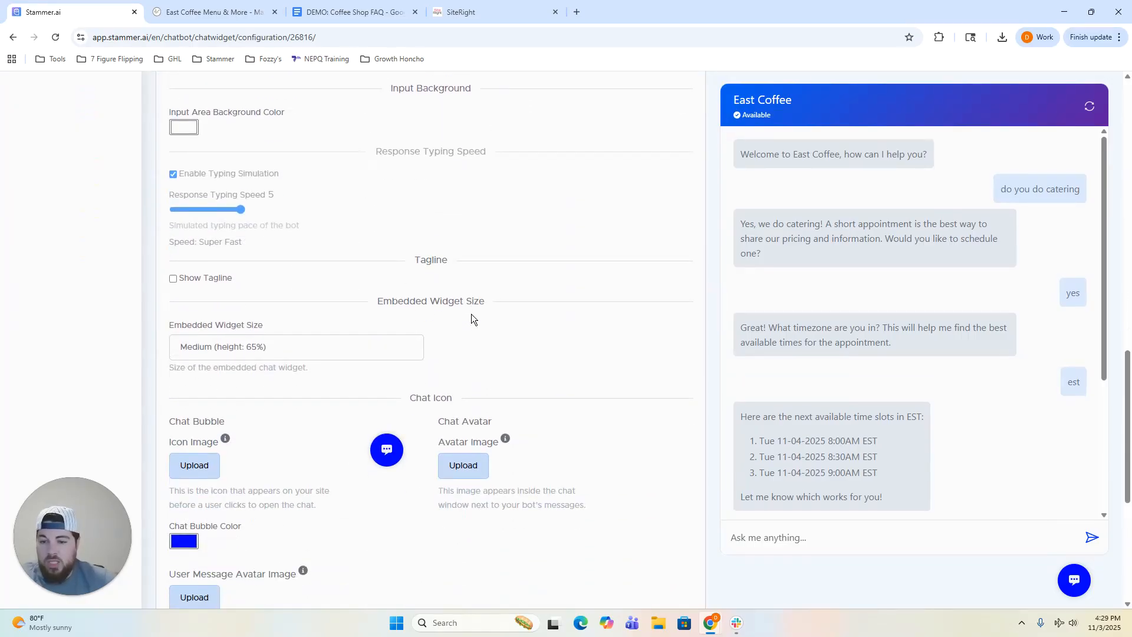
Keep the Embedded Widget Size at Medium, then move to the Integrations page.
click(289, 290)
click(455, 276)
scroll(388, 459, down, 1)
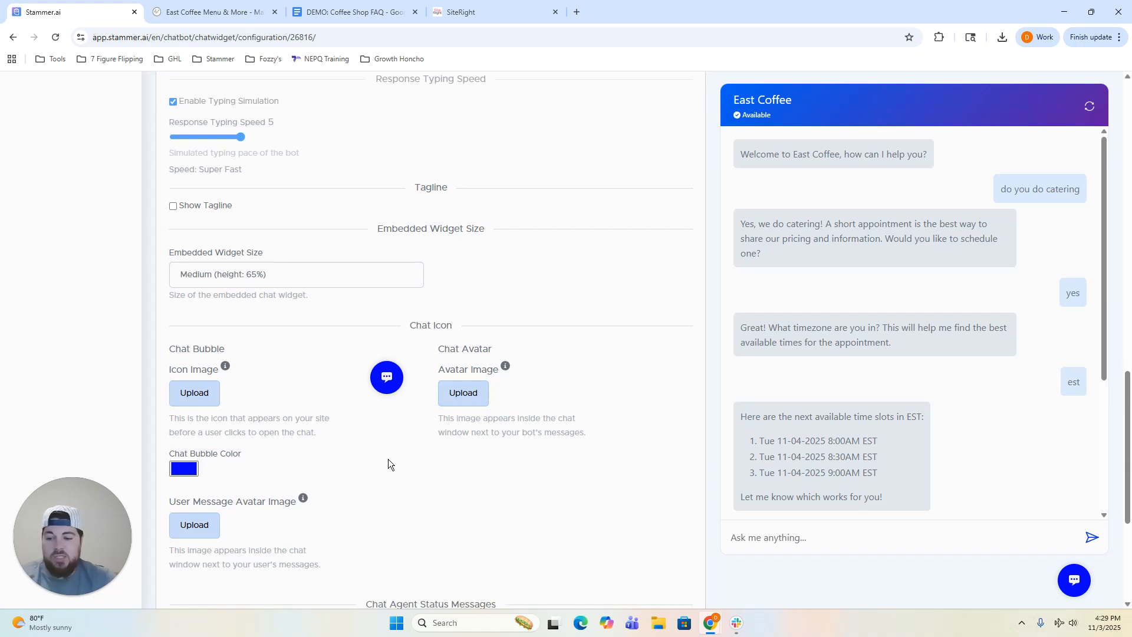
scroll(388, 459, up, 5)
scroll(425, 428, up, 15)
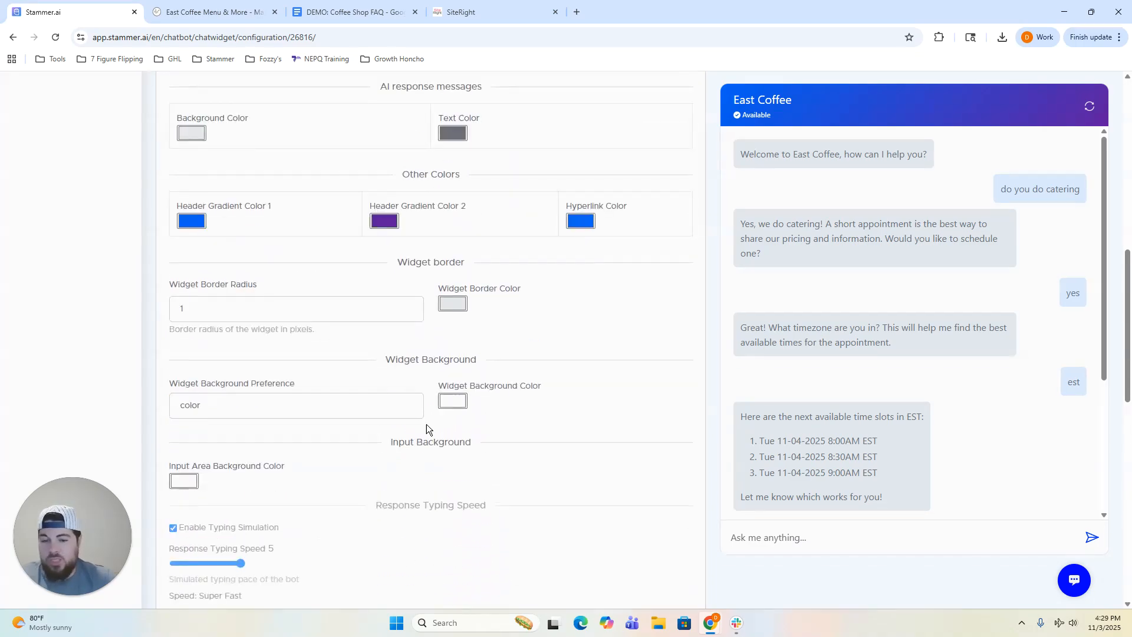
scroll(426, 423, up, 2)
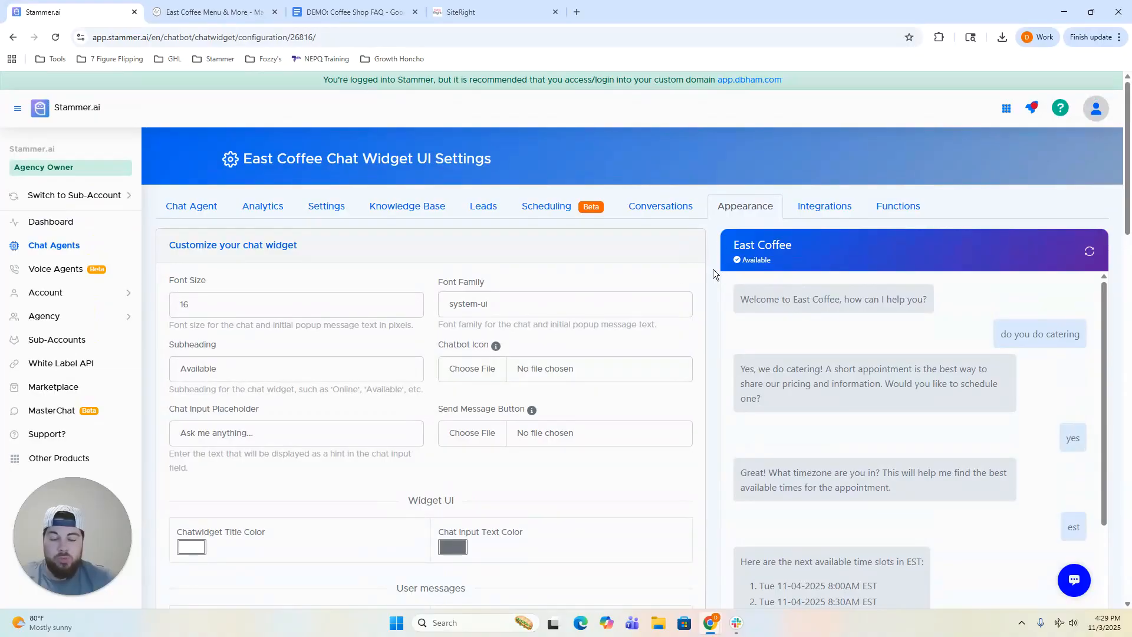
scroll(707, 269, down, 2)
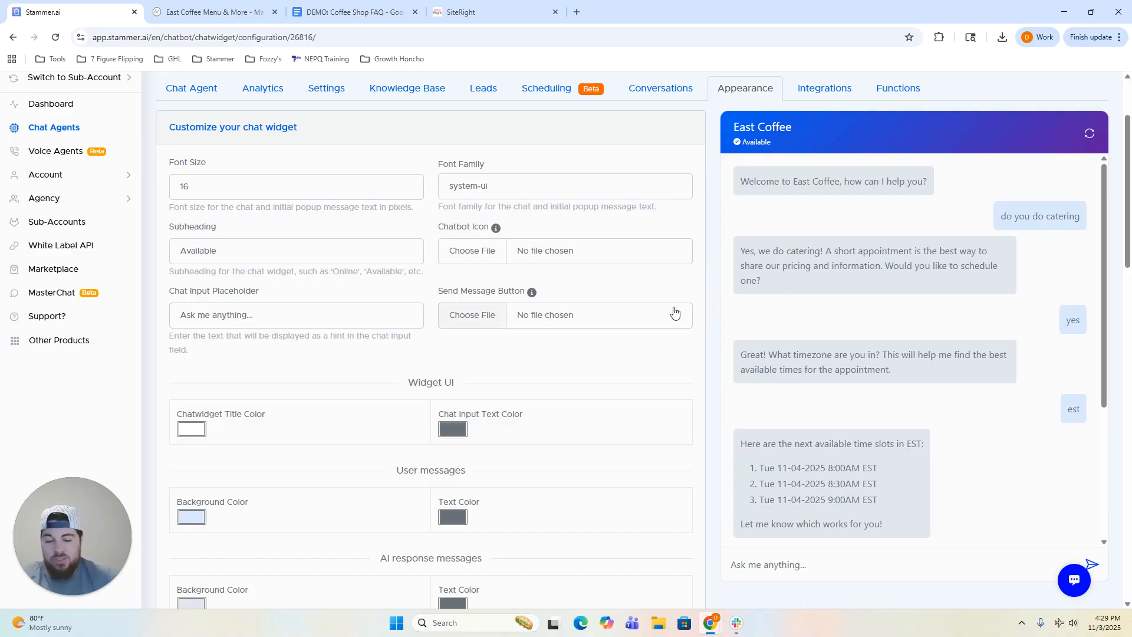
scroll(709, 324, up, 2)
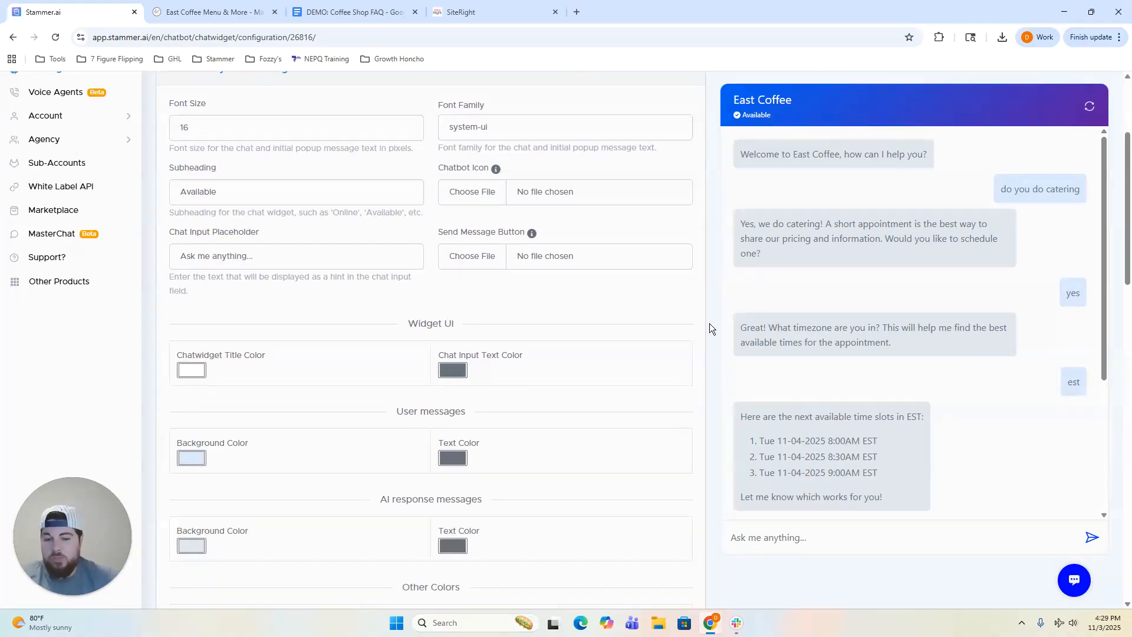
click(821, 209)
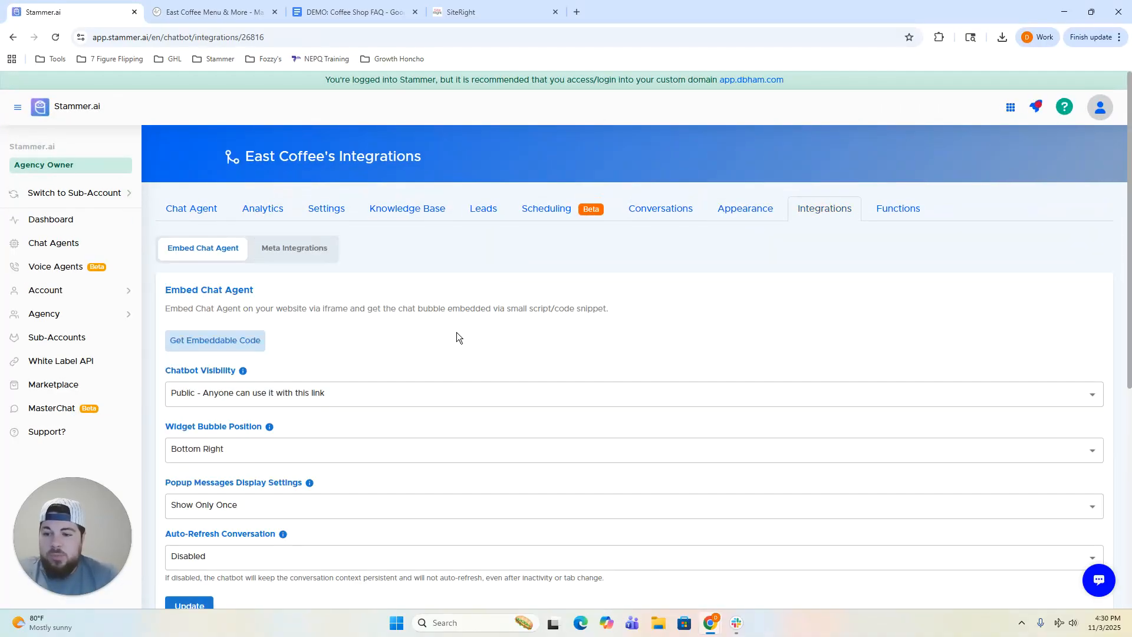
scroll(455, 333, down, 2)
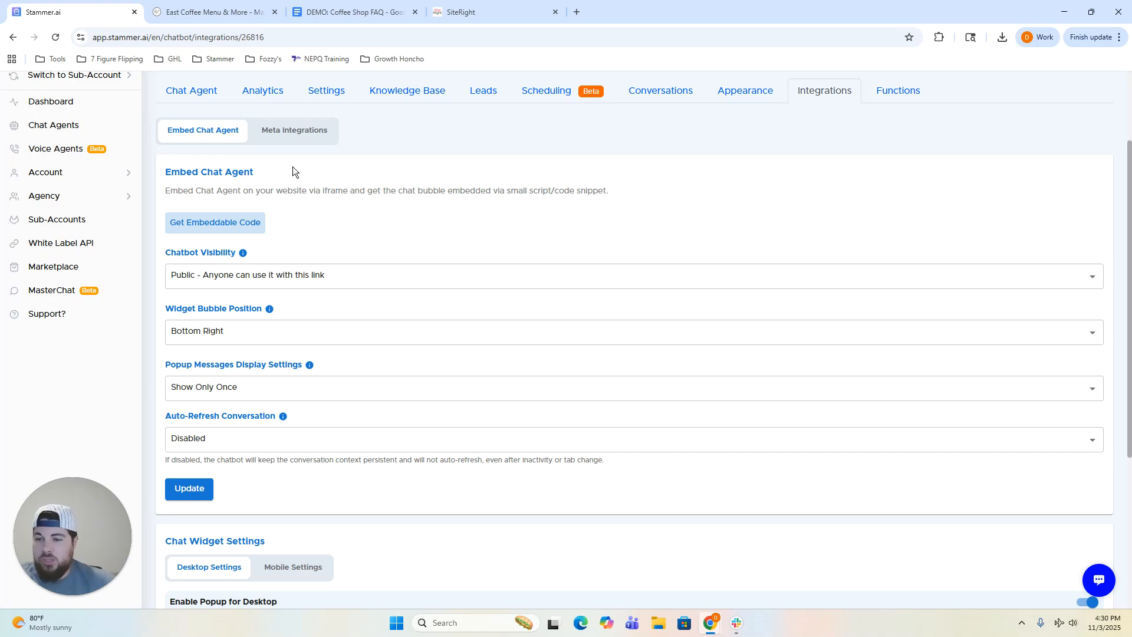
click(204, 230)
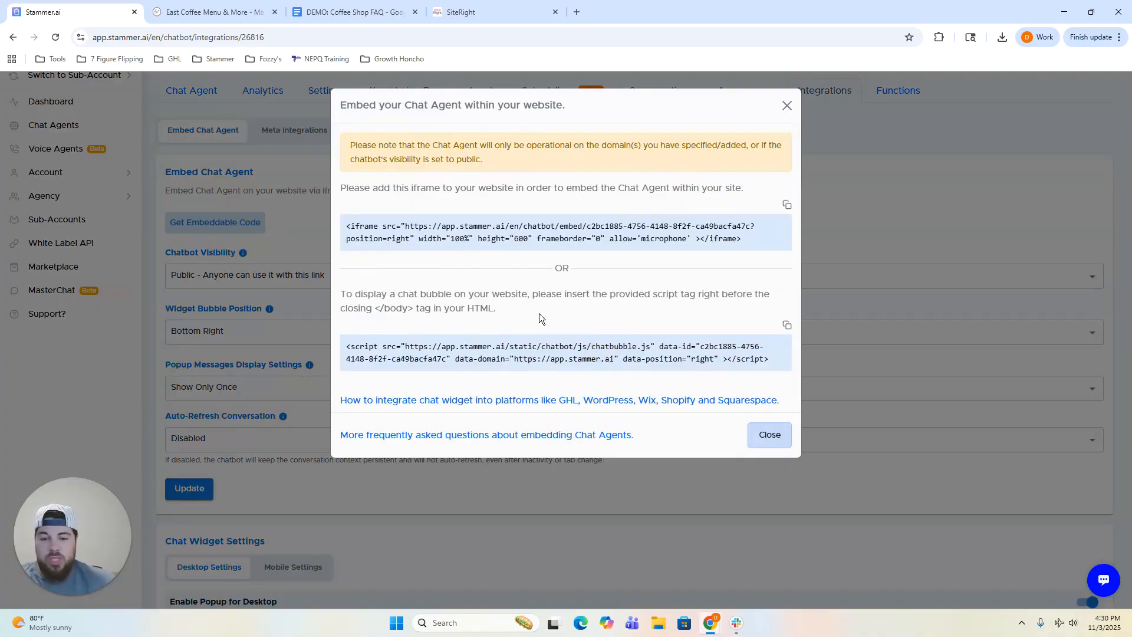
click(788, 105)
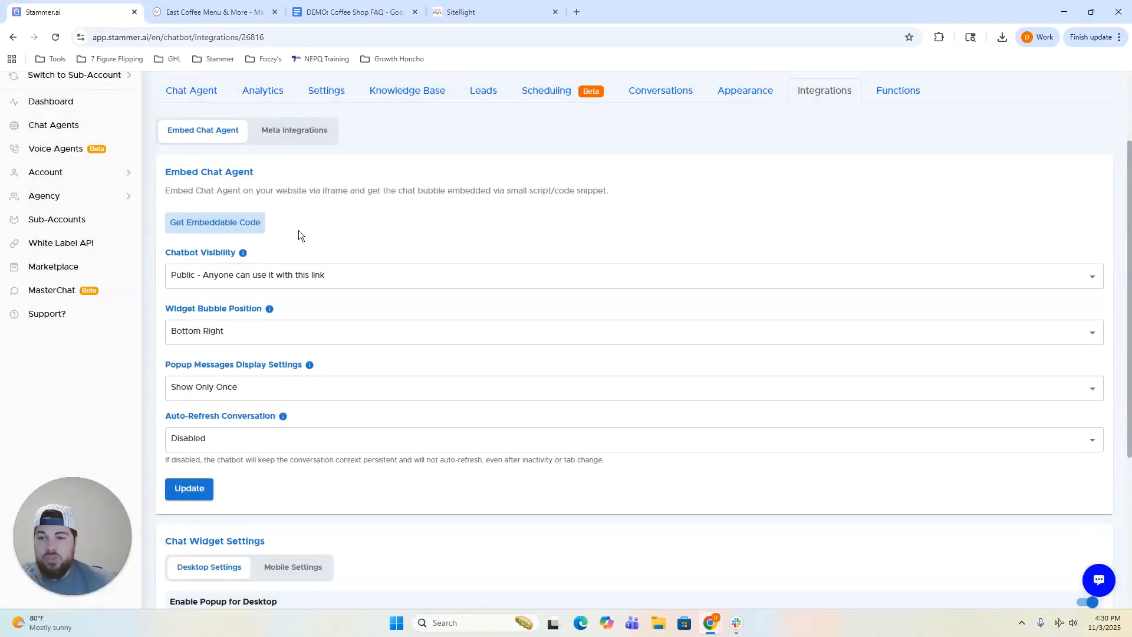
scroll(298, 230, up, 1)
click(224, 282)
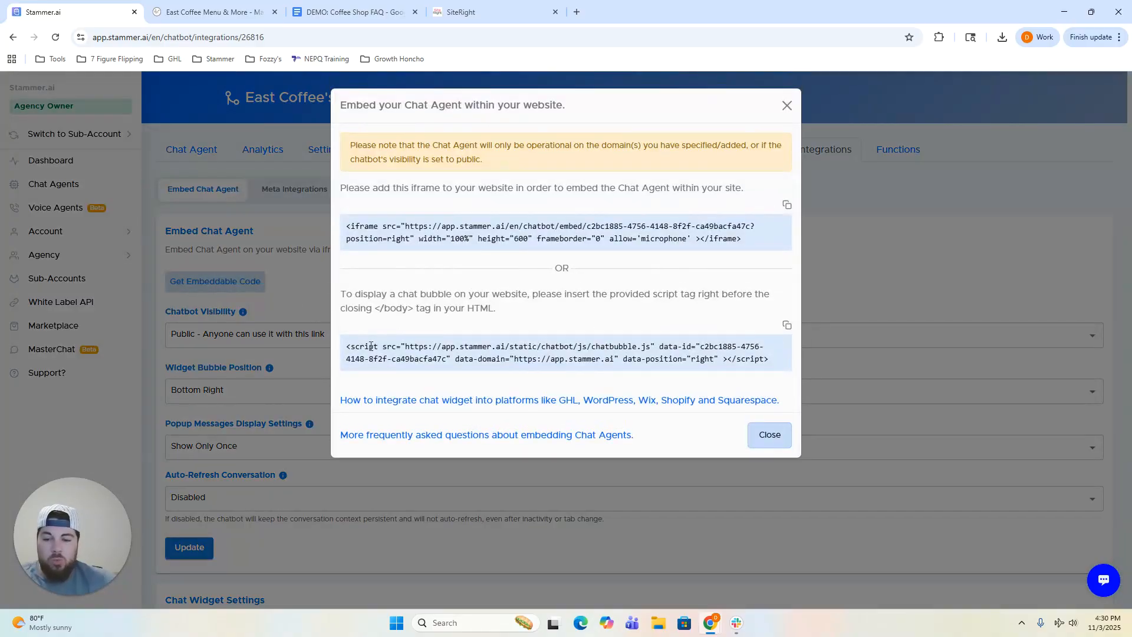
double_click(522, 347)
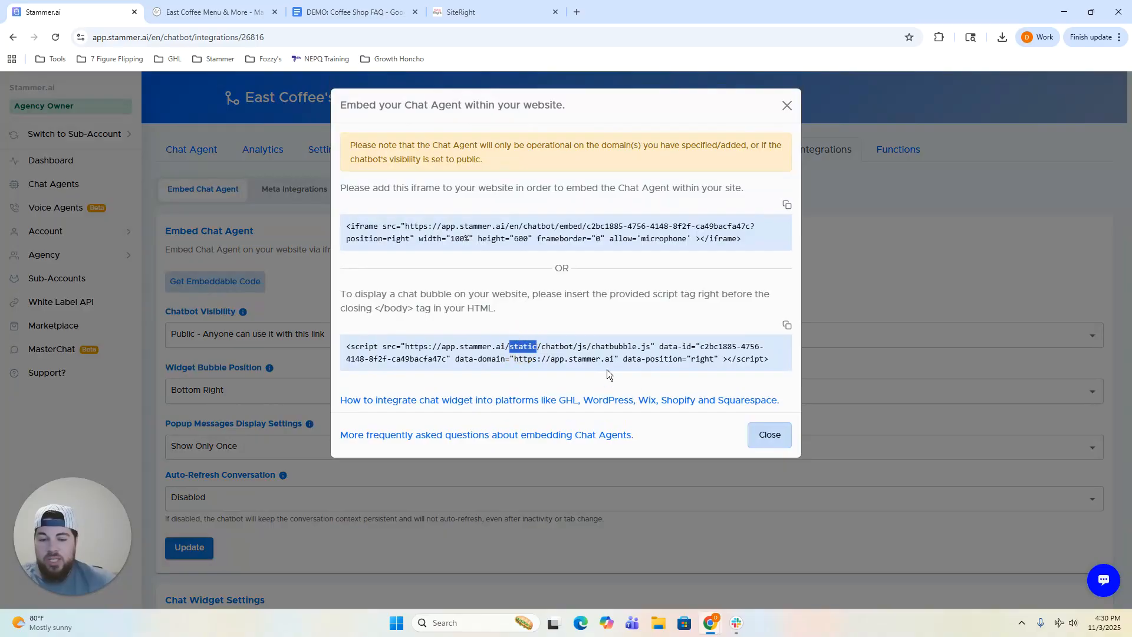
click(773, 437)
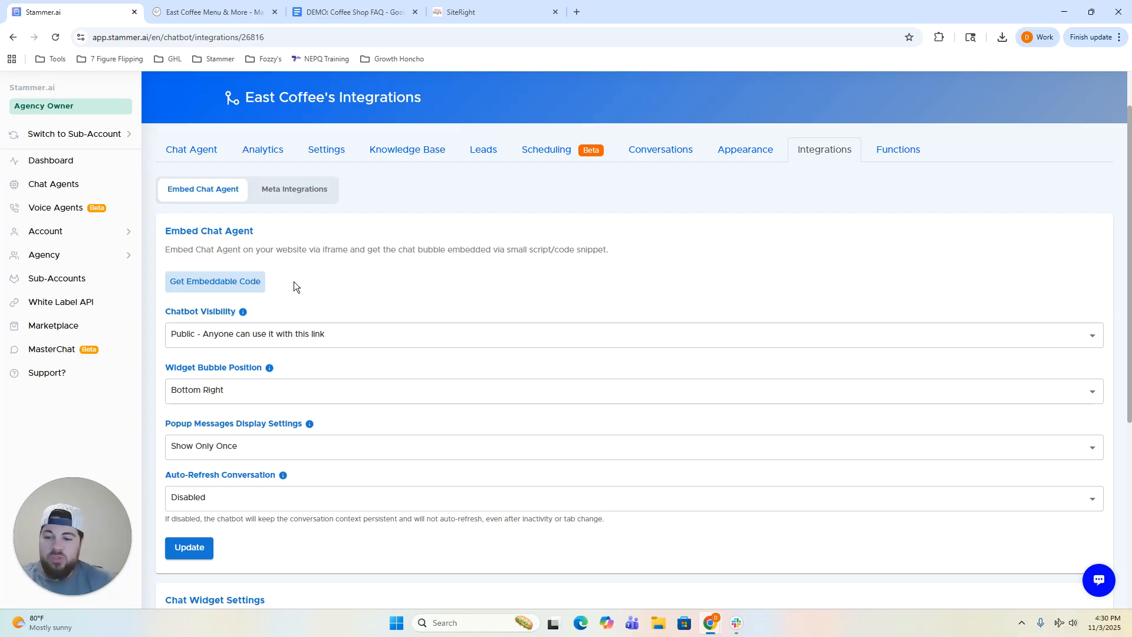
scroll(294, 281, down, 2)
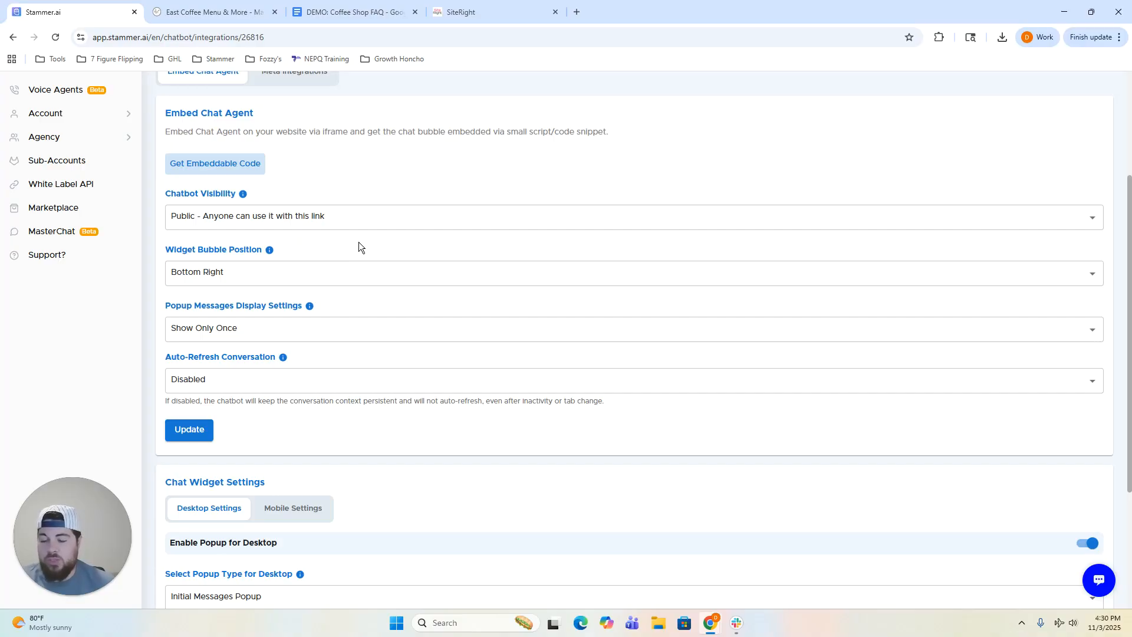
Keep the desktop popup type as Initial Messages Popup with the popup delay at -1.
scroll(365, 247, down, 3)
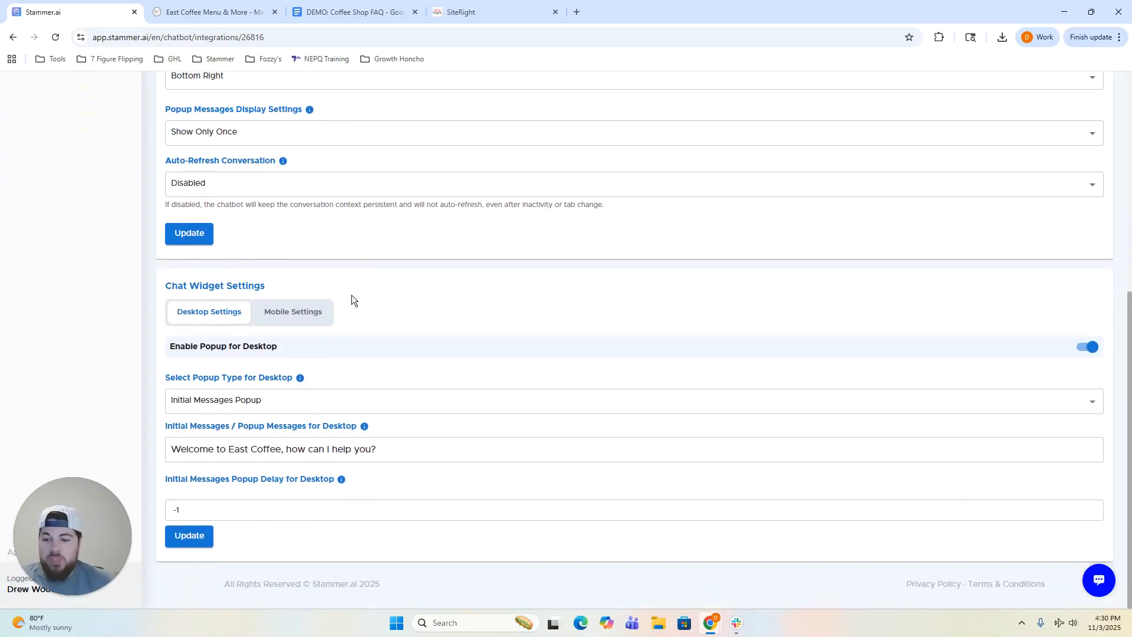
click(263, 407)
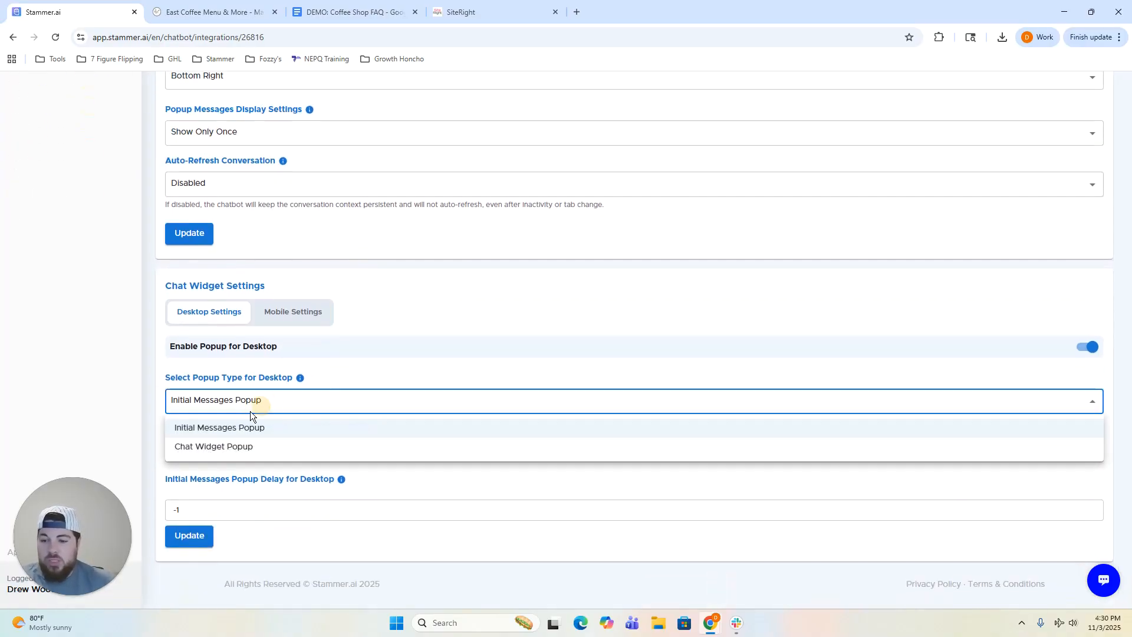
click(328, 366)
click(225, 510)
click(162, 512)
double_click(169, 511)
click(189, 510)
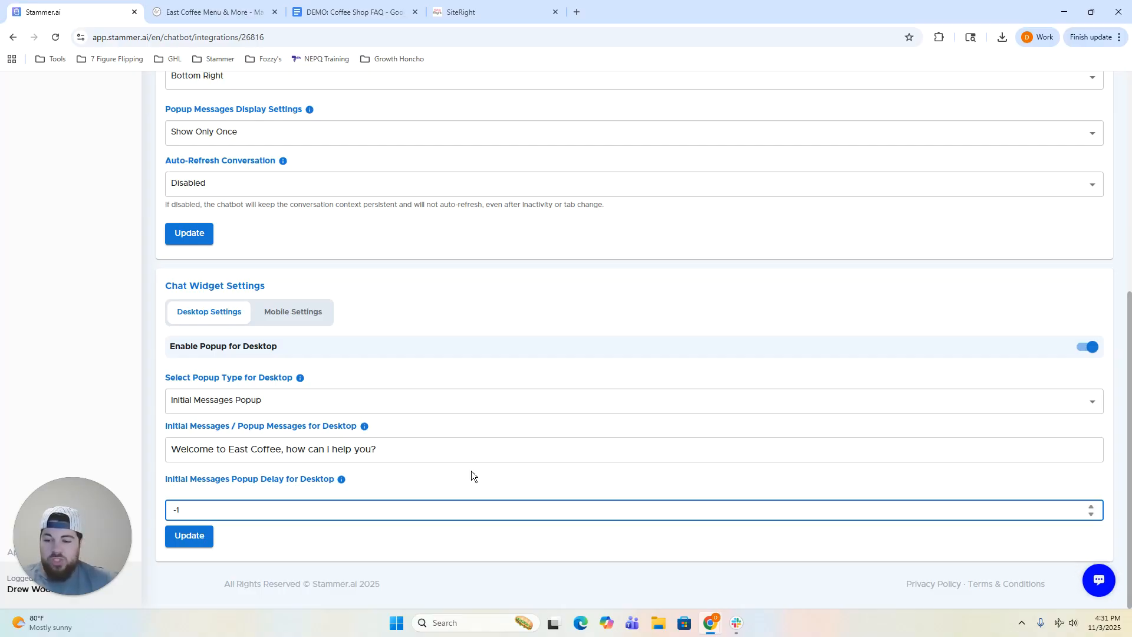
click(374, 482)
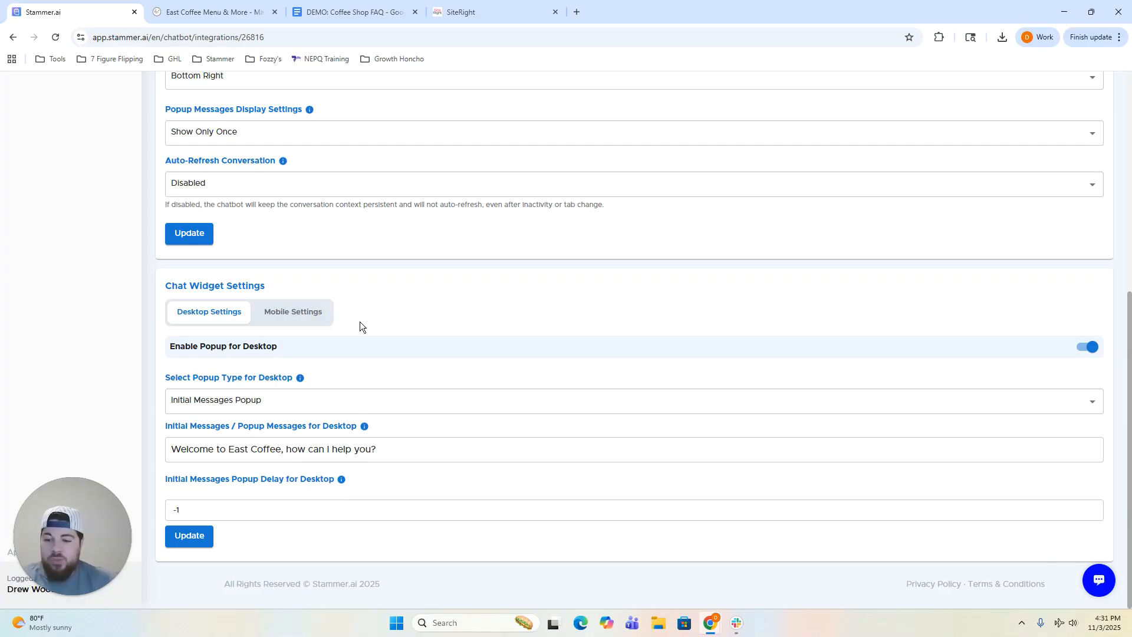
scroll(360, 324, up, 1)
scroll(360, 372, up, 5)
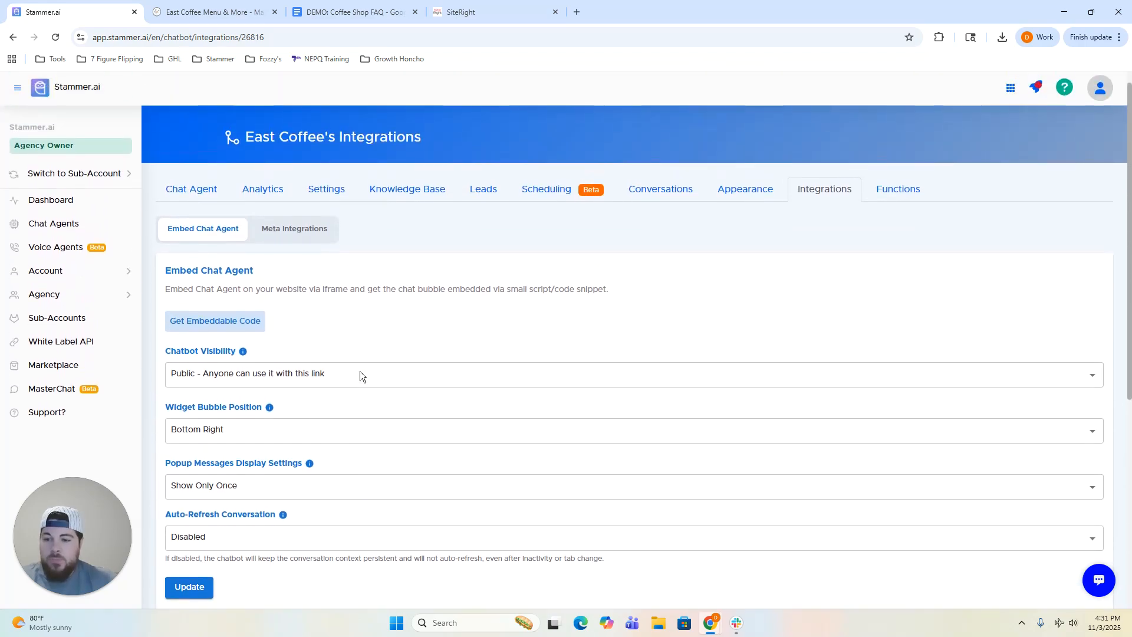
click(304, 231)
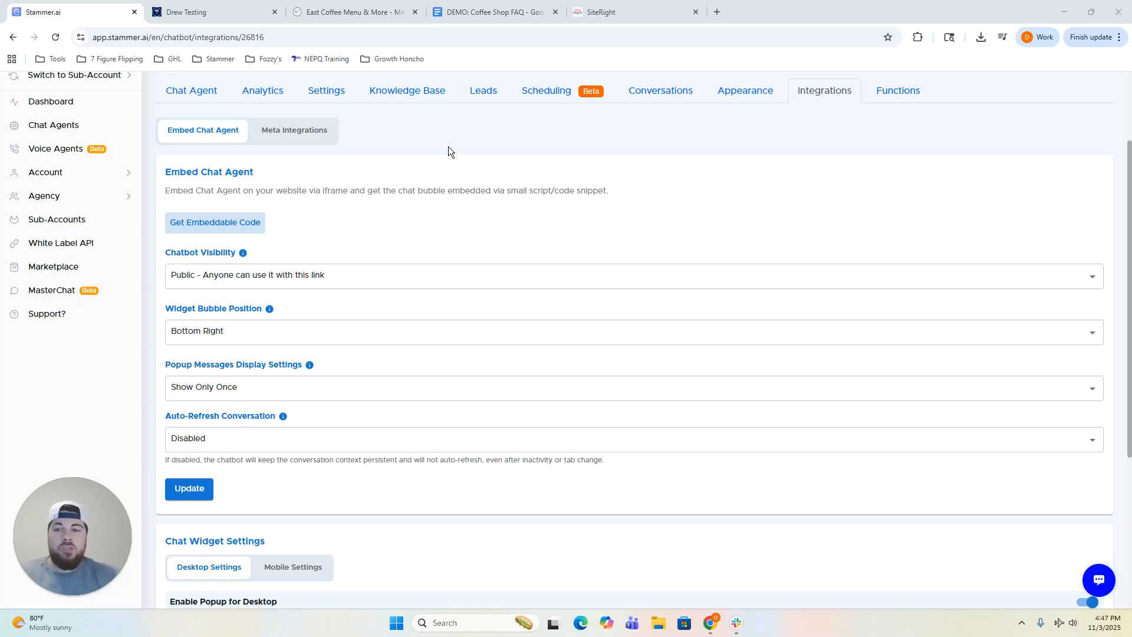
Get the East Coffee agent's embeddable code and copy the chat-bubble script tag.
click(232, 12)
click(112, 41)
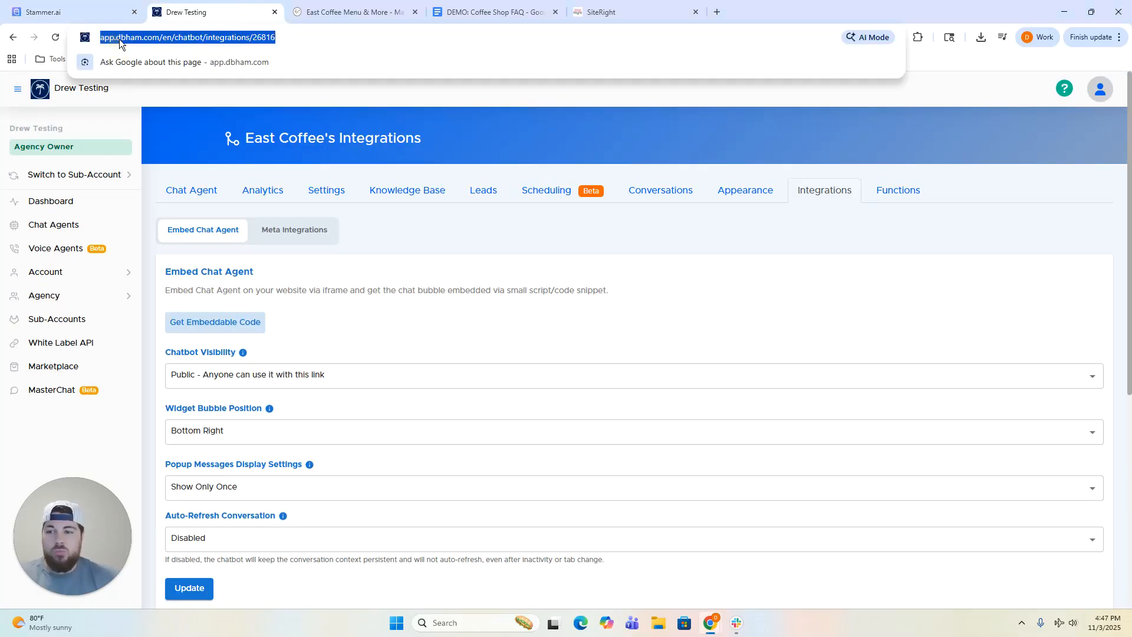
click(168, 99)
scroll(321, 246, down, 2)
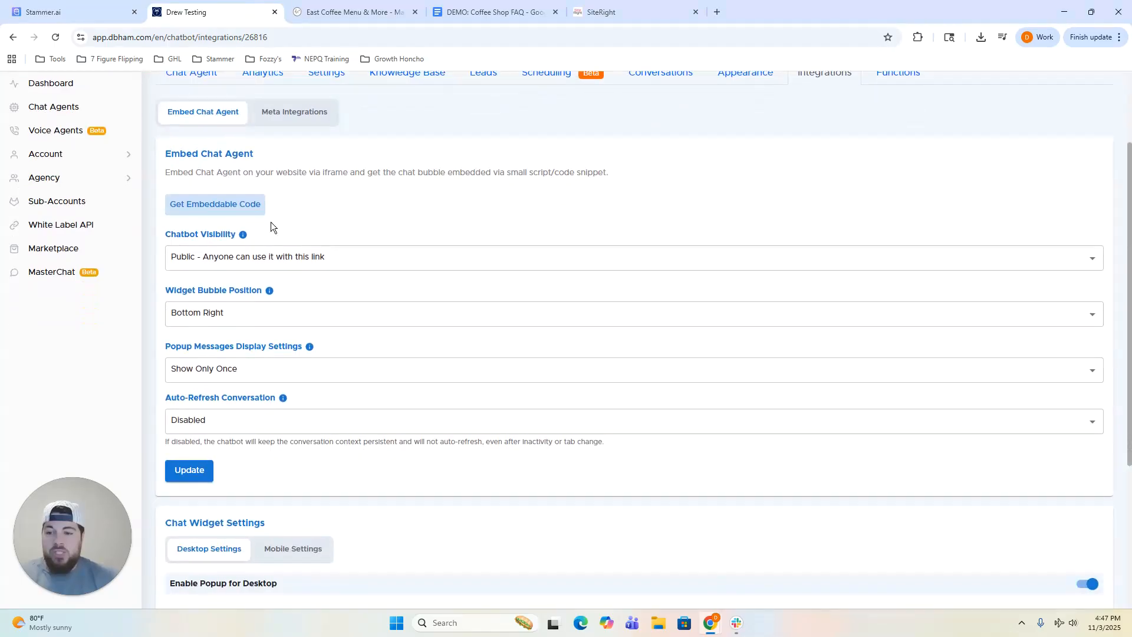
click(220, 207)
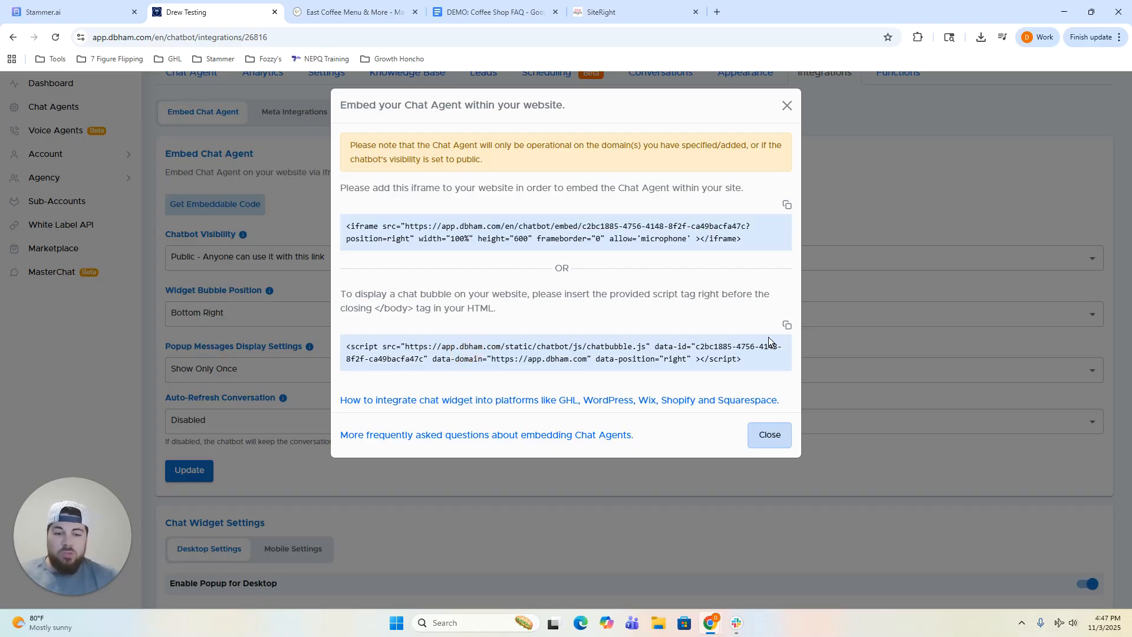
click(787, 329)
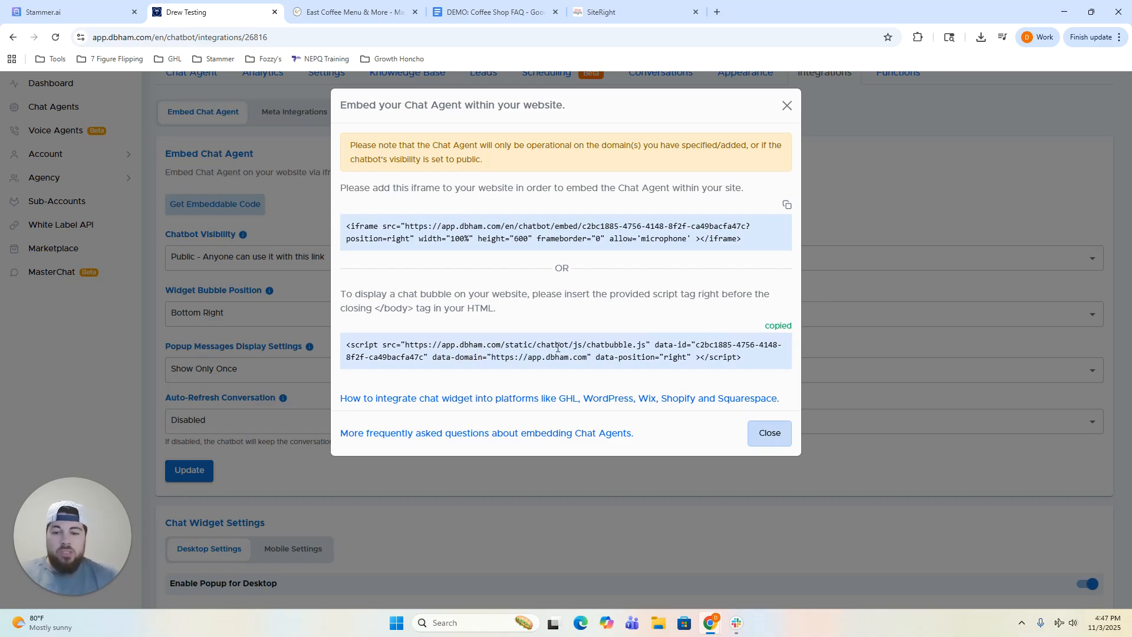
click(629, 11)
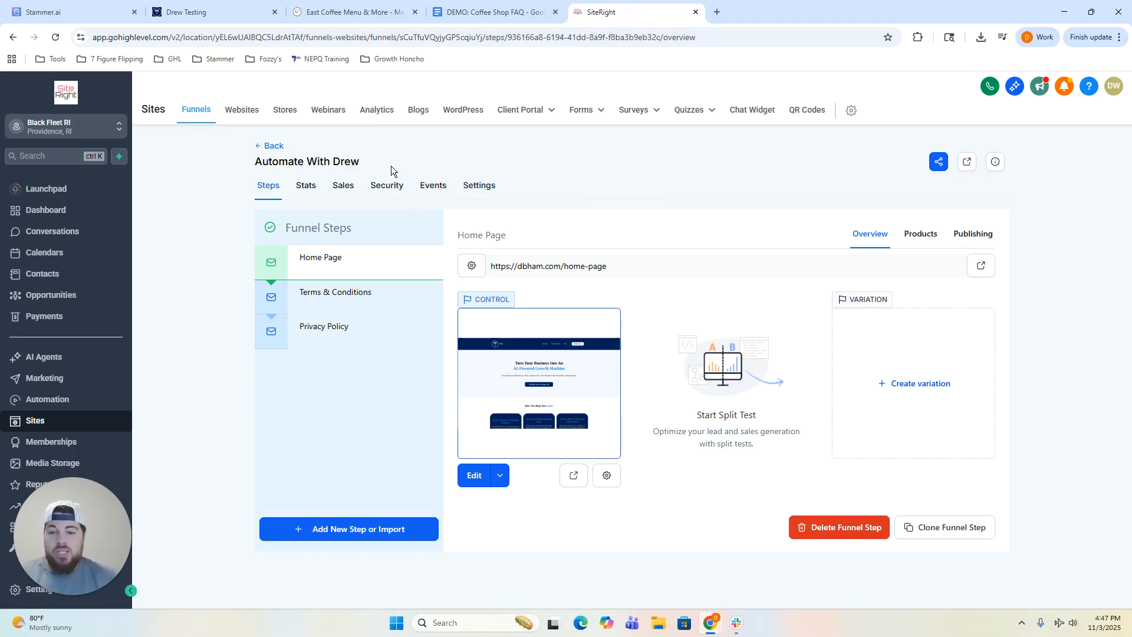
Paste the chat-bubble script into the Automate With Drew funnel's Body tracking code and save.
click(475, 188)
scroll(528, 242, down, 2)
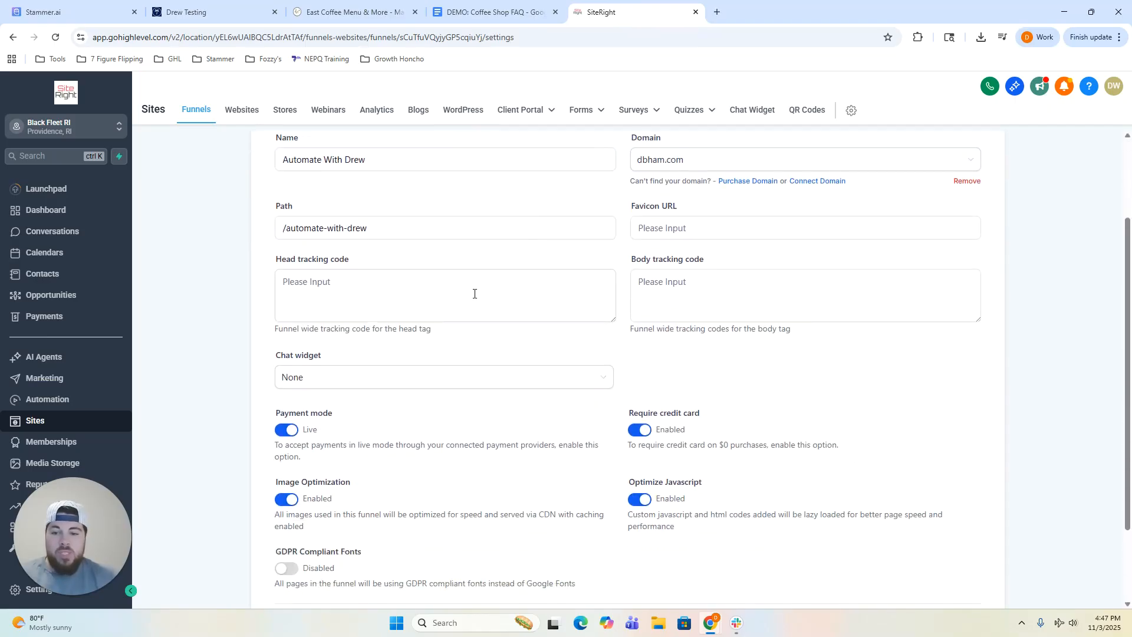
right_click(663, 295)
click(684, 425)
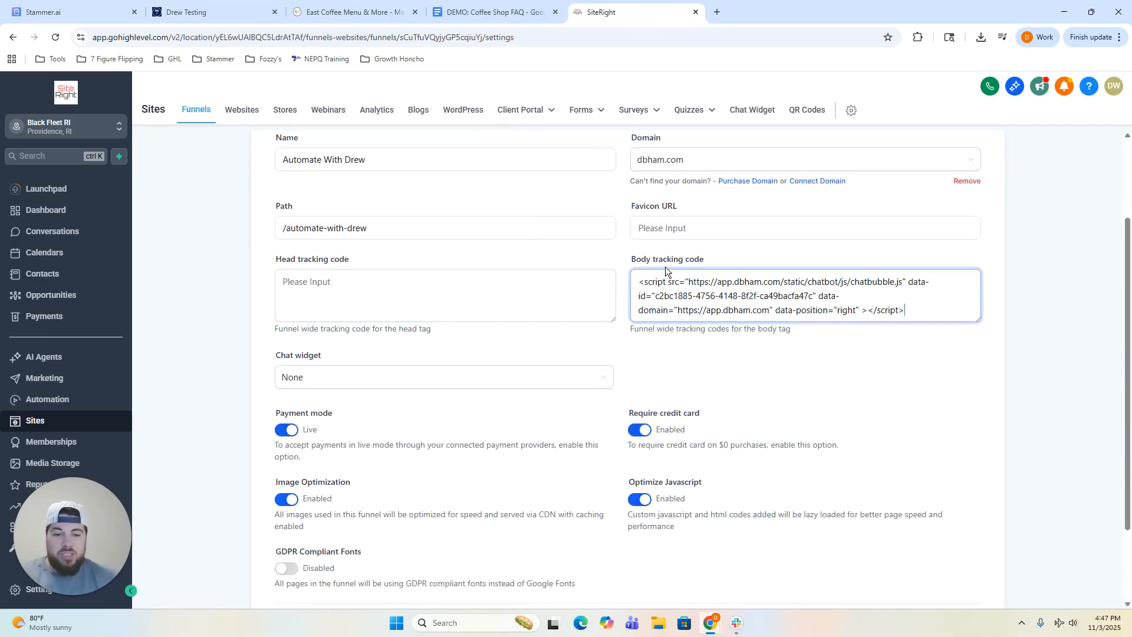
scroll(819, 407, down, 2)
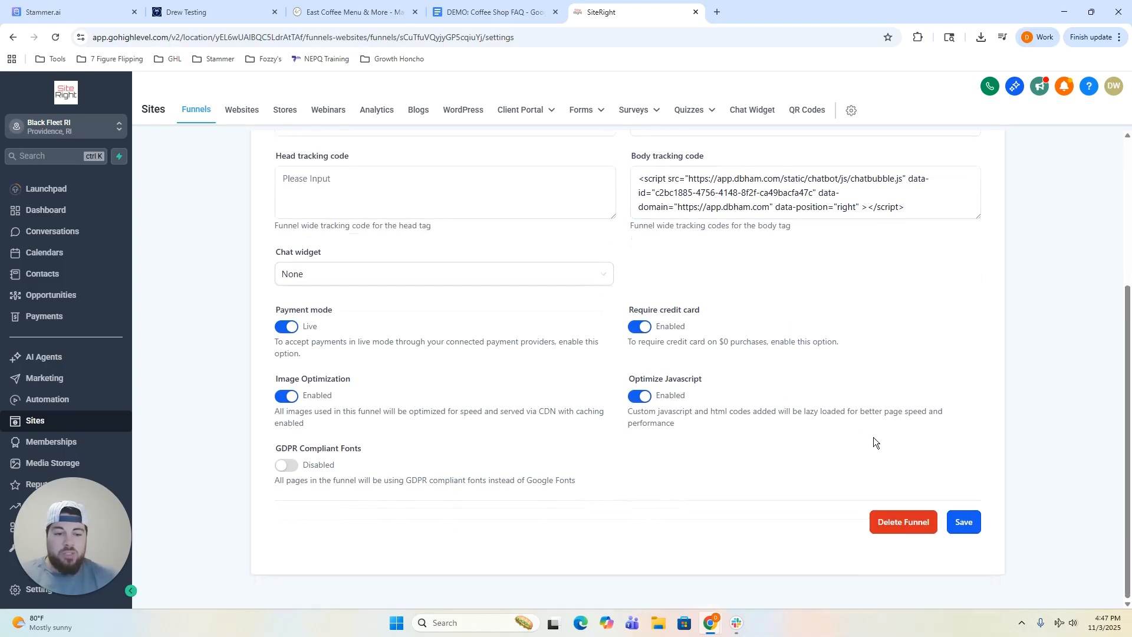
click(961, 521)
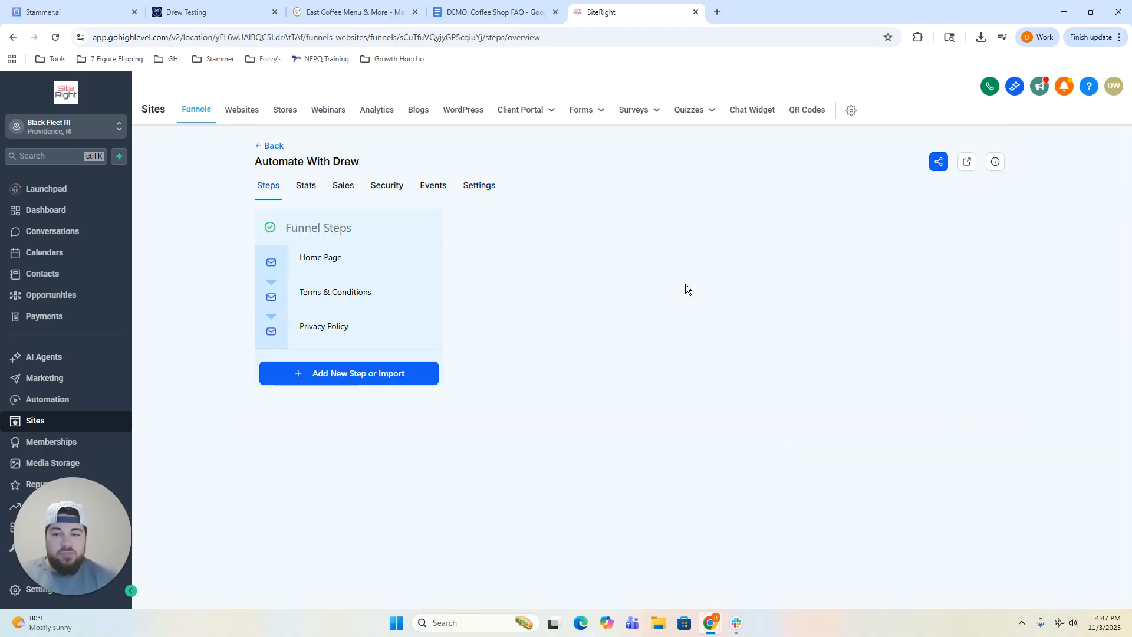
click(715, 18)
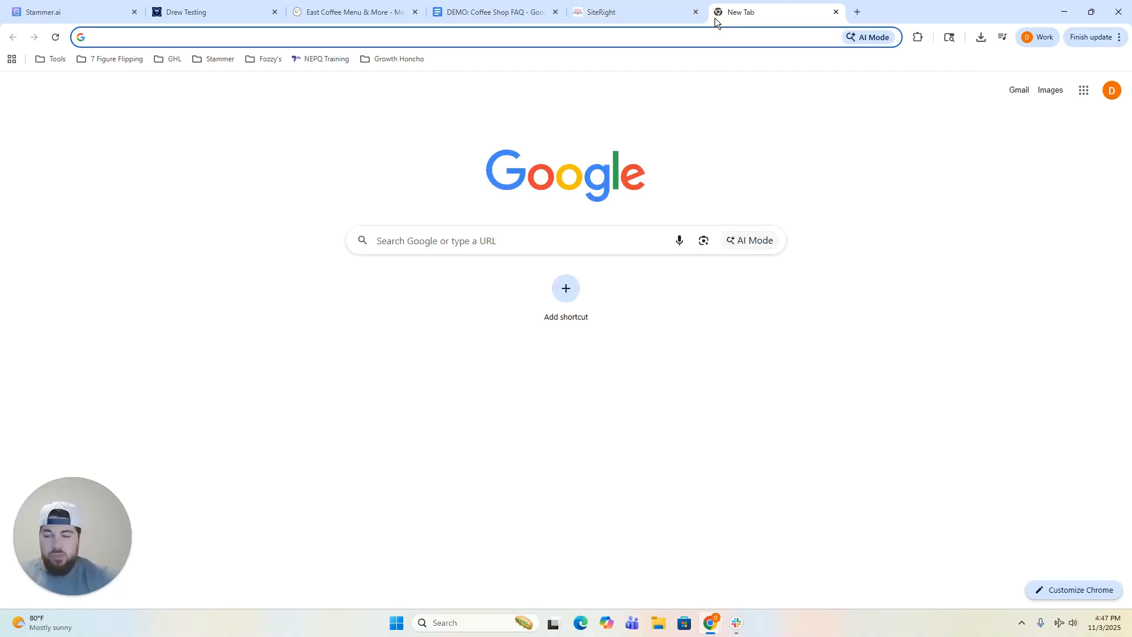
Load dbham.com and confirm the East Coffee chat window opens and closes.
text(dbham.com)
key(Return)
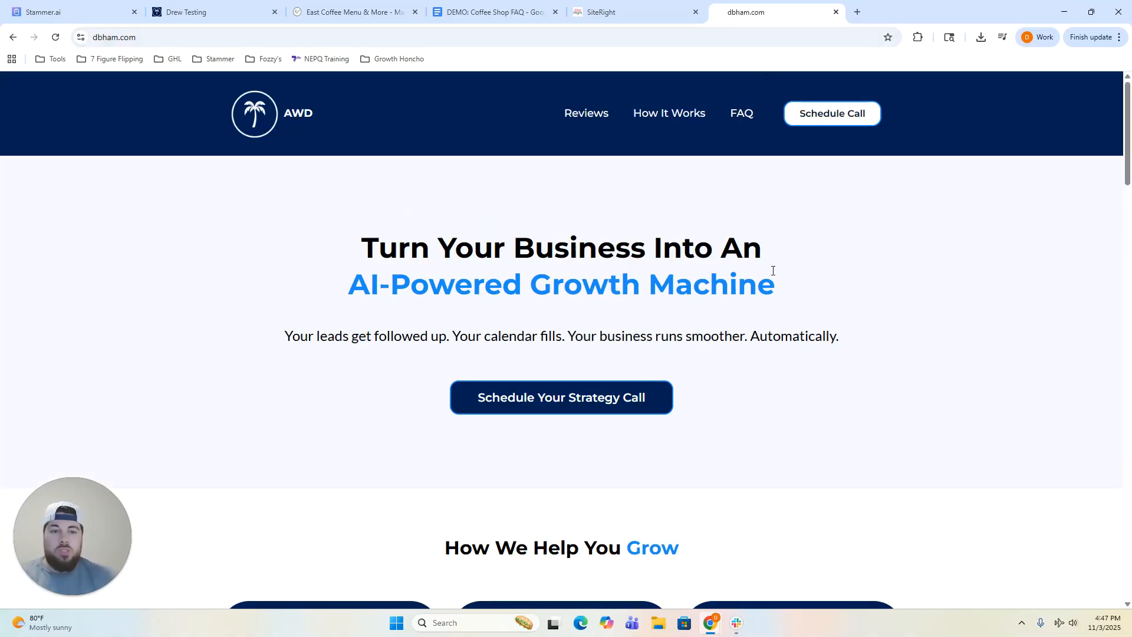
click(1099, 586)
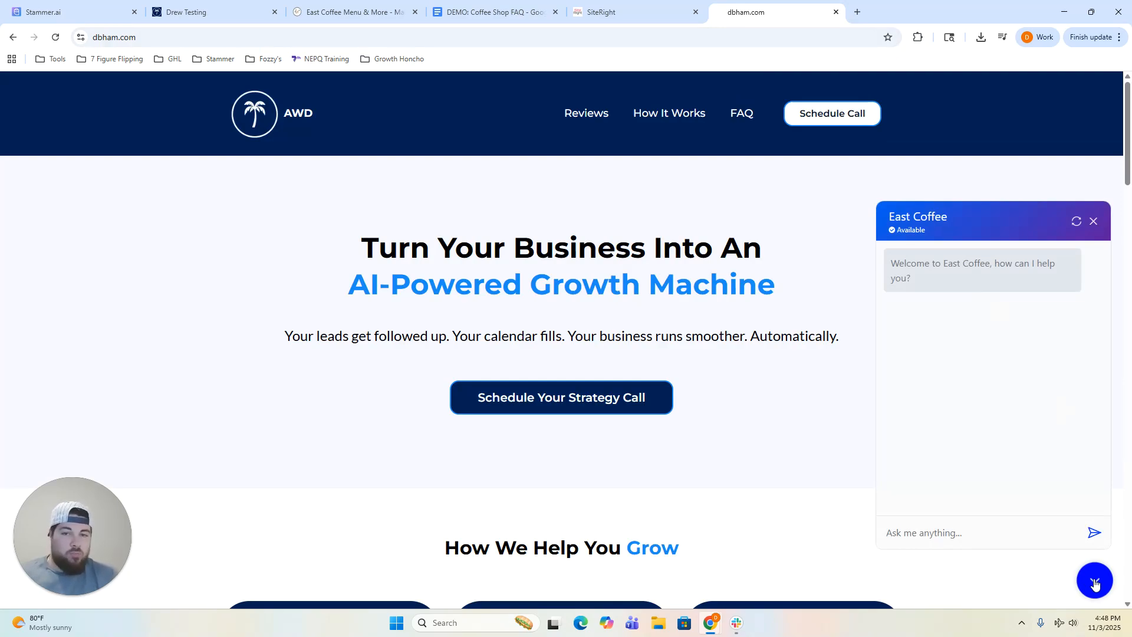
click(1095, 584)
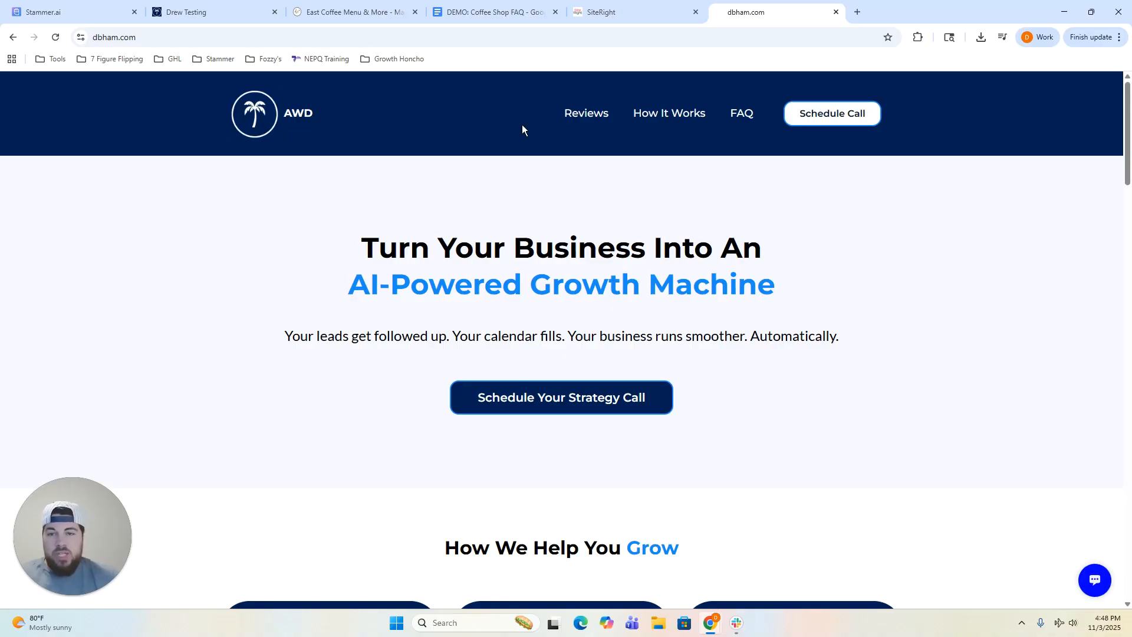
click(181, 13)
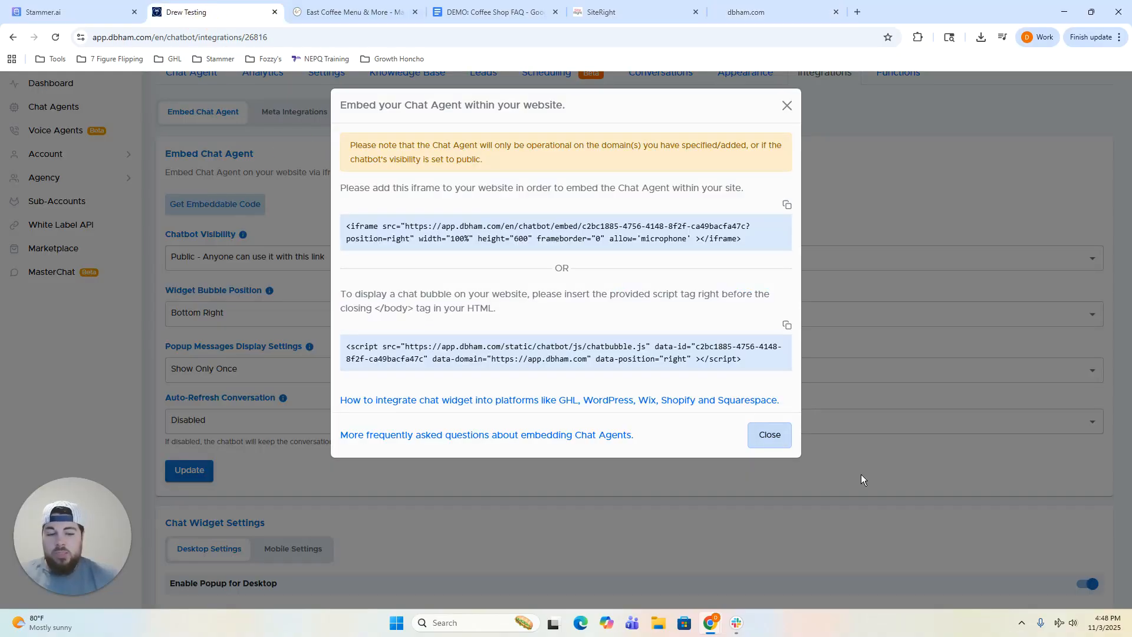
Close the Embed Chat Agent code window and return to the Integrations page header.
click(770, 434)
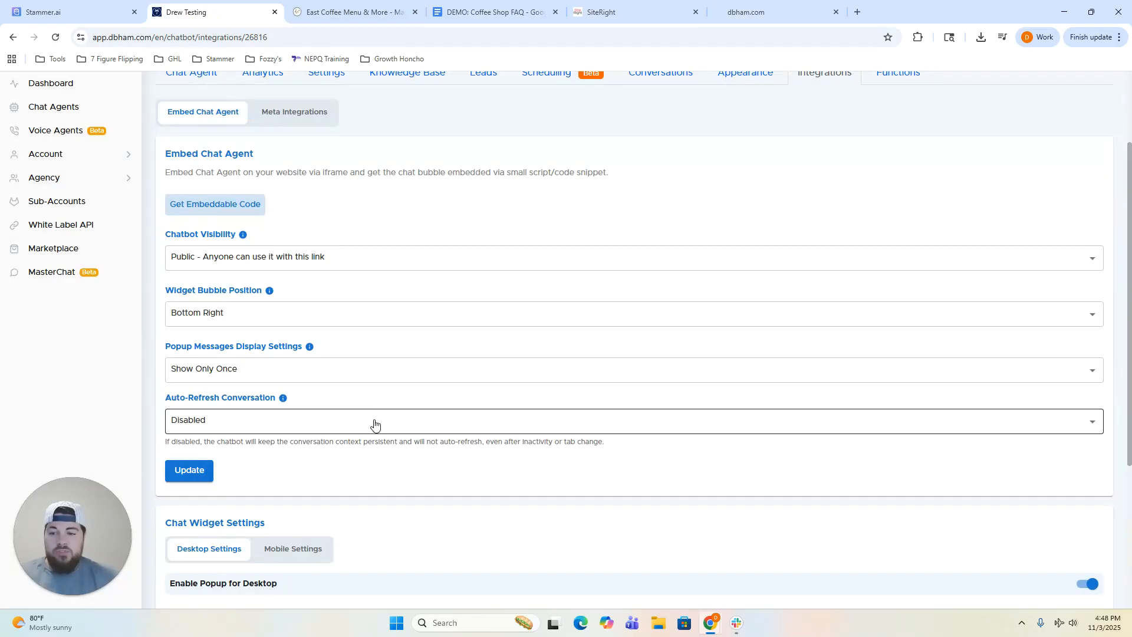
scroll(372, 423, up, 1)
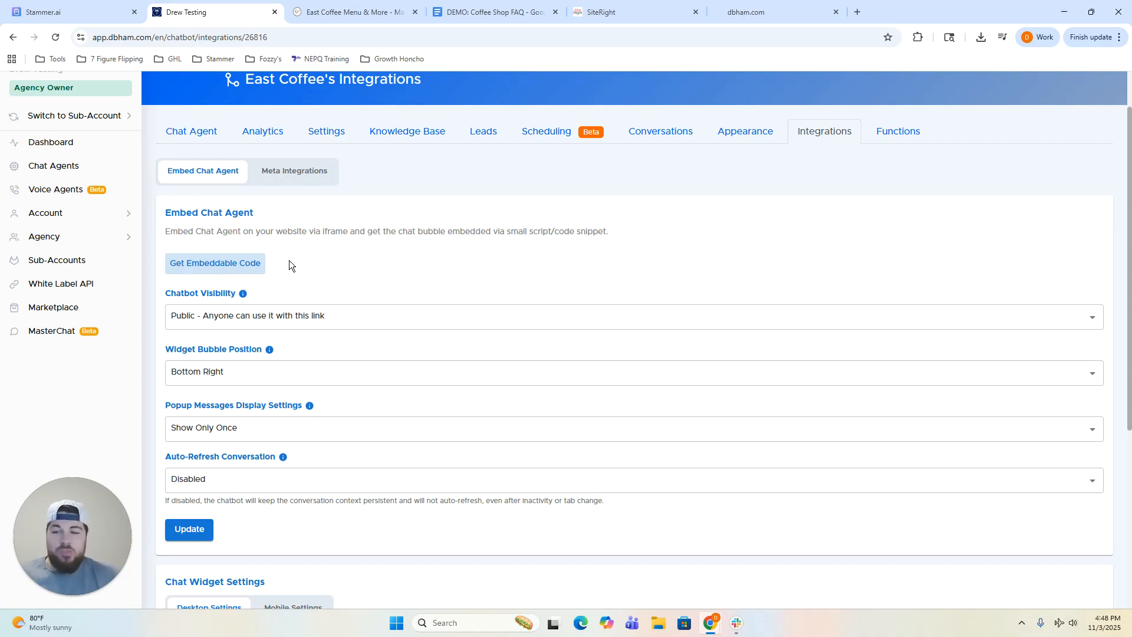
scroll(289, 260, up, 1)
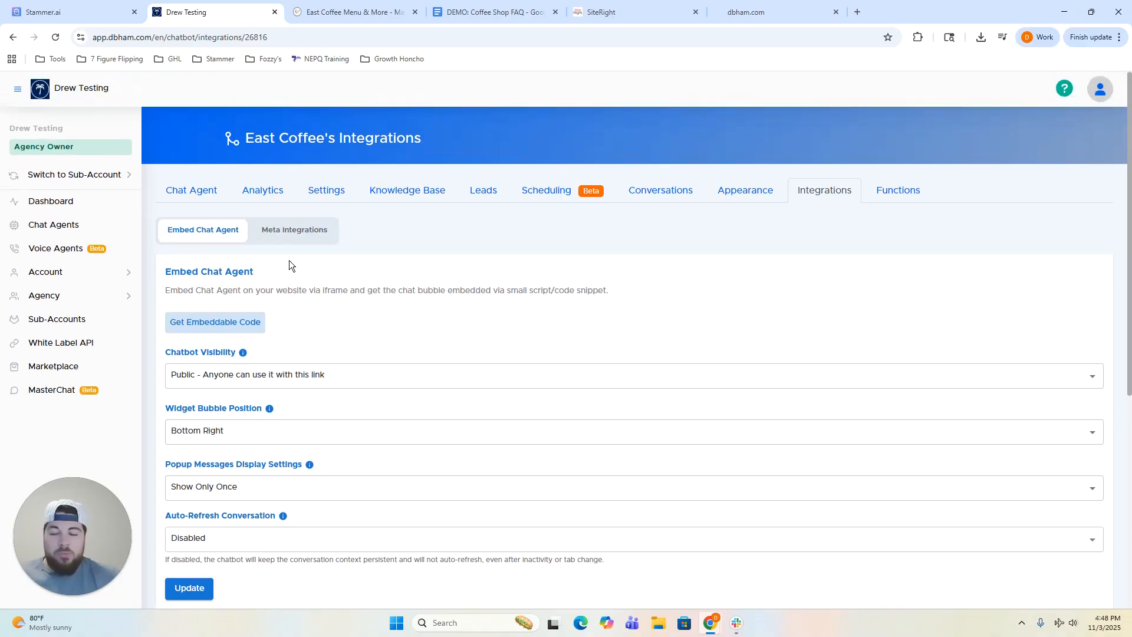
Review East Coffee's analytics (4 conversations, 12 AI responses, 1 lead) and its Summary Settings.
click(263, 188)
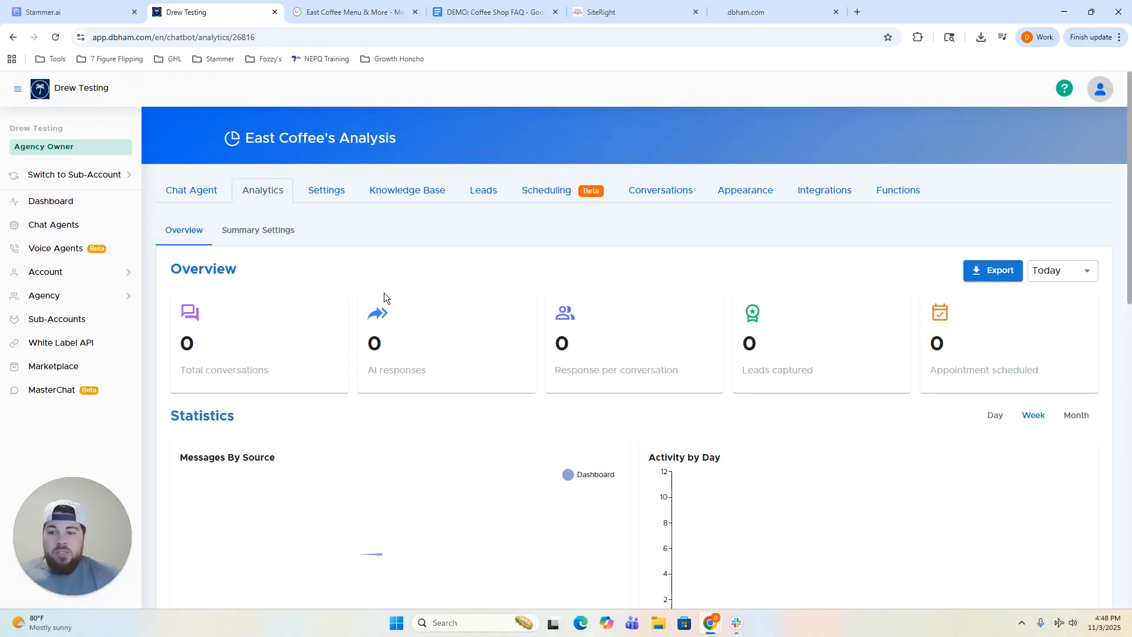
scroll(491, 285, down, 1)
scroll(490, 291, down, 1)
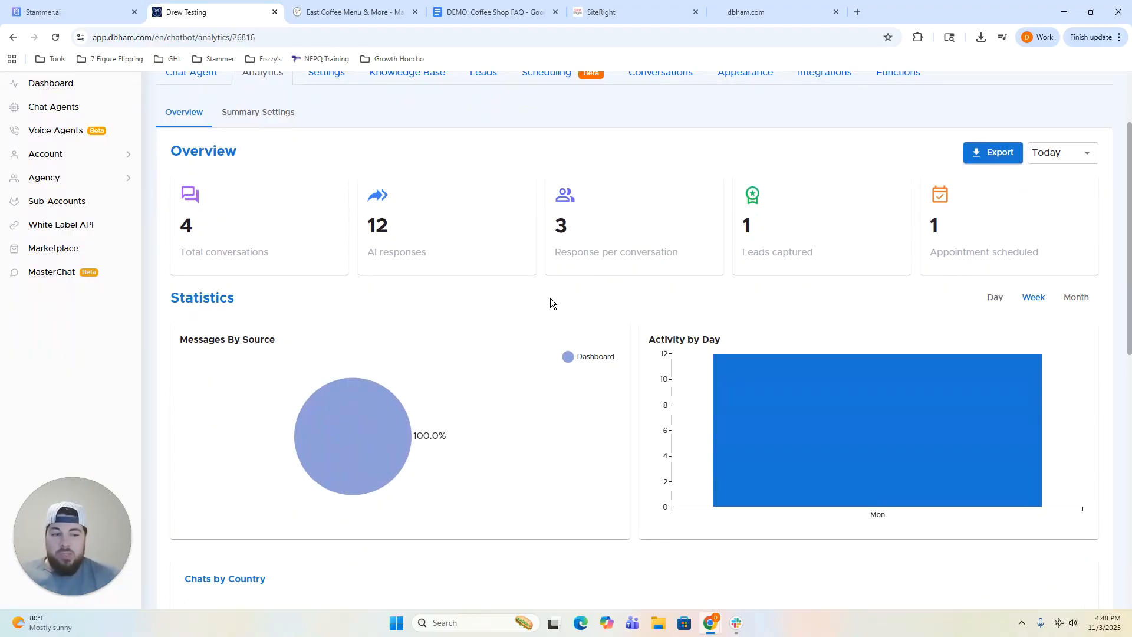
scroll(551, 298, down, 3)
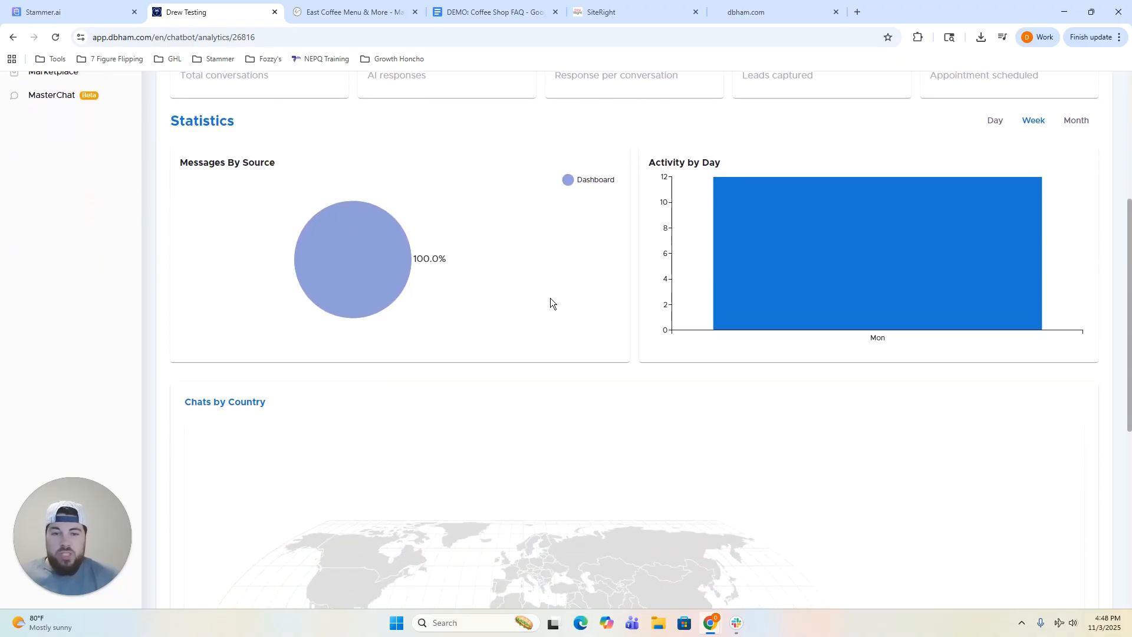
scroll(550, 298, up, 2)
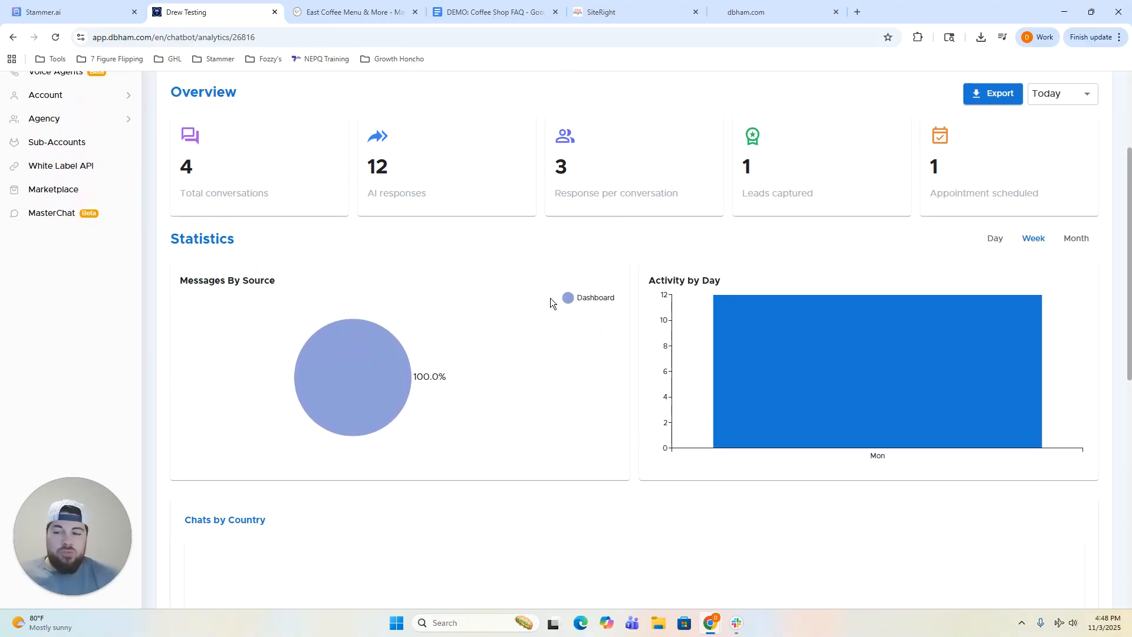
scroll(550, 299, up, 1)
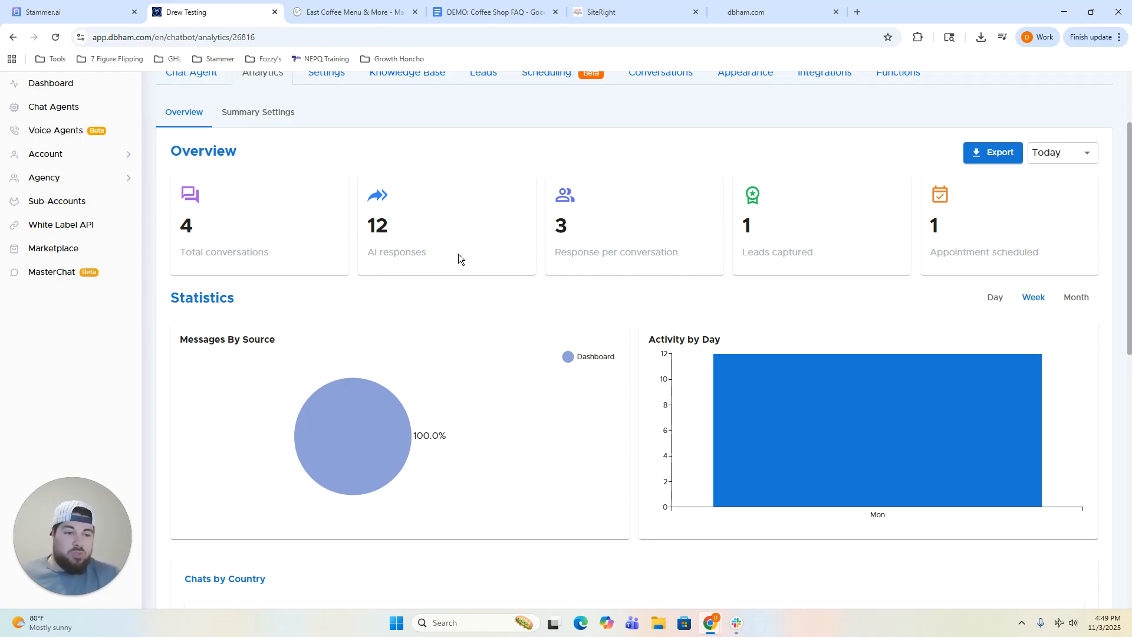
scroll(460, 265, down, 1)
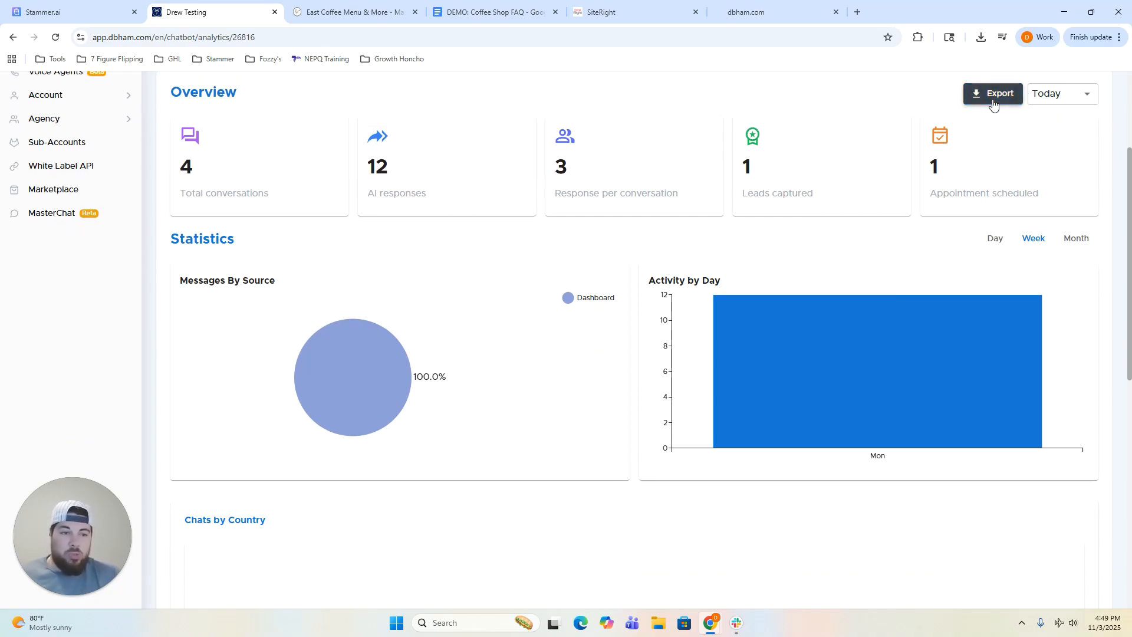
scroll(721, 295, up, 2)
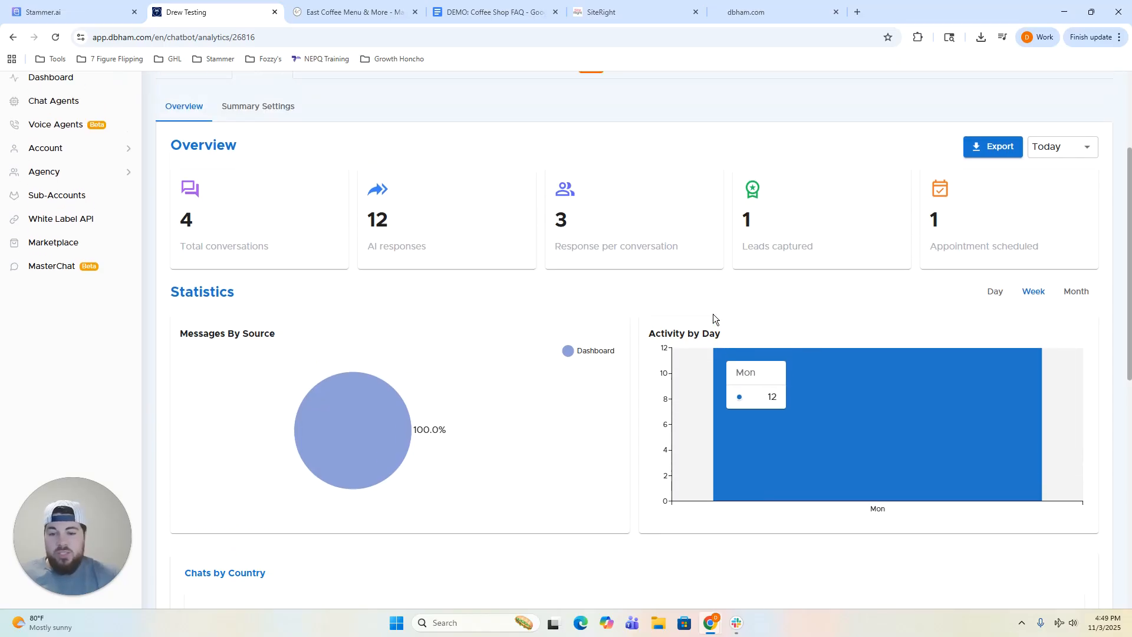
click(260, 172)
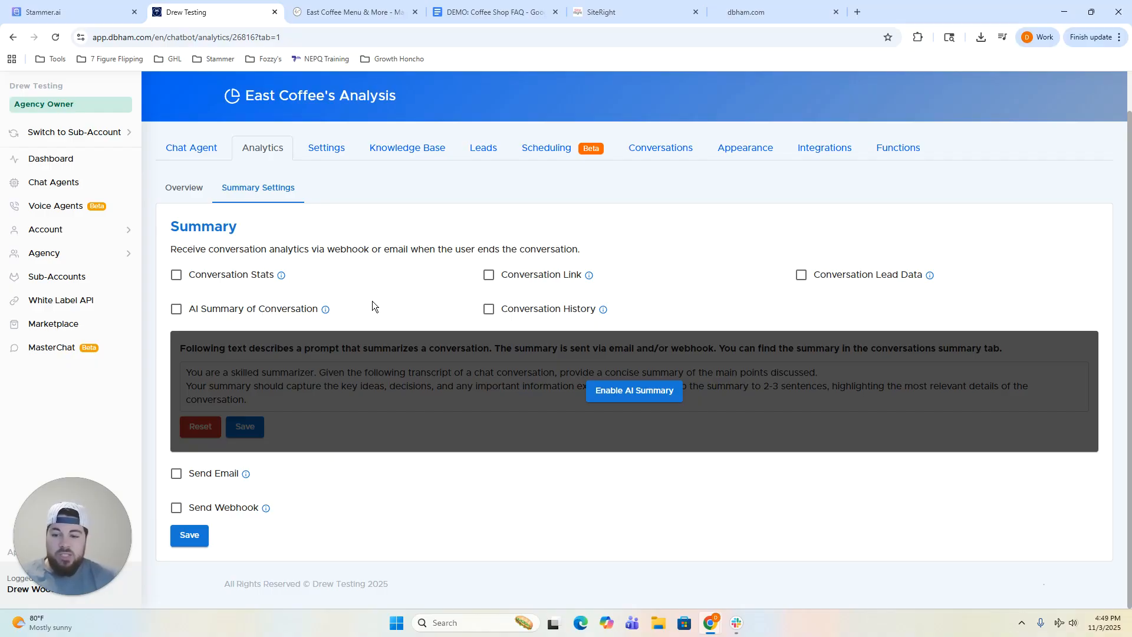
Dismiss the stray context menu and return to the East Coffee Chat Agent dashboard.
right_click(299, 512)
click(287, 476)
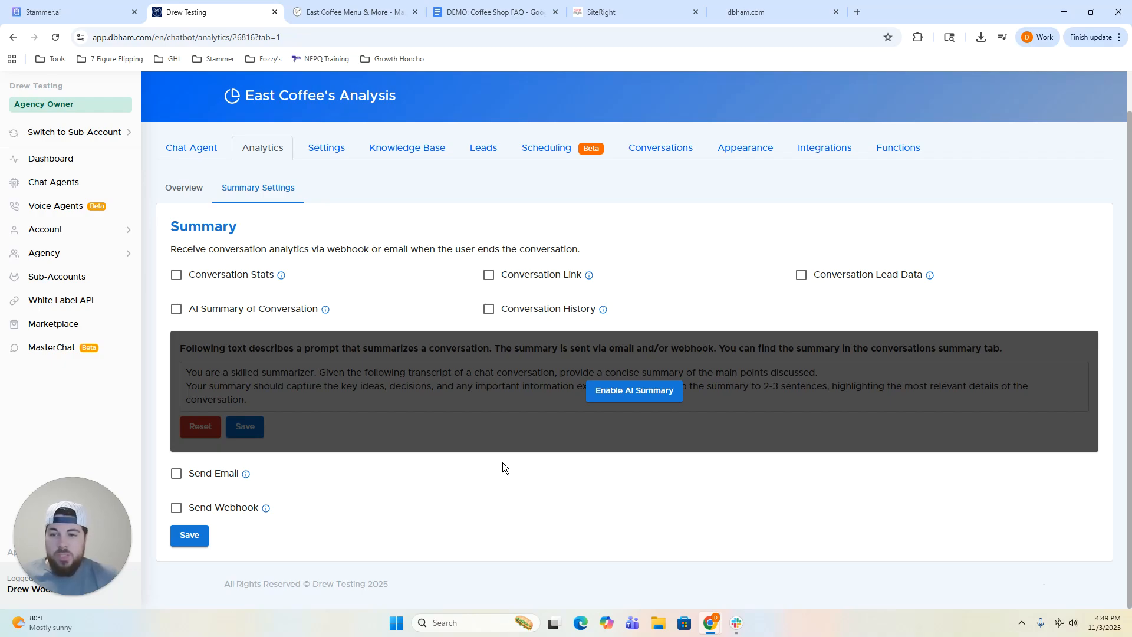
scroll(504, 453, up, 1)
click(176, 199)
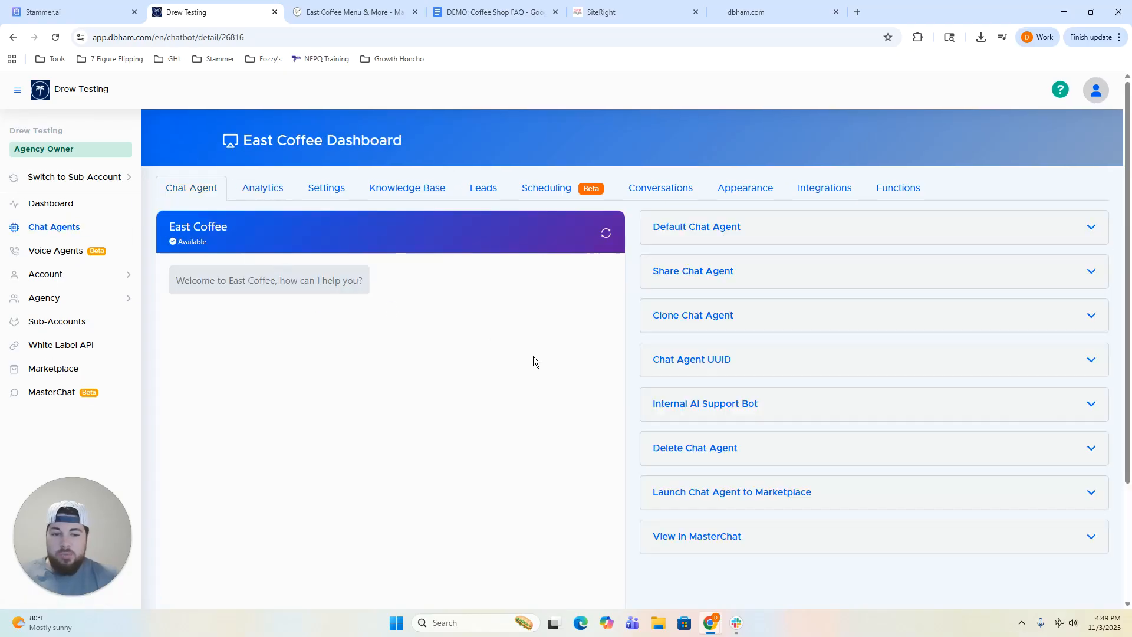